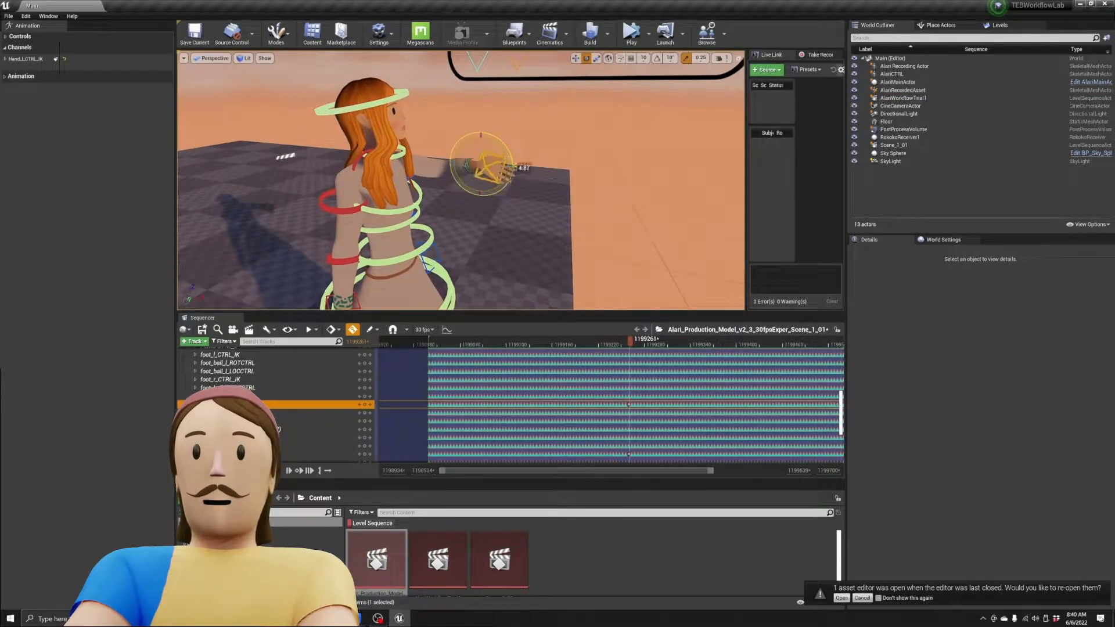
pyautogui.moveTo(511, 168); pyautogui.dragTo(313, 160, button='right')
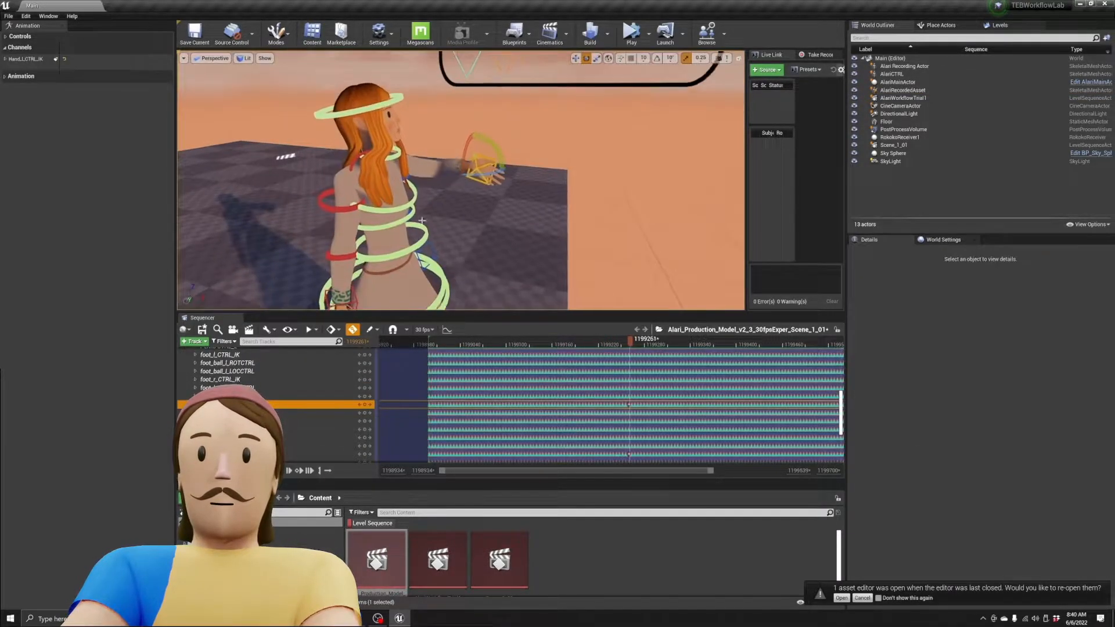
pyautogui.moveTo(507, 152); pyautogui.dragTo(407, 156, button='right')
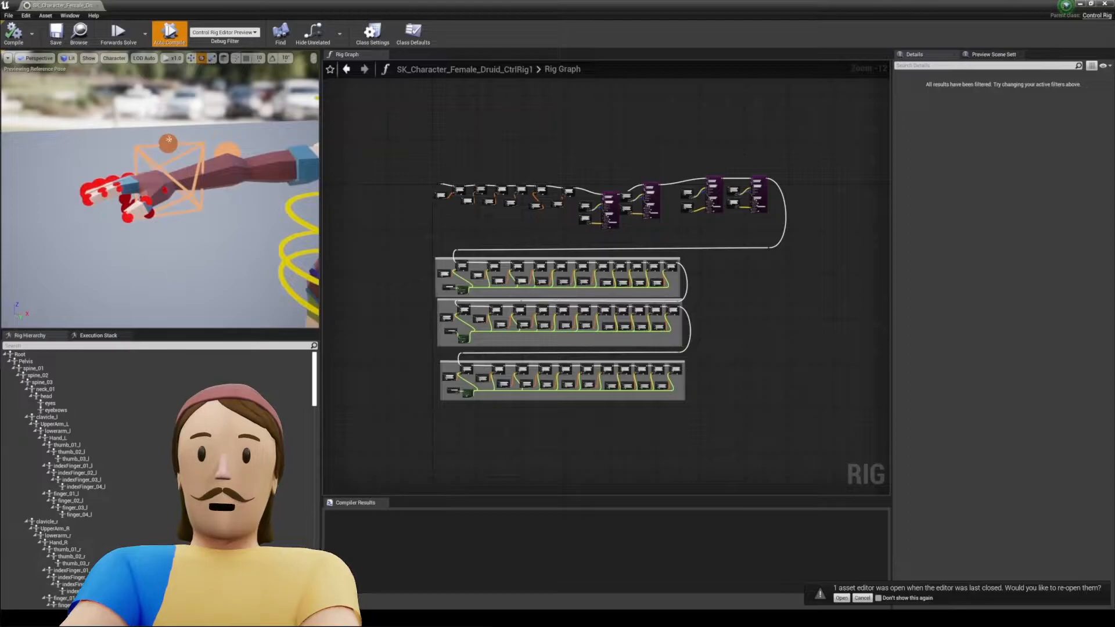
# Slide the HandCLENCH_R control along its axis in the druid's rig preview to test clenching the right hand.
pyautogui.click(168, 141)
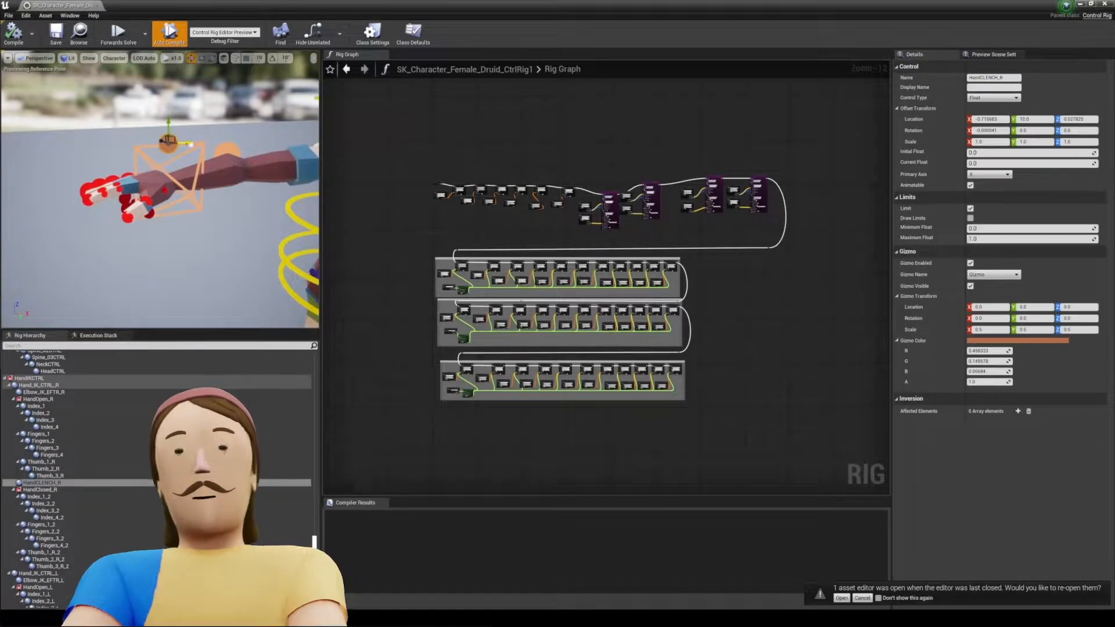
pyautogui.moveTo(190, 144); pyautogui.dragTo(219, 143)
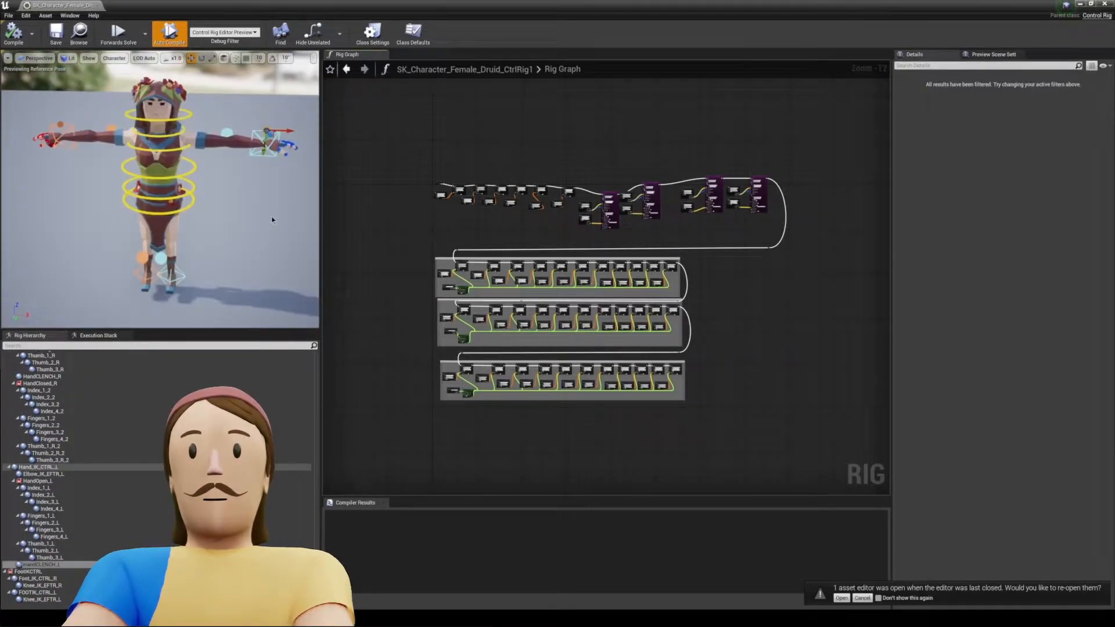
pyautogui.keyDown('alt'); pyautogui.moveTo(268, 206); pyautogui.dragTo(245, 214); pyautogui.keyUp('alt')
pyautogui.click(200, 225)
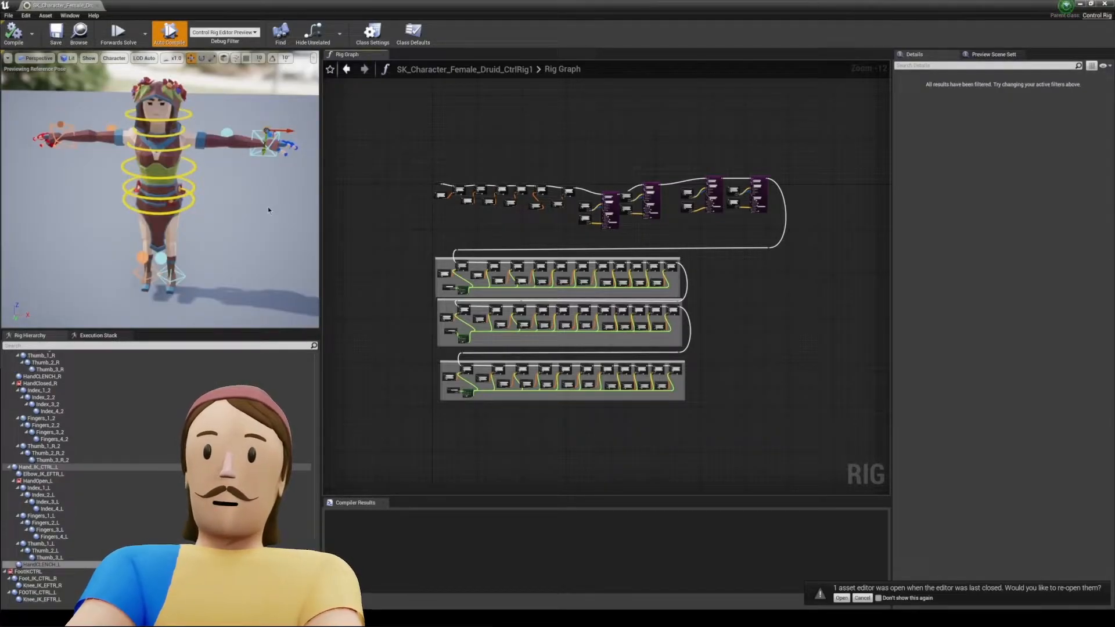
pyautogui.keyDown('alt'); pyautogui.moveTo(268, 210); pyautogui.dragTo(227, 235); pyautogui.keyUp('alt')
pyautogui.click(227, 236)
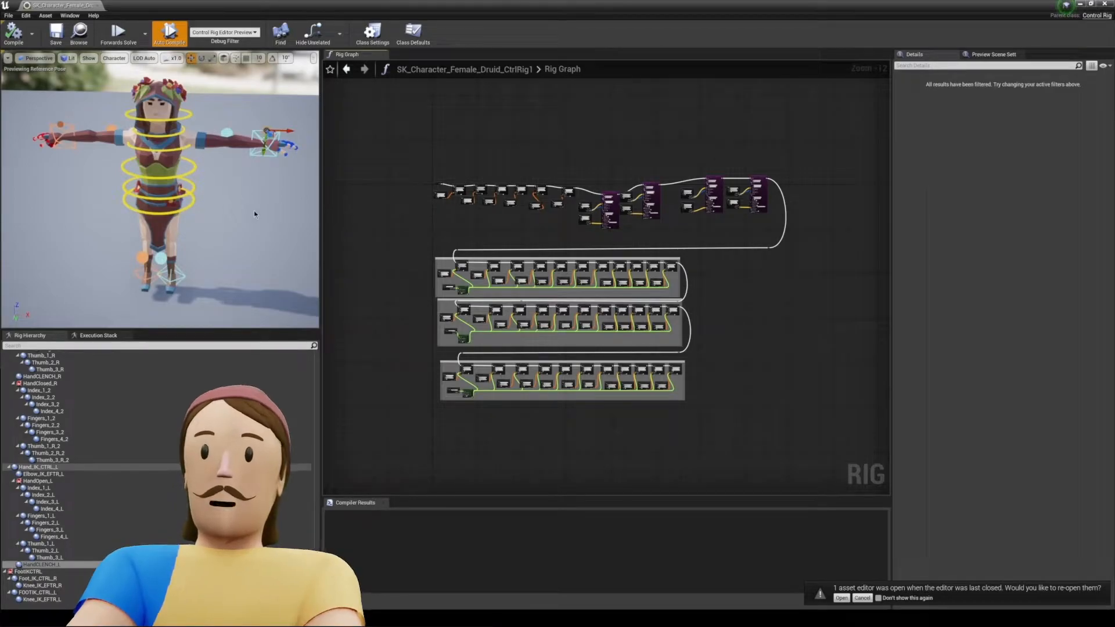
pyautogui.moveTo(253, 210); pyautogui.dragTo(219, 221, button='right')
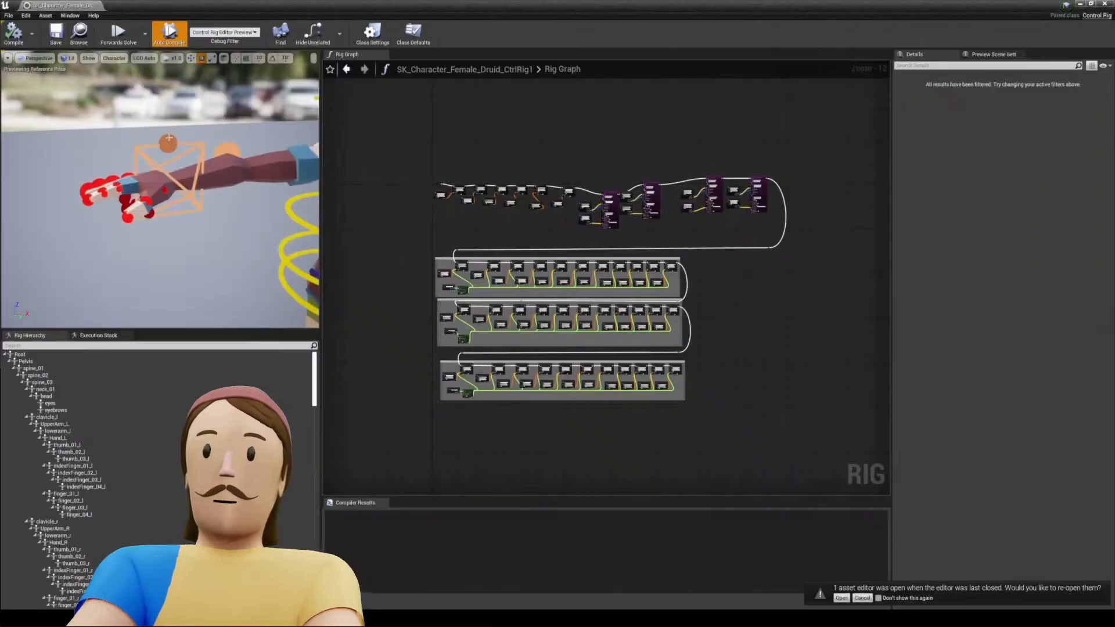
pyautogui.click(168, 141)
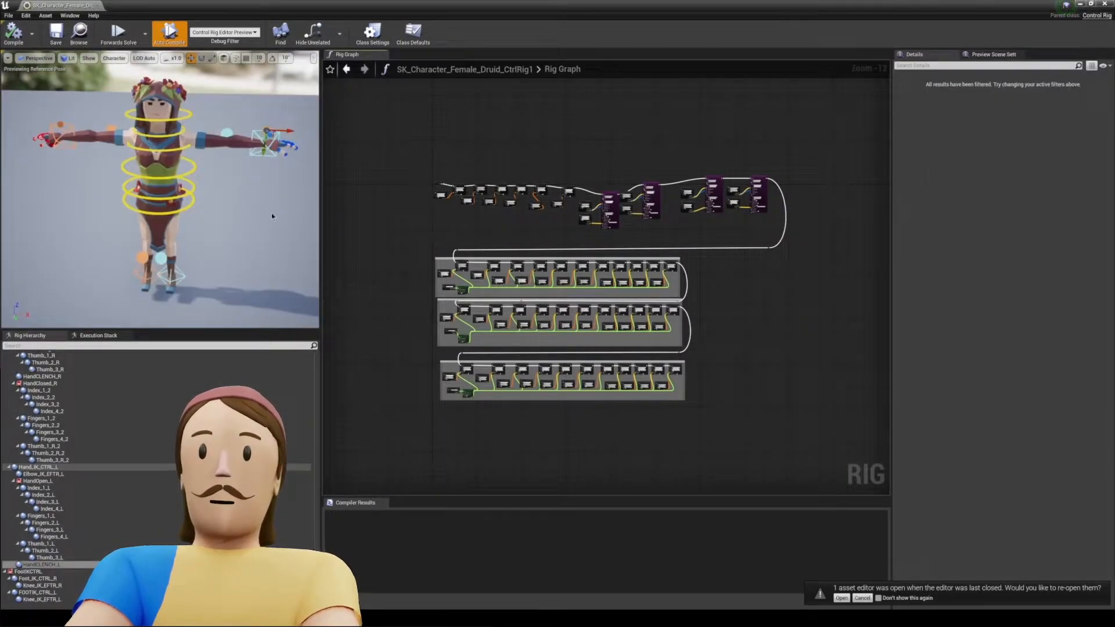
pyautogui.press('d')
pyautogui.moveTo(267, 207); pyautogui.dragTo(242, 216, button='right')
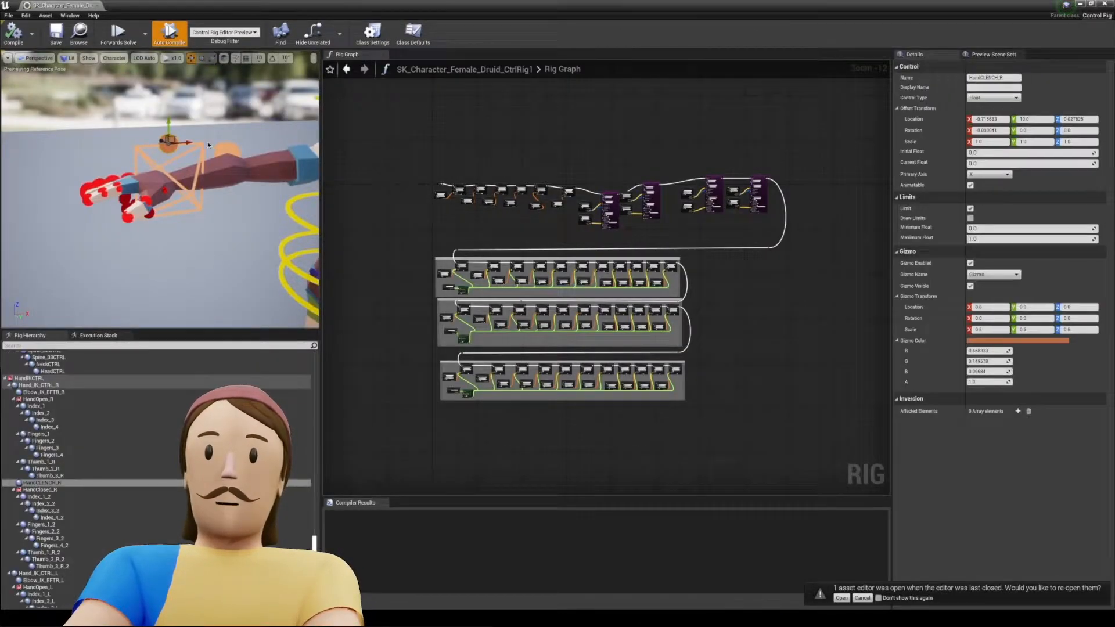
pyautogui.moveTo(190, 144); pyautogui.dragTo(218, 143)
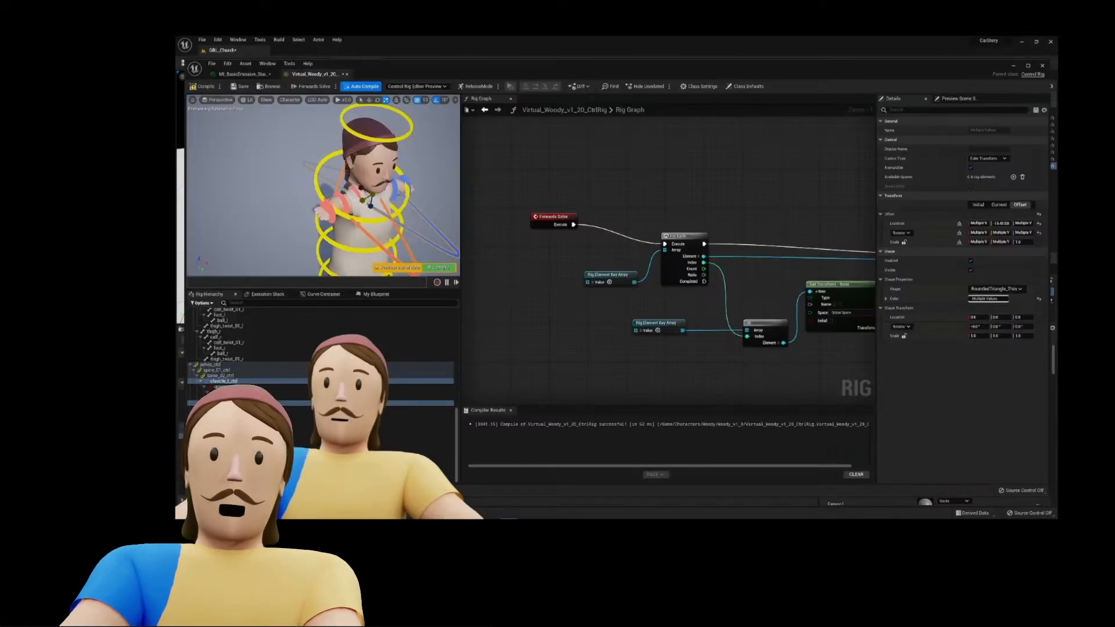
# Test the shoulder controls of the Virtual_Woody_v1_20 control rig by rotating the selected clavicle controls together.
pyautogui.moveTo(367, 198); pyautogui.dragTo(389, 191)
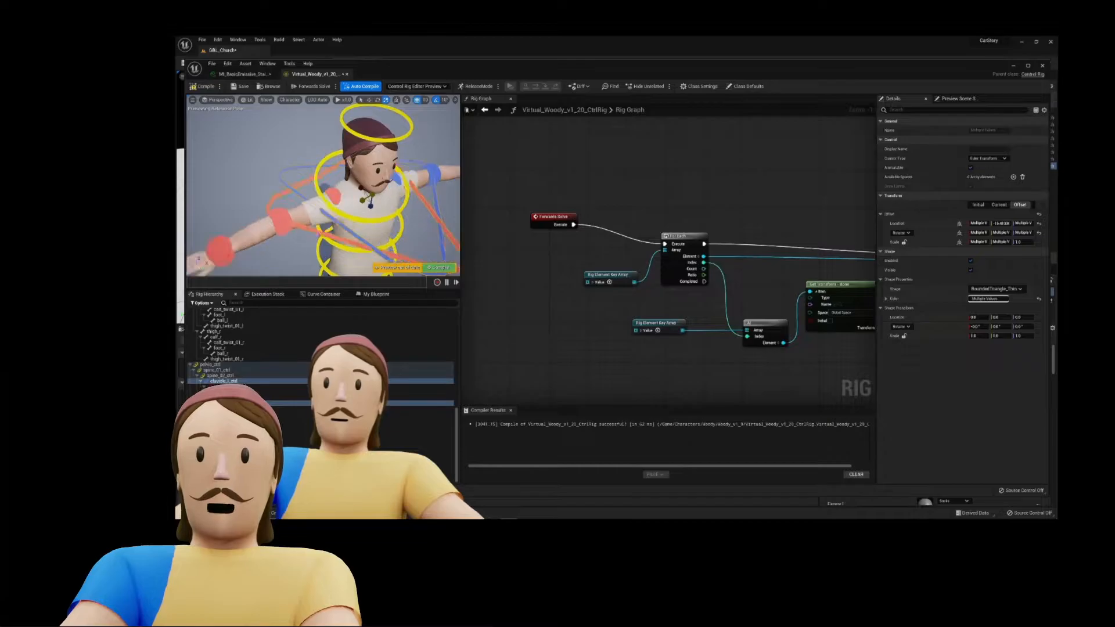
pyautogui.moveTo(367, 200); pyautogui.dragTo(356, 202)
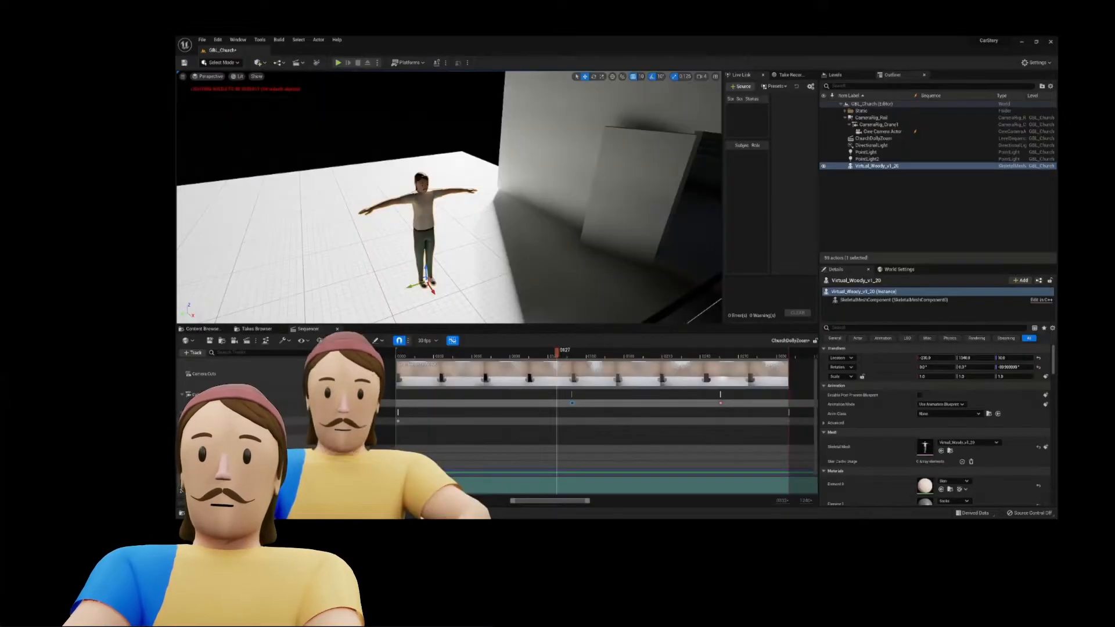
pyautogui.moveTo(500, 209); pyautogui.dragTo(479, 230, button='right')
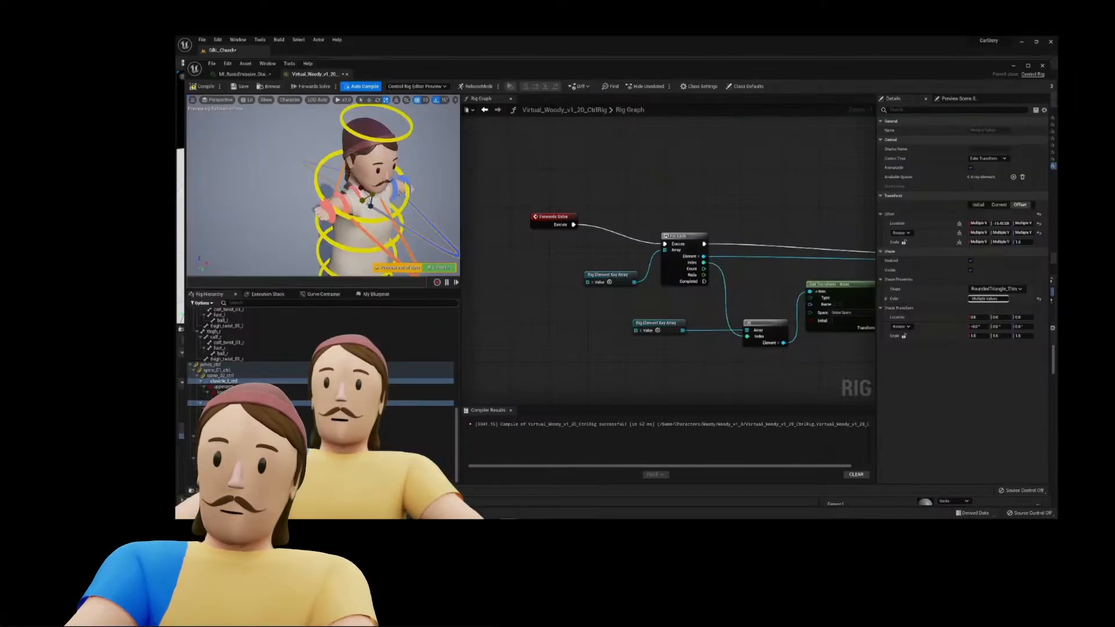
pyautogui.moveTo(362, 200); pyautogui.dragTo(330, 221)
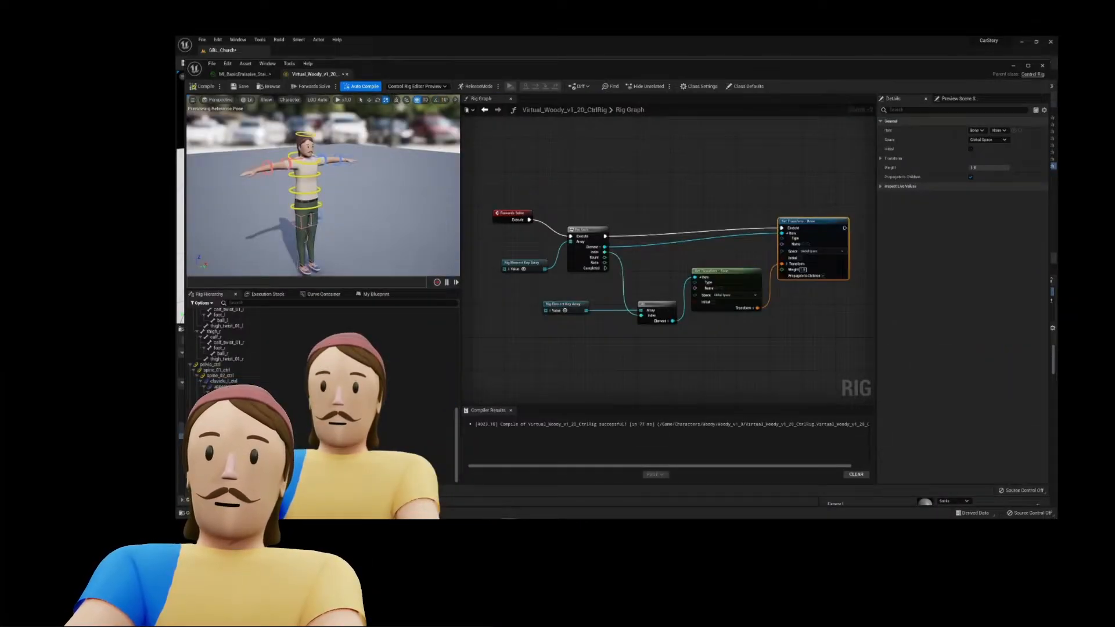
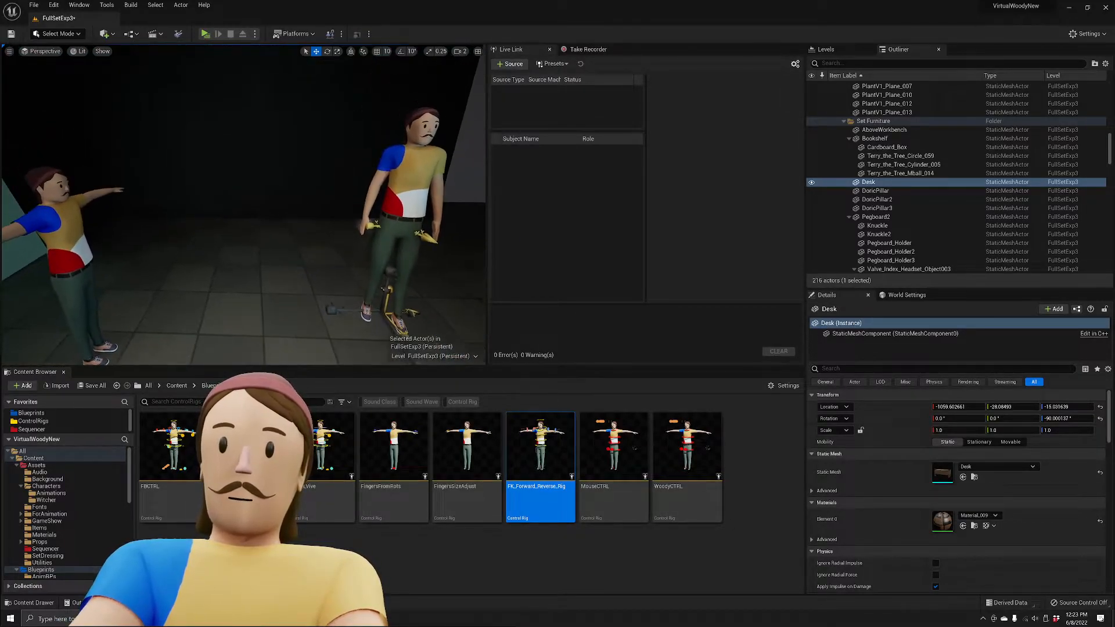
# Add a point light to the level.
pyautogui.press('s')
pyautogui.press('w')
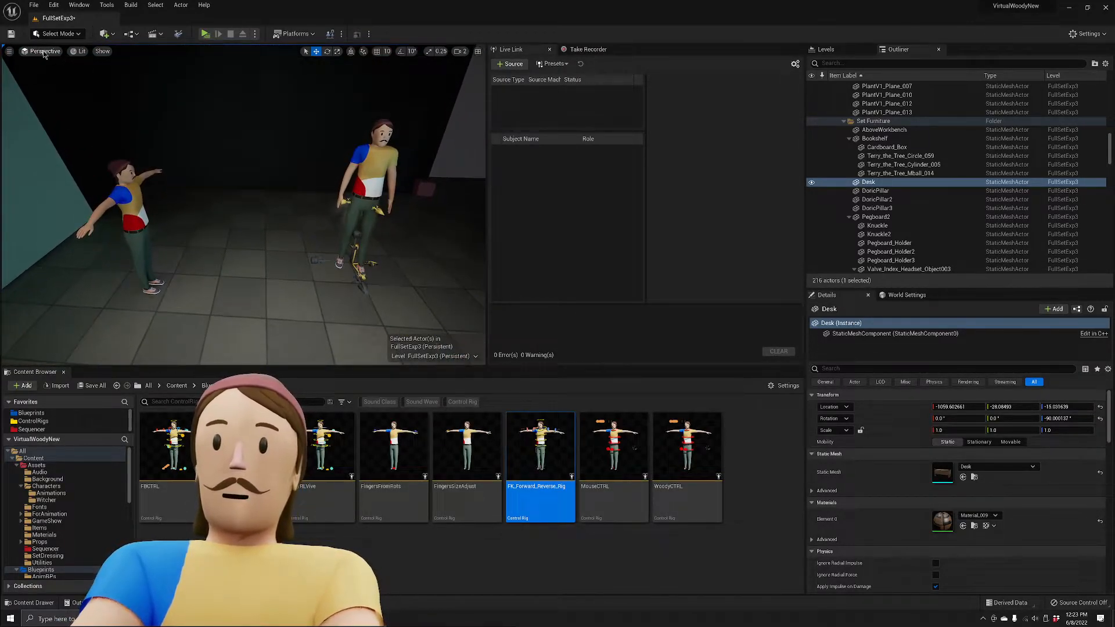
pyautogui.click(138, 212)
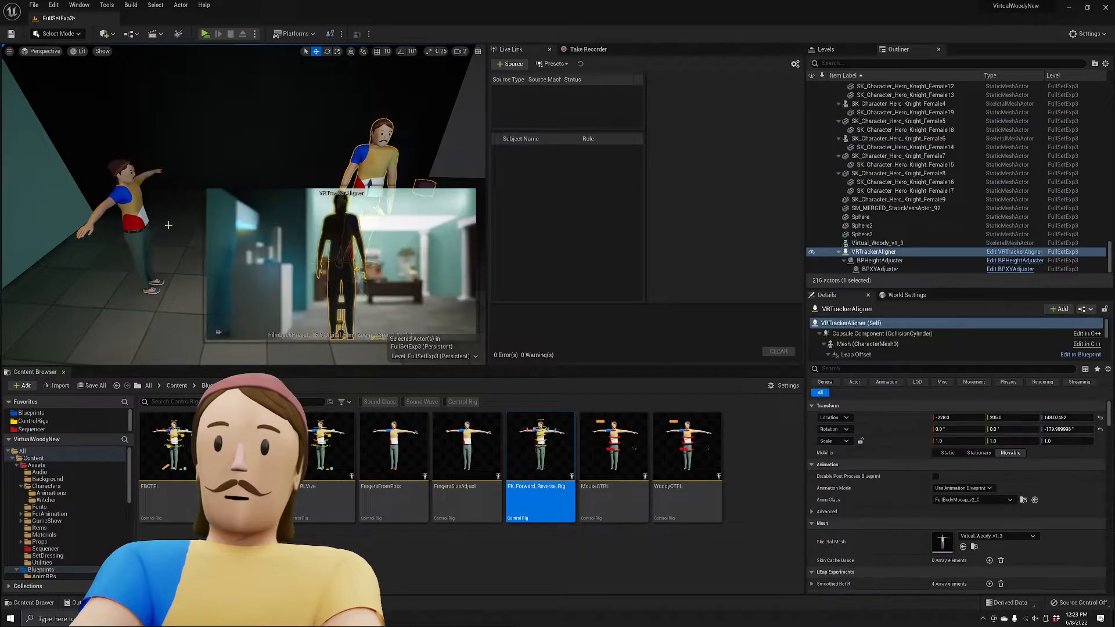
pyautogui.click(106, 34)
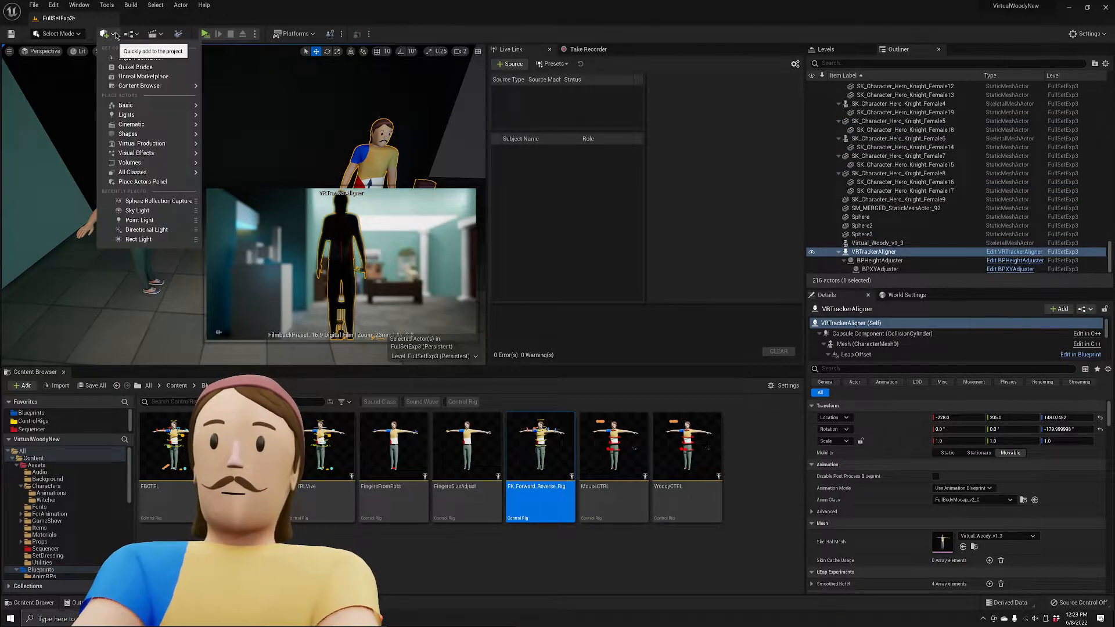
pyautogui.moveTo(139, 115)
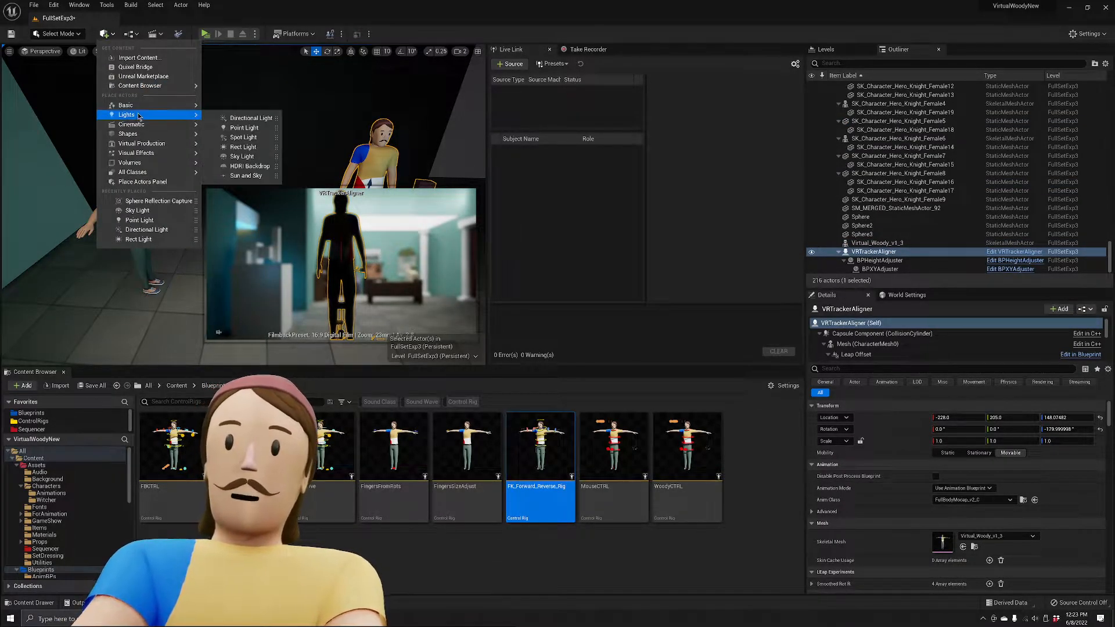
pyautogui.click(244, 128)
# Place the point light high up between the two characters, at Z about 302, and set its Source Radius to about 596.
pyautogui.moveTo(227, 203); pyautogui.dragTo(186, 220)
pyautogui.moveTo(186, 220); pyautogui.dragTo(196, 197, button='right')
pyautogui.moveTo(185, 220); pyautogui.dragTo(224, 79)
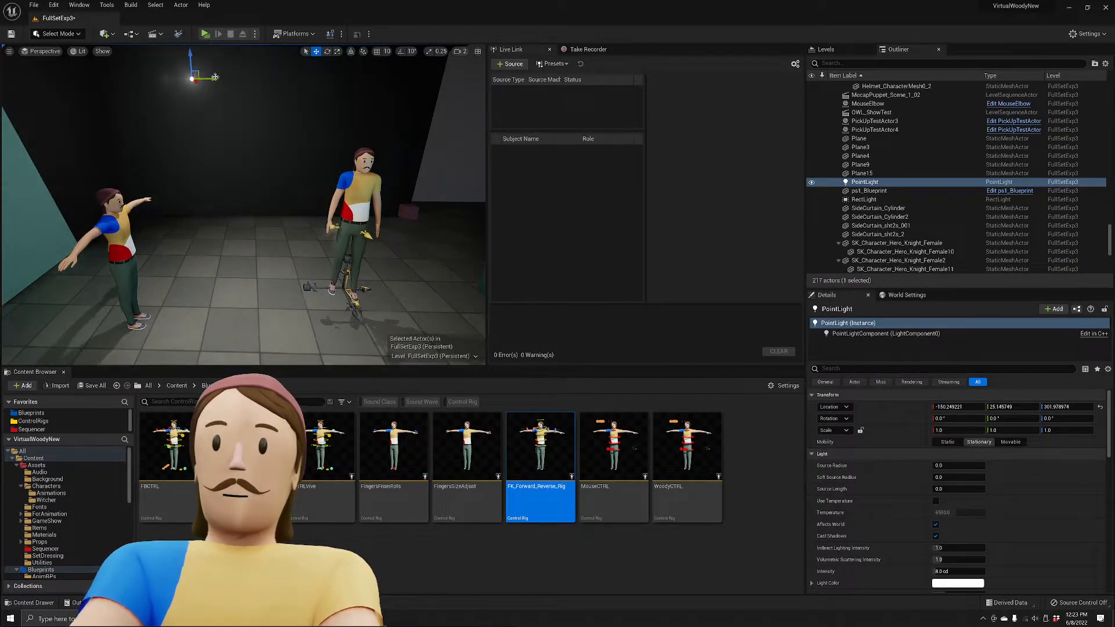
pyautogui.moveTo(957, 467); pyautogui.dragTo(1034, 467)
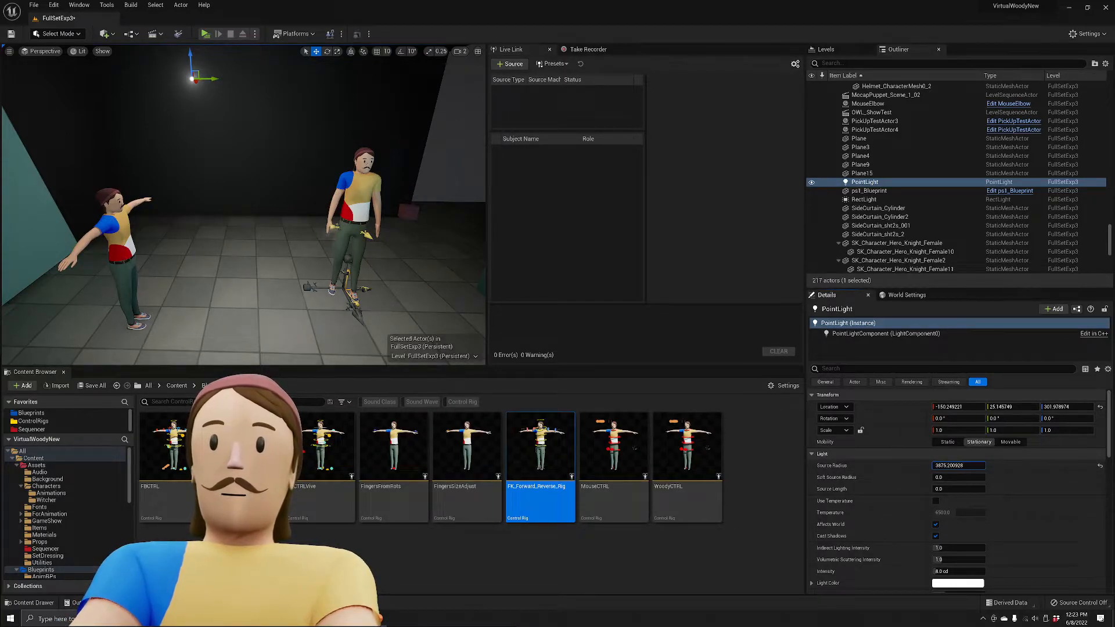
pyautogui.moveTo(947, 466)
pyautogui.mouseDown()
pyautogui.moveTo(883, 466)
pyautogui.moveTo(955, 465)
pyautogui.moveTo(940, 465)
pyautogui.mouseUp()
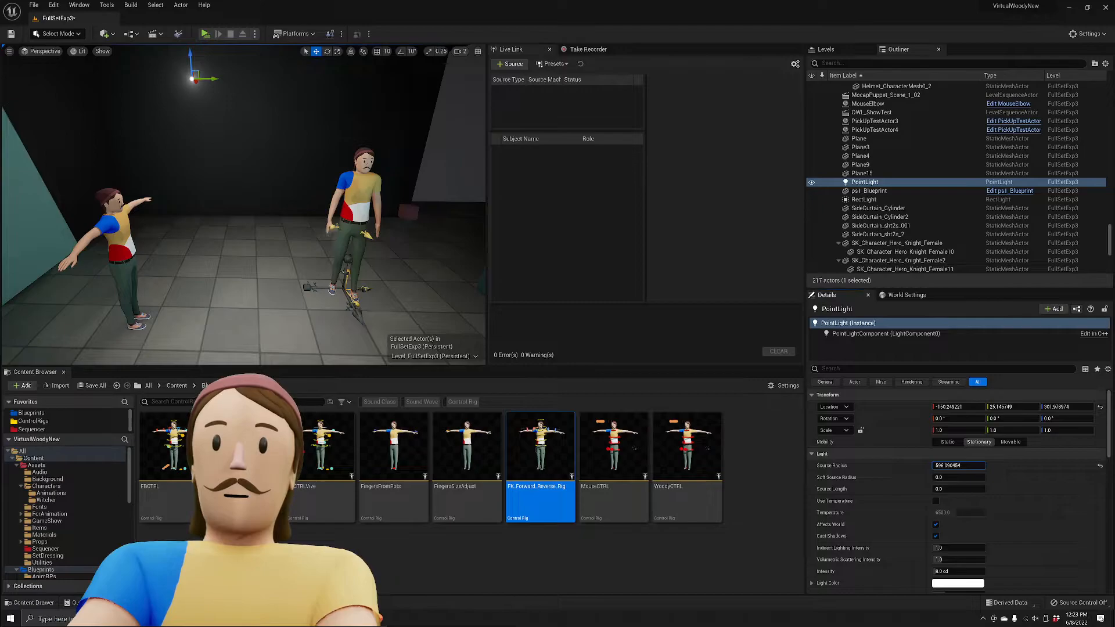
# Lower the VRTrackerAligner character to the floor, to a Z location of about 112.4, and clear the selection.
pyautogui.moveTo(378, 281); pyautogui.dragTo(333, 239, button='right')
pyautogui.press('w')
pyautogui.press('s')
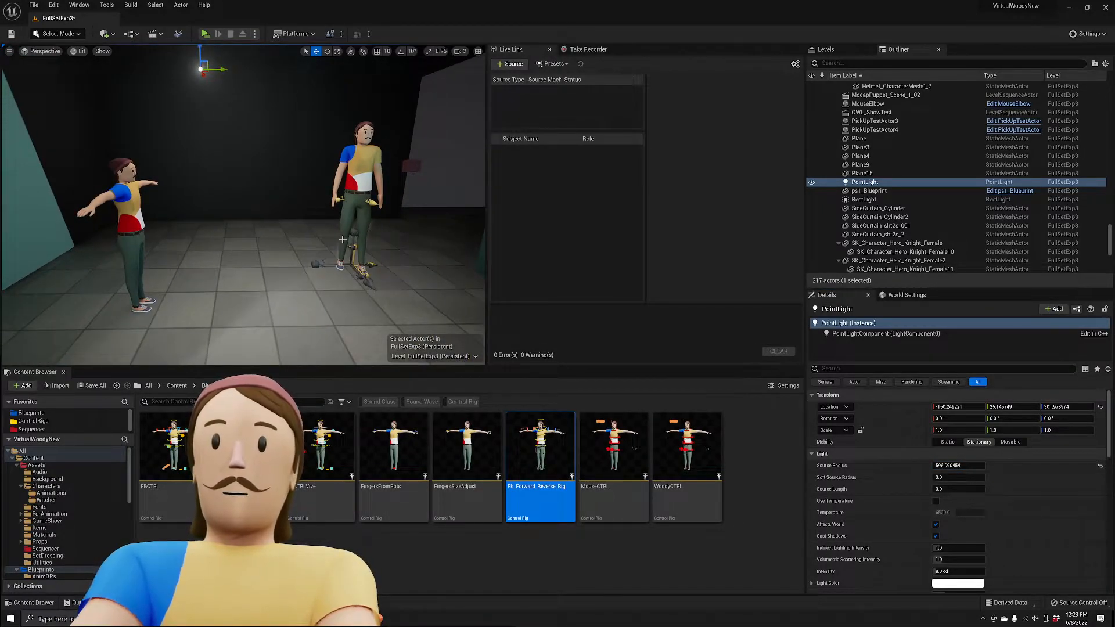
pyautogui.click(342, 238)
pyautogui.press('f')
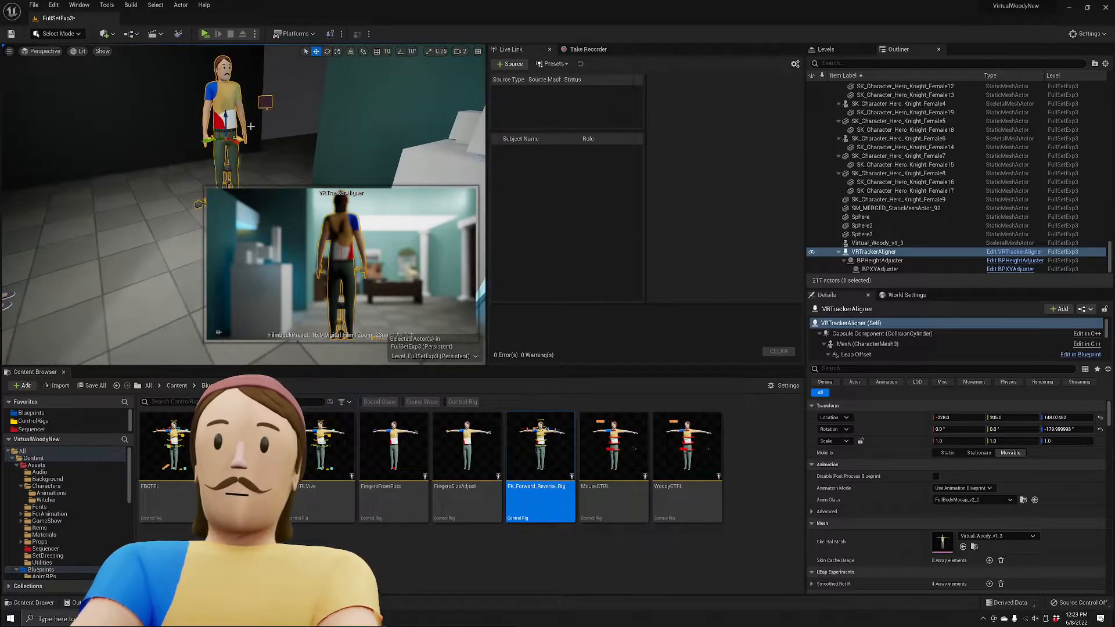
pyautogui.moveTo(226, 118); pyautogui.dragTo(226, 152)
pyautogui.moveTo(225, 152)
pyautogui.mouseDown(button='right')
pyautogui.moveTo(138, 132)
pyautogui.moveTo(131, 119)
pyautogui.moveTo(207, 153)
pyautogui.mouseUp(button='right')
pyautogui.press('s')
pyautogui.click(250, 173)
pyautogui.click(423, 133)
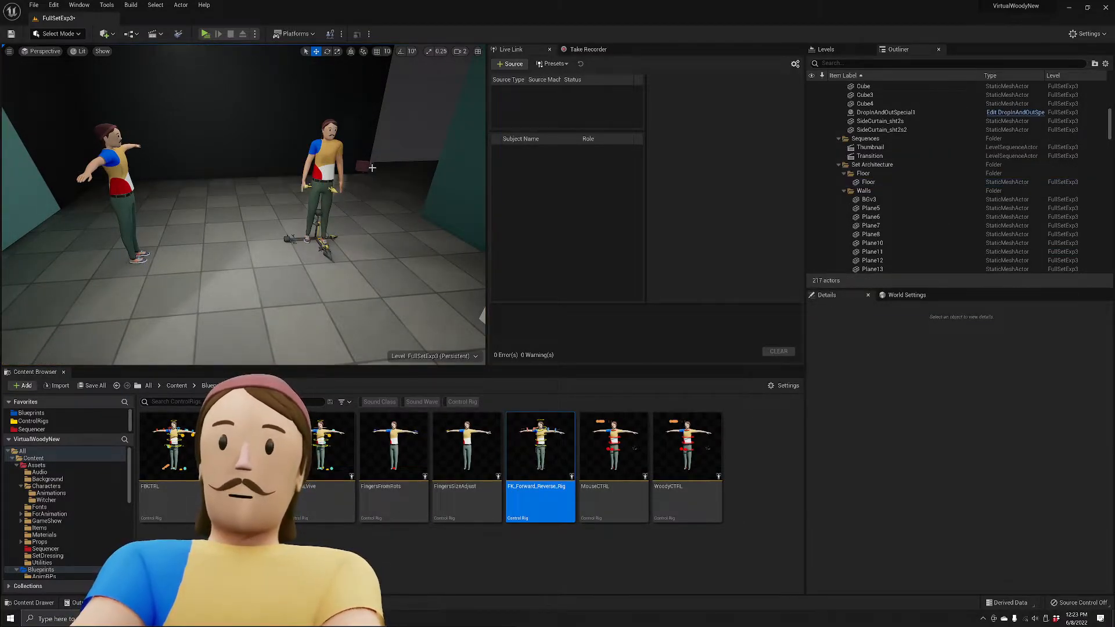
pyautogui.moveTo(388, 166)
pyautogui.mouseDown(button='right')
pyautogui.moveTo(339, 155)
pyautogui.moveTo(369, 154)
pyautogui.mouseUp(button='right')
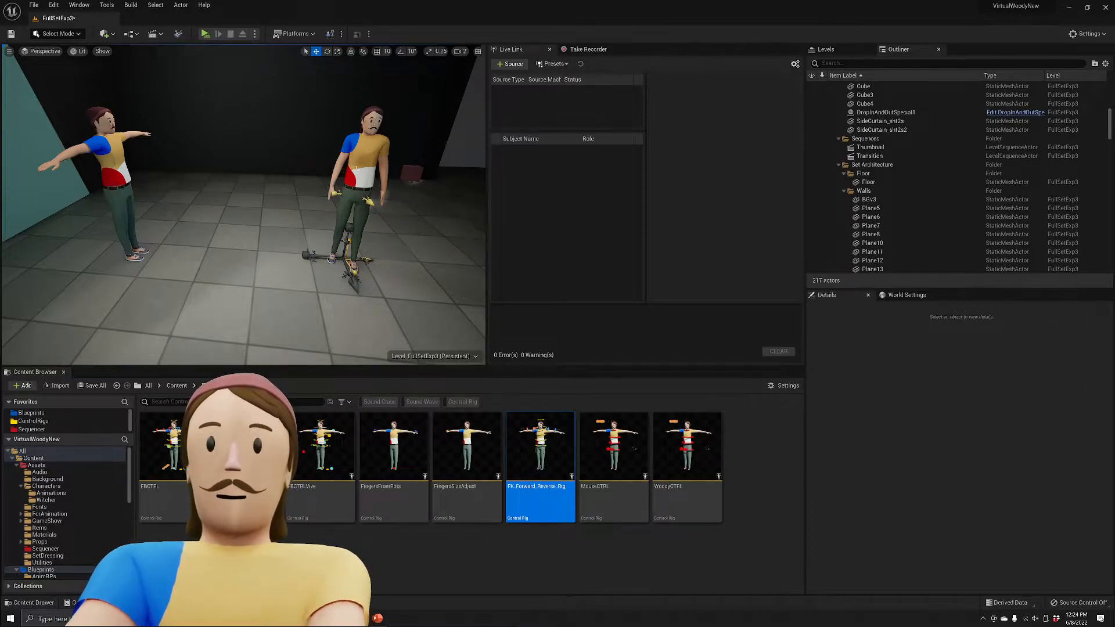
# Examine the VRTrackerAligner actor and its CharacterMesh0 component, including the animation class and skeletal mesh it uses.
pyautogui.click(357, 170)
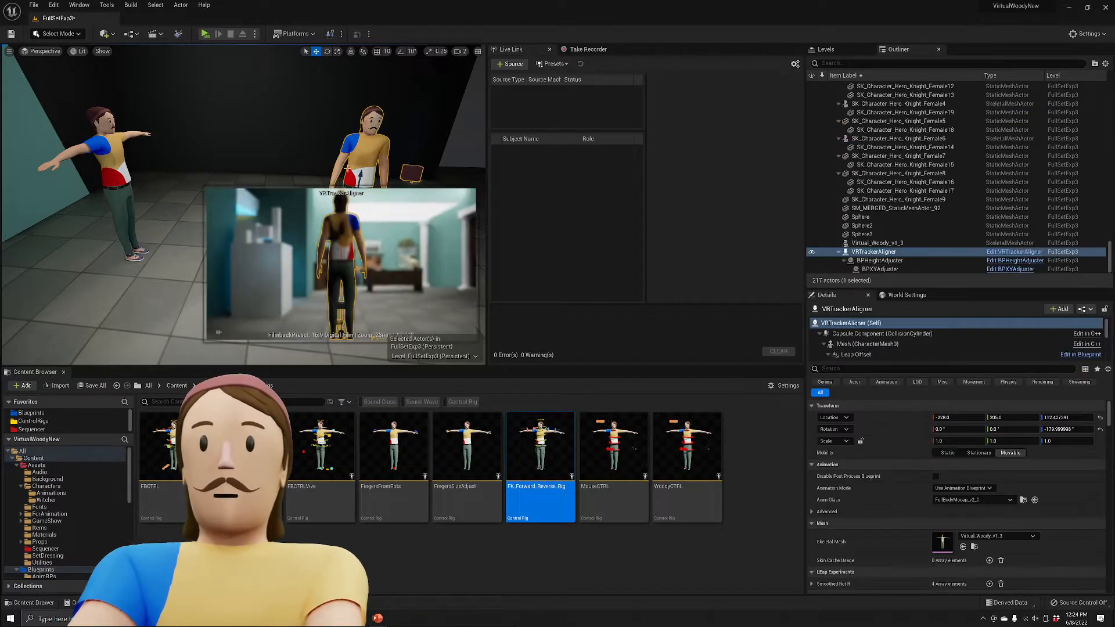
pyautogui.moveTo(356, 170); pyautogui.dragTo(353, 126, button='right')
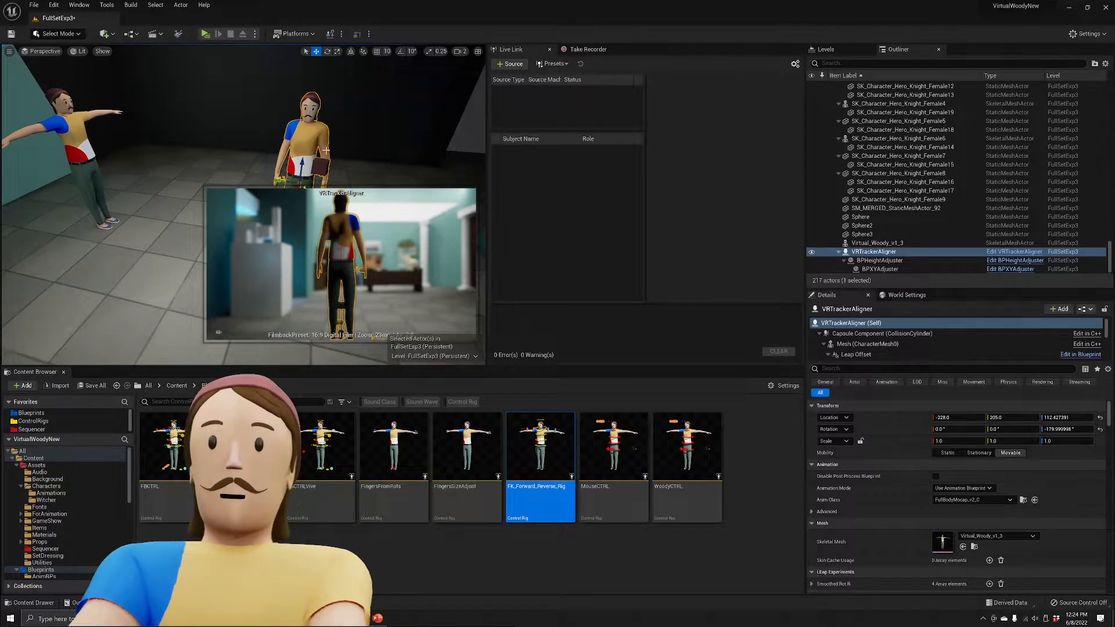
pyautogui.click(857, 343)
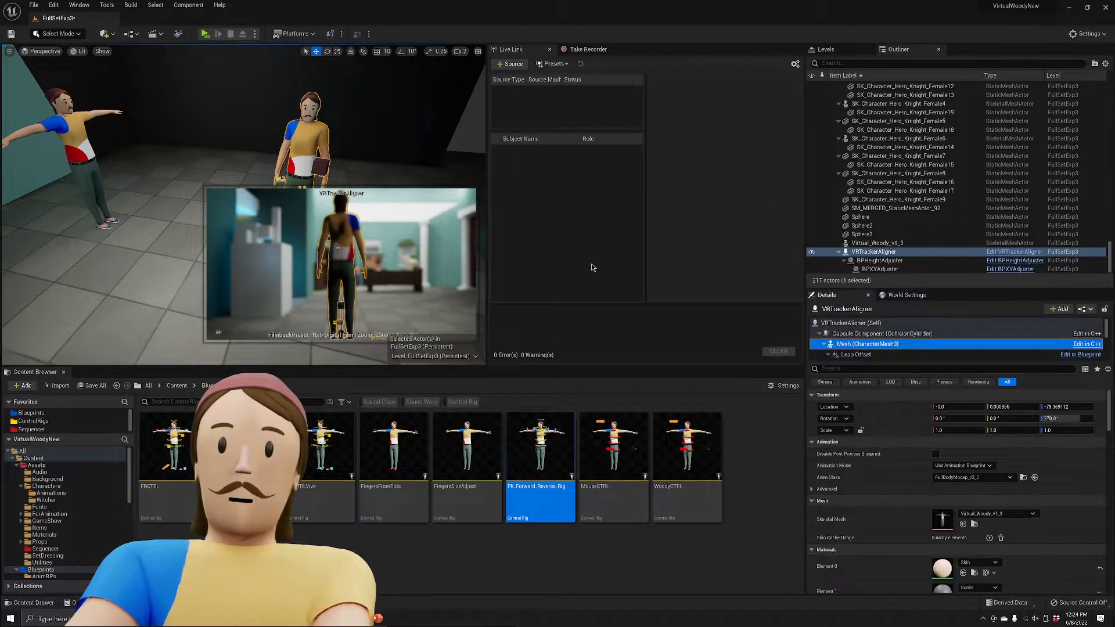
pyautogui.moveTo(157, 117)
pyautogui.mouseDown(button='right')
pyautogui.moveTo(142, 118)
pyautogui.moveTo(158, 117)
pyautogui.mouseUp(button='right')
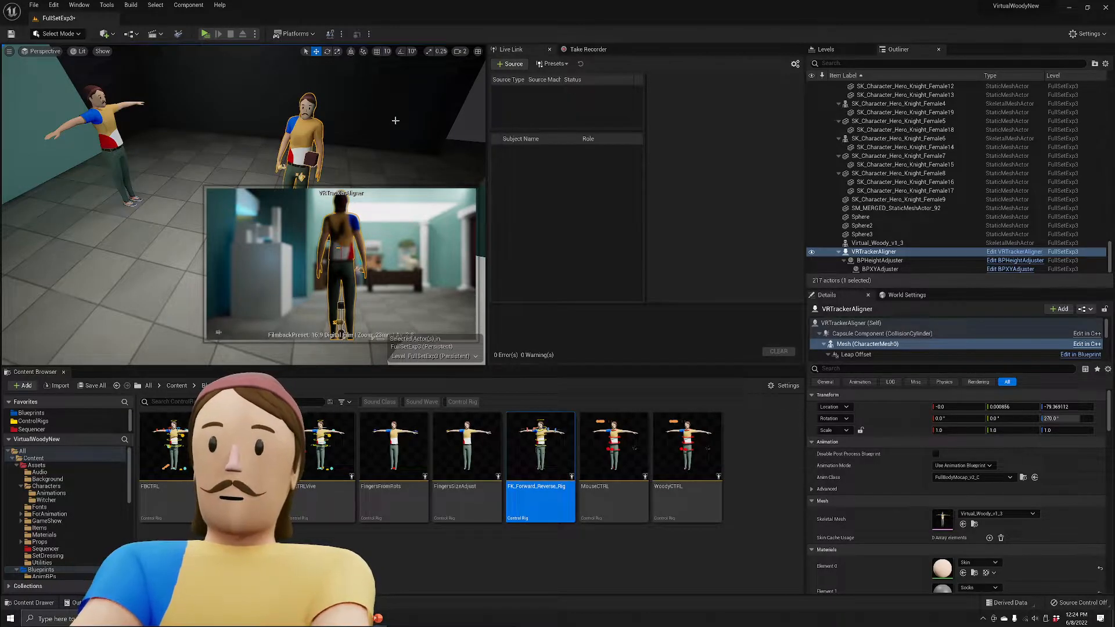
pyautogui.moveTo(395, 121); pyautogui.dragTo(377, 103, button='right')
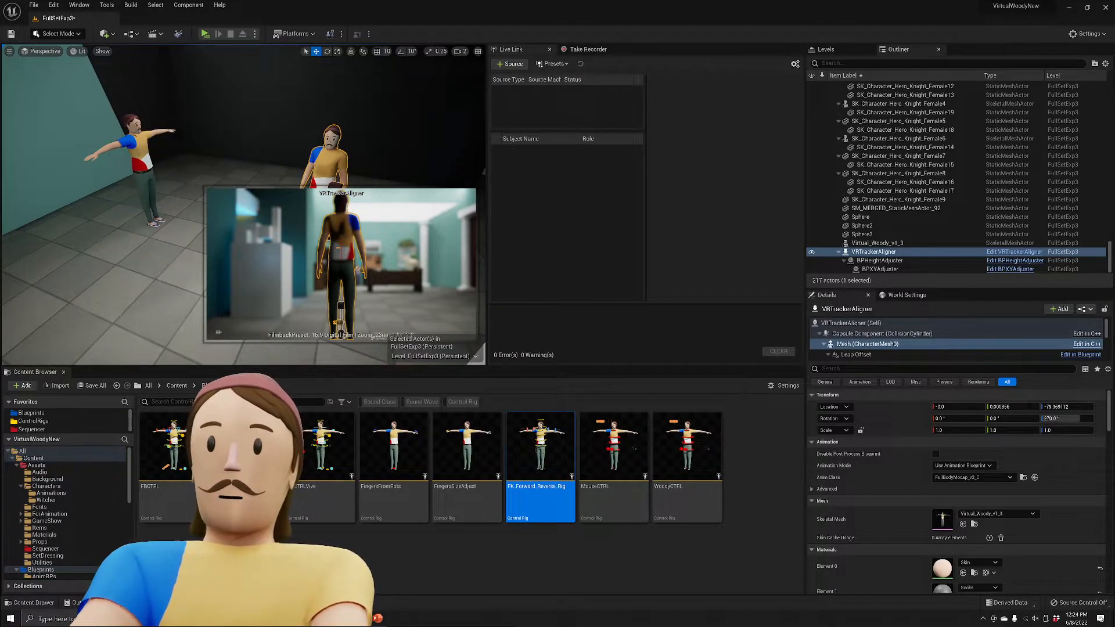
pyautogui.click(415, 137)
pyautogui.click(329, 165)
pyautogui.click(328, 163)
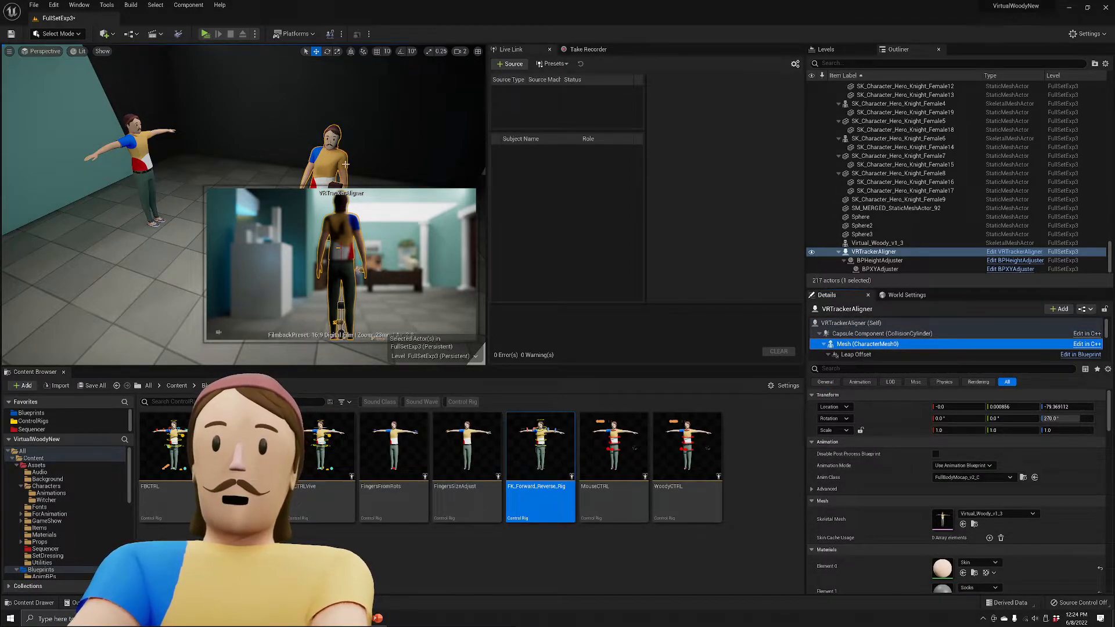
pyautogui.moveTo(334, 148); pyautogui.dragTo(264, 126, button='right')
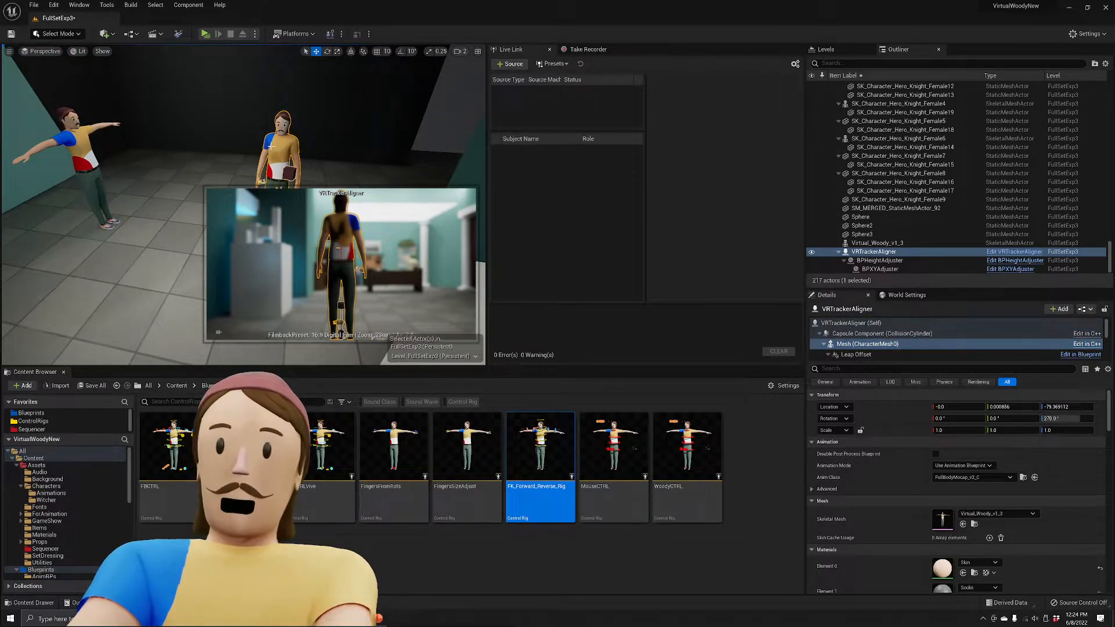
# Compare the Virtual_Woody_v1_3 skeletal mesh actor's details with those of VRTrackerAligner.
pyautogui.click(85, 149)
pyautogui.moveTo(158, 149)
pyautogui.mouseDown(button='right')
pyautogui.moveTo(99, 152)
pyautogui.moveTo(157, 152)
pyautogui.mouseUp(button='right')
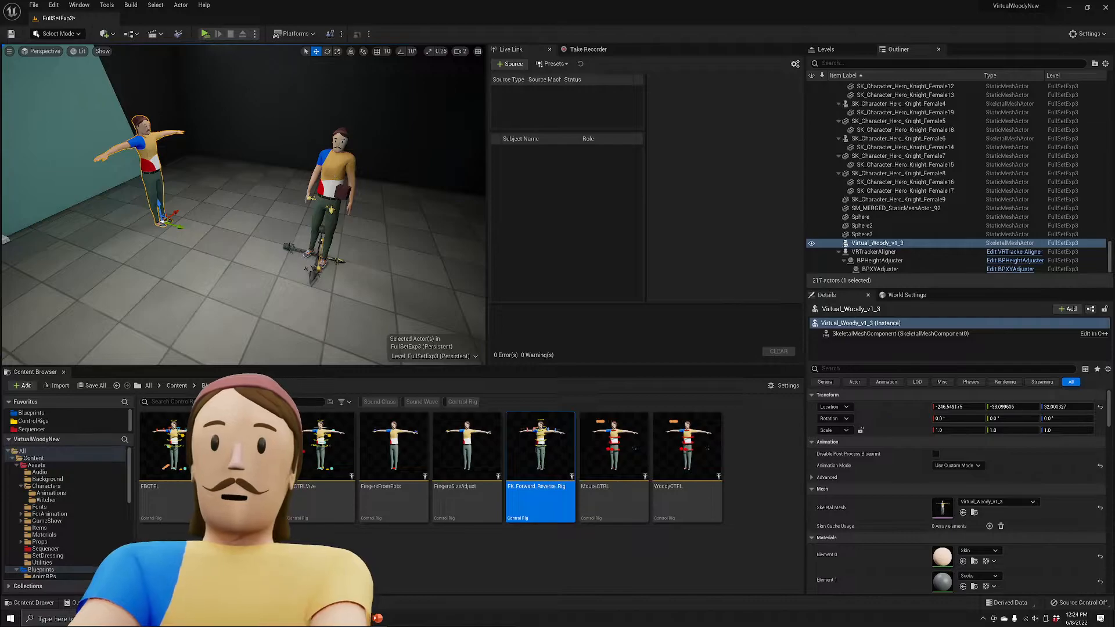
pyautogui.click(336, 167)
pyautogui.moveTo(335, 168); pyautogui.dragTo(341, 136, button='right')
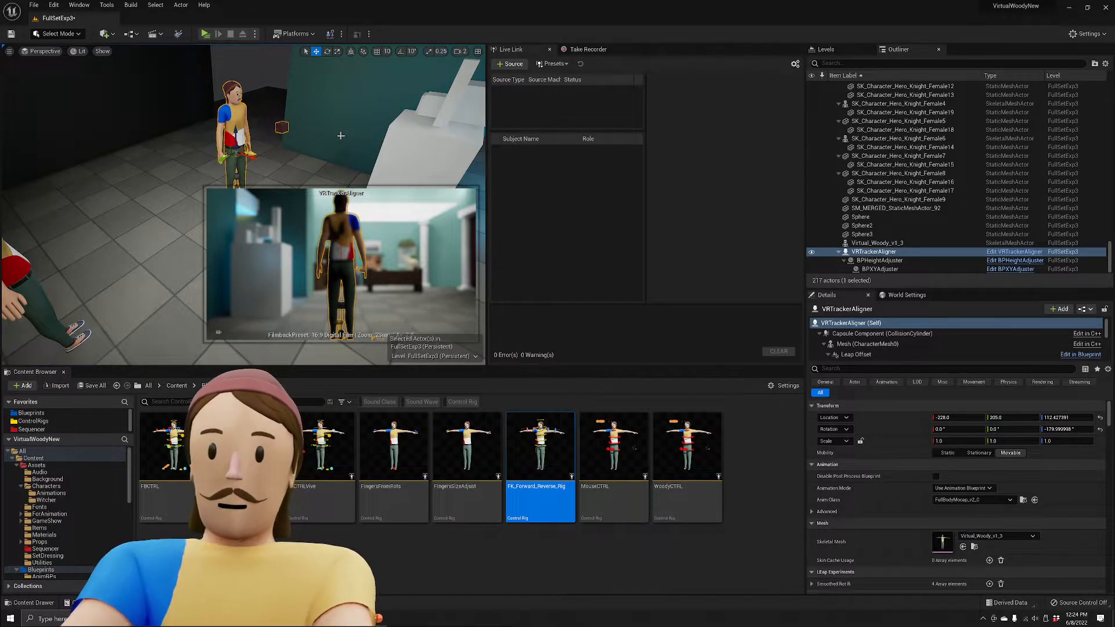
# Play-test the level in a separate maximized preview window, viewing the mocap character from the front and behind, and end the session.
pyautogui.moveTo(307, 130); pyautogui.dragTo(319, 132, button='right')
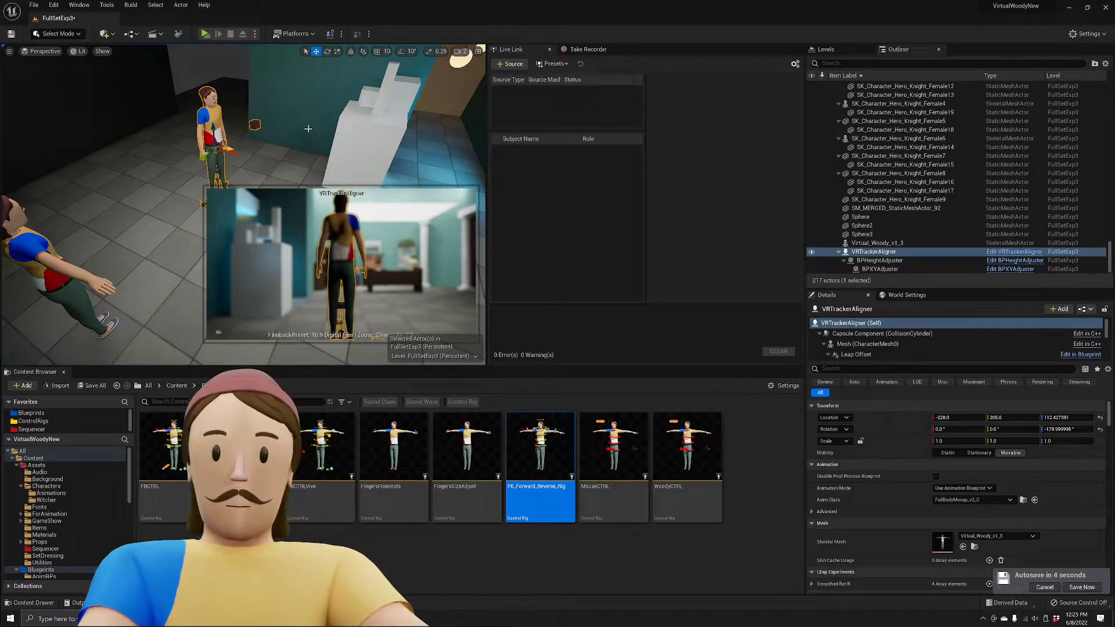
pyautogui.click(433, 558)
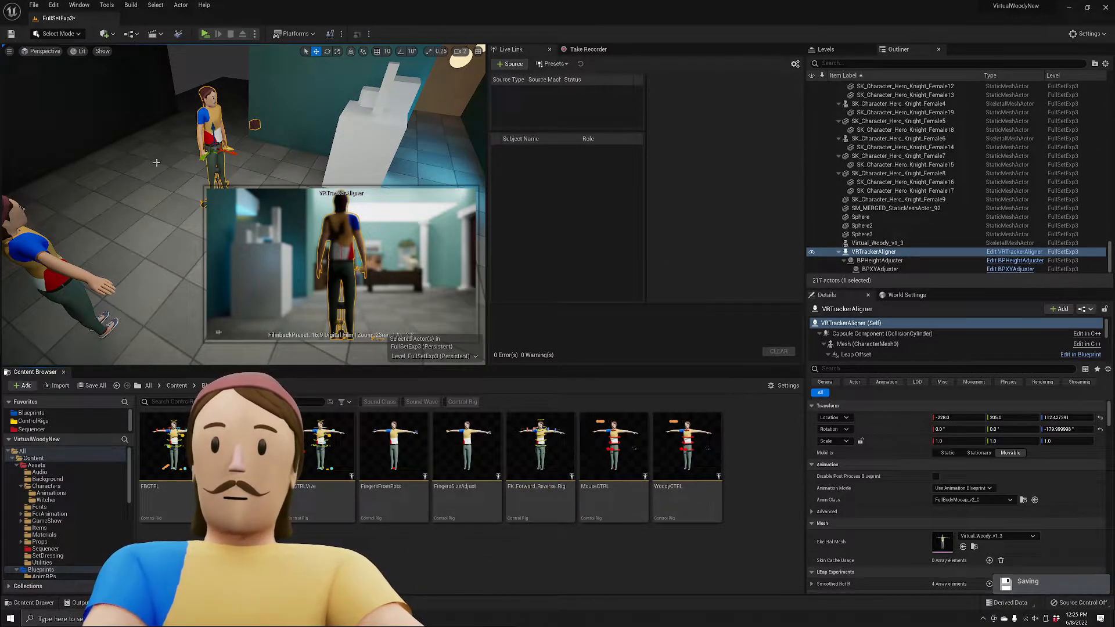
pyautogui.moveTo(153, 170); pyautogui.dragTo(312, 155, button='right')
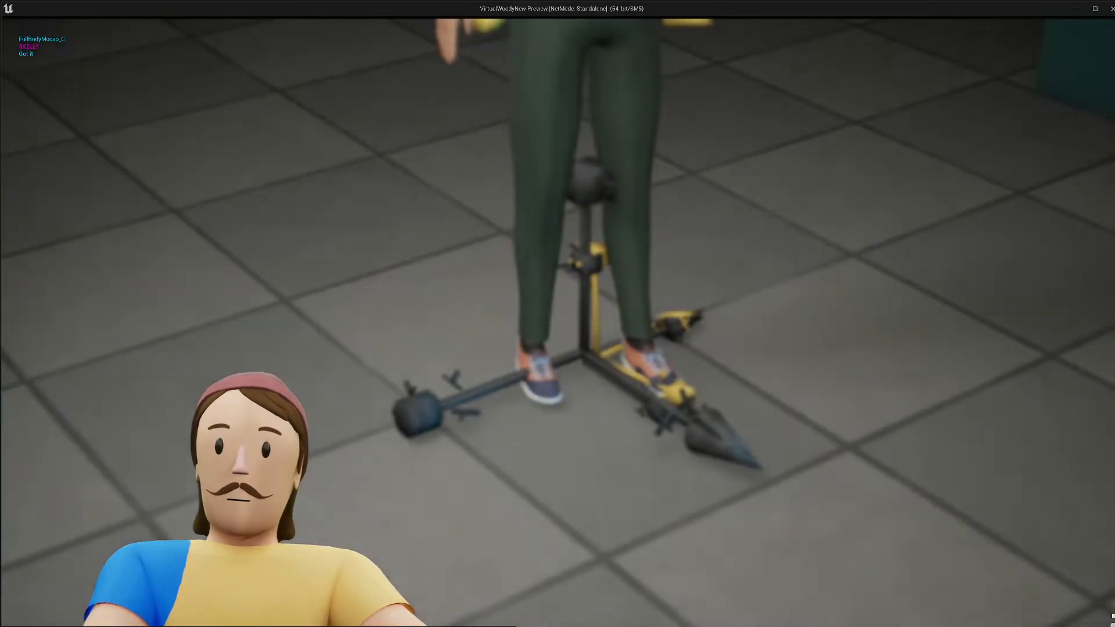
pyautogui.click(473, 211)
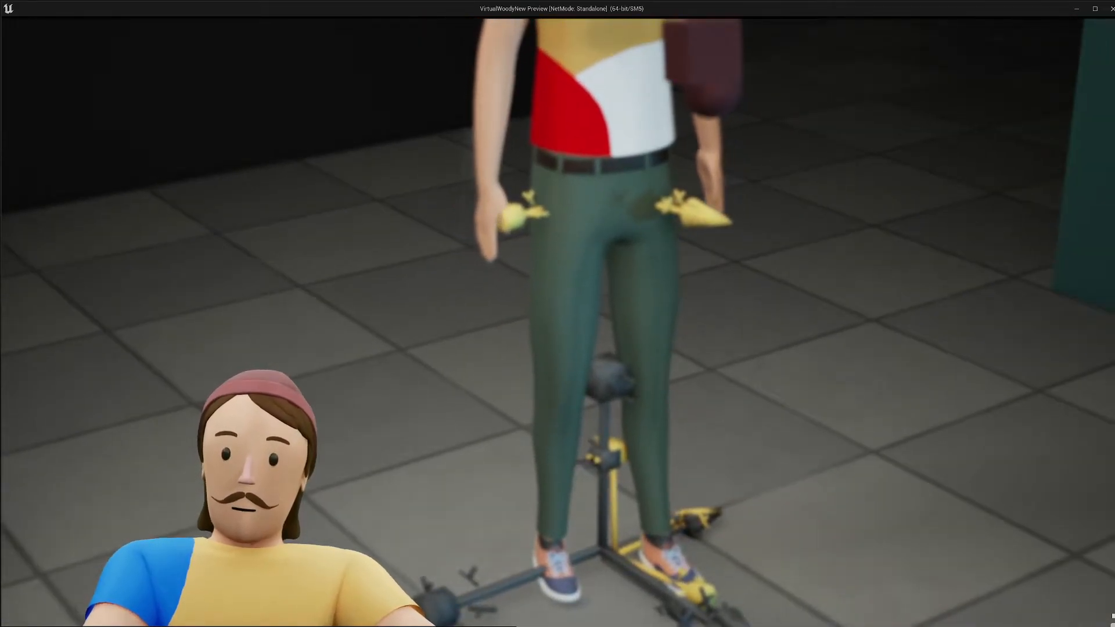
pyautogui.hotkey('shift', 'F1')
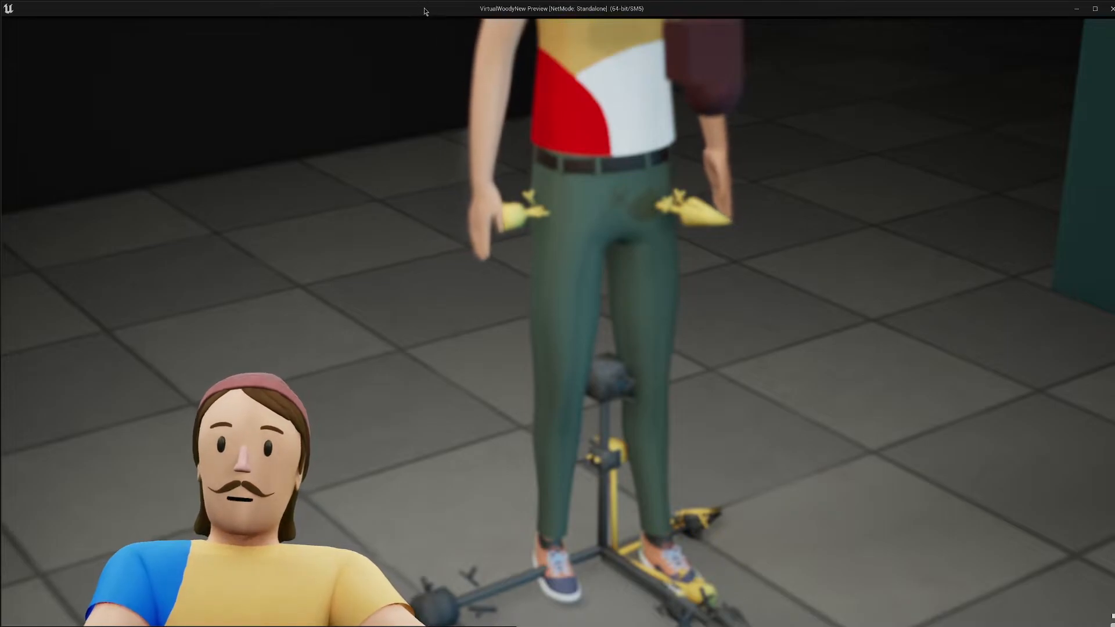
pyautogui.doubleClick(426, 11)
pyautogui.click(429, 70)
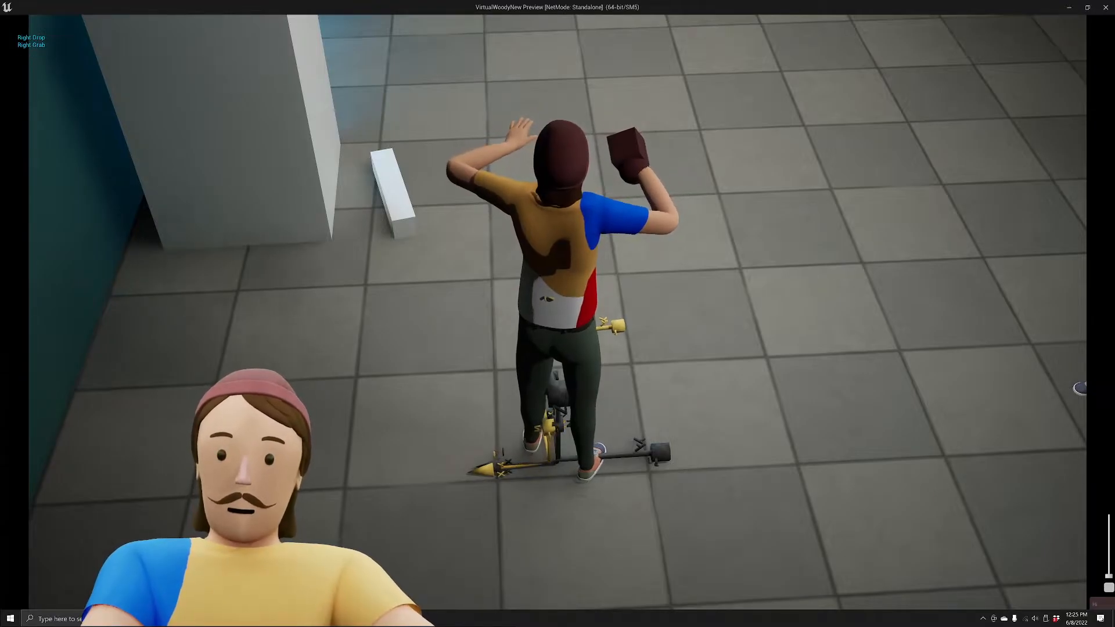
pyautogui.press('Escape')
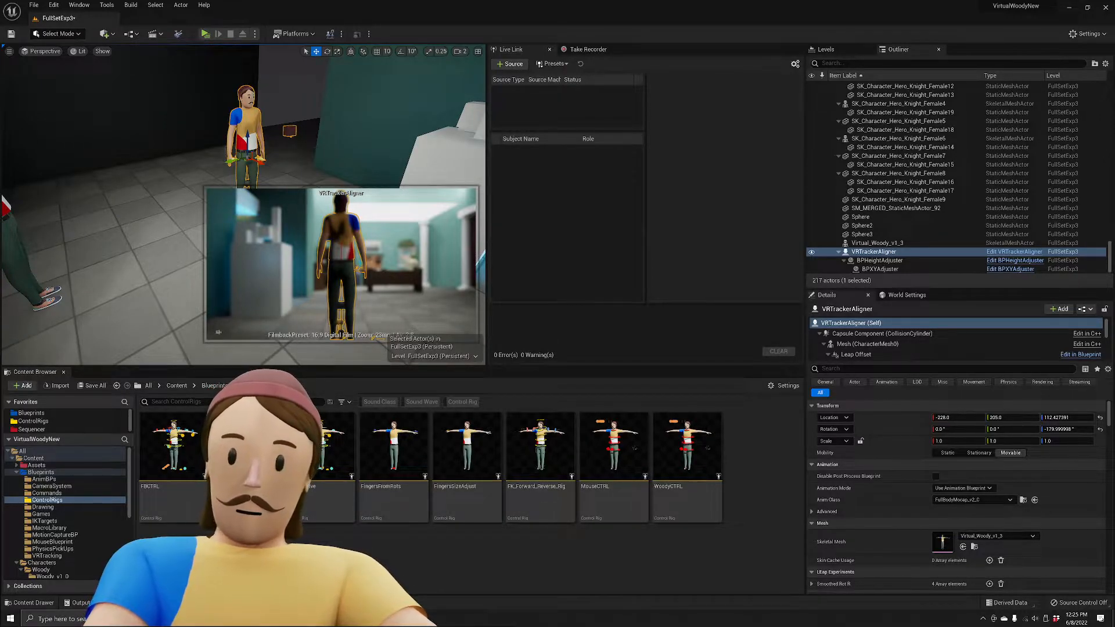
pyautogui.moveTo(145, 174); pyautogui.dragTo(286, 134, button='right')
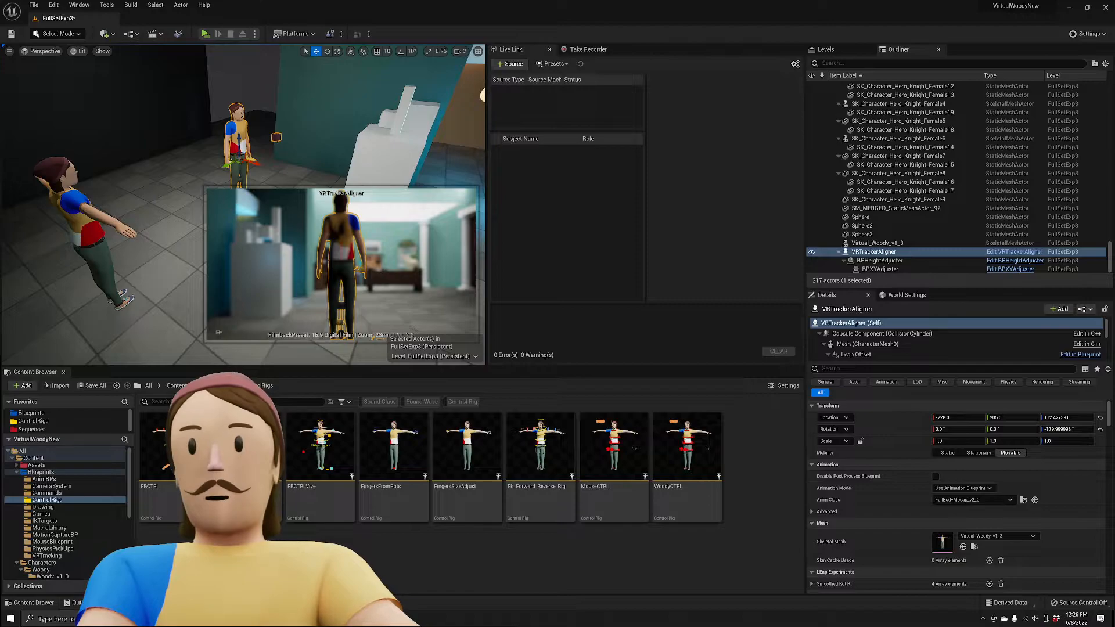
pyautogui.click(285, 135)
pyautogui.hotkey('ctrl', 'z')
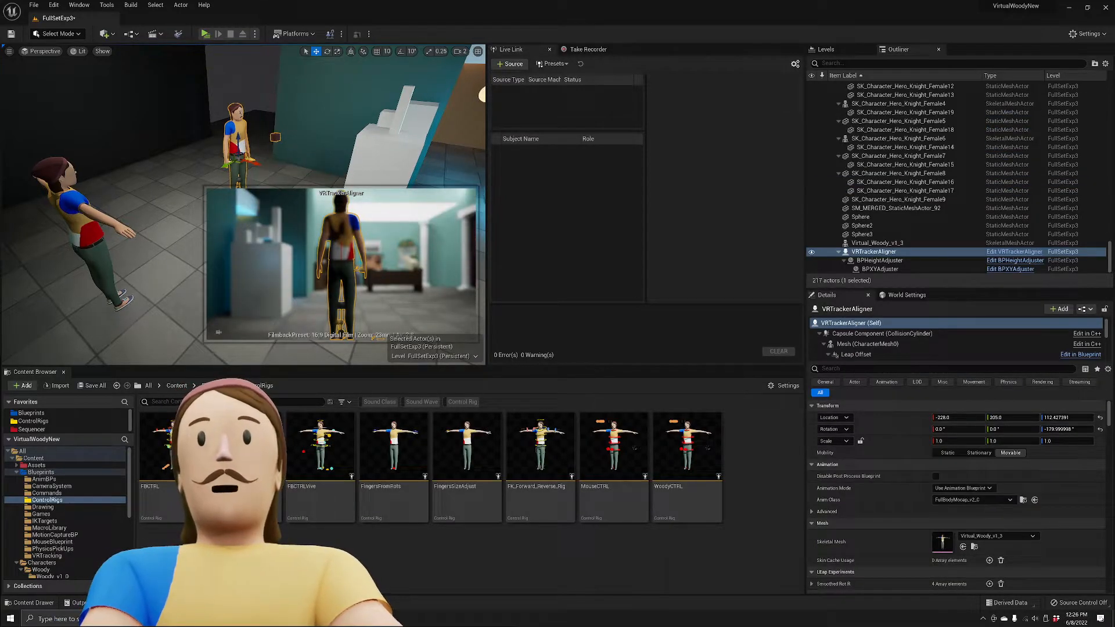
pyautogui.moveTo(351, 123); pyautogui.dragTo(418, 130, button='right')
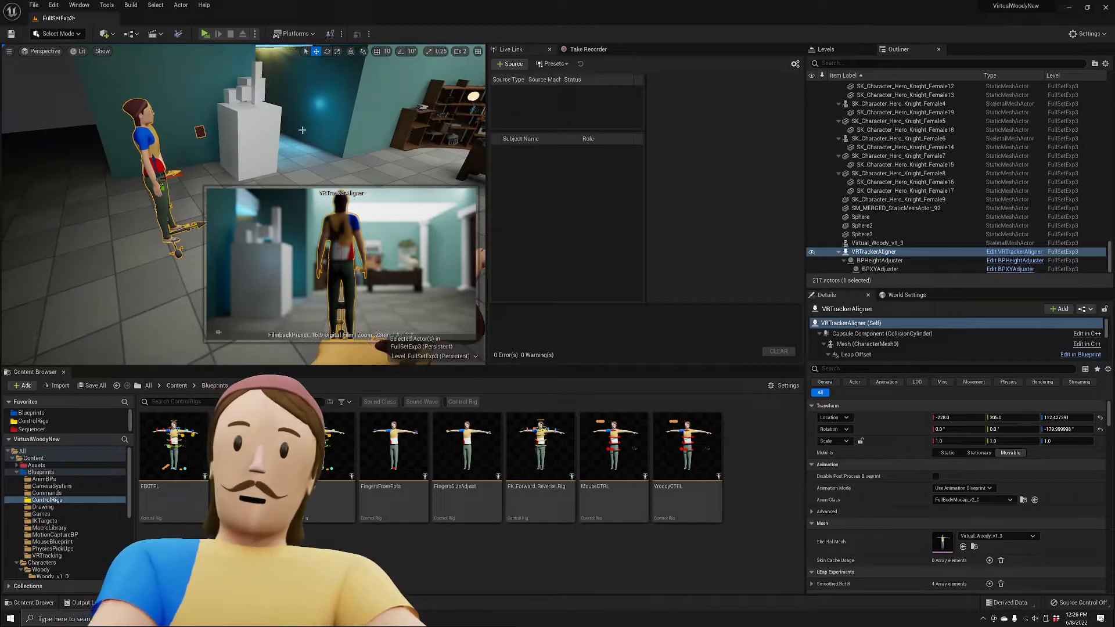
# Show the Take Recorder and look up its plugins by searching the plugin list for "take re".
pyautogui.click(585, 50)
pyautogui.click(264, 169)
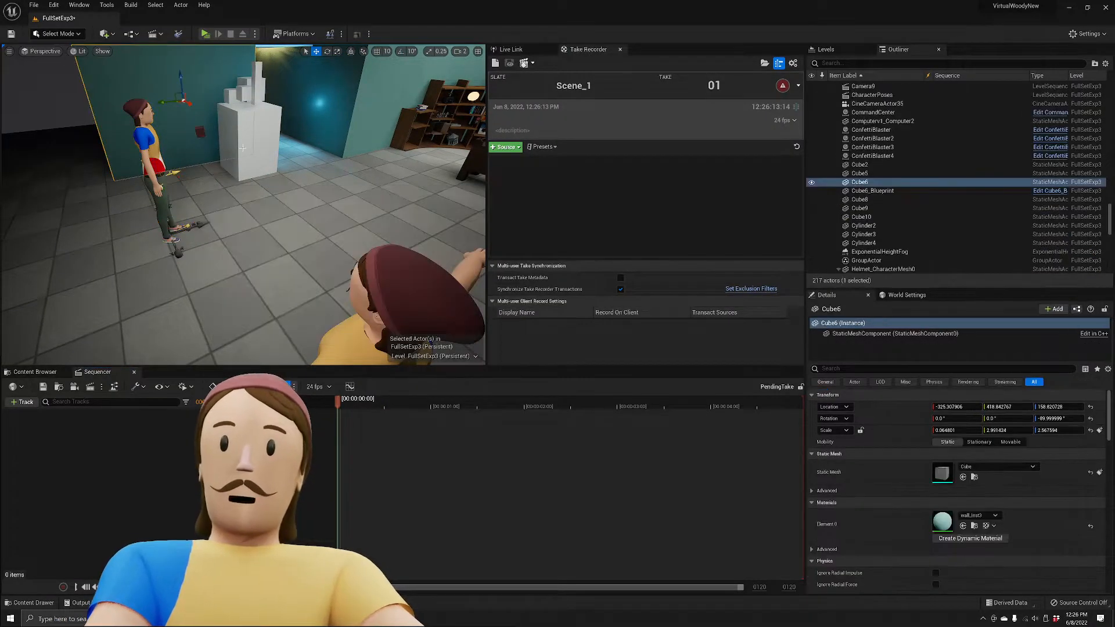
pyautogui.click(1084, 33)
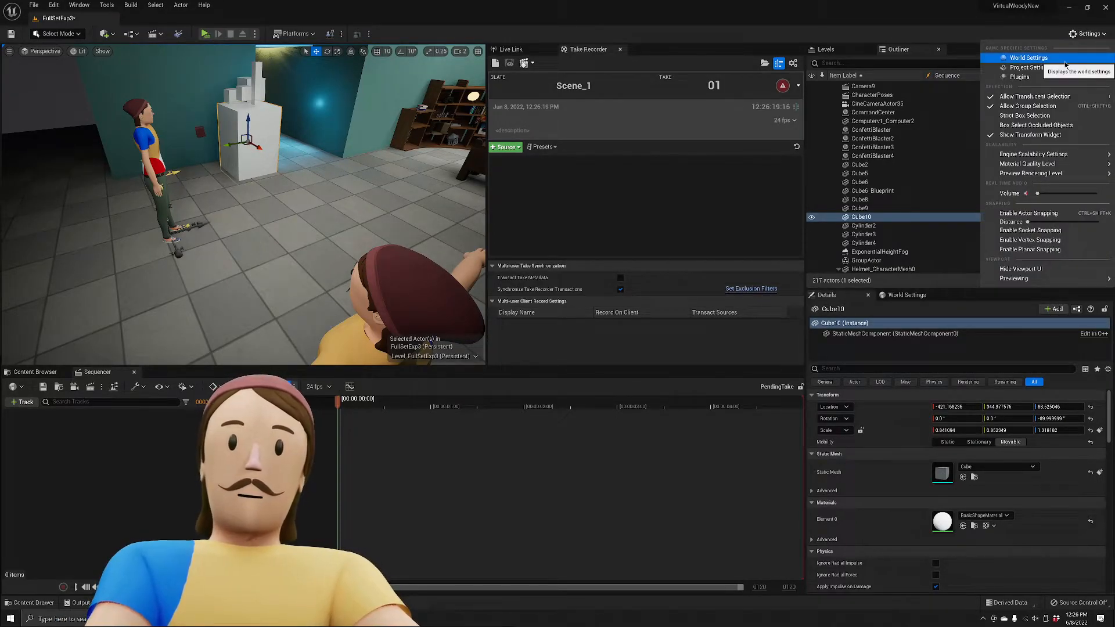
pyautogui.click(1020, 77)
pyautogui.write('take re')
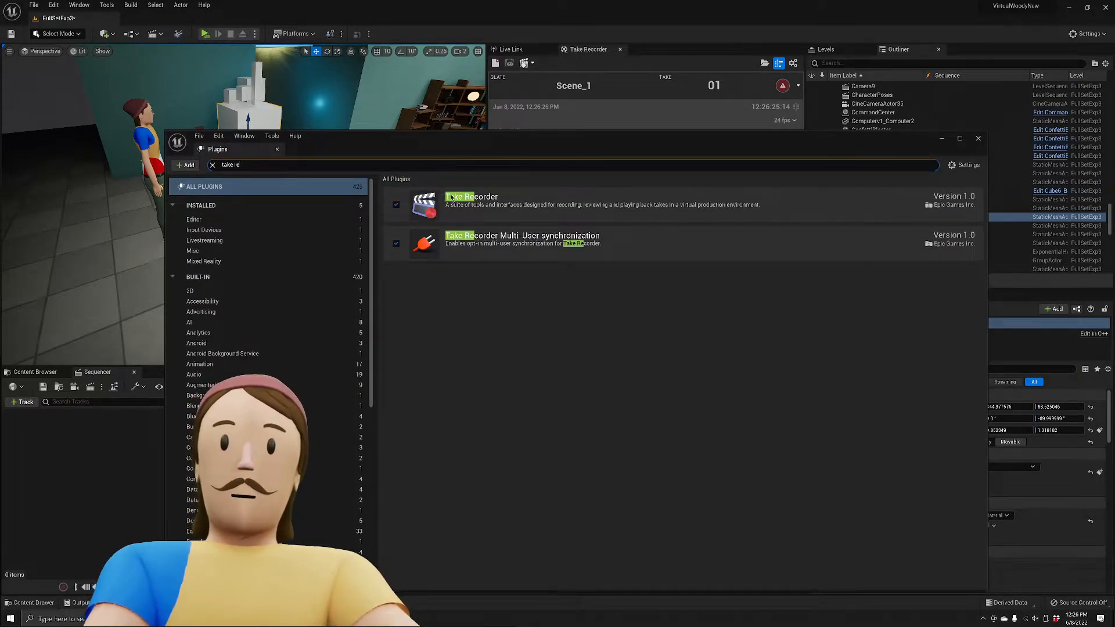
pyautogui.click(978, 139)
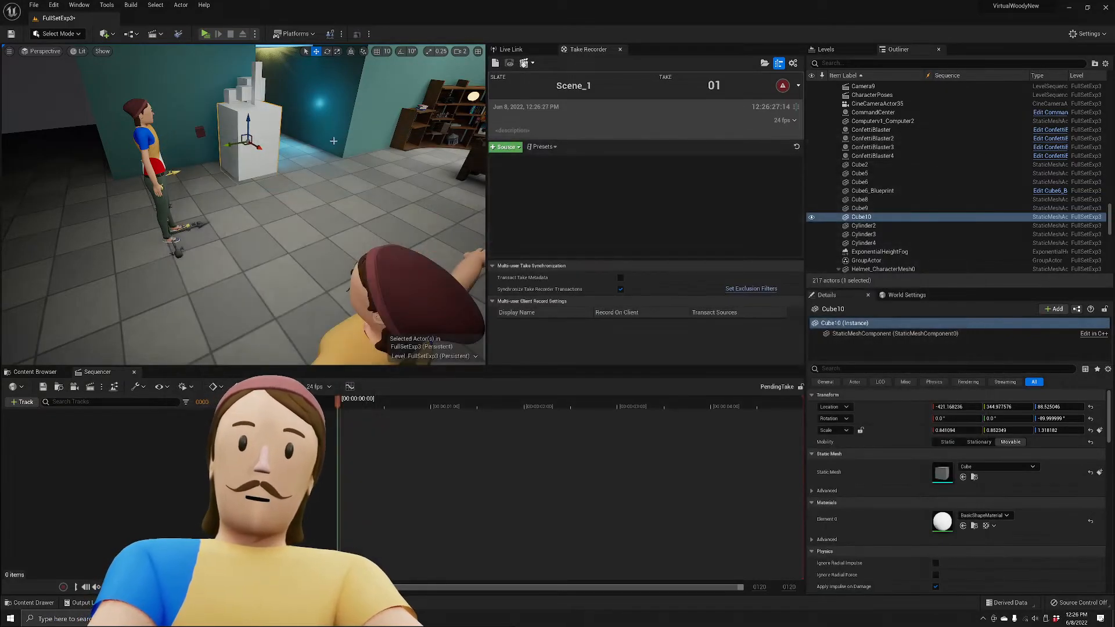
# Add the VRTrackerAligner character to the Take Recorder as a recording source and view its source settings.
pyautogui.moveTo(244, 203); pyautogui.dragTo(325, 247, button='right')
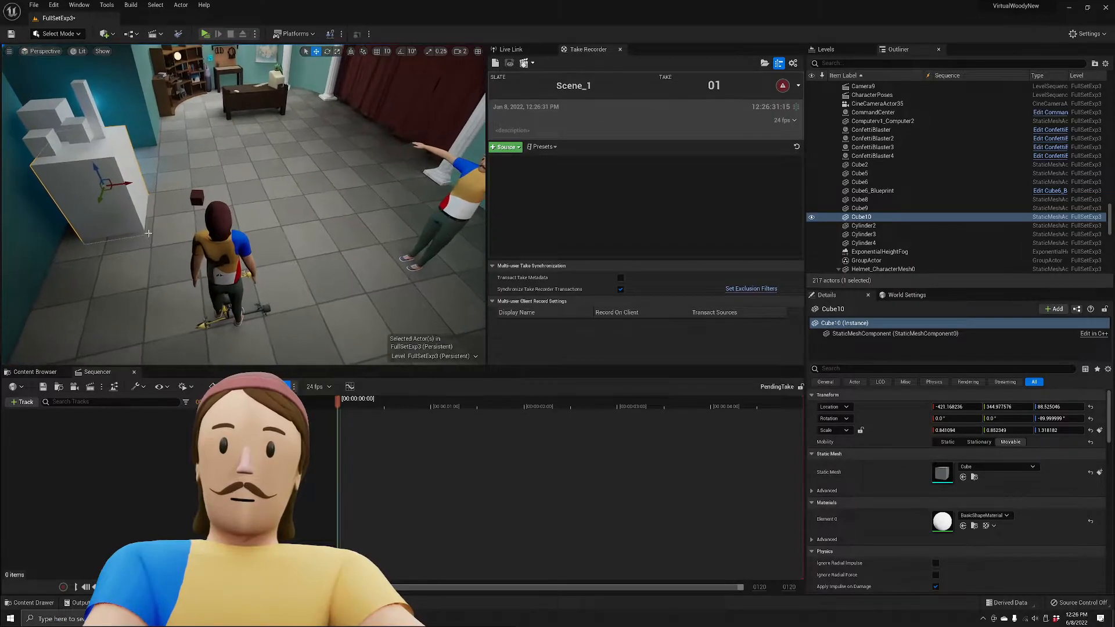
pyautogui.click(219, 248)
pyautogui.moveTo(282, 151); pyautogui.dragTo(290, 198, button='right')
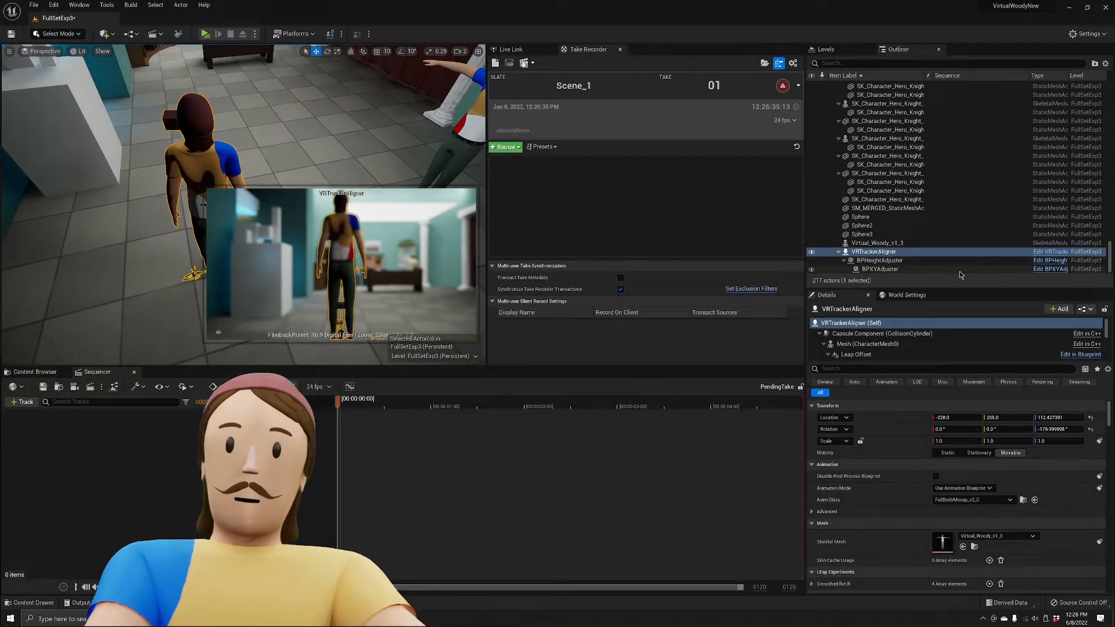
pyautogui.moveTo(909, 257); pyautogui.dragTo(606, 205)
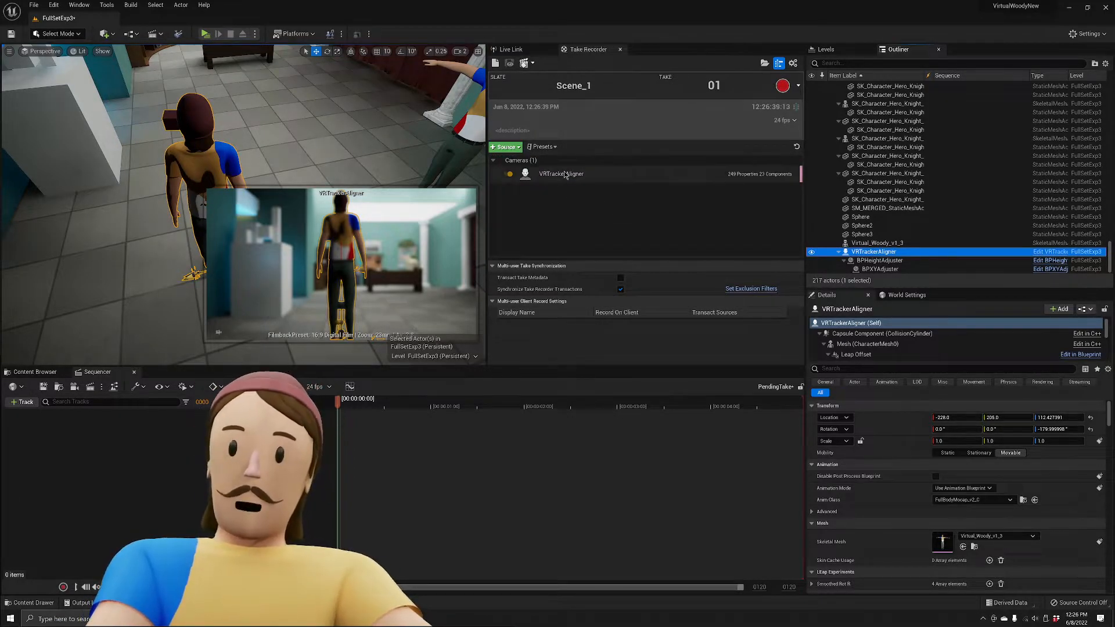
pyautogui.click(613, 174)
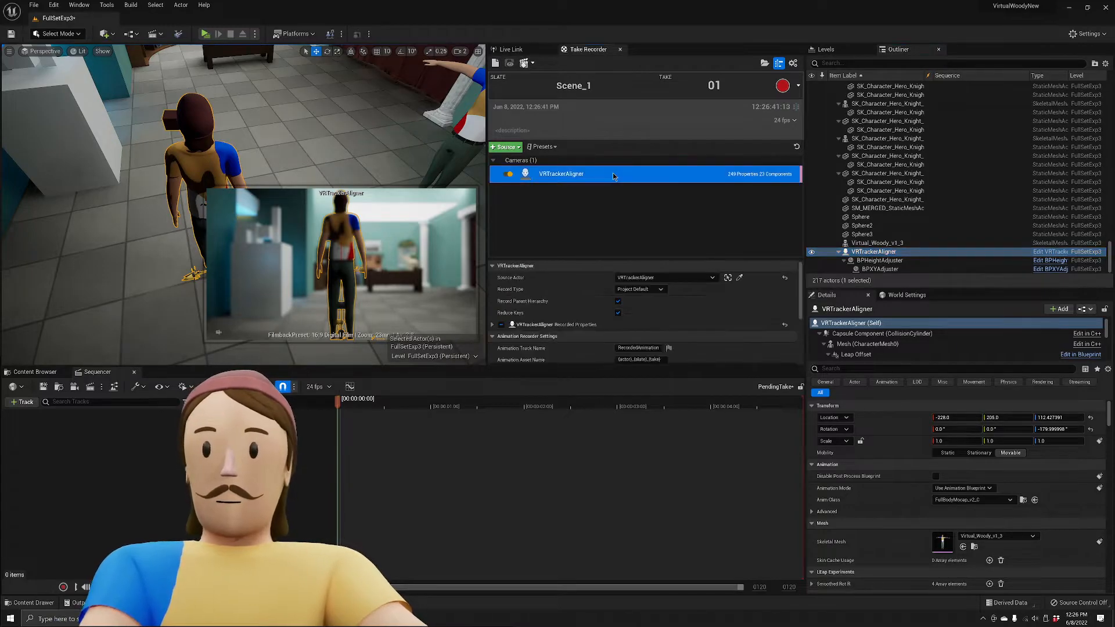
pyautogui.click(607, 205)
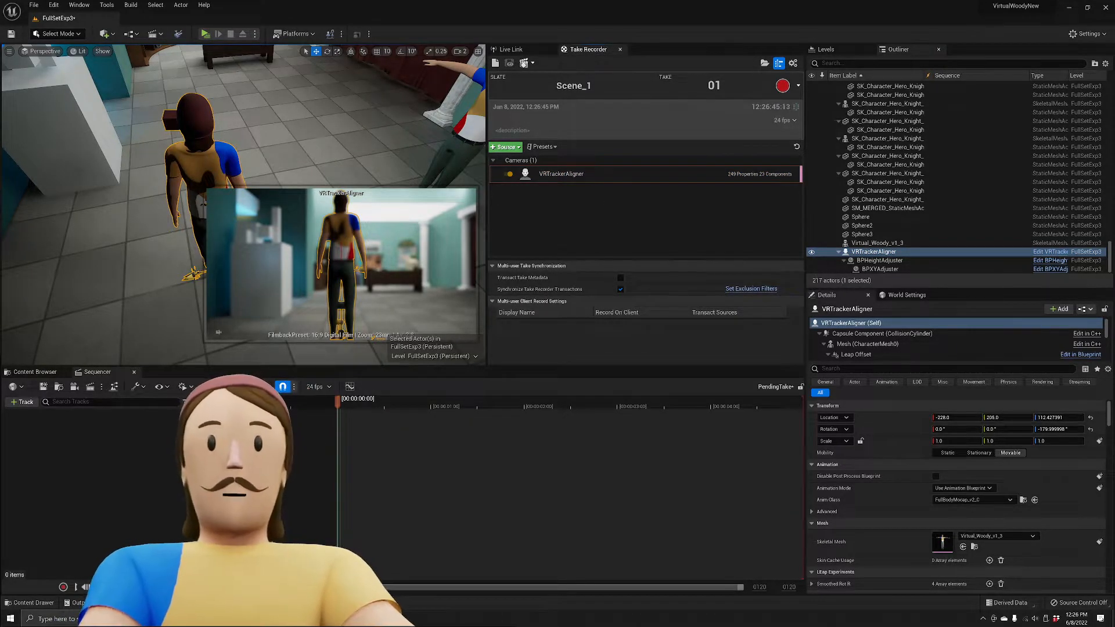
# Play the level in the editor viewport and record take 01 of Scene_1.
pyautogui.moveTo(244, 145)
pyautogui.mouseDown(button='right')
pyautogui.moveTo(224, 140)
pyautogui.moveTo(247, 148)
pyautogui.moveTo(238, 136)
pyautogui.mouseUp(button='right')
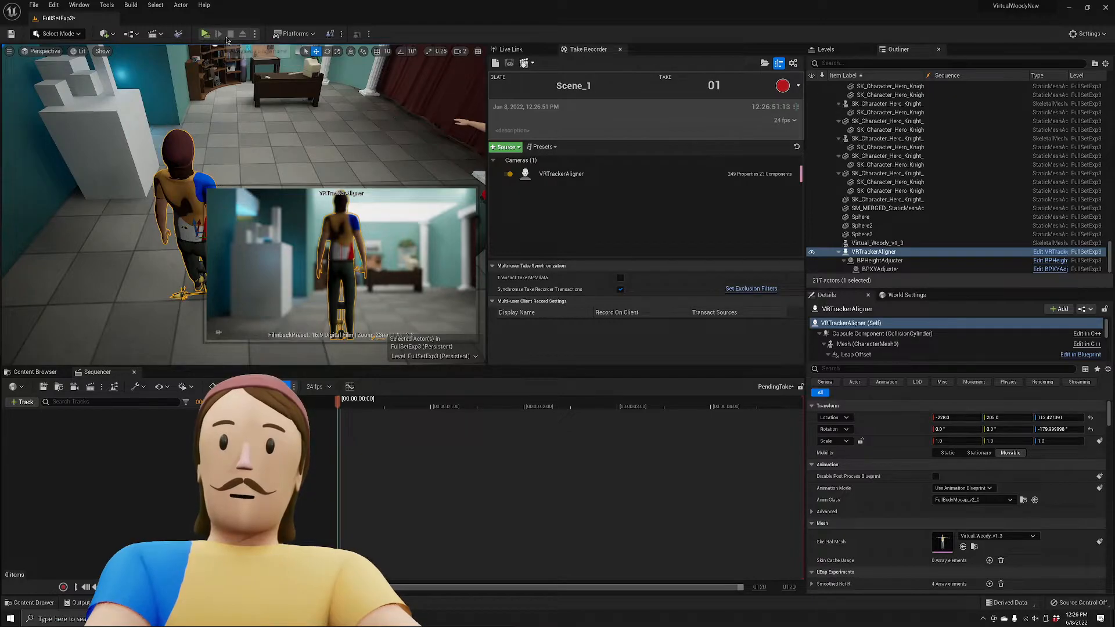
pyautogui.click(255, 33)
pyautogui.click(299, 57)
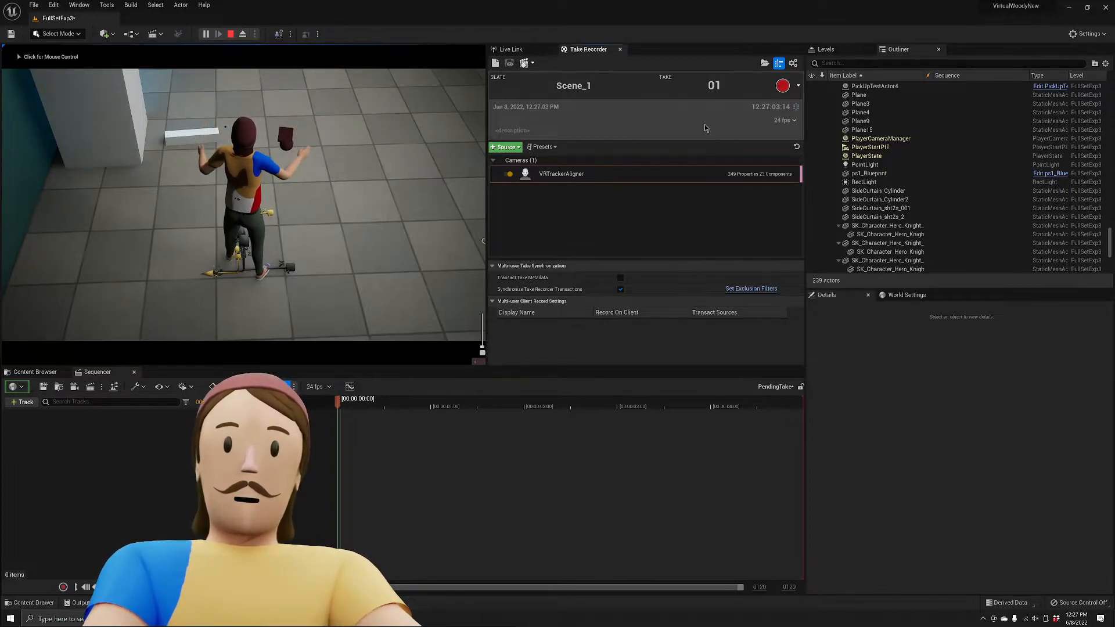
pyautogui.click(782, 86)
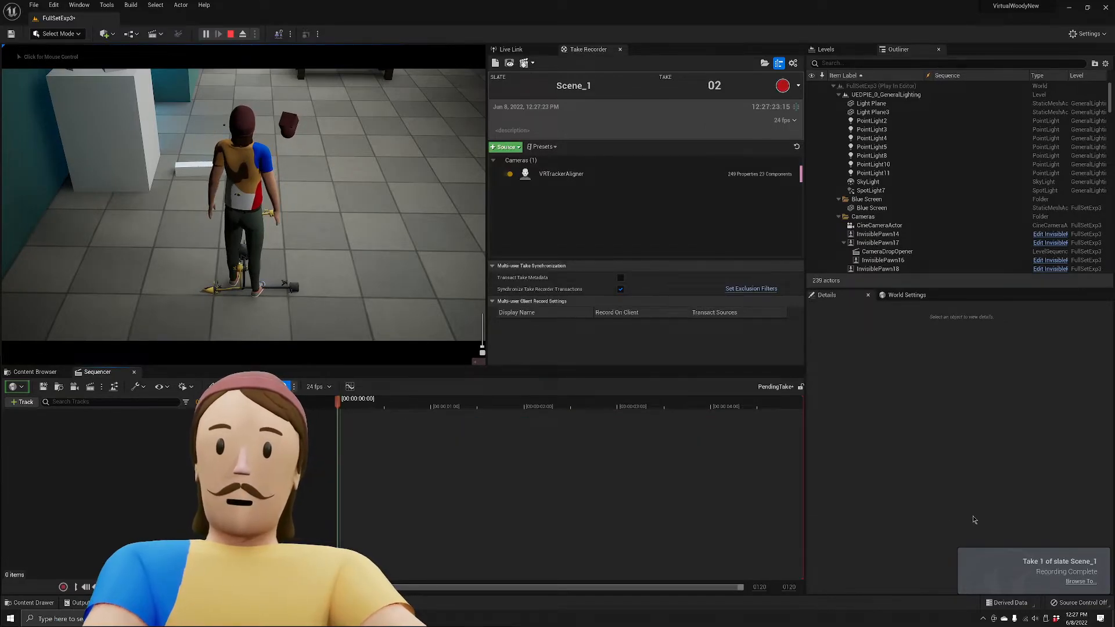
# Browse to the recorded take, open its Scene_1_01 sequence, and scrub through the timeline to frame 1075989.
pyautogui.click(1081, 581)
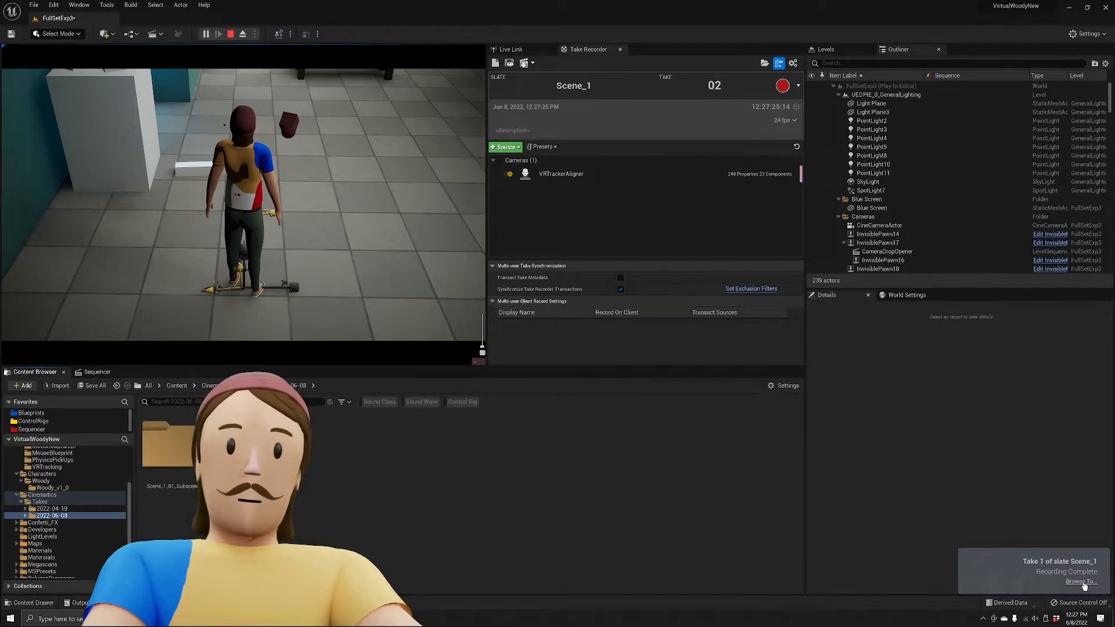
pyautogui.doubleClick(308, 473)
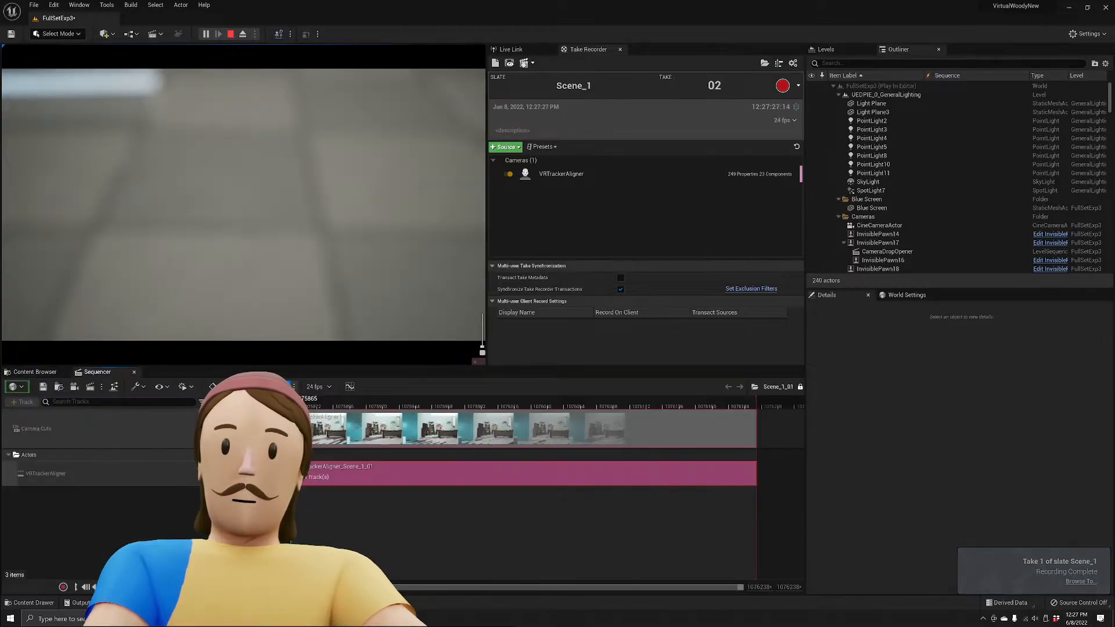
pyautogui.moveTo(298, 402); pyautogui.dragTo(461, 402)
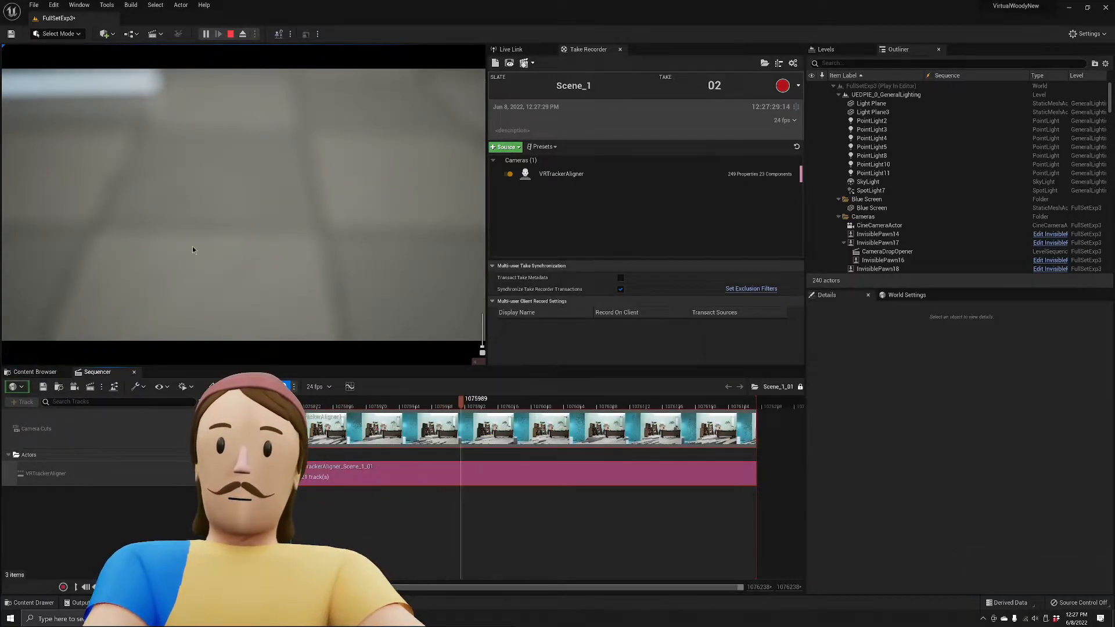
pyautogui.click(193, 248)
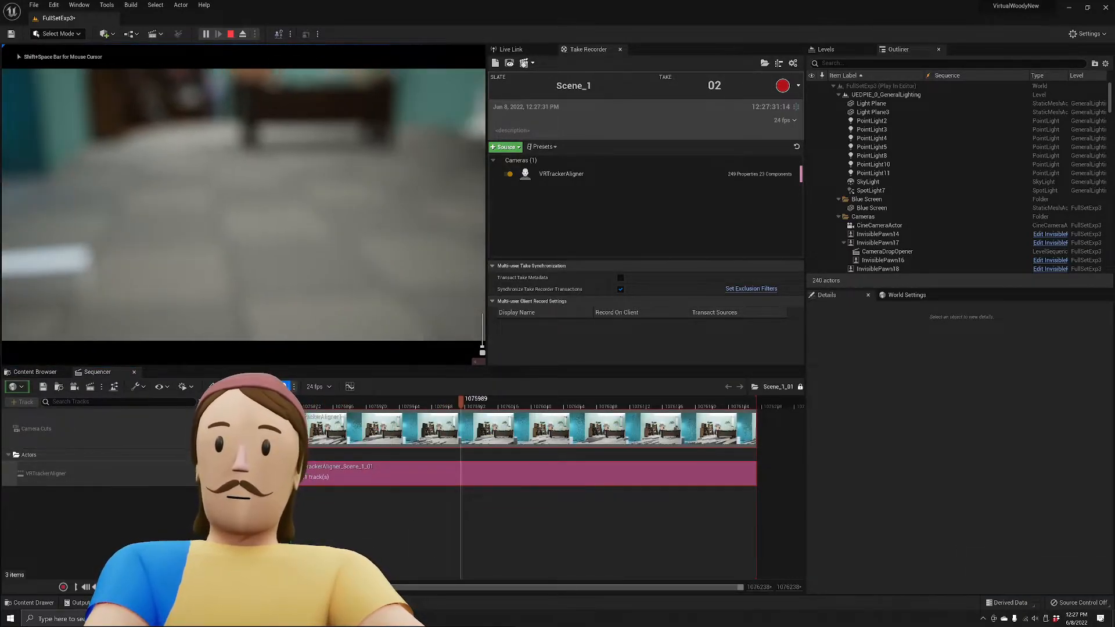
# Stop the play session, view both characters in the level, and move the playhead to frame 1075906.
pyautogui.press('Escape')
pyautogui.moveTo(242, 159); pyautogui.dragTo(253, 190, button='right')
pyautogui.moveTo(348, 406); pyautogui.dragTo(352, 406)
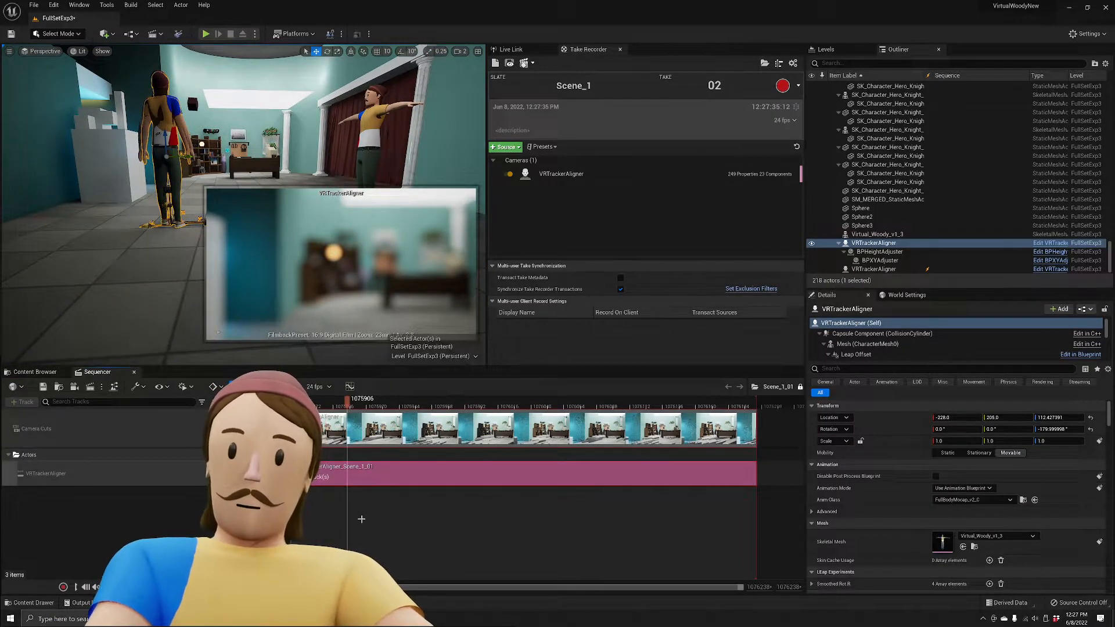
pyautogui.click(362, 452)
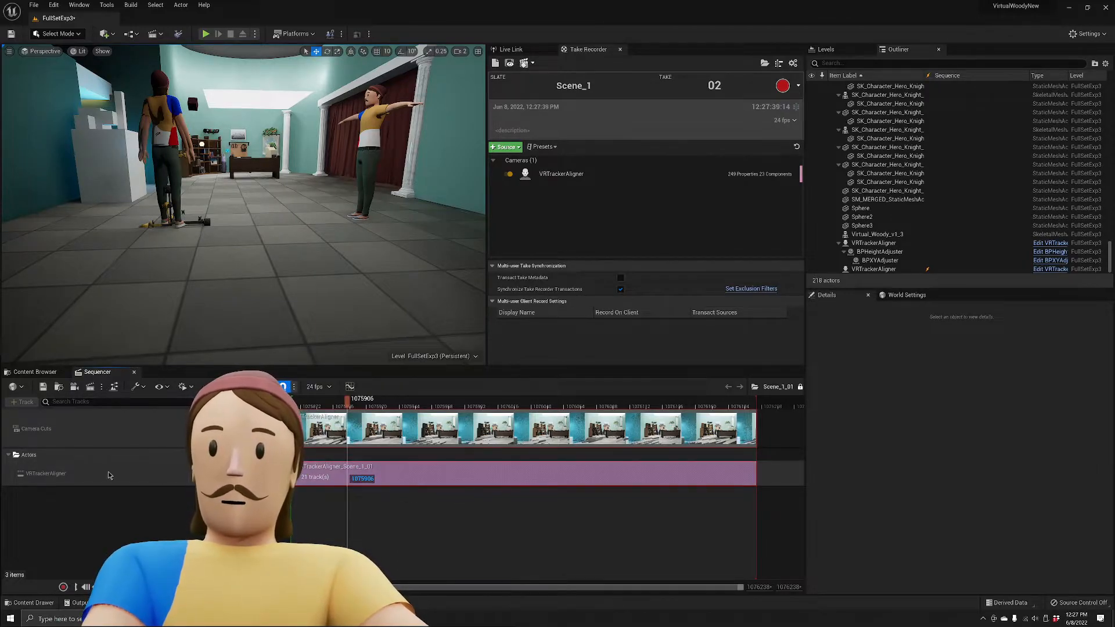
# Open the VRTrackerAligner_Scene_1_01 subsequence, select its CharacterMesh0 track, and expand the Animation track beneath it.
pyautogui.click(386, 472)
pyautogui.doubleClick(428, 471)
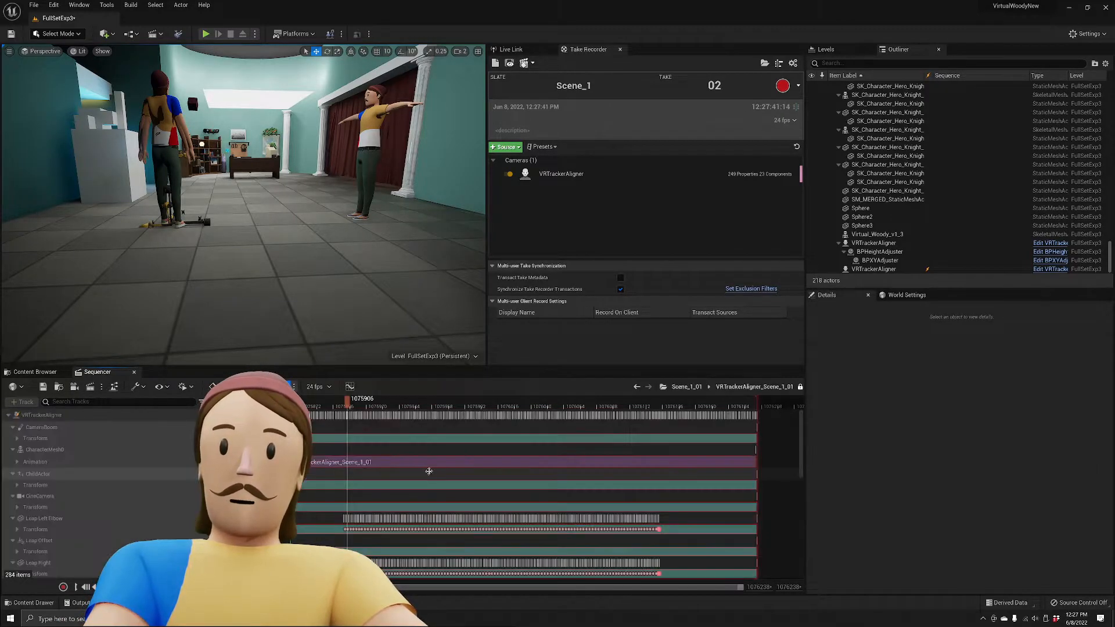
pyautogui.click(106, 416)
pyautogui.click(72, 451)
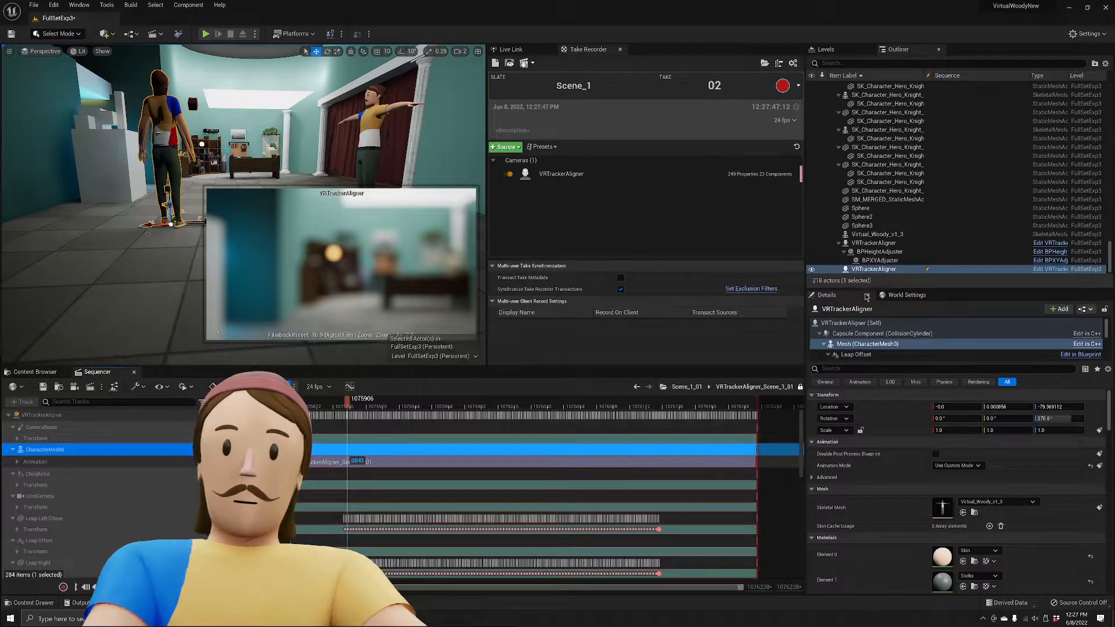
pyautogui.click(18, 461)
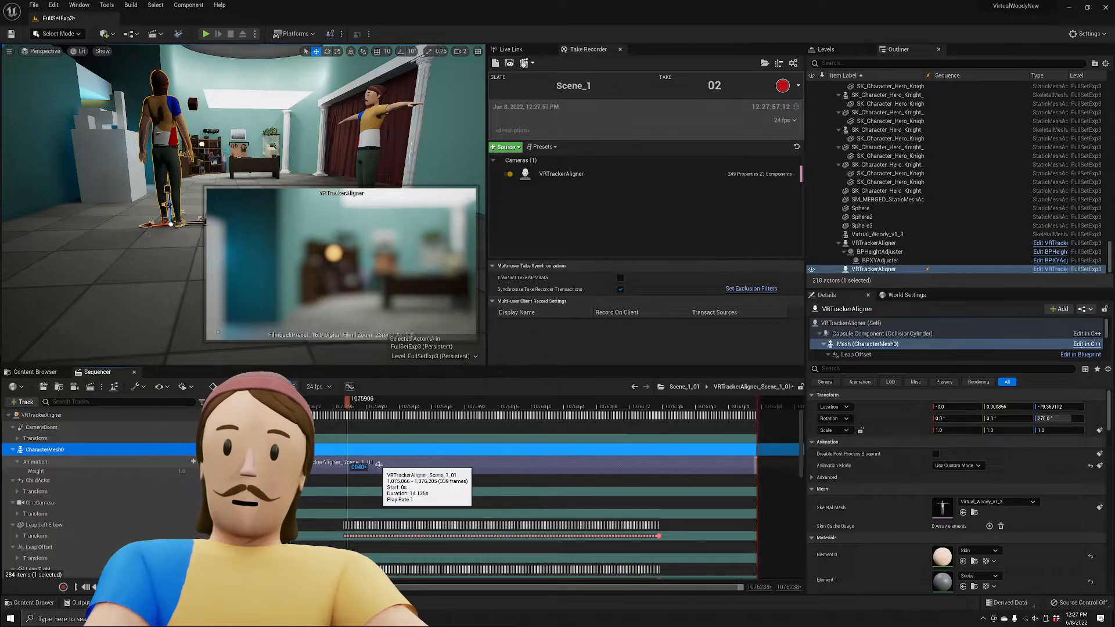
# Locate the animation asset used by the recorded CharacterMesh0 section in the project's files, and return to the sequence.
pyautogui.rightClick(378, 464)
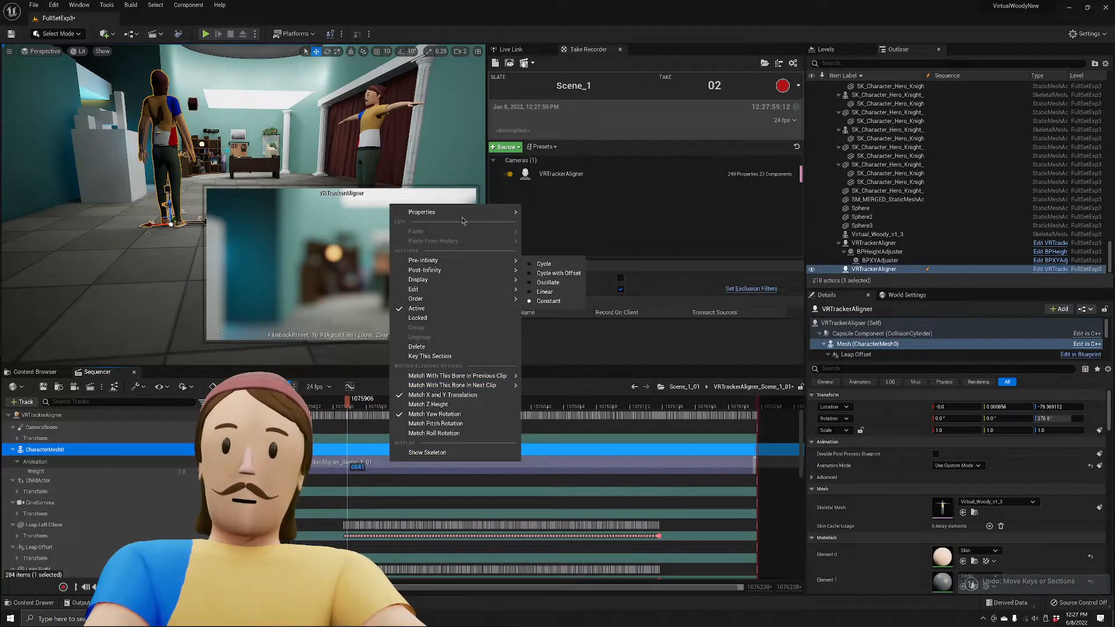
pyautogui.moveTo(463, 214)
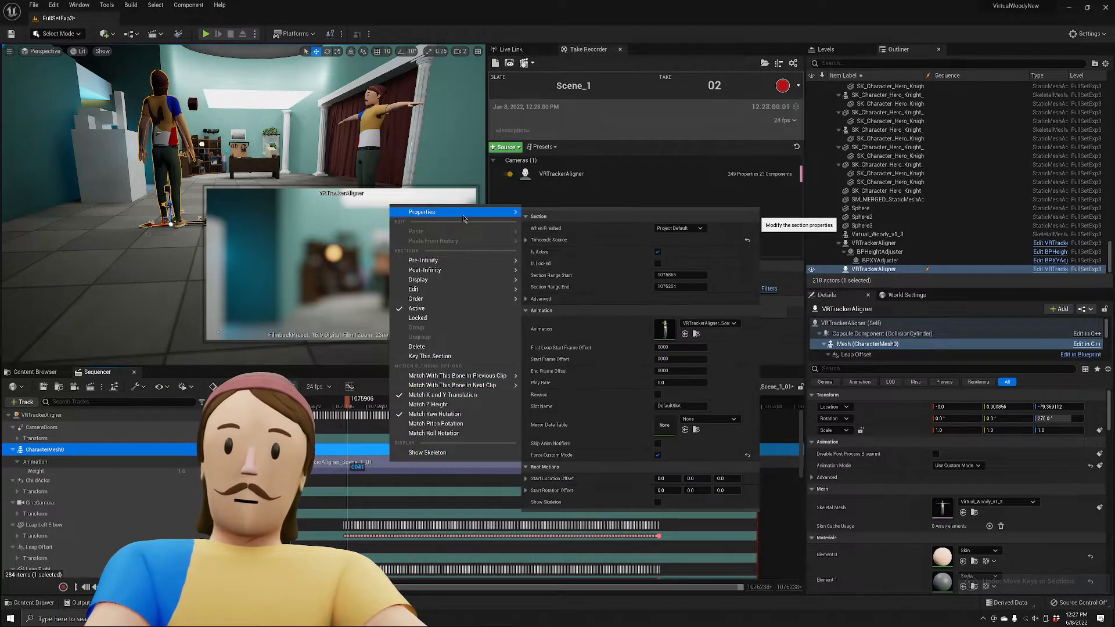
pyautogui.click(697, 335)
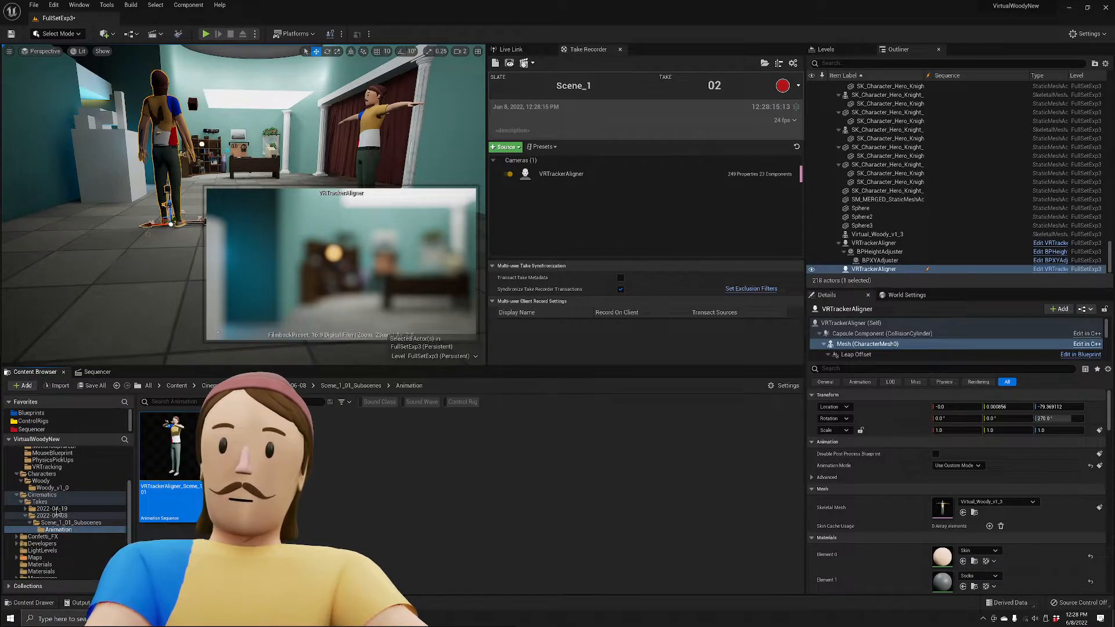
pyautogui.click(97, 371)
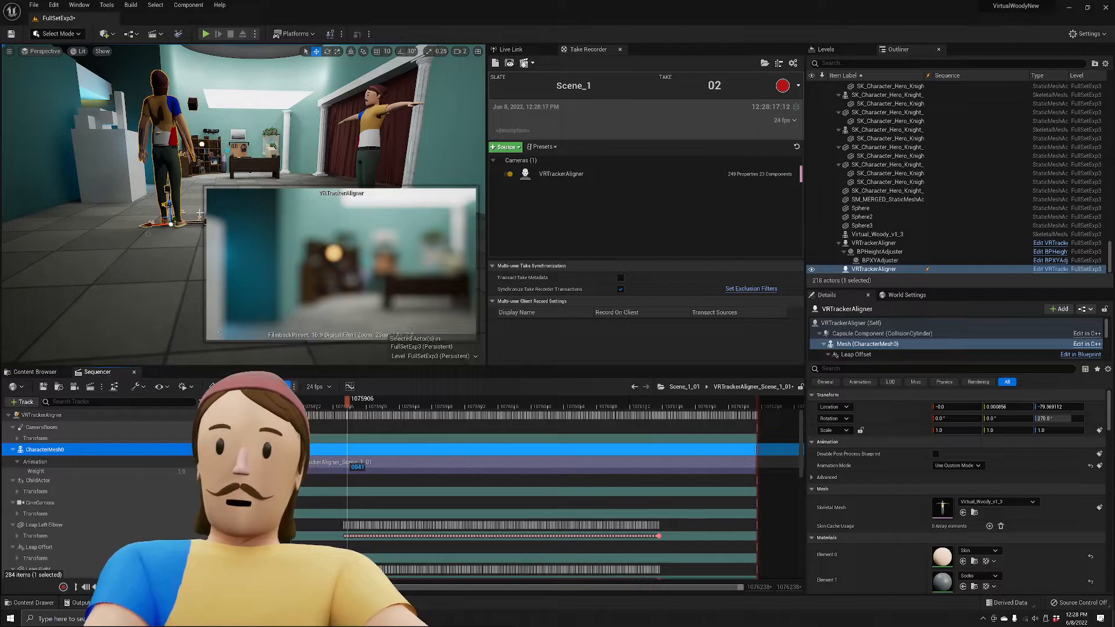
# Open the OWL_ShowTest level sequence from the favourite Sequencer folder.
pyautogui.moveTo(199, 214); pyautogui.dragTo(322, 201, button='right')
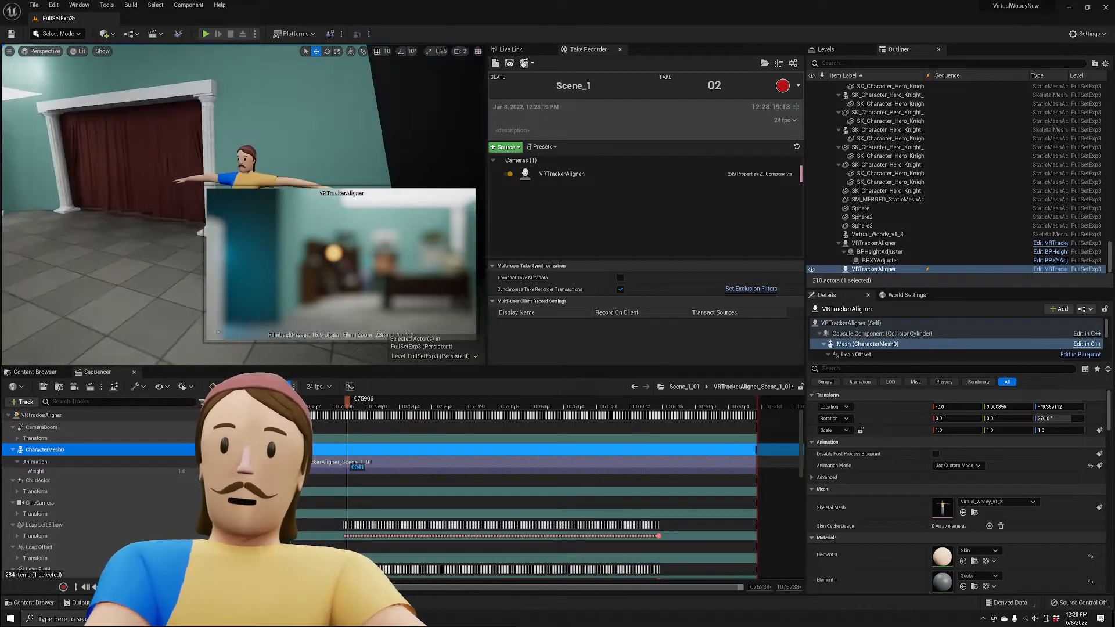
pyautogui.moveTo(125, 276); pyautogui.dragTo(168, 275, button='right')
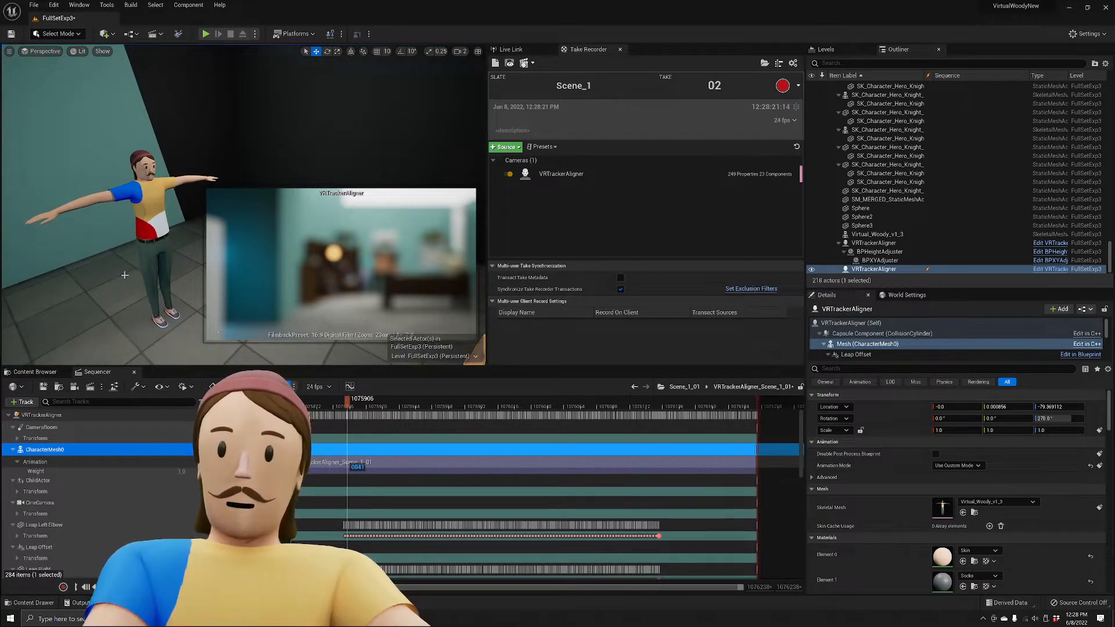
pyautogui.click(35, 371)
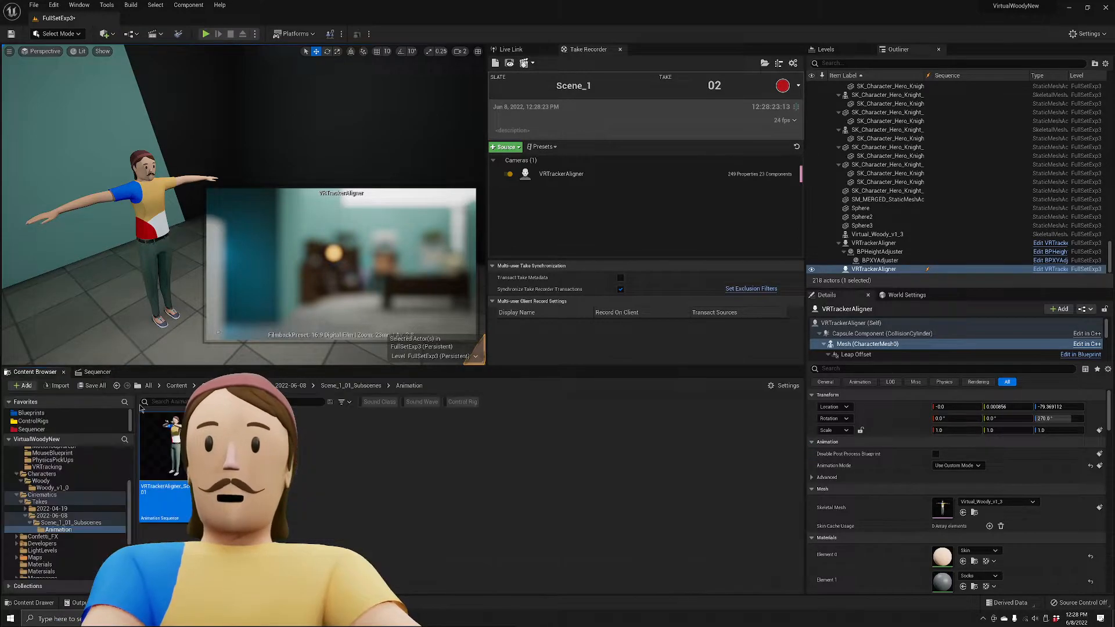
pyautogui.click(46, 433)
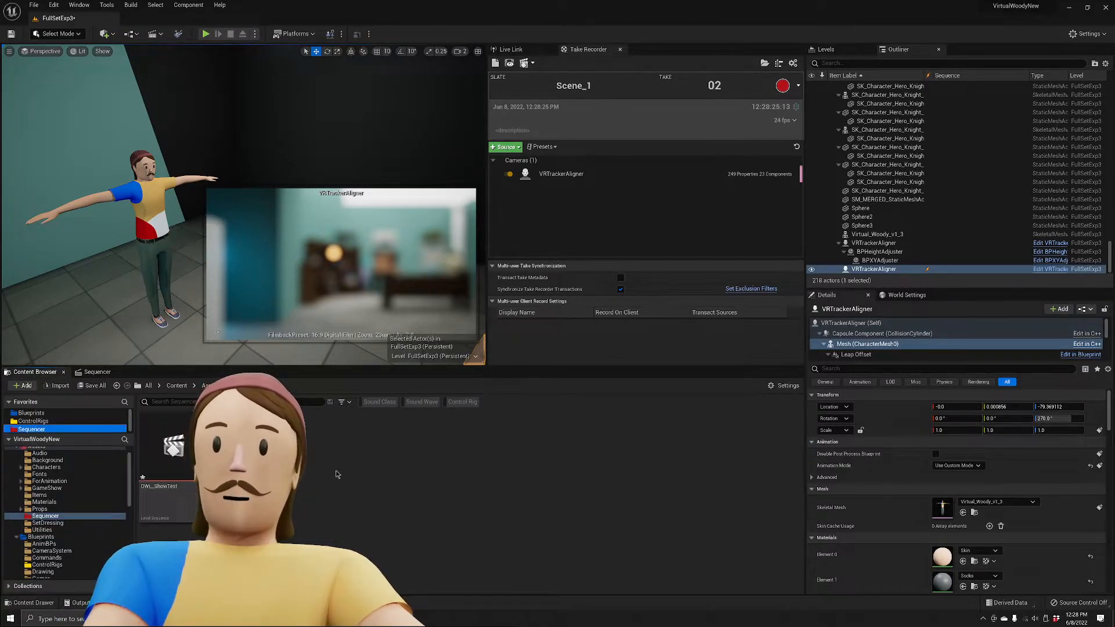
pyautogui.doubleClick(169, 450)
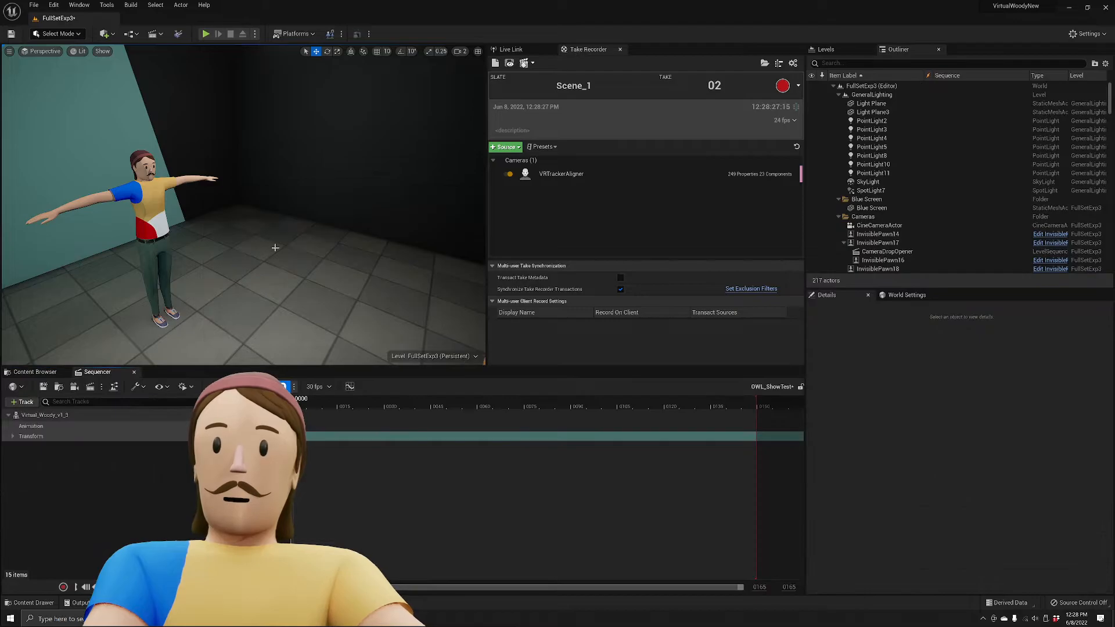
# Add the VRTrackerAligner_Scene_1_01 animation to Virtual_Woody_v1_3's Animation track and scrub to frame 126.
pyautogui.moveTo(215, 291); pyautogui.dragTo(215, 291, button='right')
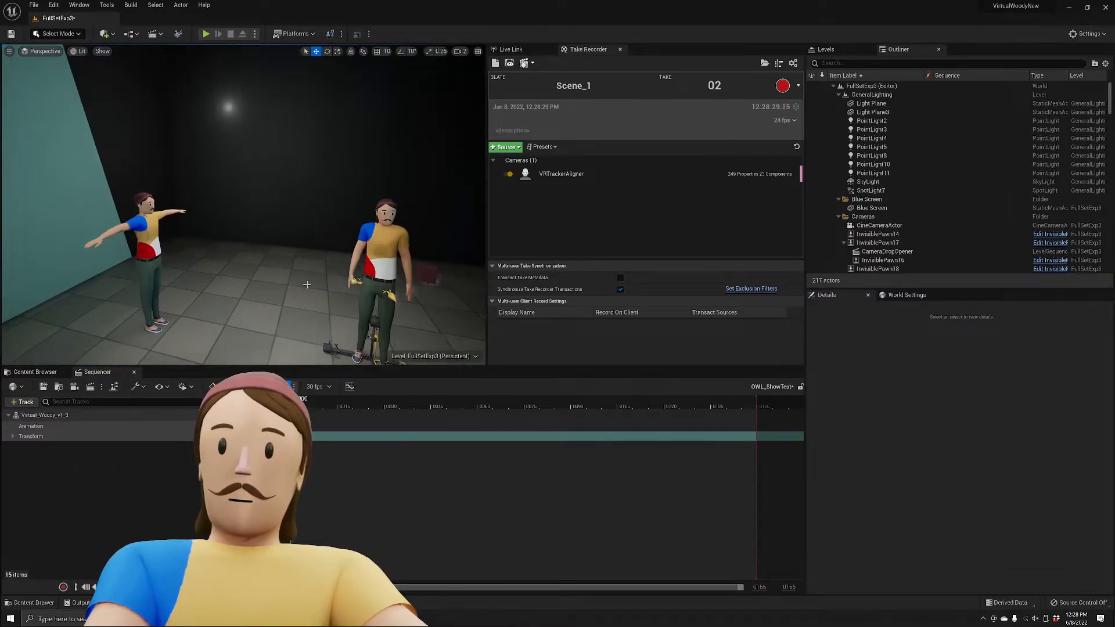
pyautogui.moveTo(366, 287); pyautogui.dragTo(365, 287, button='right')
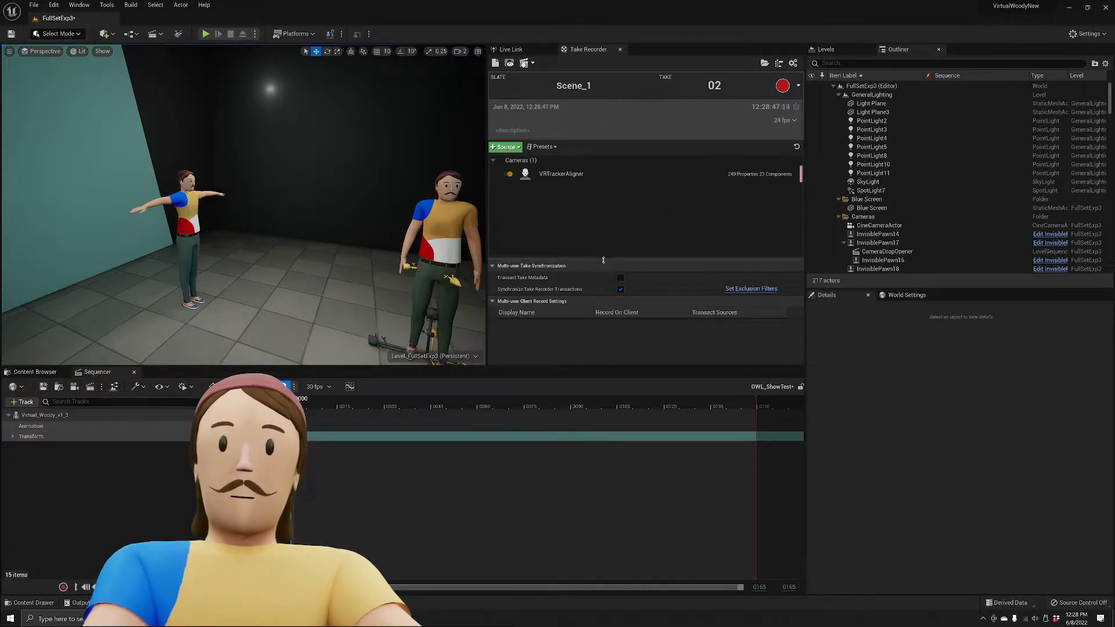
pyautogui.moveTo(603, 260); pyautogui.dragTo(603, 230)
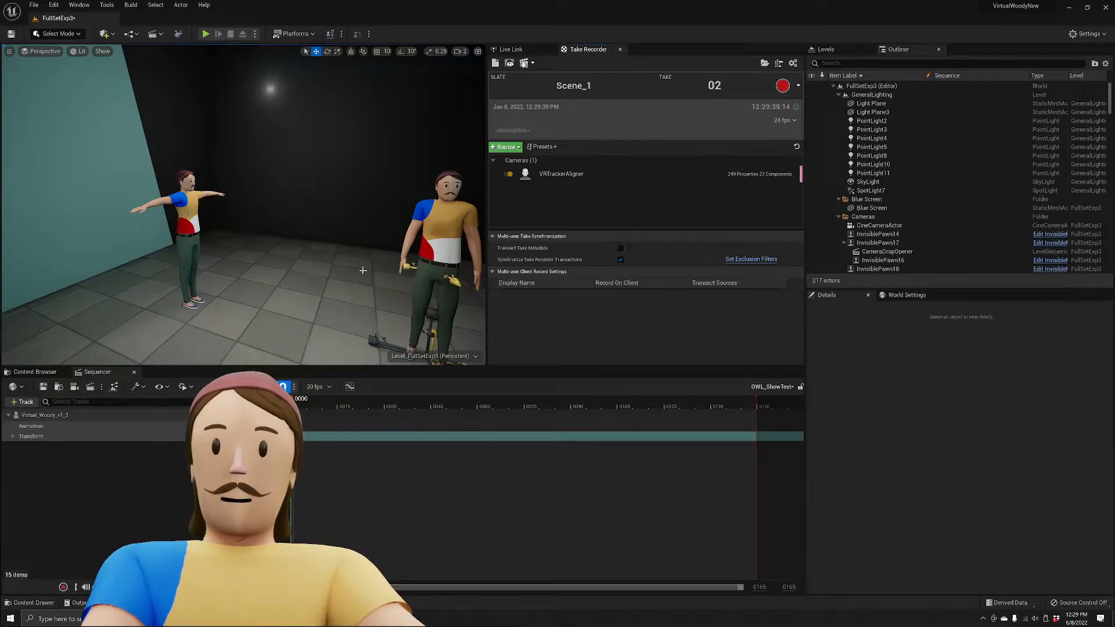
pyautogui.moveTo(363, 269); pyautogui.dragTo(401, 271, button='right')
pyautogui.press('s')
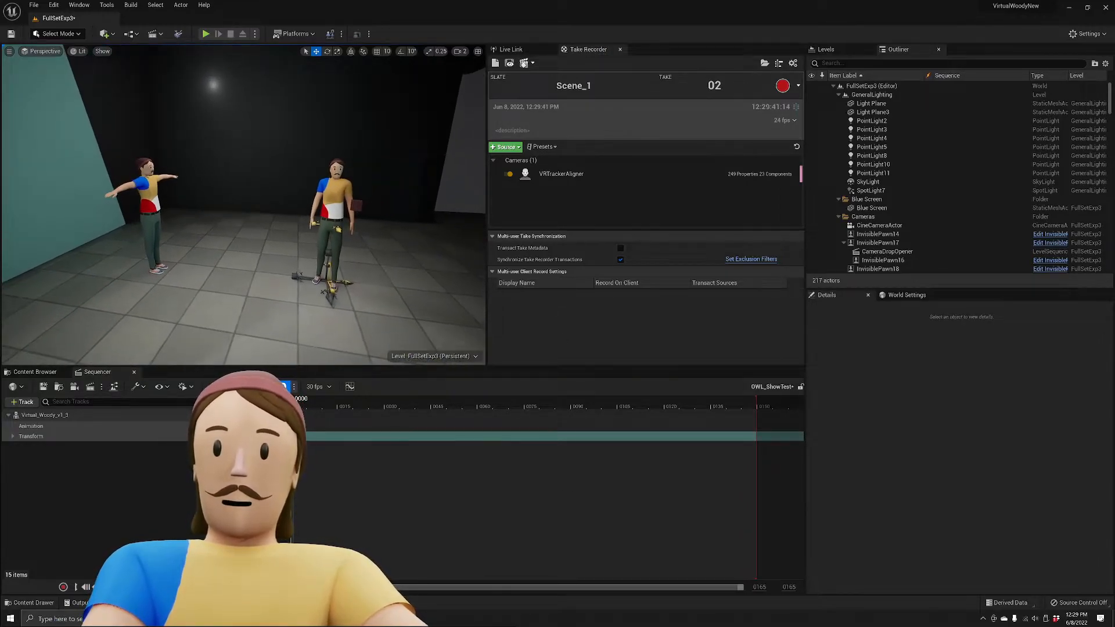
pyautogui.click(13, 437)
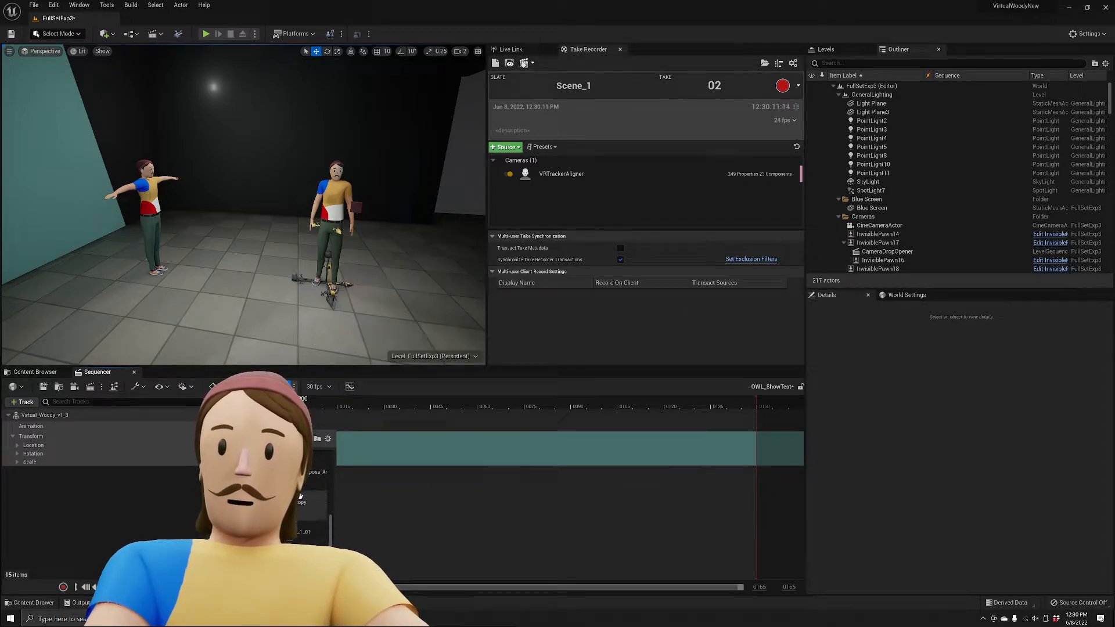
pyautogui.moveTo(304, 534)
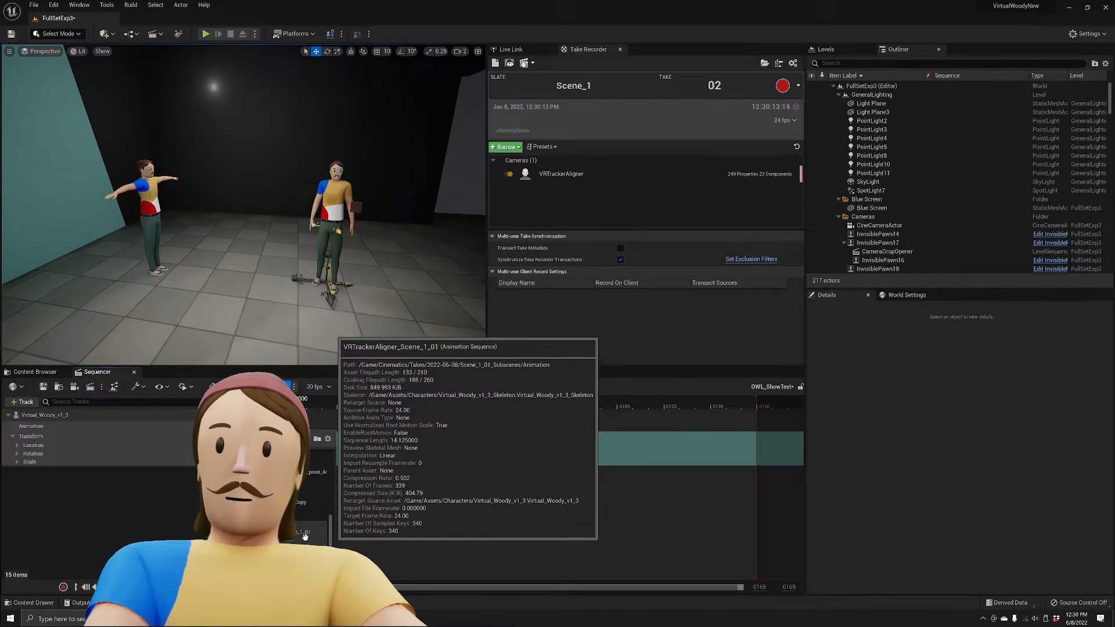
pyautogui.moveTo(305, 534); pyautogui.dragTo(683, 413)
# View the Virtual_Woody_v1_3 character up close and scrub its animation back to frame 103.
pyautogui.moveTo(349, 232); pyautogui.dragTo(241, 227, button='right')
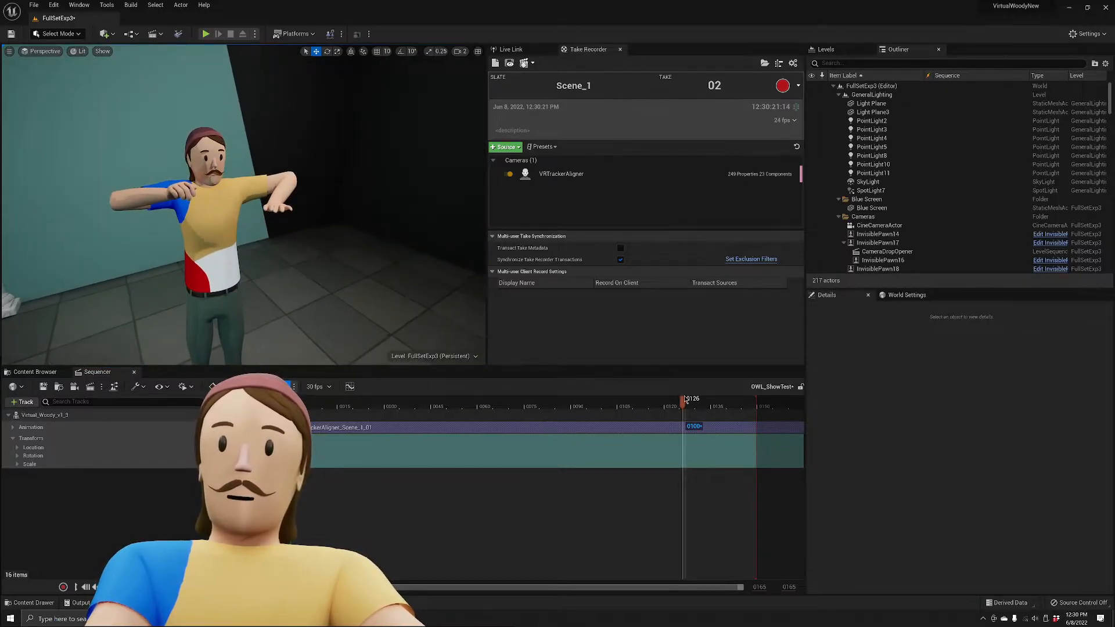
pyautogui.moveTo(685, 399); pyautogui.dragTo(611, 386)
pyautogui.moveTo(349, 232); pyautogui.dragTo(424, 165, button='right')
# Select the point light above the character and reduce its Source Radius to about 117.5.
pyautogui.moveTo(348, 181); pyautogui.dragTo(332, 158, button='right')
pyautogui.click(238, 125)
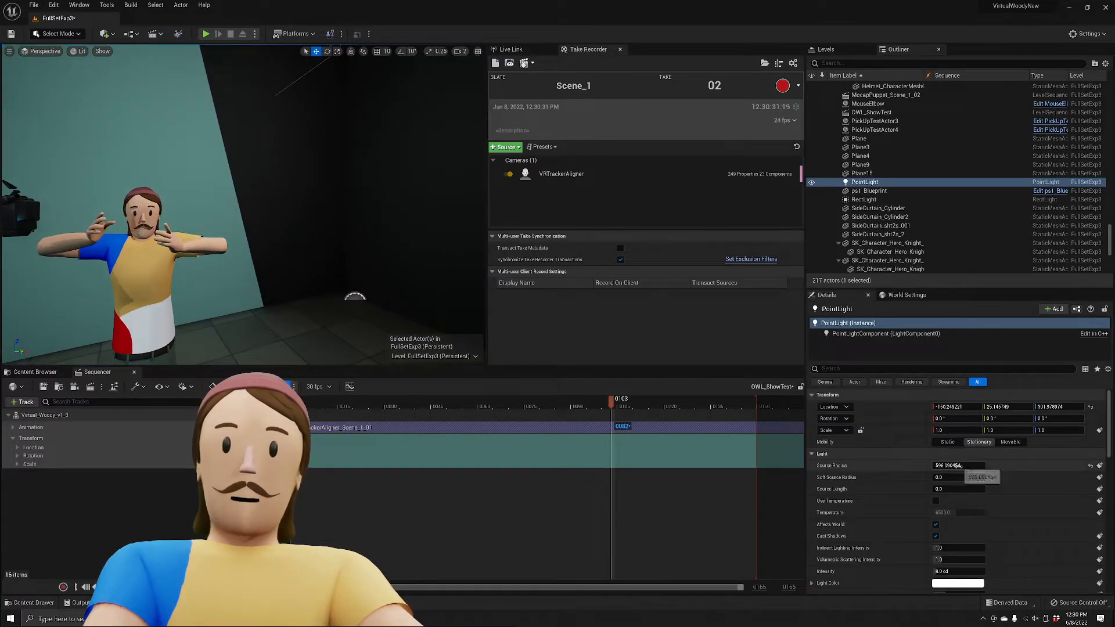
pyautogui.moveTo(959, 465); pyautogui.dragTo(943, 465)
# Move the point light horizontally along its Y axis, away from the character.
pyautogui.moveTo(372, 232); pyautogui.dragTo(400, 191, button='right')
pyautogui.press('w')
pyautogui.moveTo(305, 135); pyautogui.dragTo(290, 129, button='right')
pyautogui.press('s')
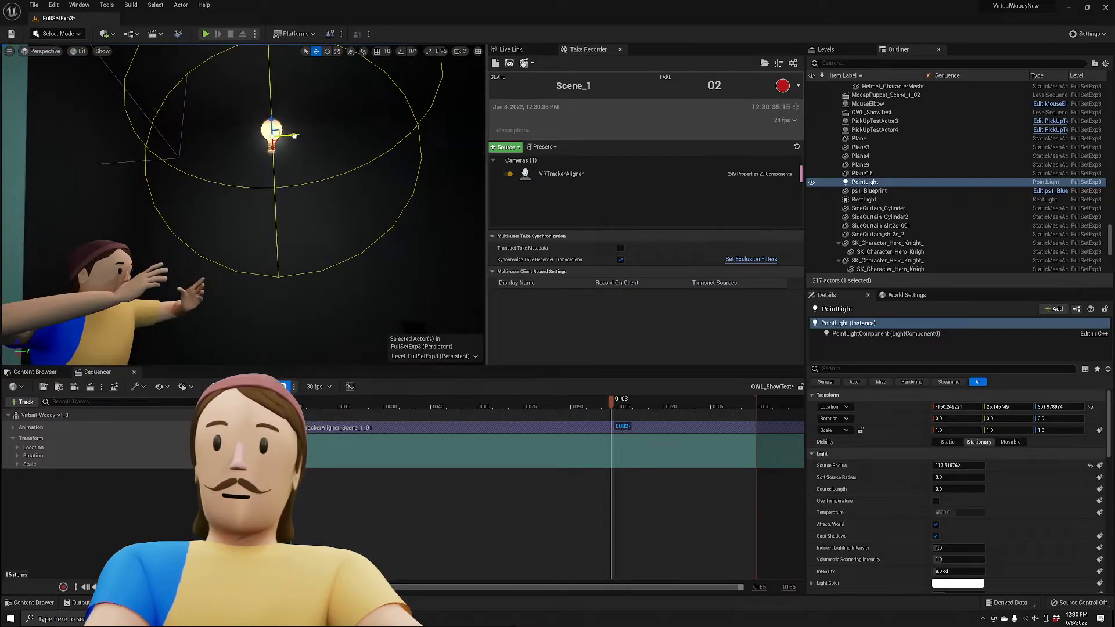
pyautogui.moveTo(295, 135); pyautogui.dragTo(442, 127)
pyautogui.press('d')
pyautogui.moveTo(451, 147); pyautogui.dragTo(299, 169, button='right')
pyautogui.press('s')
# Select the Virtual_Woody_v1_3 character and scrub through its recorded animation to frame 100.
pyautogui.click(235, 223)
pyautogui.press('s')
pyautogui.moveTo(308, 211)
pyautogui.mouseDown(button='right')
pyautogui.moveTo(328, 229)
pyautogui.moveTo(318, 220)
pyautogui.mouseUp(button='right')
pyautogui.press('a')
pyautogui.moveTo(613, 408); pyautogui.dragTo(500, 412)
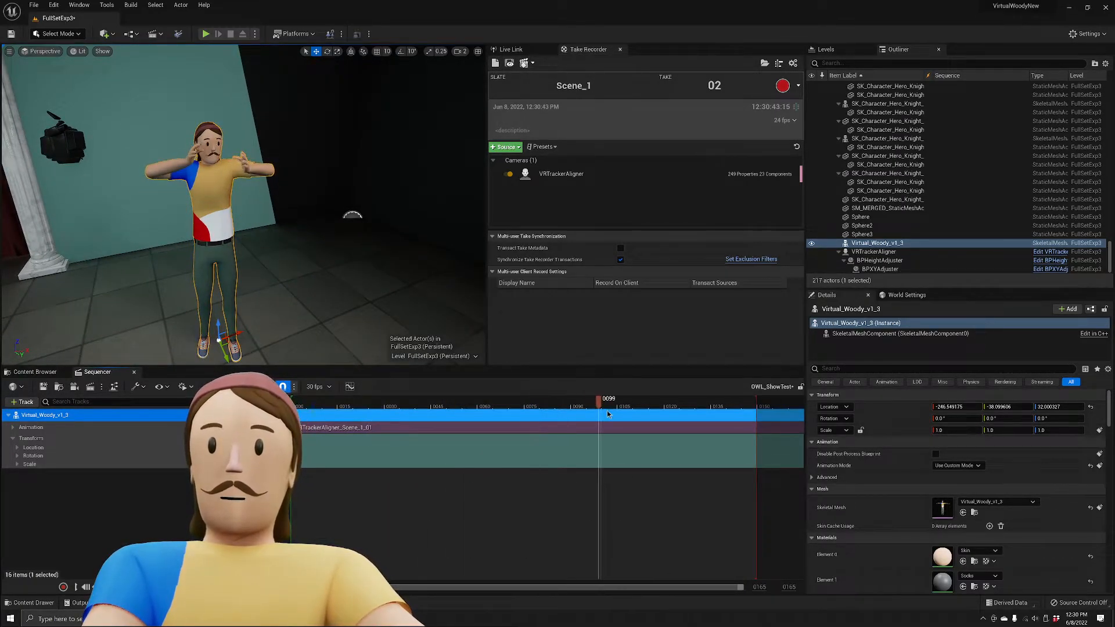
pyautogui.moveTo(607, 413)
pyautogui.mouseDown()
pyautogui.moveTo(642, 413)
pyautogui.moveTo(387, 427)
pyautogui.moveTo(610, 431)
pyautogui.moveTo(700, 407)
pyautogui.moveTo(450, 403)
pyautogui.moveTo(463, 393)
pyautogui.moveTo(725, 400)
pyautogui.moveTo(470, 392)
pyautogui.moveTo(601, 400)
pyautogui.mouseUp()
pyautogui.click(497, 428)
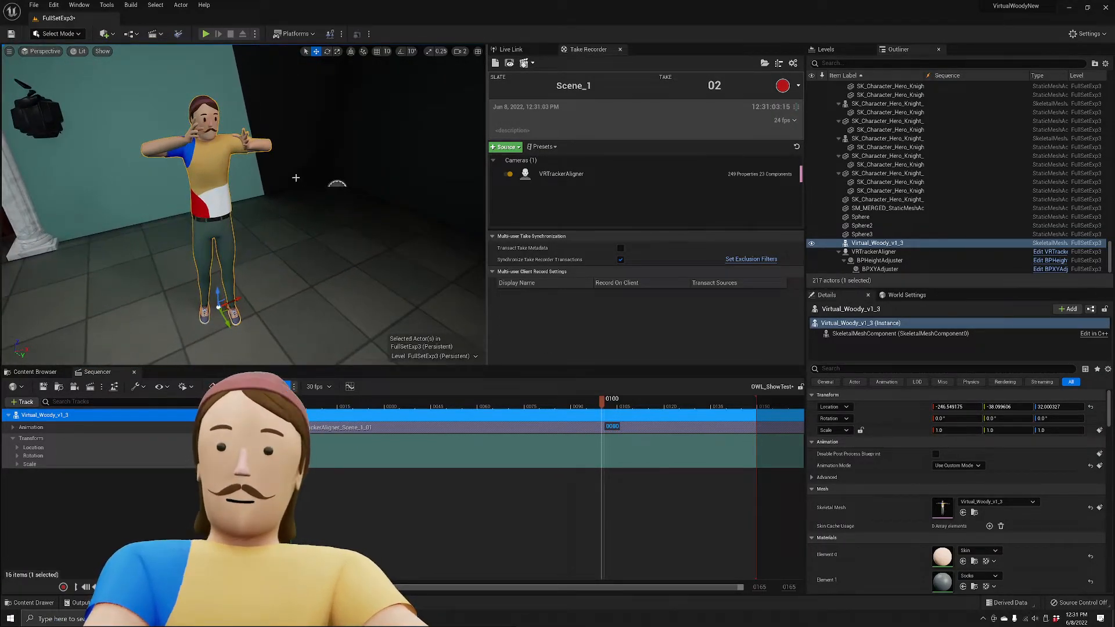
# Keep the Virtual_Woody_v1_3 character selected and scrub its animation back to frame 84 and forward to frame 111.
pyautogui.click(214, 180)
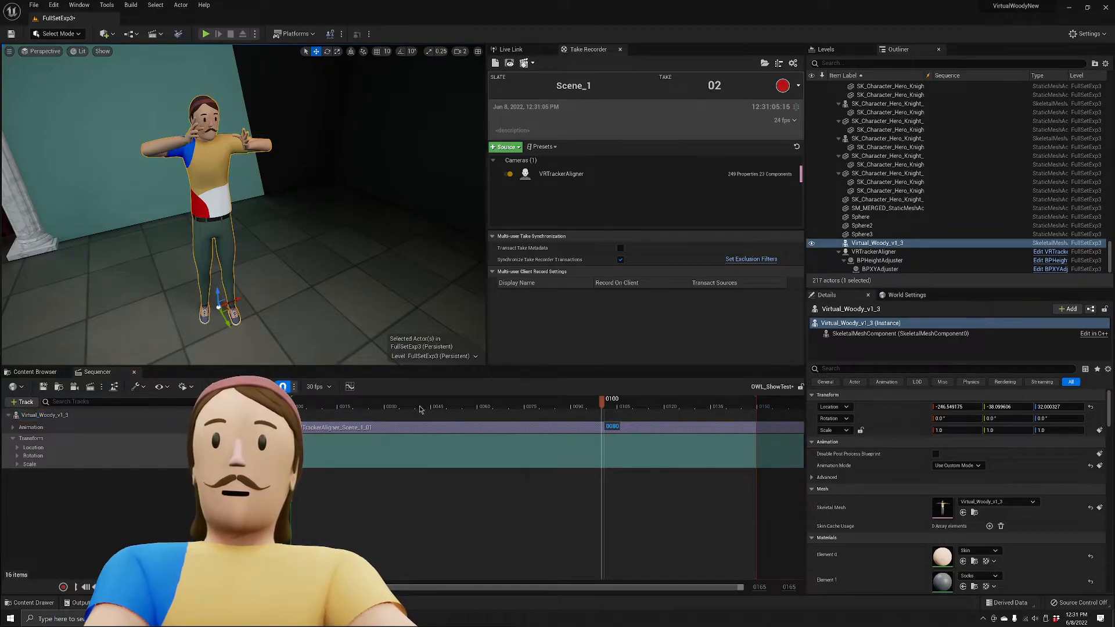
pyautogui.moveTo(321, 303); pyautogui.dragTo(302, 290, button='right')
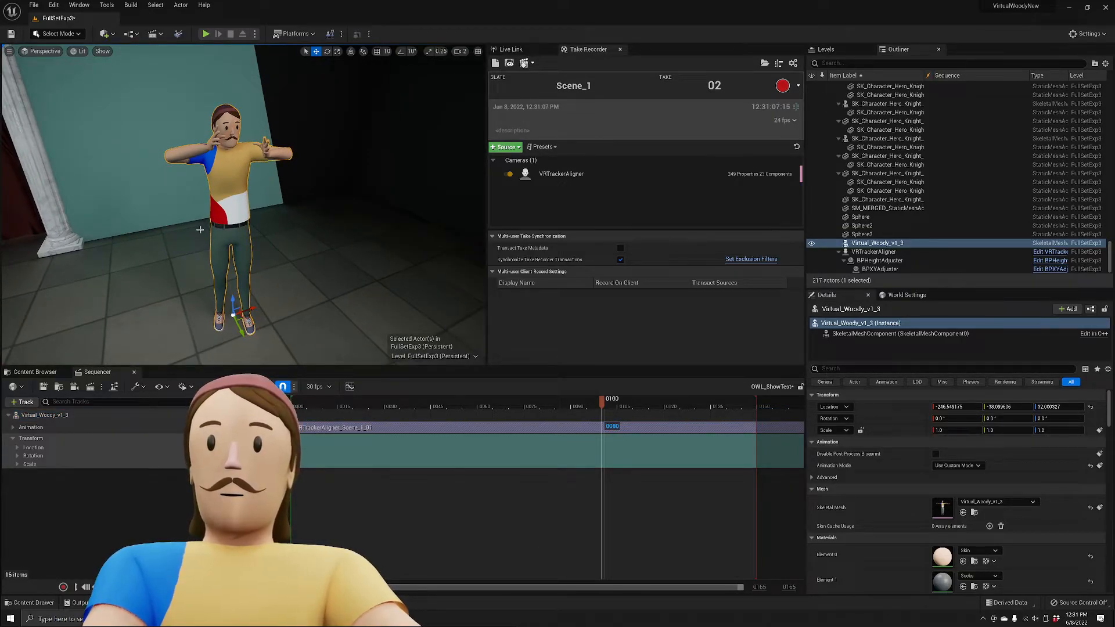
pyautogui.moveTo(603, 407); pyautogui.dragTo(553, 384)
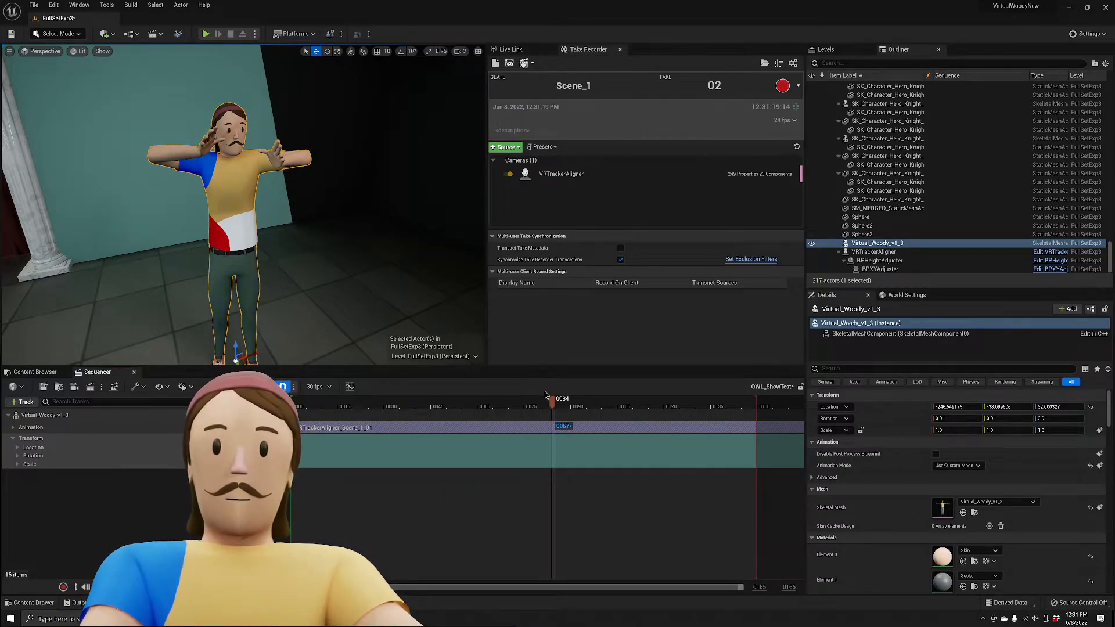
pyautogui.moveTo(554, 403); pyautogui.dragTo(637, 403)
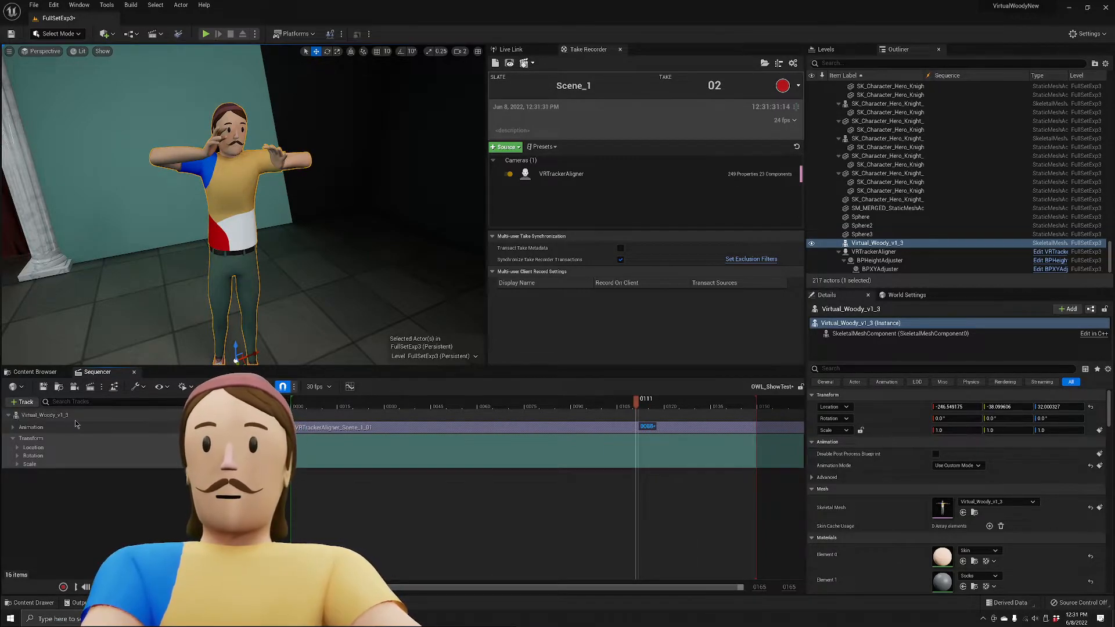
pyautogui.click(127, 427)
pyautogui.rightClick(104, 426)
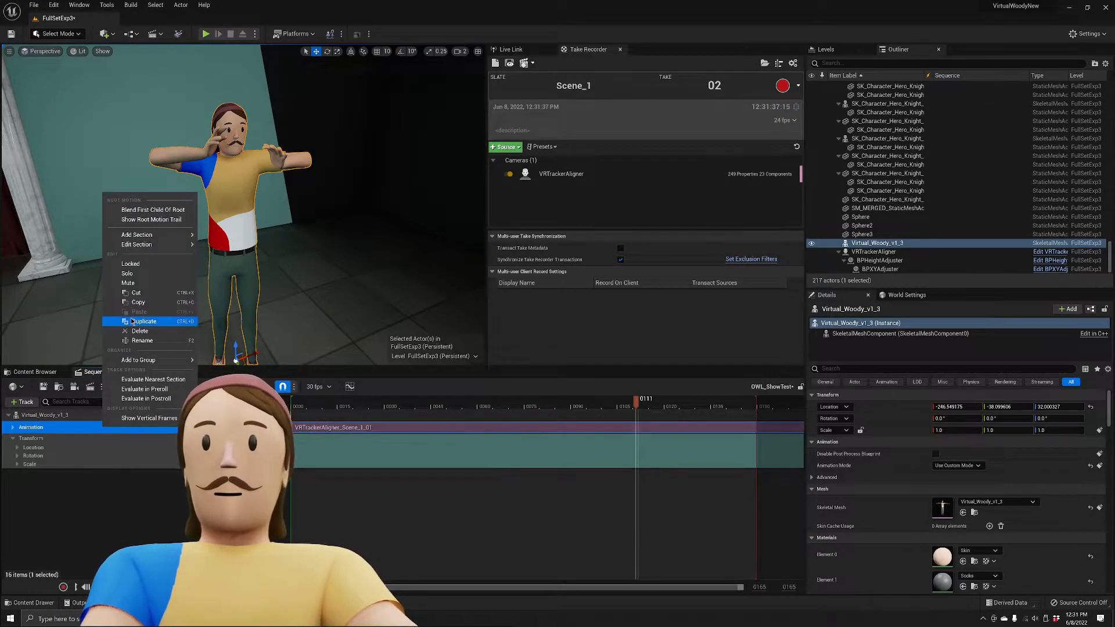
pyautogui.moveTo(144, 246)
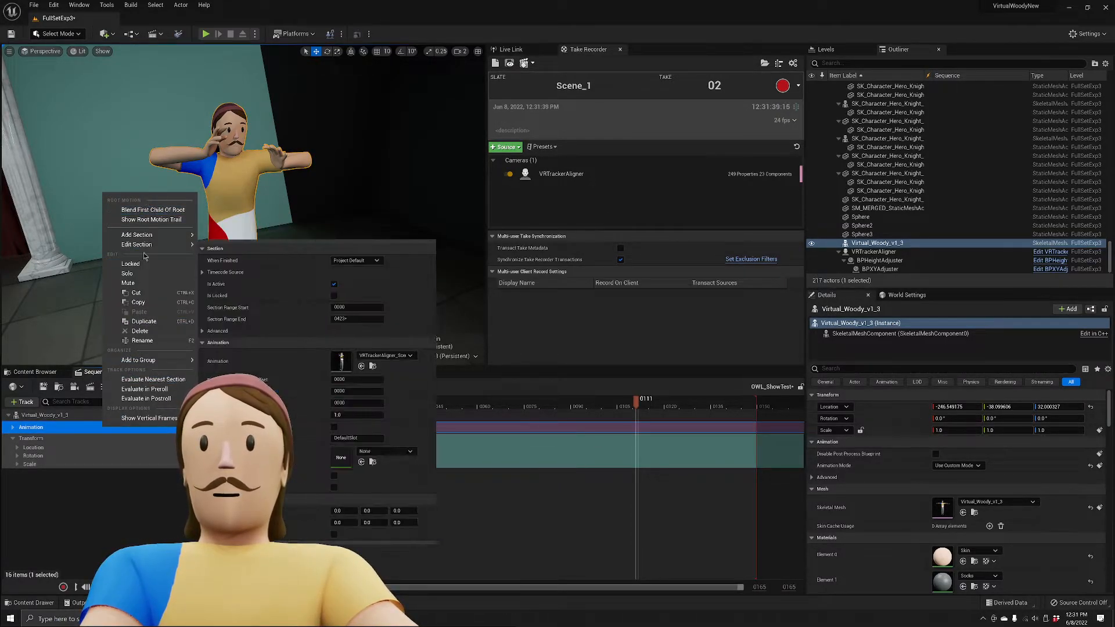
pyautogui.moveTo(146, 360)
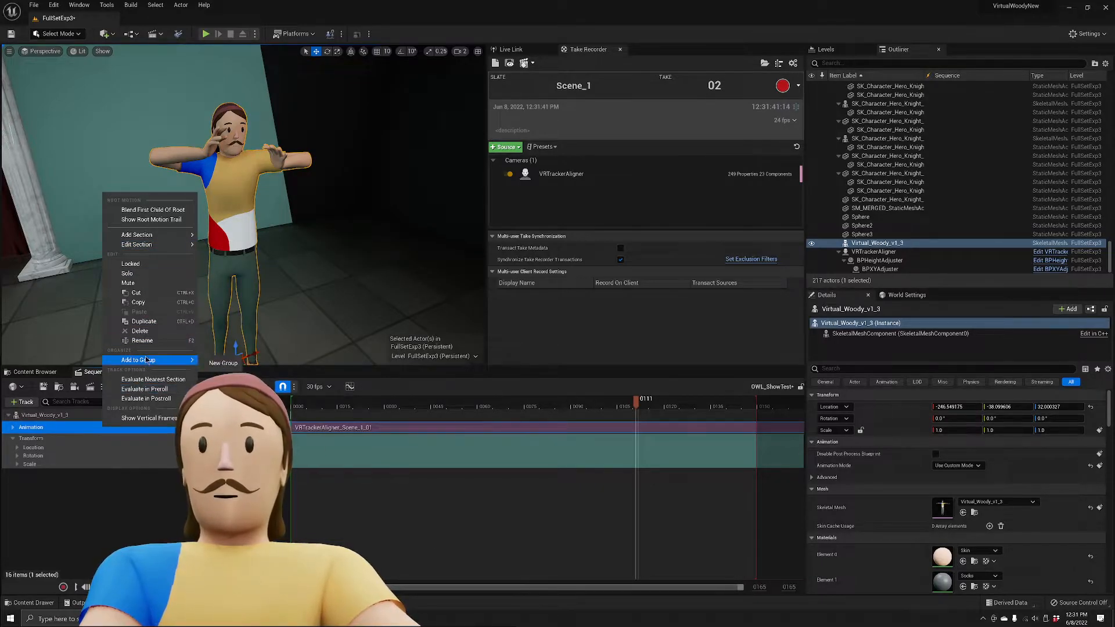
pyautogui.click(46, 414)
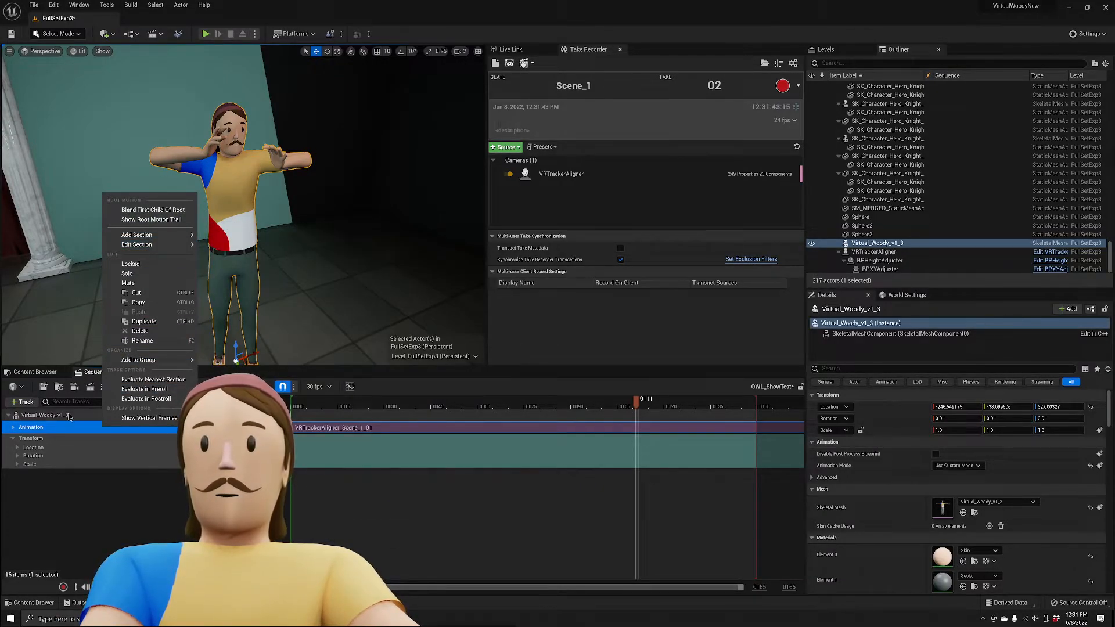
# Start baking Virtual_Woody_v1_3's animation to the FK_Forward_Reverse_Rig control rig.
pyautogui.rightClick(45, 409)
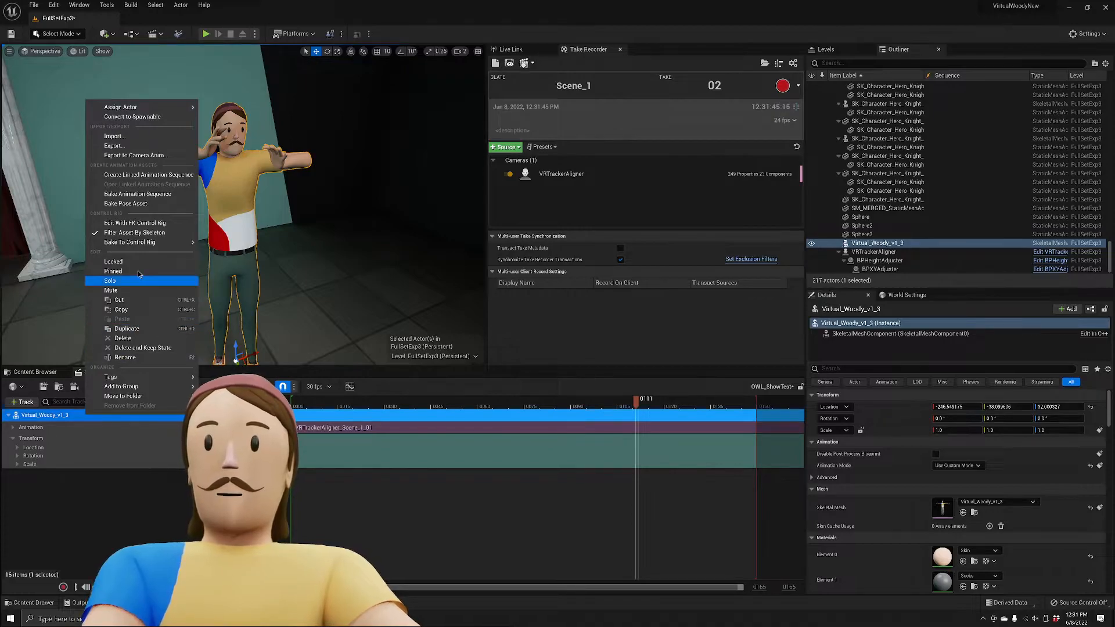
pyautogui.moveTo(150, 250)
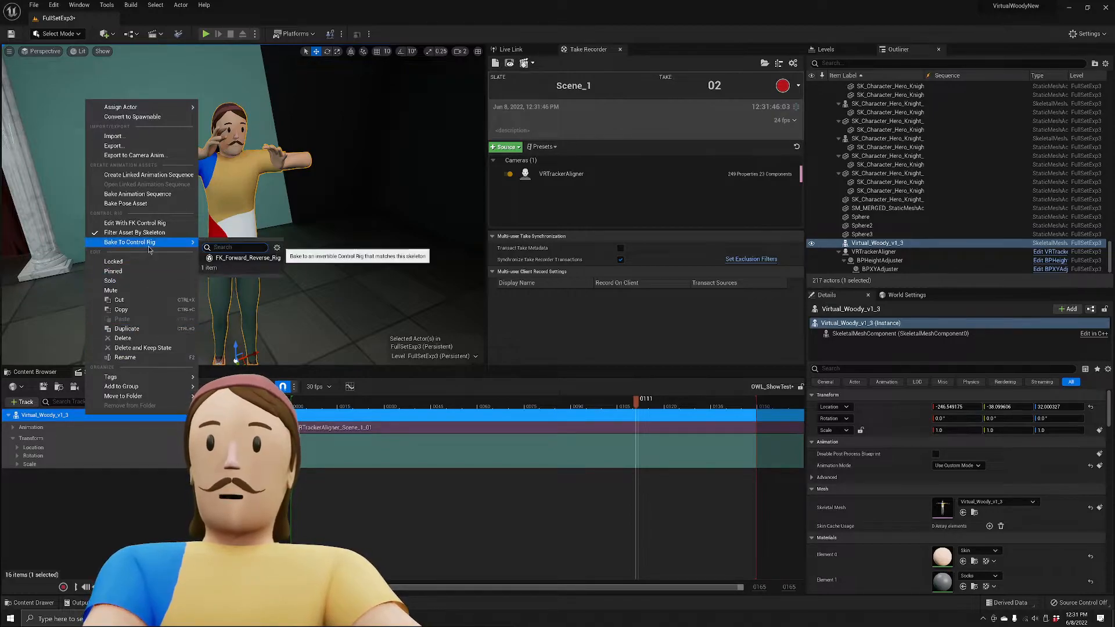
pyautogui.click(238, 259)
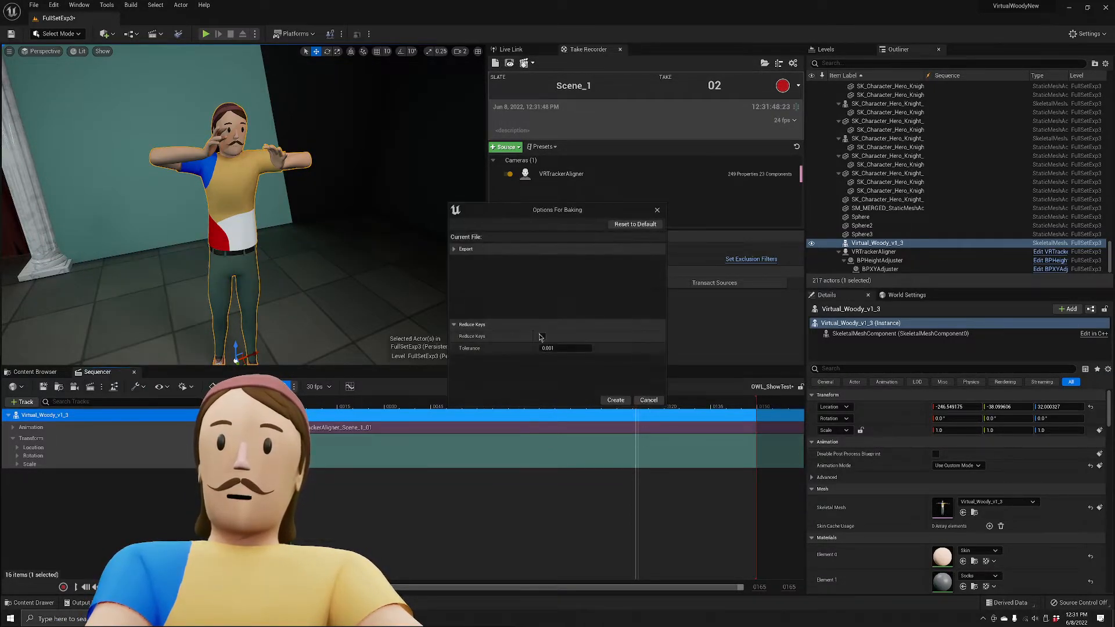
# Review the Export and Reduce Keys baking options, leave Reduce Keys off with a 0.001 tolerance, and create the bake.
pyautogui.click(453, 250)
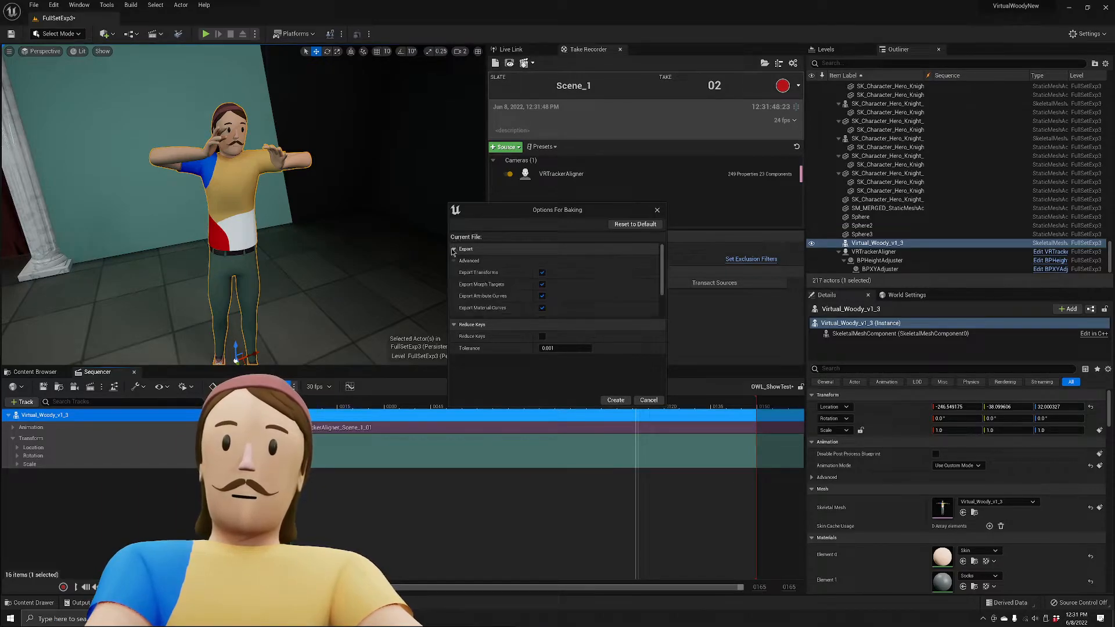
pyautogui.scroll(-3, 461, 279)
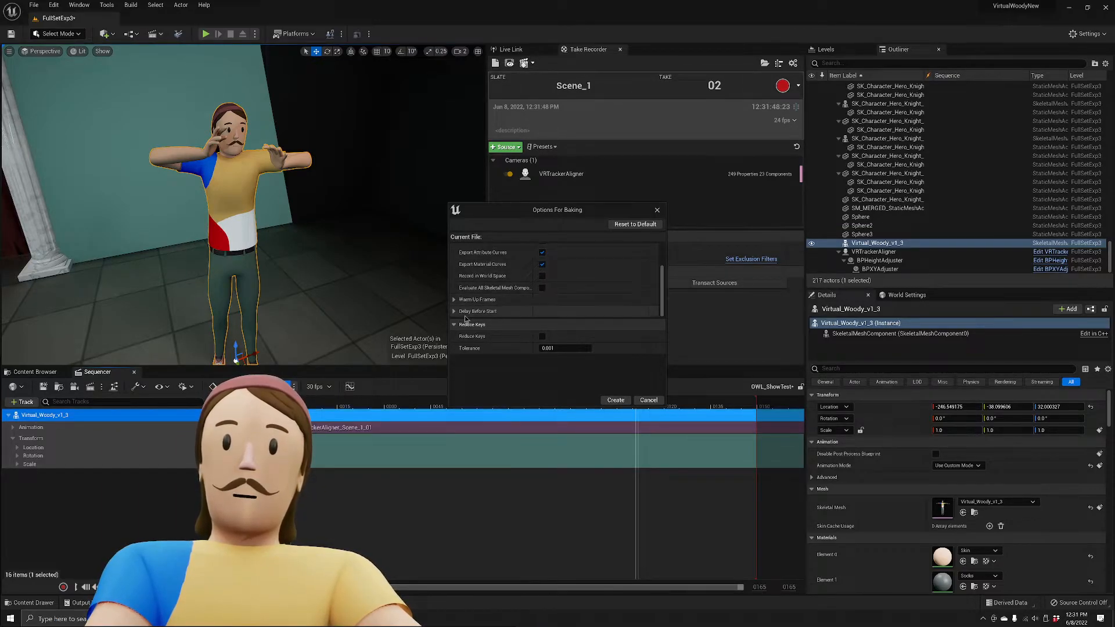
pyautogui.scroll(3, 465, 305)
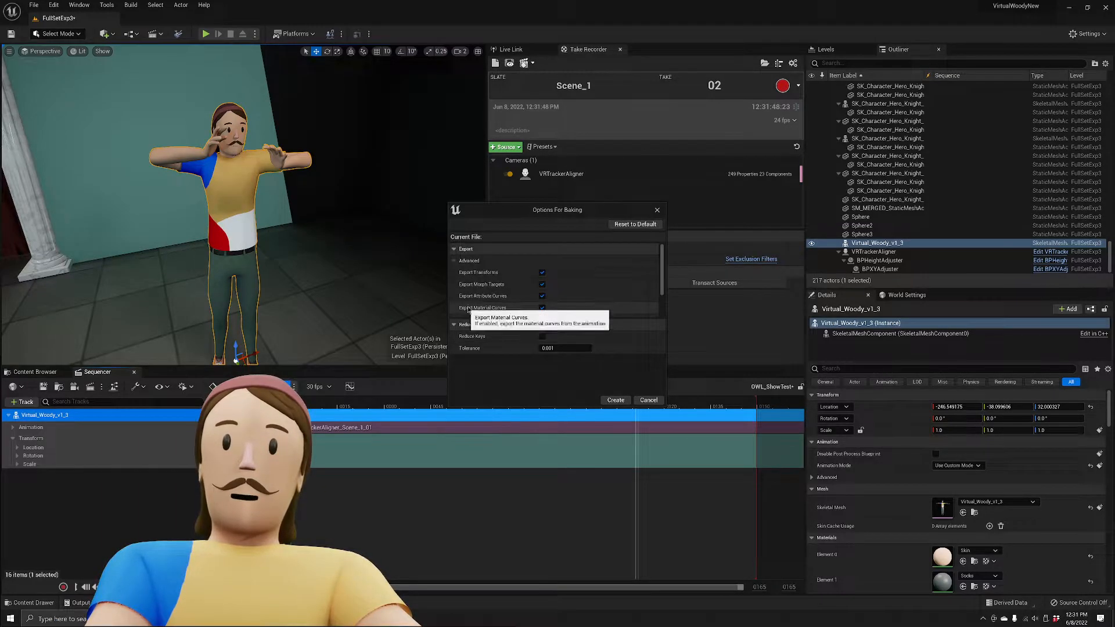
pyautogui.click(457, 249)
pyautogui.click(457, 248)
pyautogui.click(457, 248)
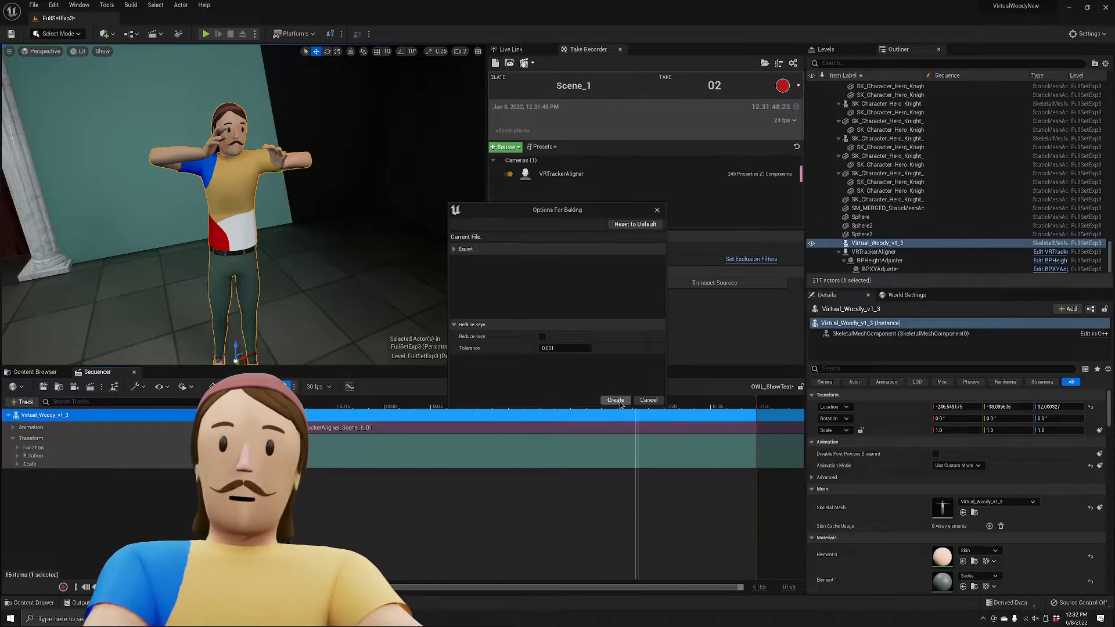
pyautogui.click(458, 325)
pyautogui.click(458, 325)
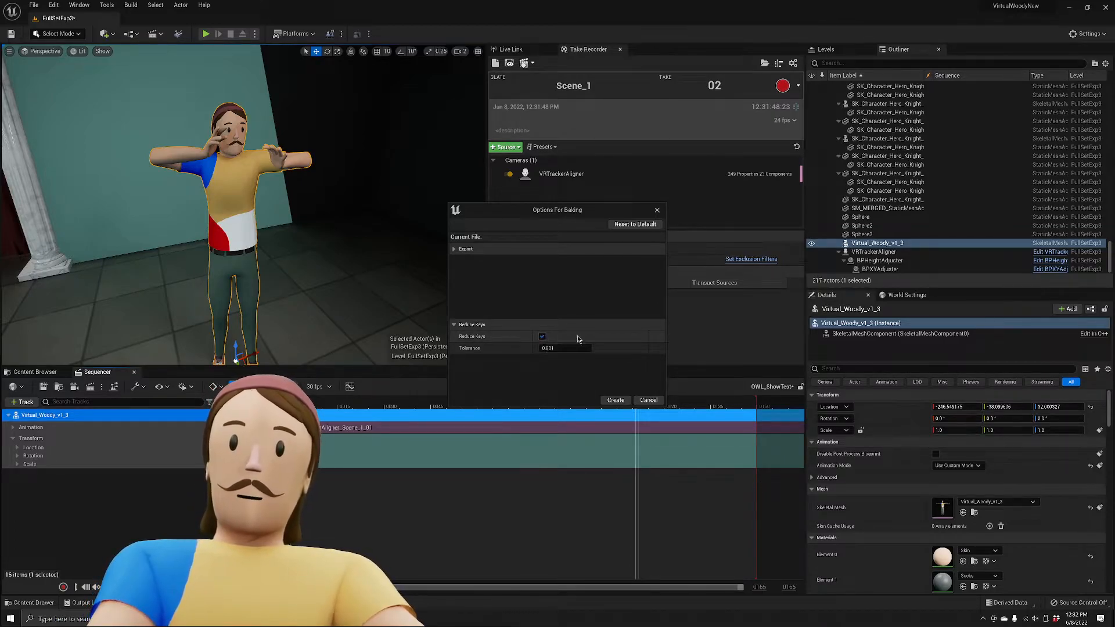
pyautogui.click(542, 336)
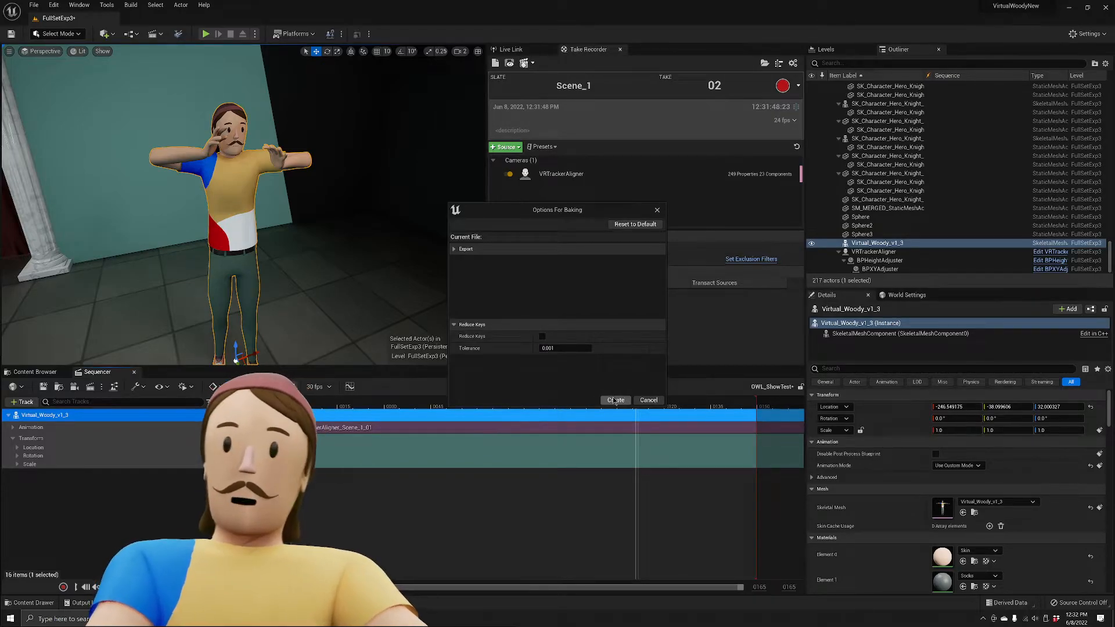
pyautogui.click(615, 400)
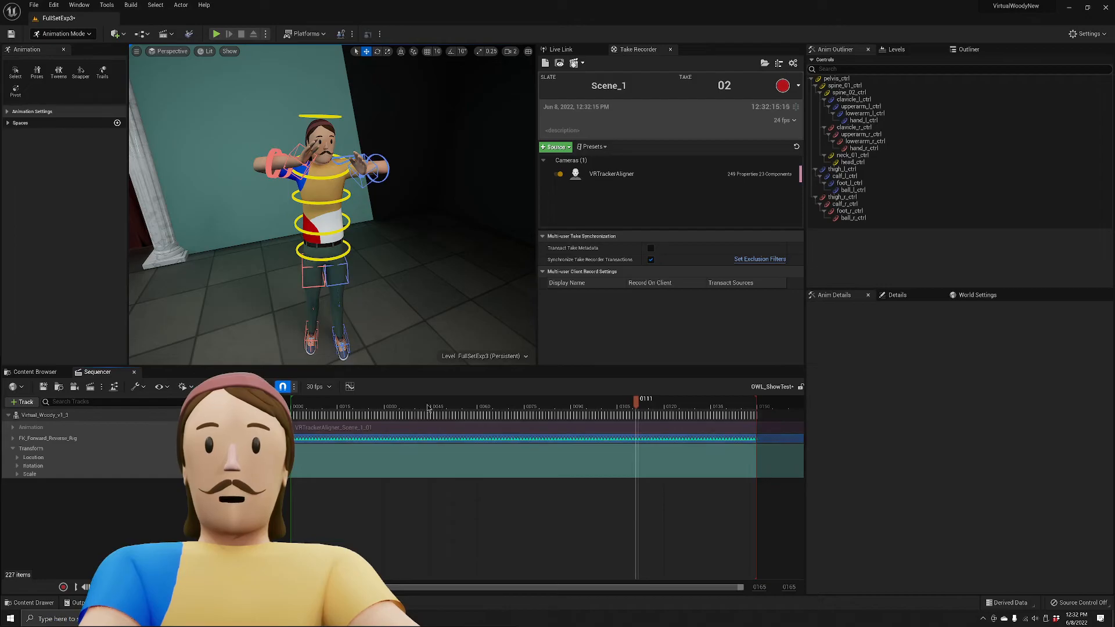
# Scrub the baked animation to frame 93 and select the character's hand_r_ctrl control.
pyautogui.moveTo(609, 405); pyautogui.dragTo(581, 407)
pyautogui.moveTo(423, 231); pyautogui.dragTo(482, 235, button='right')
pyautogui.press('w')
pyautogui.press('a')
pyautogui.click(304, 235)
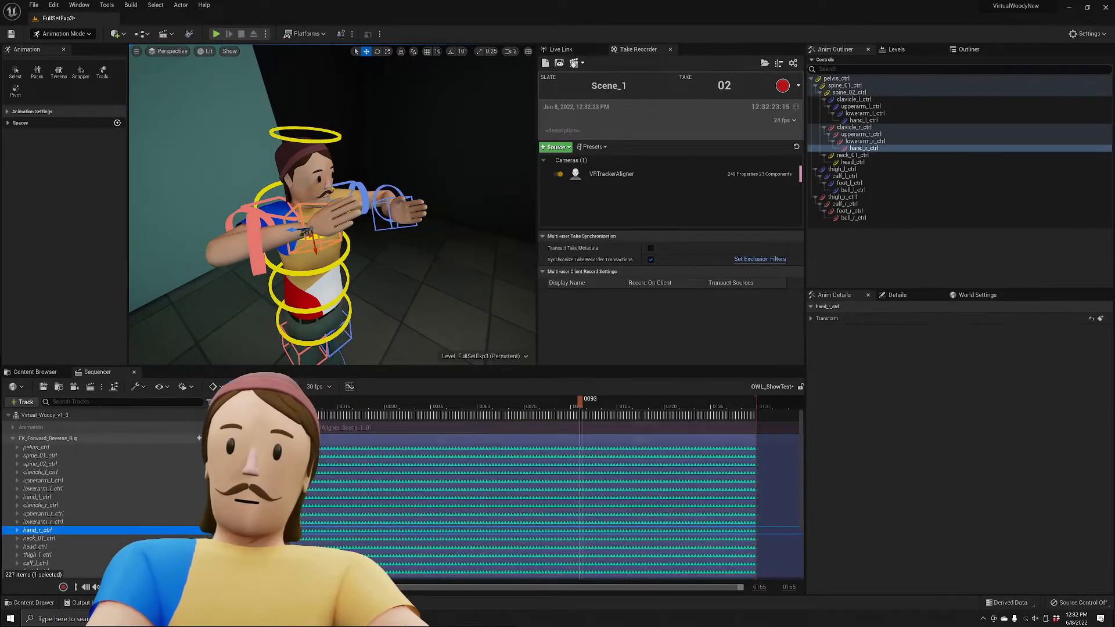
# Expand the channels of hand_r_ctrl under FK_Forward_Reverse_Rig and select its Location Z channel.
pyautogui.scroll(-2, 53, 535)
pyautogui.click(16, 503)
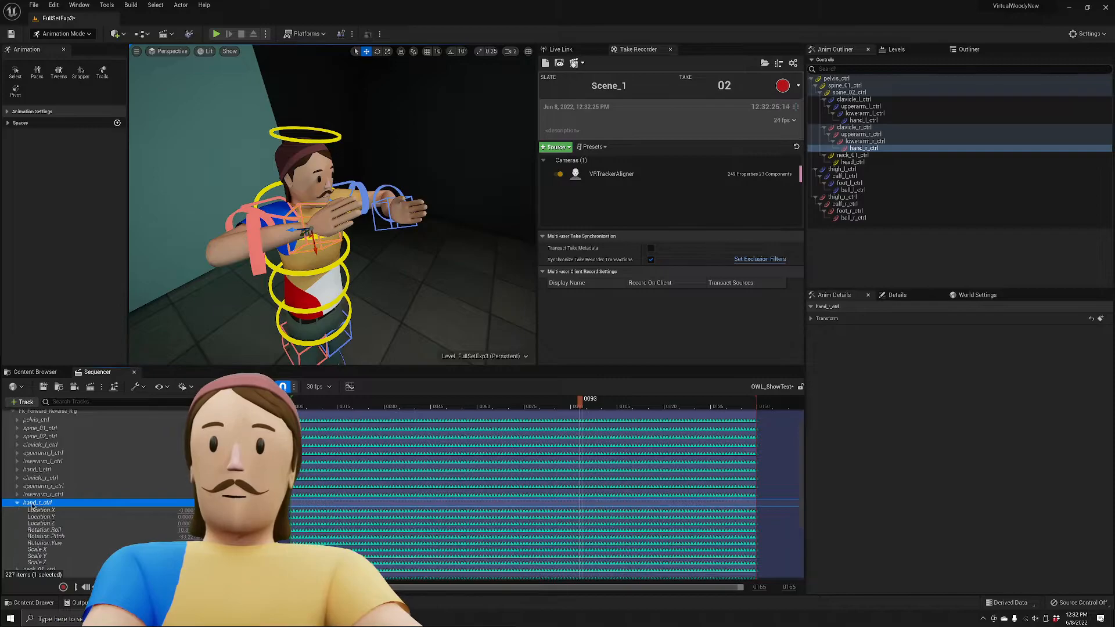
pyautogui.click(54, 523)
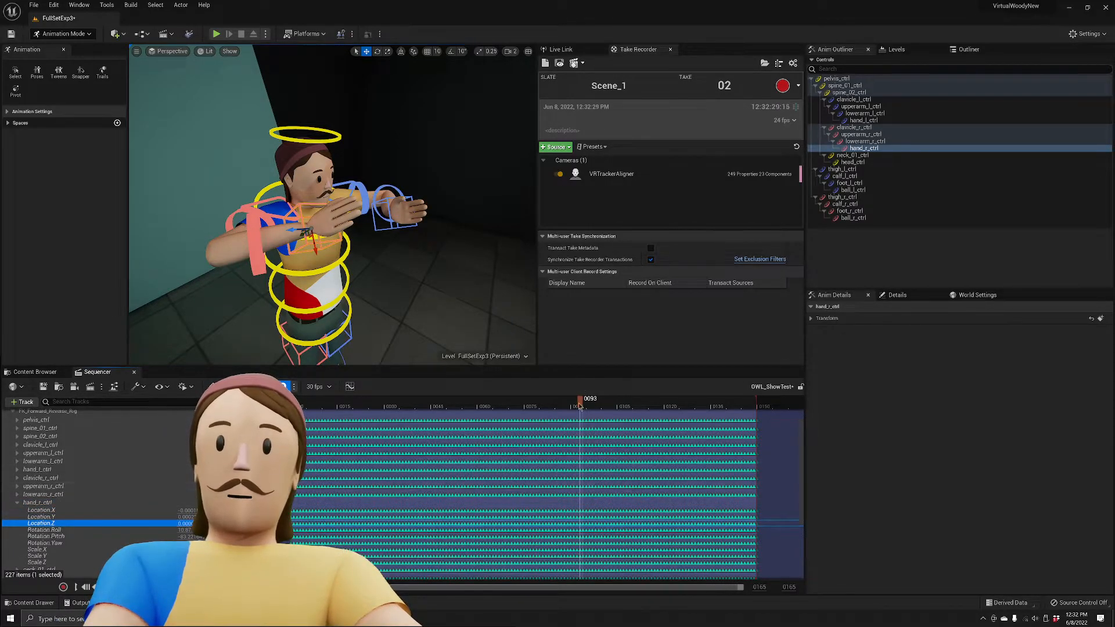
# Scrub the baked animation between frames 76 and 130 to examine the right hand's motion, stopping at frame 117.
pyautogui.moveTo(579, 406)
pyautogui.mouseDown()
pyautogui.moveTo(488, 405)
pyautogui.moveTo(565, 405)
pyautogui.mouseUp()
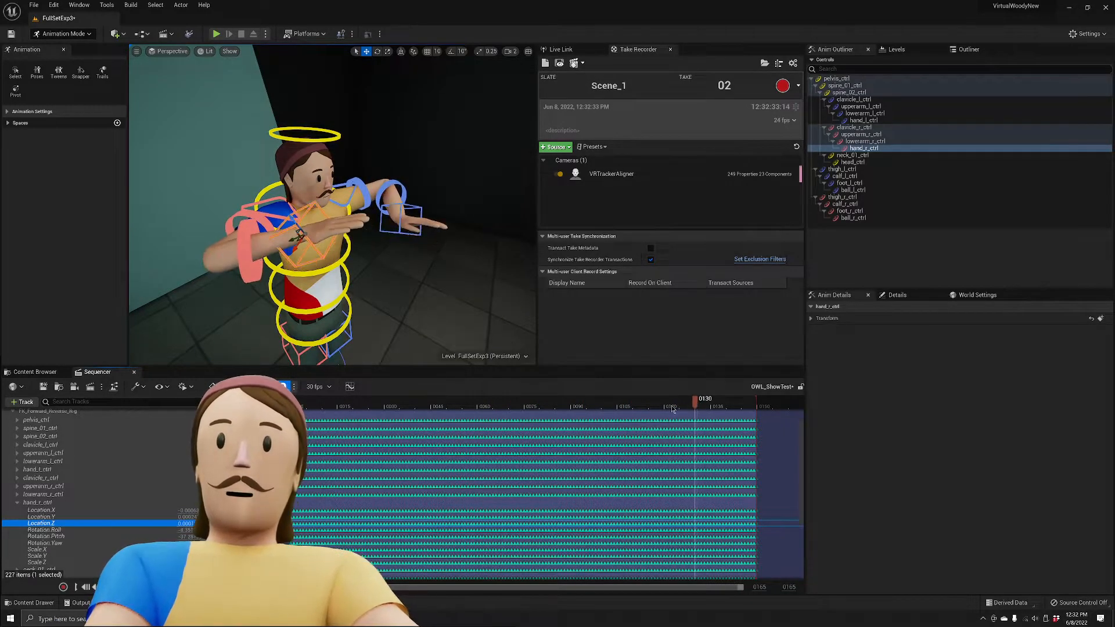
pyautogui.moveTo(563, 408); pyautogui.dragTo(594, 414)
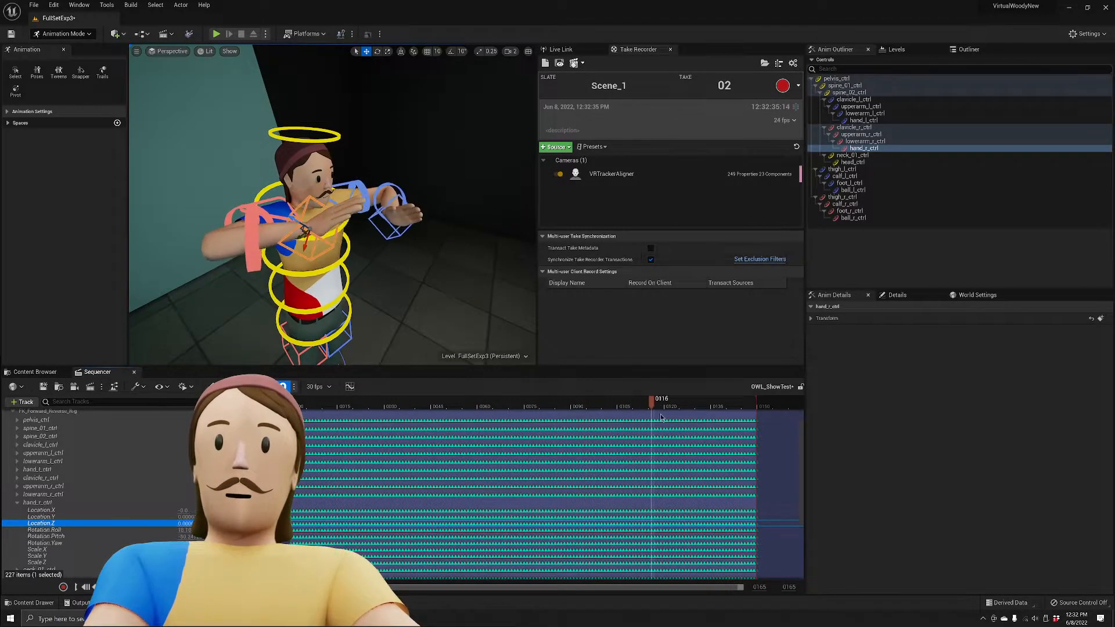
pyautogui.moveTo(693, 419); pyautogui.dragTo(601, 444)
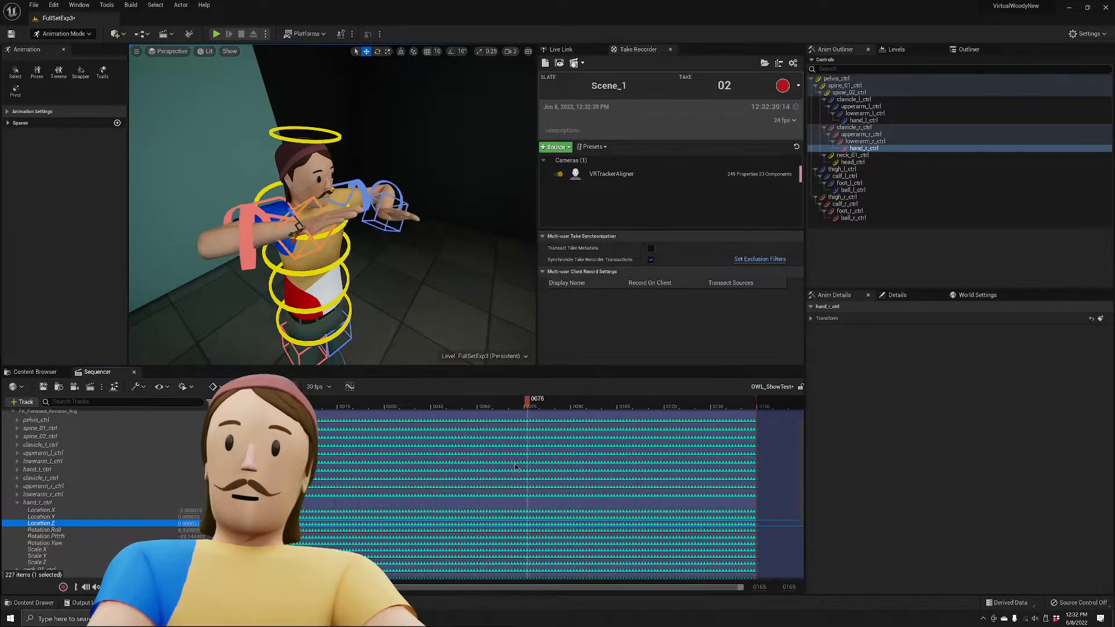
pyautogui.moveTo(515, 467)
pyautogui.mouseDown()
pyautogui.moveTo(457, 477)
pyautogui.moveTo(512, 468)
pyautogui.mouseUp()
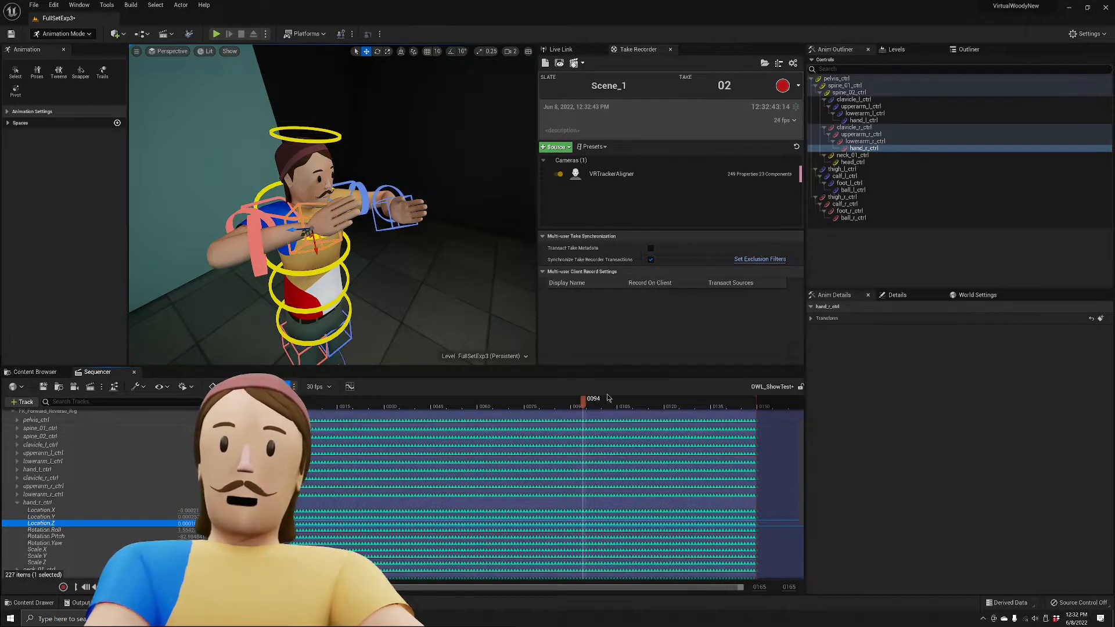
pyautogui.moveTo(591, 405); pyautogui.dragTo(653, 405)
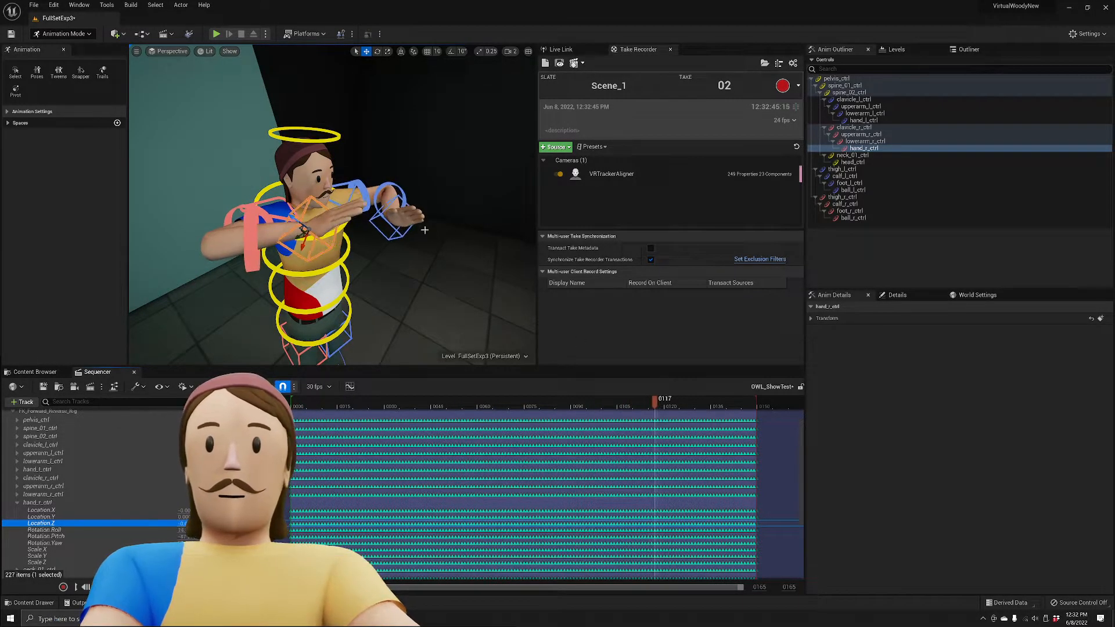
pyautogui.moveTo(425, 230); pyautogui.dragTo(406, 211, button='right')
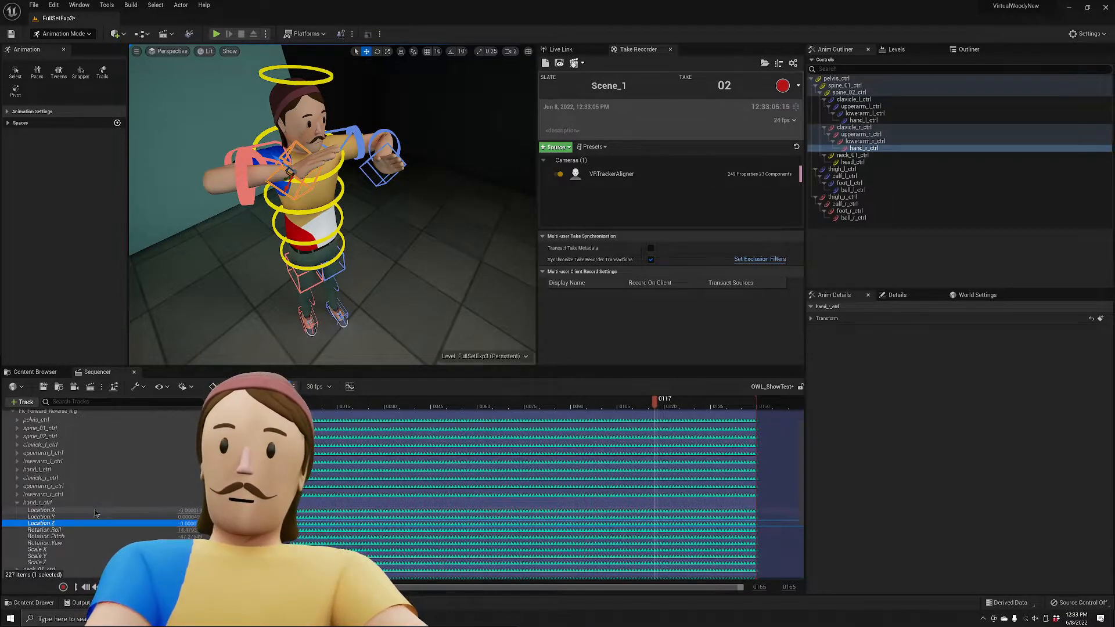
# Go to frame 115 and rotate hand_r_ctrl so the character's right hand tilts downward.
pyautogui.press('Left')
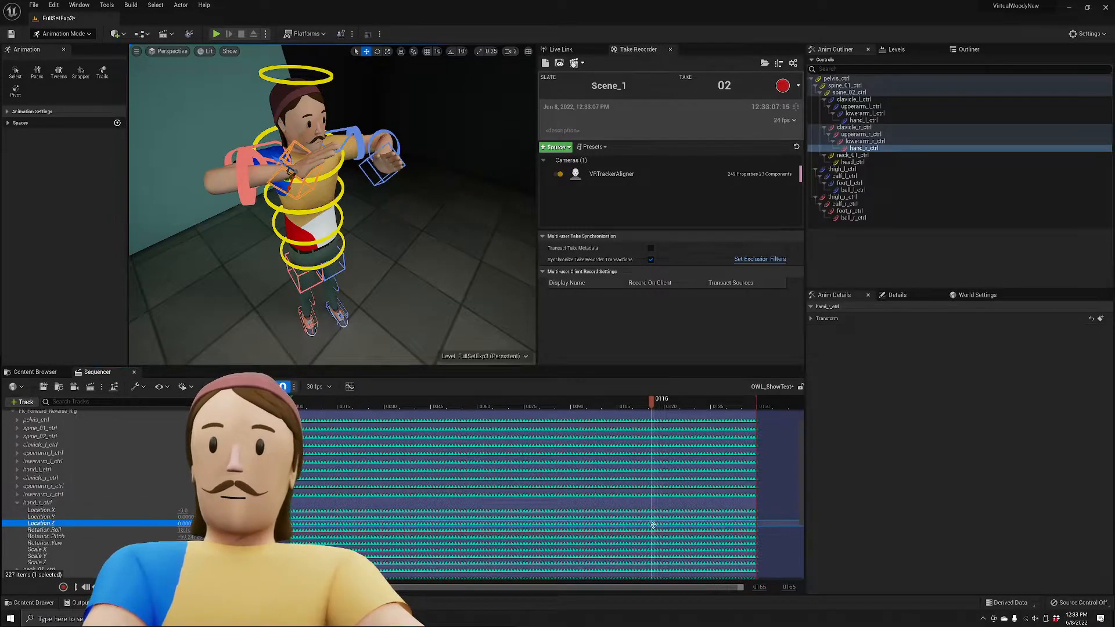
pyautogui.press('Left')
pyautogui.press('Left')
pyautogui.press('Left')
pyautogui.press('Left')
pyautogui.press('Left')
pyautogui.press('Left')
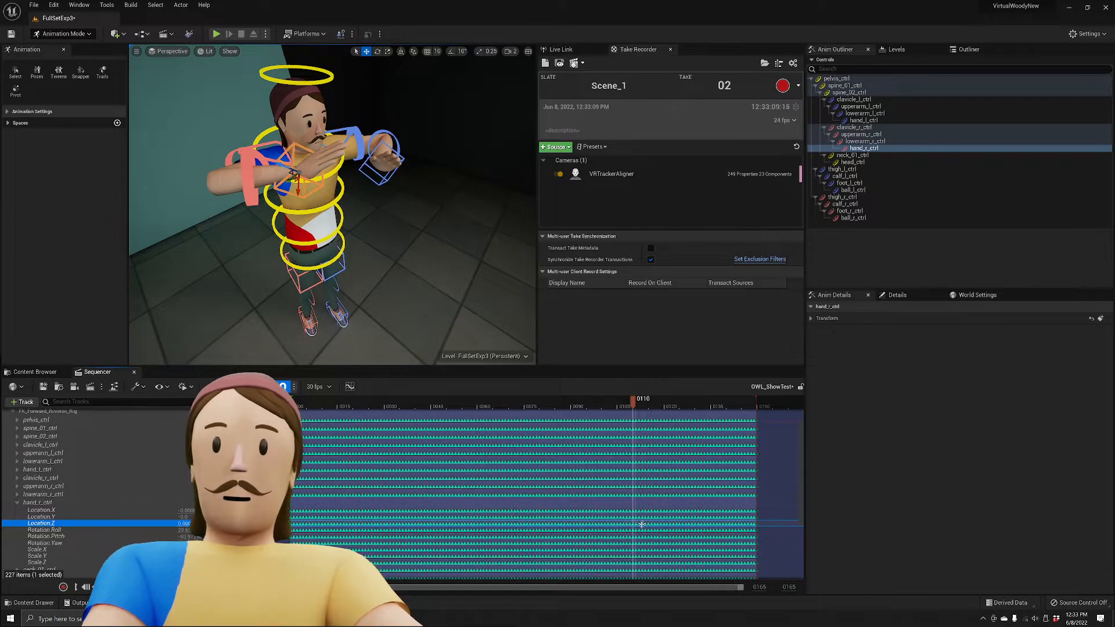
pyautogui.moveTo(639, 407); pyautogui.dragTo(651, 406)
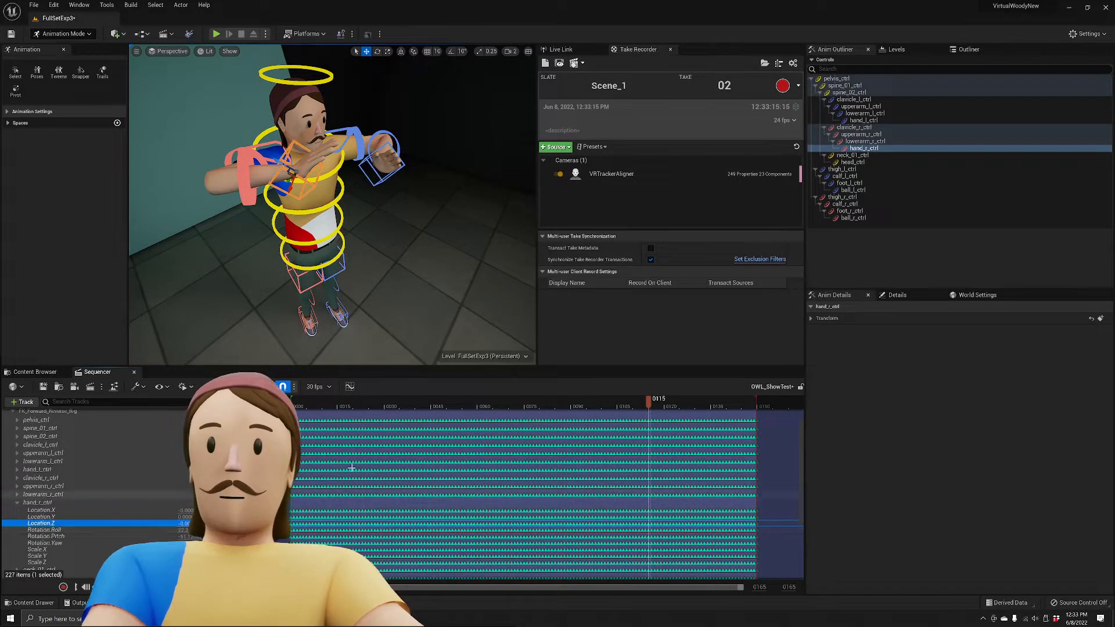
pyautogui.click(67, 503)
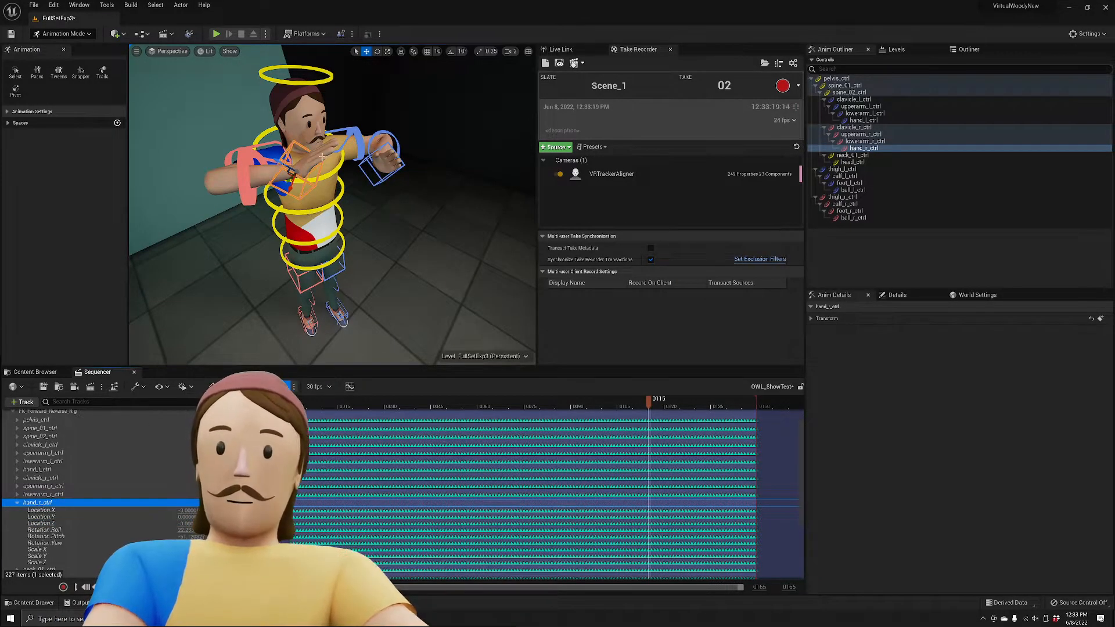
pyautogui.moveTo(294, 151); pyautogui.dragTo(263, 153)
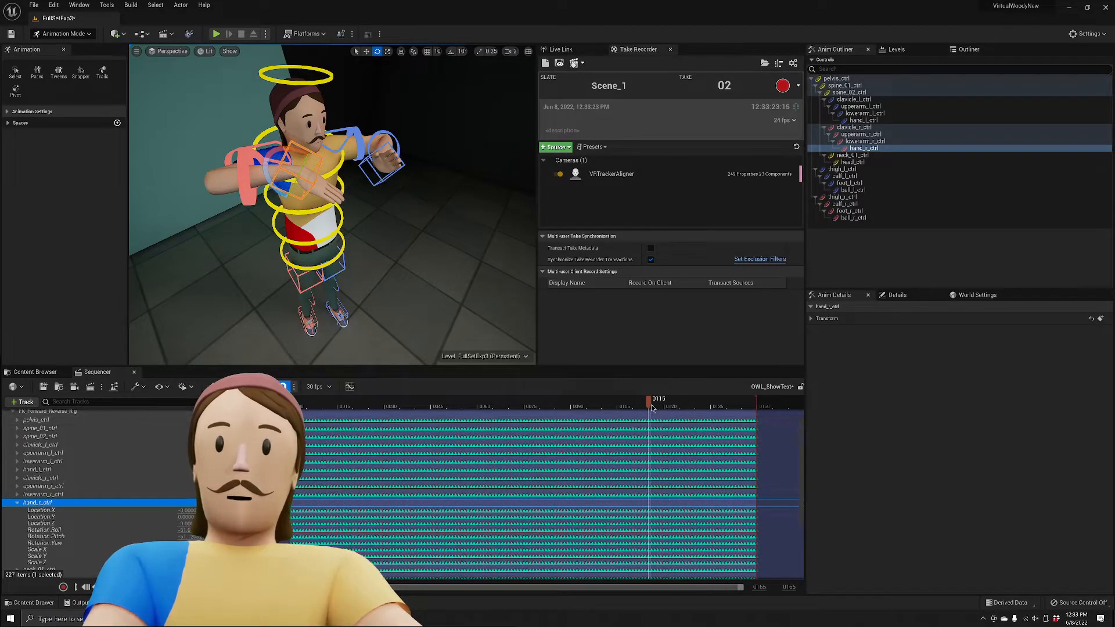
# Try to delete the Location X key of hand_r_ctrl at frame 115.
pyautogui.moveTo(650, 404); pyautogui.dragTo(650, 403)
pyautogui.keyDown('ctrl'); pyautogui.scroll(11, 650, 502); pyautogui.keyUp('ctrl')
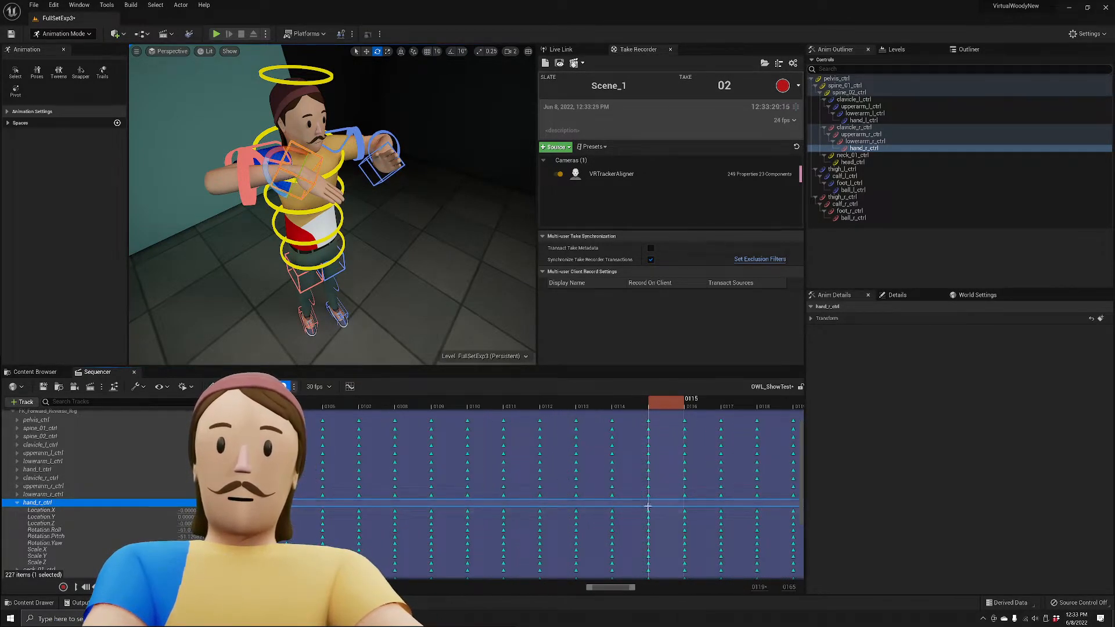
pyautogui.moveTo(653, 511); pyautogui.dragTo(653, 511)
pyautogui.press('Delete')
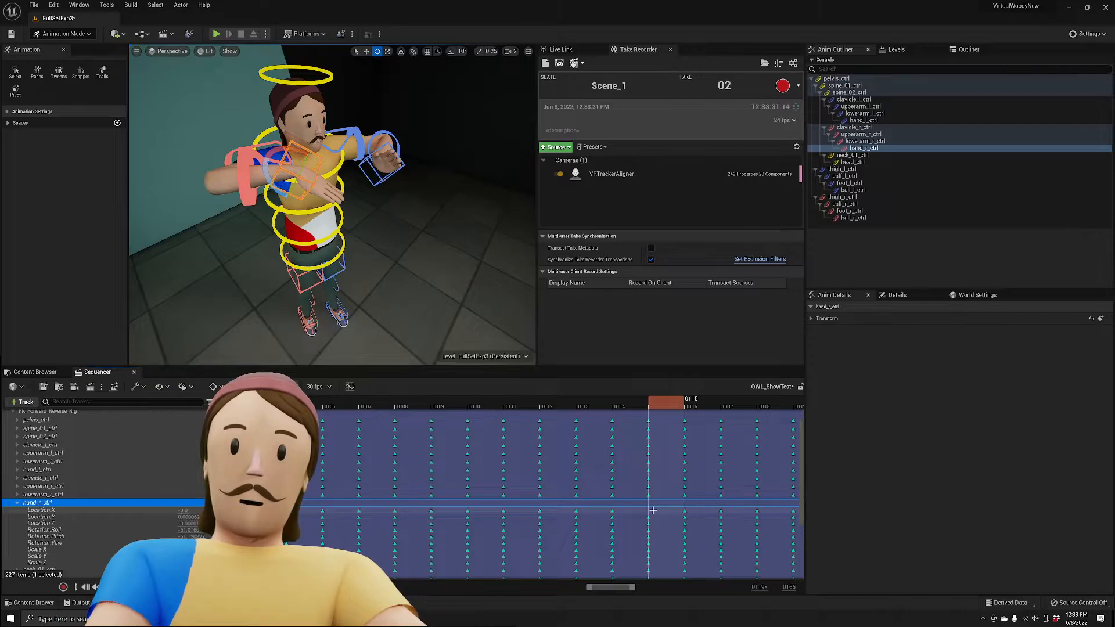
pyautogui.keyDown('ctrl'); pyautogui.scroll(-12, 652, 499); pyautogui.keyUp('ctrl')
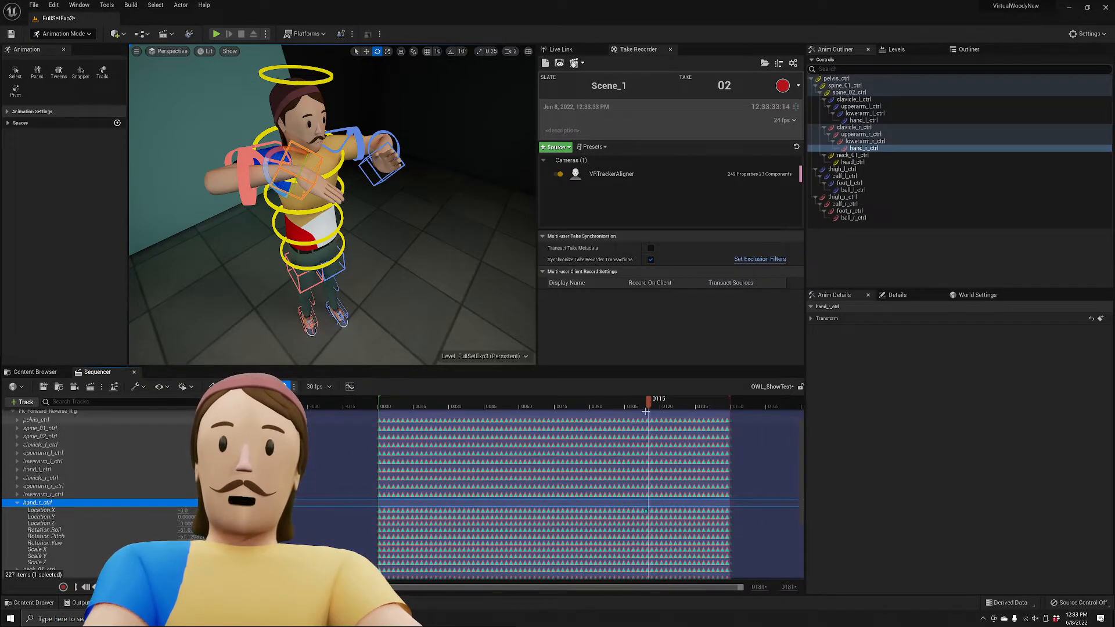
# Scrub the frames around 115, between 112 and 122, and examine the edited right hand from the character's front.
pyautogui.moveTo(642, 408); pyautogui.dragTo(665, 458)
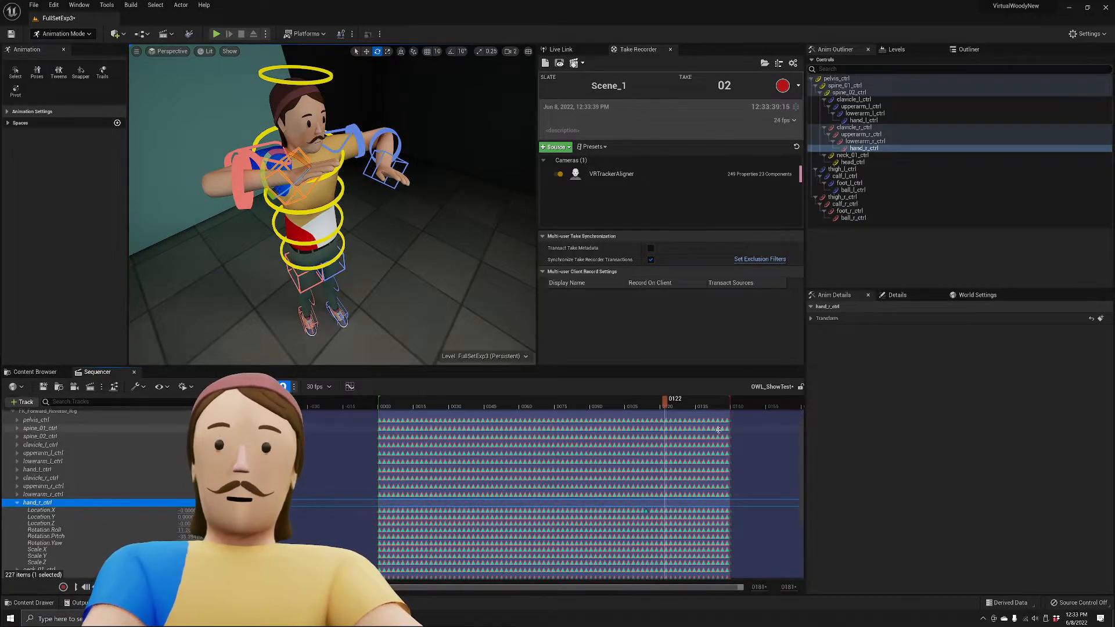
pyautogui.moveTo(671, 406); pyautogui.dragTo(653, 456)
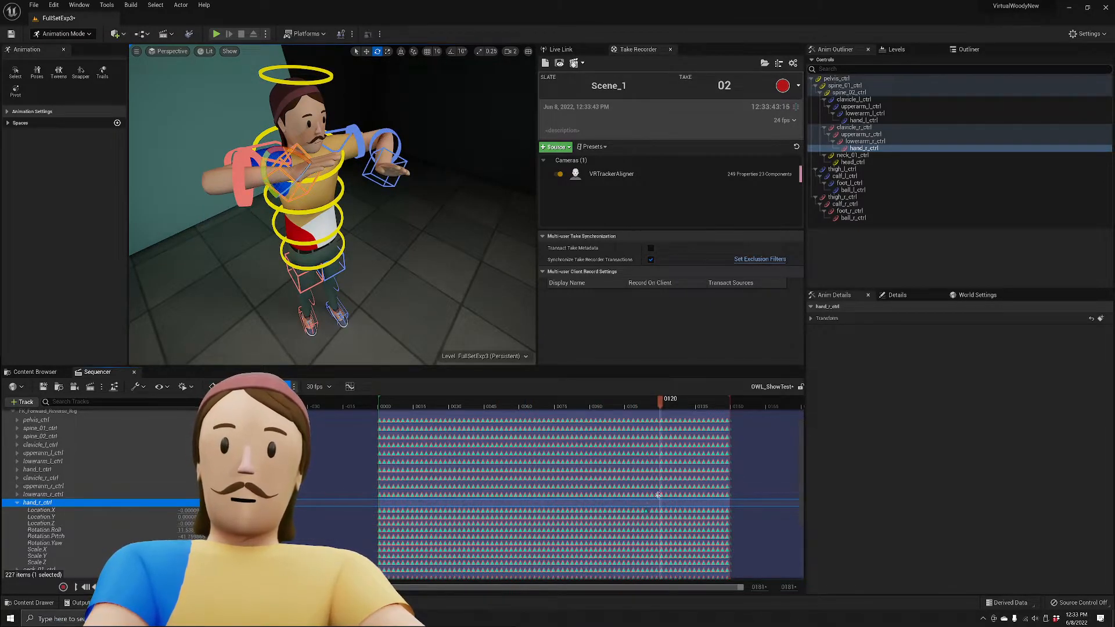
pyautogui.scroll(-2, 654, 495)
pyautogui.scroll(3, 642, 520)
pyautogui.moveTo(661, 404); pyautogui.dragTo(648, 421)
pyautogui.keyDown('alt'); pyautogui.moveTo(441, 261); pyautogui.dragTo(325, 209); pyautogui.keyUp('alt')
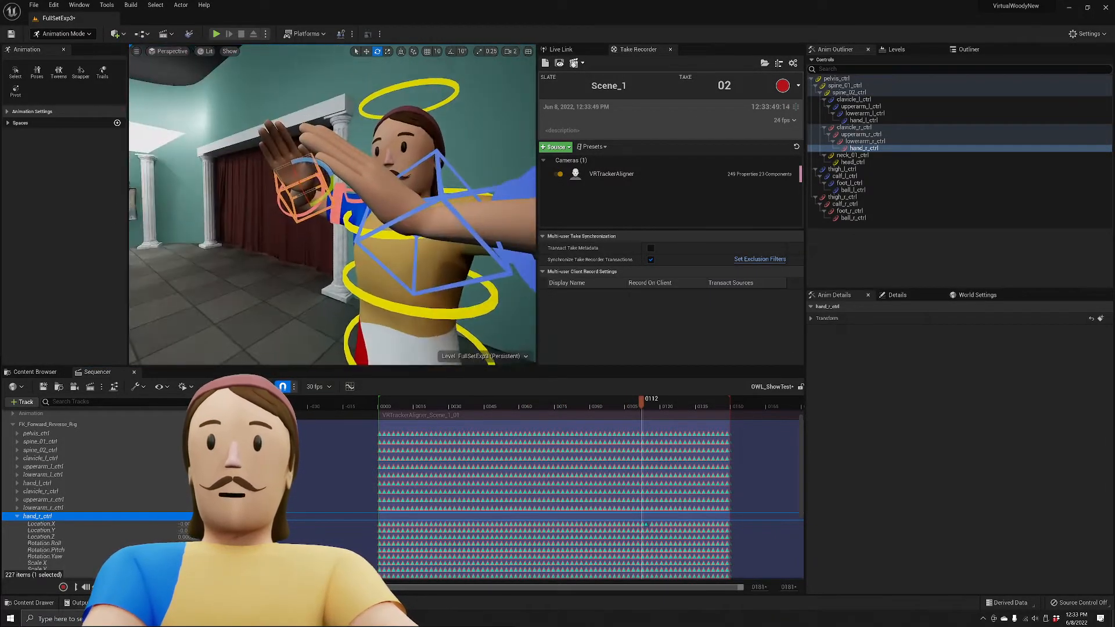
pyautogui.moveTo(325, 209); pyautogui.dragTo(401, 197, button='right')
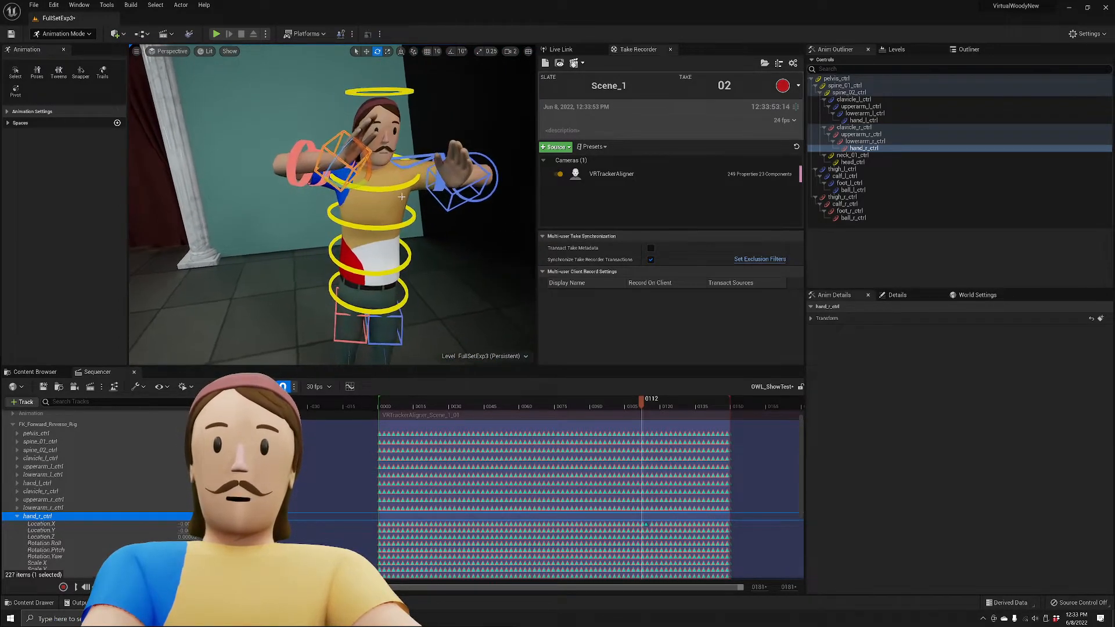
pyautogui.scroll(1, 401, 197)
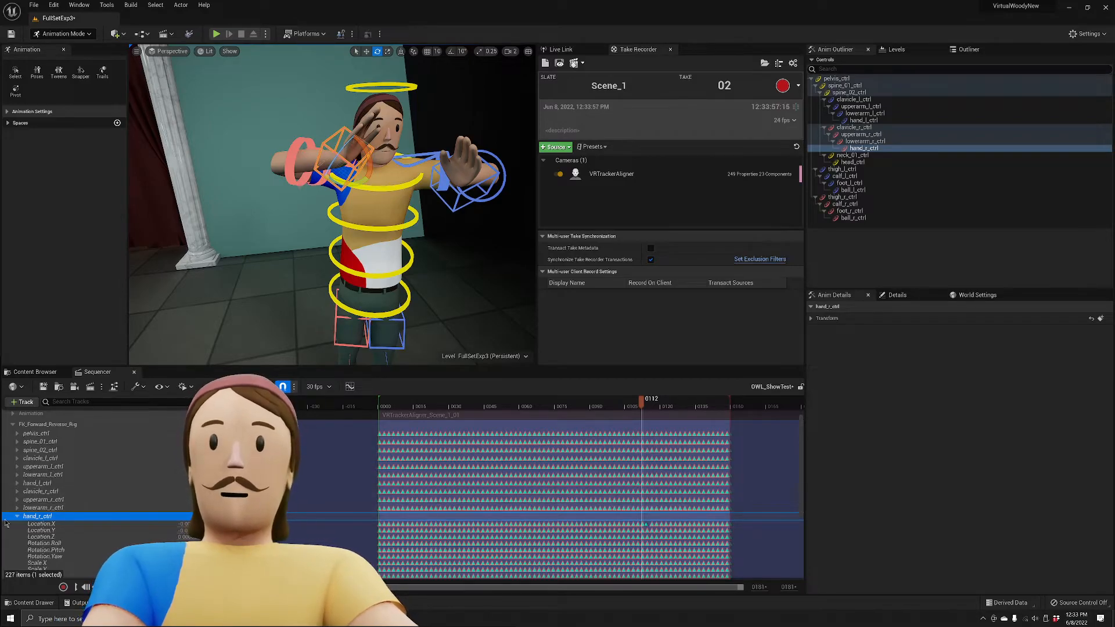
# Select hand_r_ctrl's Location Z channel and scrub to frame 87 and forward to 94 while viewing the hands from the front.
pyautogui.click(73, 537)
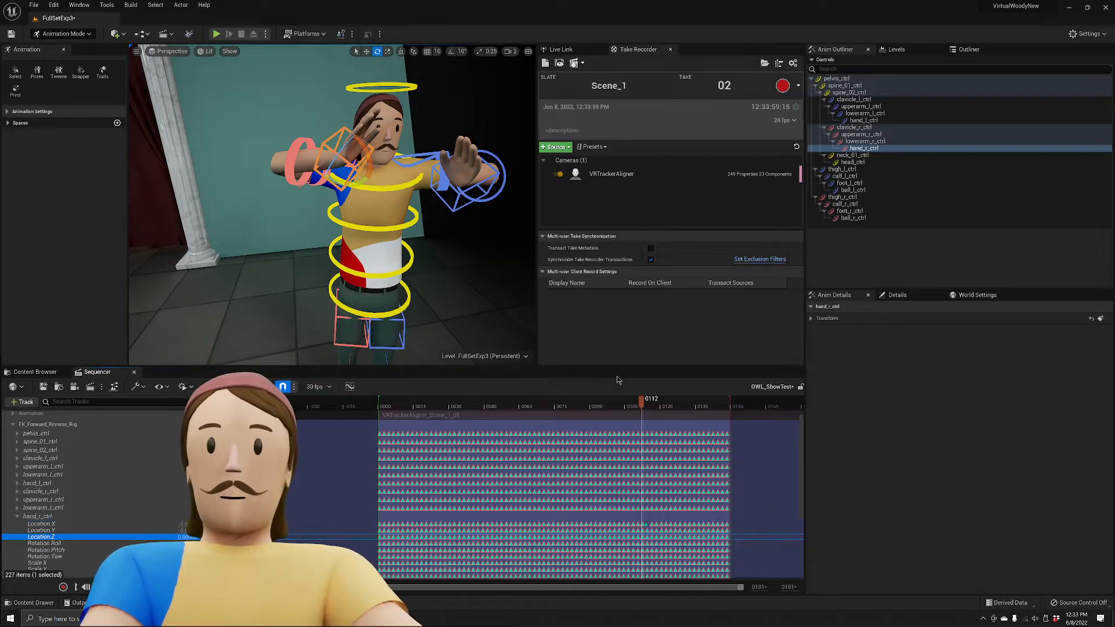
pyautogui.moveTo(641, 406); pyautogui.dragTo(585, 408)
pyautogui.press('d')
pyautogui.moveTo(427, 230); pyautogui.dragTo(360, 228, button='right')
pyautogui.press('w')
pyautogui.press('s')
pyautogui.press('a')
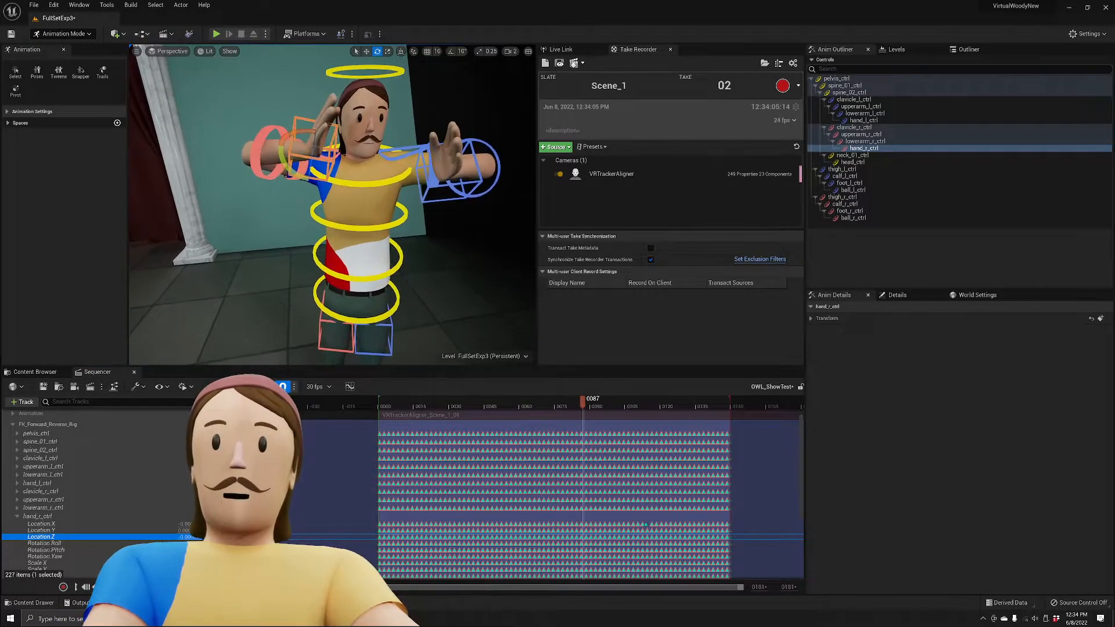
pyautogui.moveTo(582, 405)
pyautogui.mouseDown()
pyautogui.moveTo(622, 407)
pyautogui.moveTo(602, 411)
pyautogui.mouseUp()
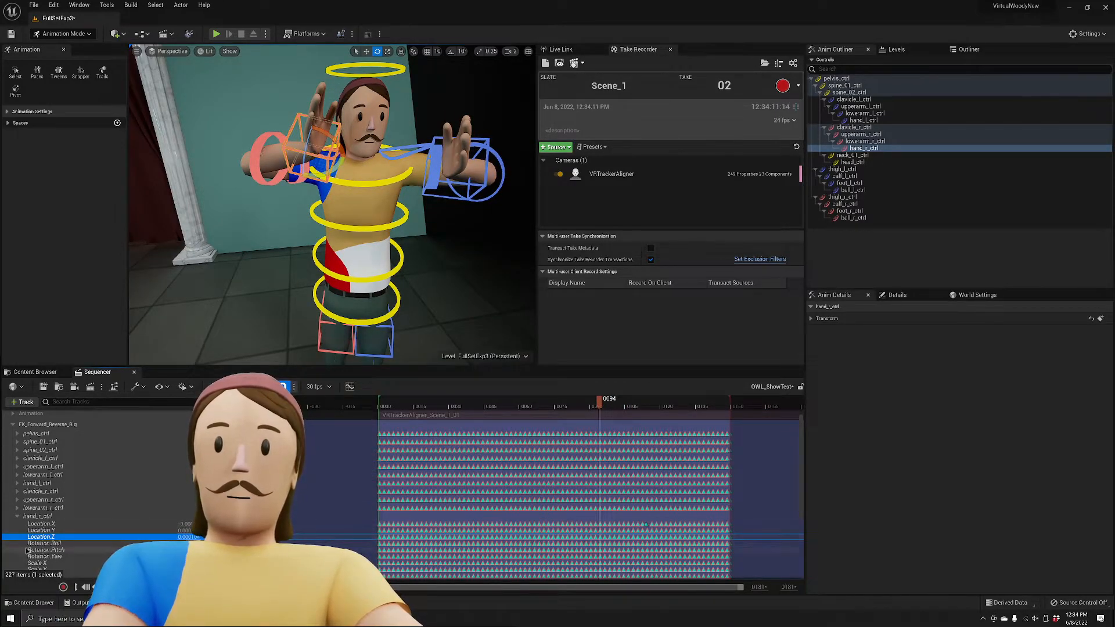
pyautogui.click(47, 531)
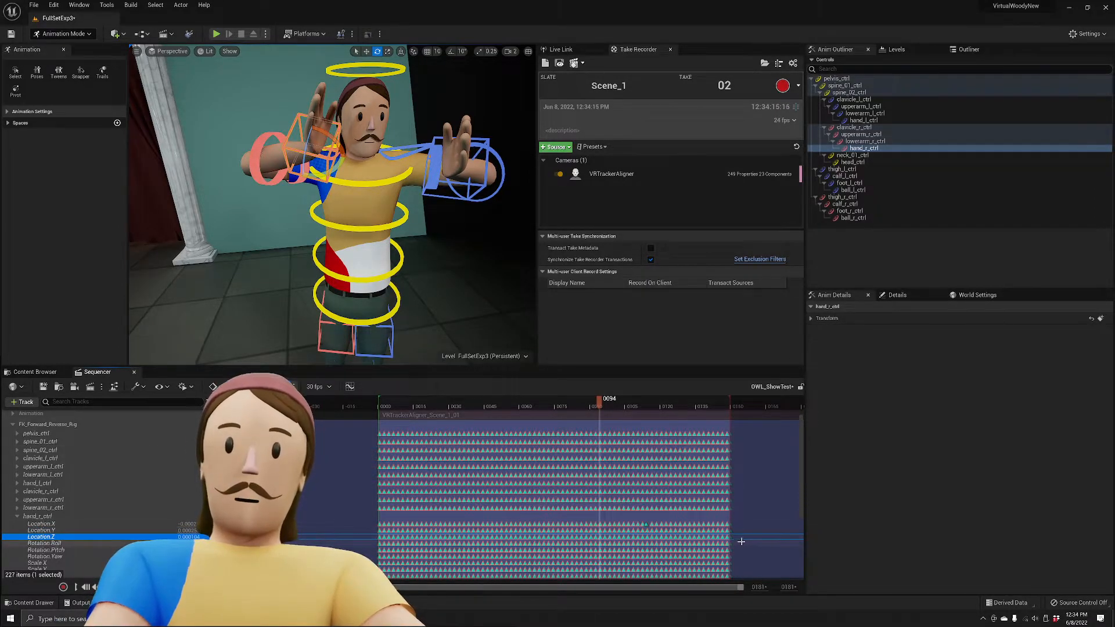
# Open the curve editor for hand_r_ctrl's Location Z and lower the keys following the dip to about -0.002.
pyautogui.click(350, 387)
pyautogui.scroll(-4, 847, 241)
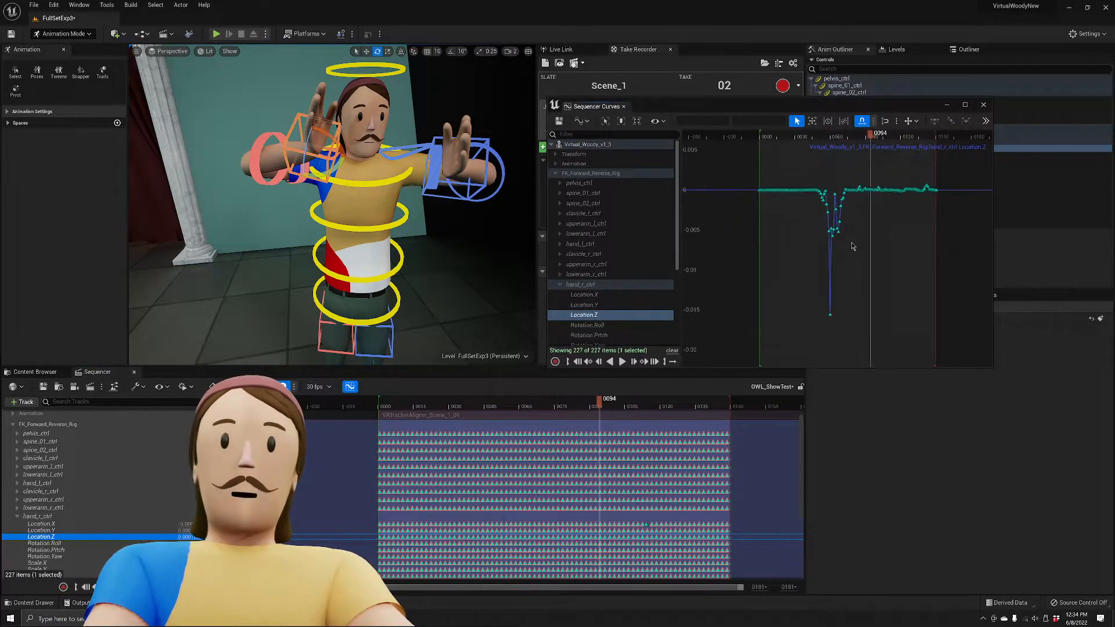
pyautogui.scroll(4, 918, 207)
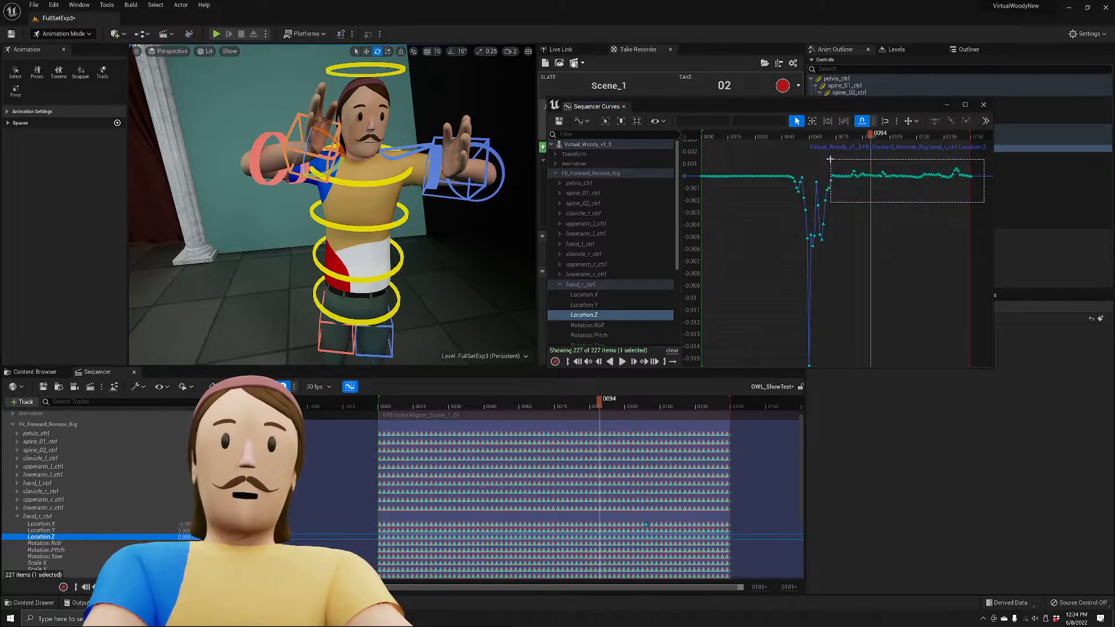
pyautogui.moveTo(883, 183)
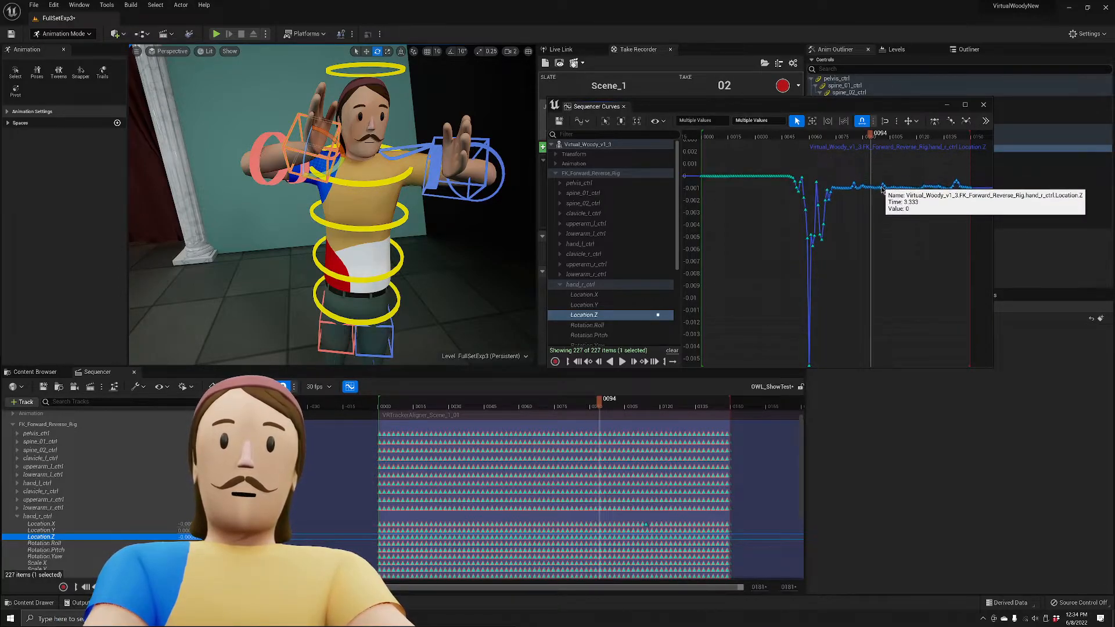
pyautogui.click(869, 140)
pyautogui.moveTo(869, 143); pyautogui.dragTo(872, 143)
pyautogui.moveTo(871, 186)
pyautogui.mouseDown()
pyautogui.moveTo(872, 220)
pyautogui.moveTo(874, 180)
pyautogui.mouseUp()
pyautogui.hotkey('ctrl', 'z')
pyautogui.scroll(5, 877, 233)
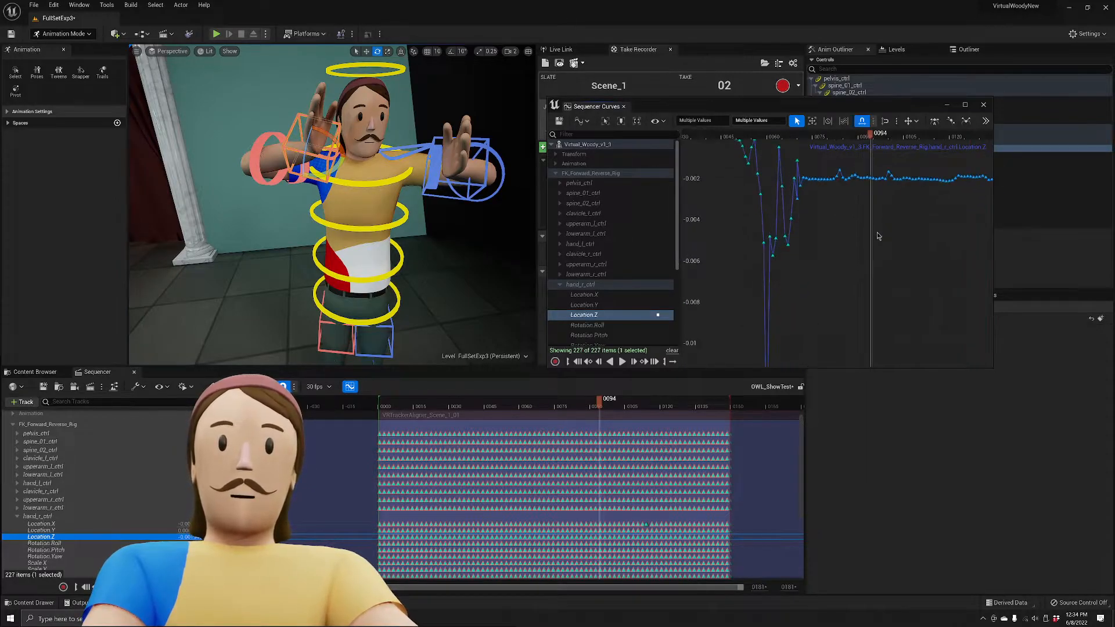
# Raise the selected Location Z keys back close to zero and widen the curve editor window.
pyautogui.scroll(-10, 878, 232)
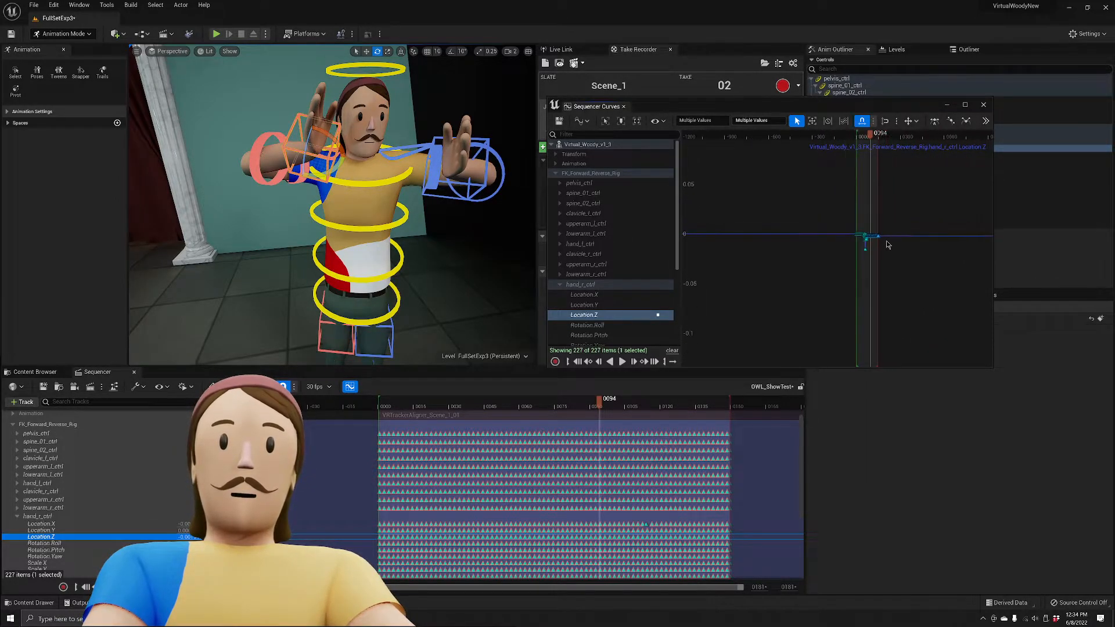
pyautogui.scroll(-3, 887, 244)
pyautogui.moveTo(888, 244)
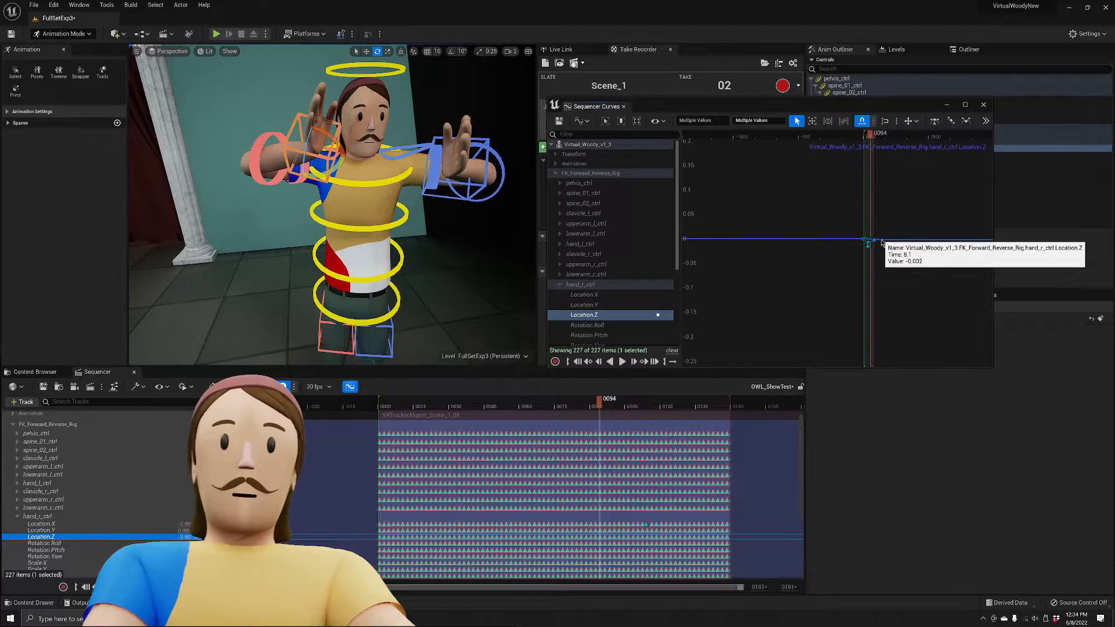
pyautogui.scroll(3, 881, 243)
pyautogui.moveTo(867, 239)
pyautogui.mouseDown()
pyautogui.moveTo(874, 168)
pyautogui.moveTo(878, 312)
pyautogui.moveTo(879, 240)
pyautogui.mouseUp()
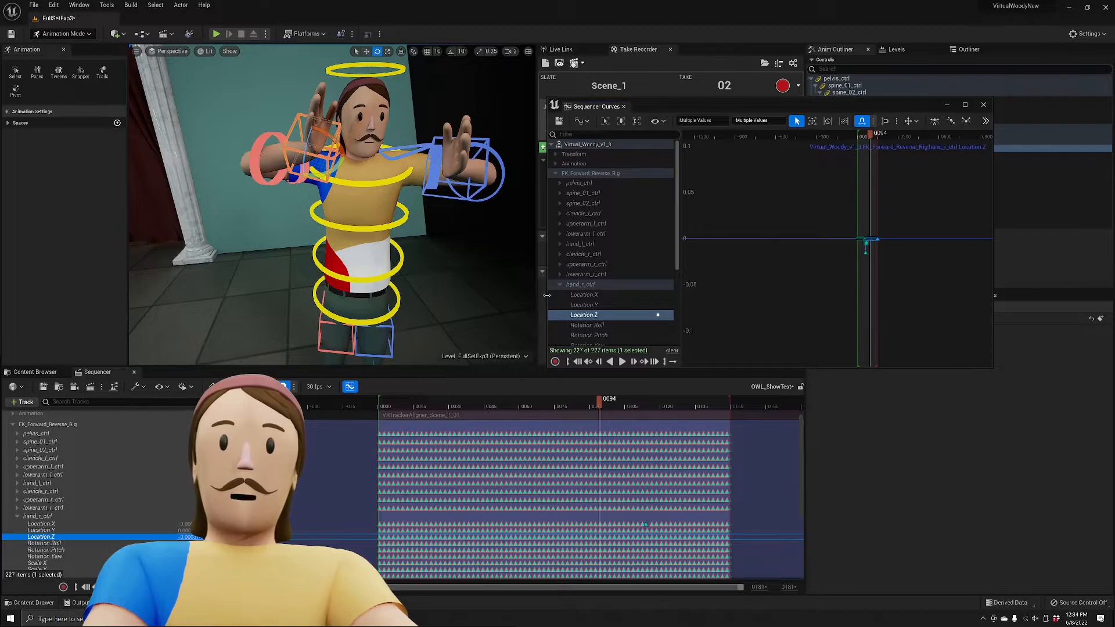
pyautogui.moveTo(547, 295); pyautogui.dragTo(440, 296)
pyautogui.scroll(2, 794, 238)
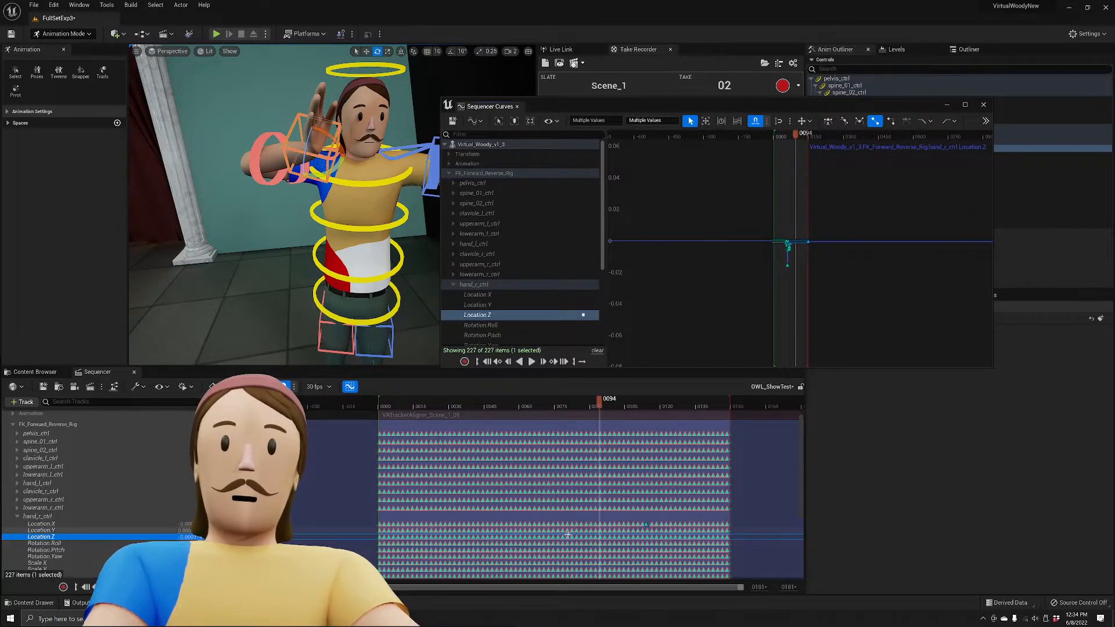
# Undo the last Location Z key move on hand_r_ctrl, step to frame 93 and adjust the Location Z value there.
pyautogui.hotkey('ctrl', 'z')
pyautogui.press('Left')
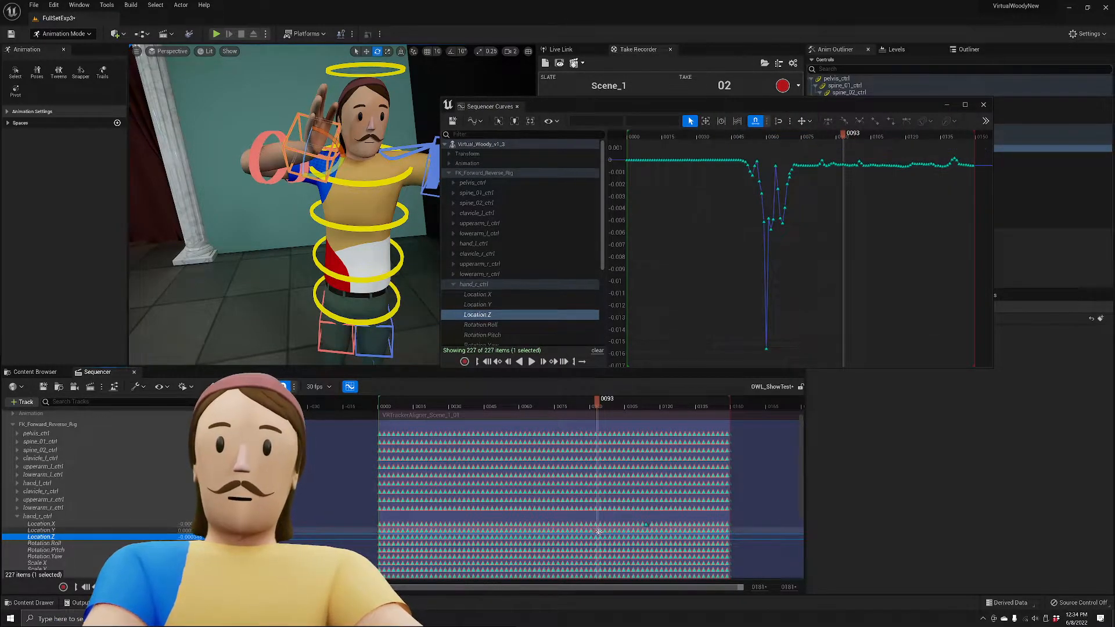
pyautogui.keyDown('ctrl'); pyautogui.scroll(5, 597, 534); pyautogui.keyUp('ctrl')
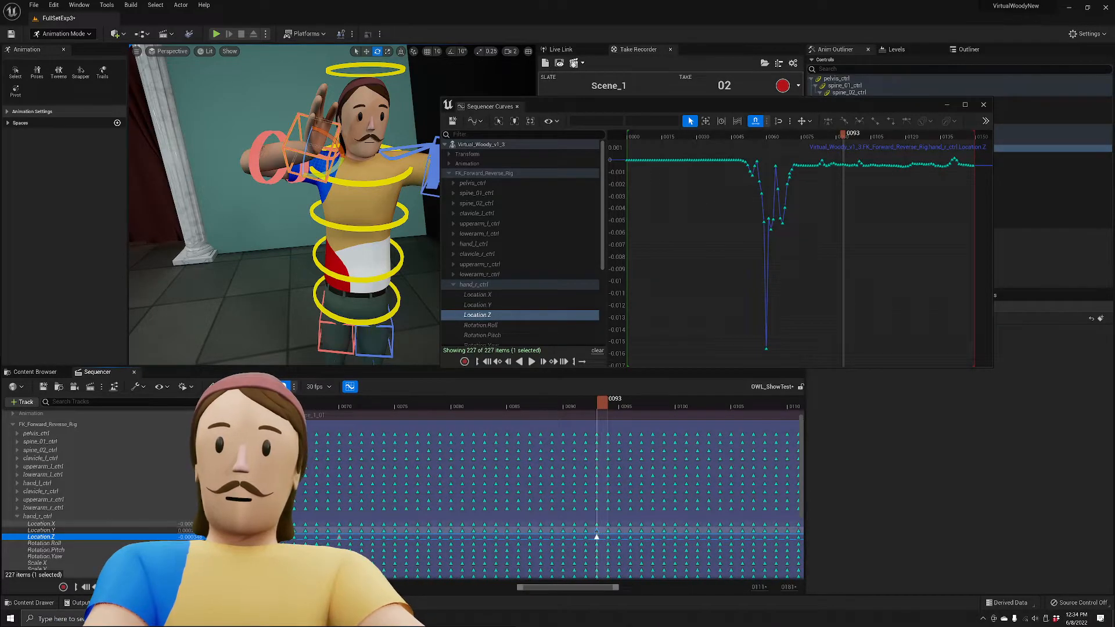
pyautogui.moveTo(189, 538)
pyautogui.mouseDown()
pyautogui.moveTo(154, 538)
pyautogui.moveTo(212, 538)
pyautogui.moveTo(173, 539)
pyautogui.moveTo(207, 537)
pyautogui.moveTo(186, 537)
pyautogui.mouseUp()
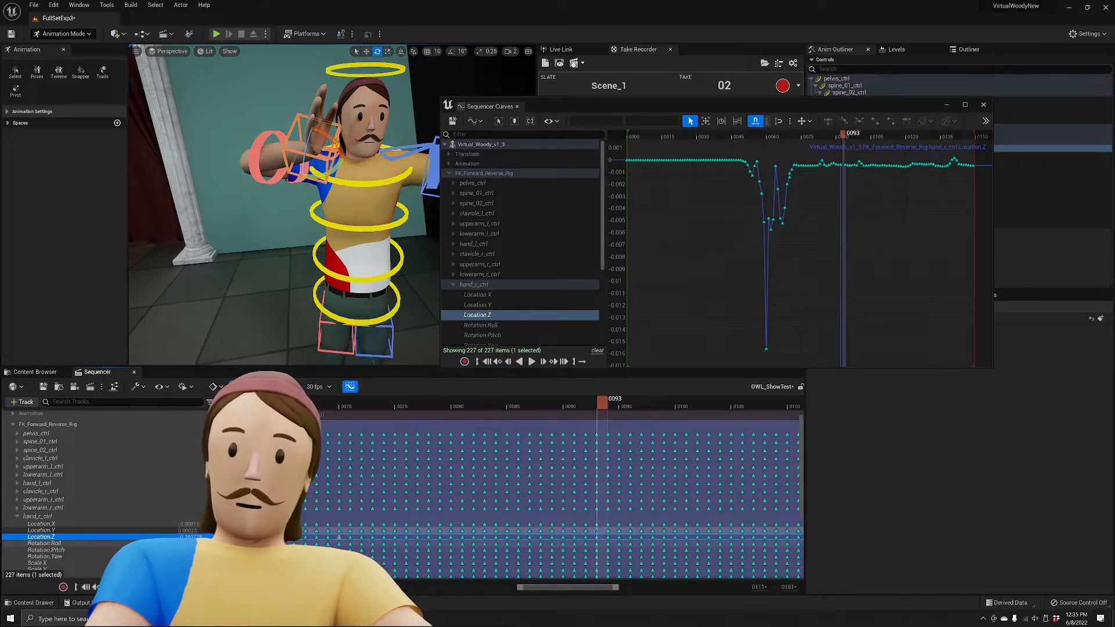
# Select lowerarm_r_ctrl, try rotating the right forearm at frame 93, and undo the rotation.
pyautogui.click(282, 149)
pyautogui.moveTo(282, 149)
pyautogui.mouseDown(button='right')
pyautogui.moveTo(305, 152)
pyautogui.moveTo(272, 152)
pyautogui.mouseUp(button='right')
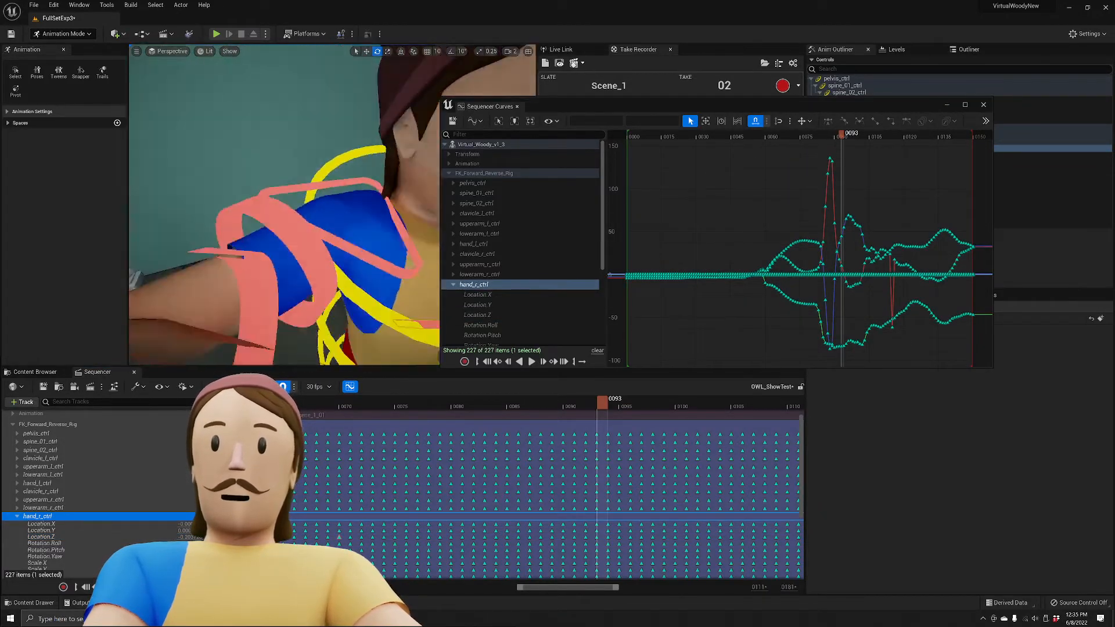
pyautogui.click(320, 233)
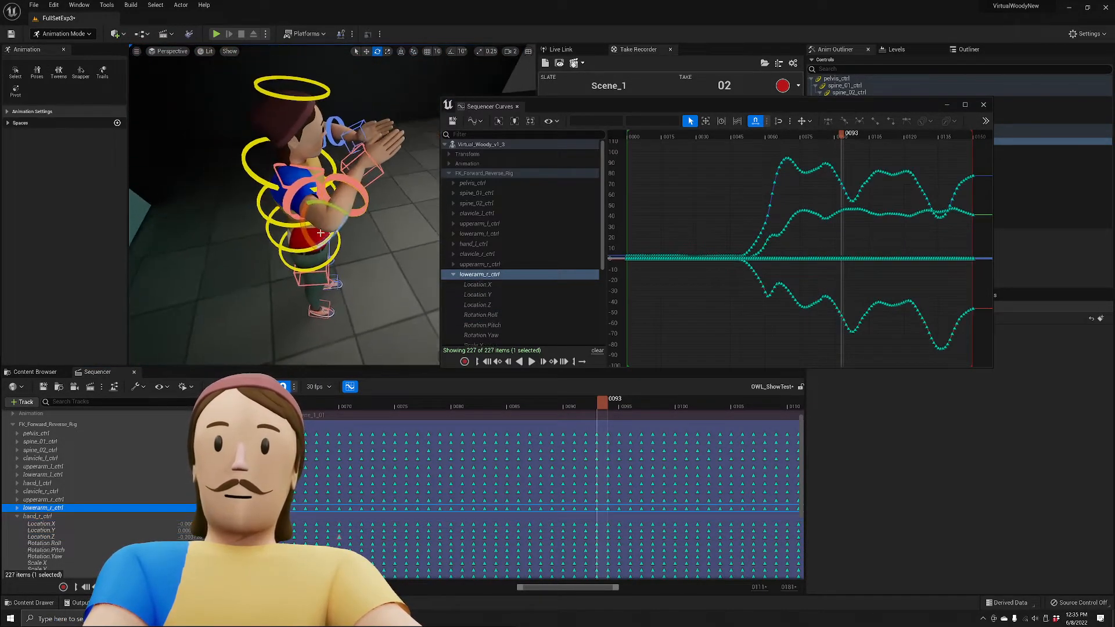
pyautogui.moveTo(342, 230); pyautogui.dragTo(347, 200)
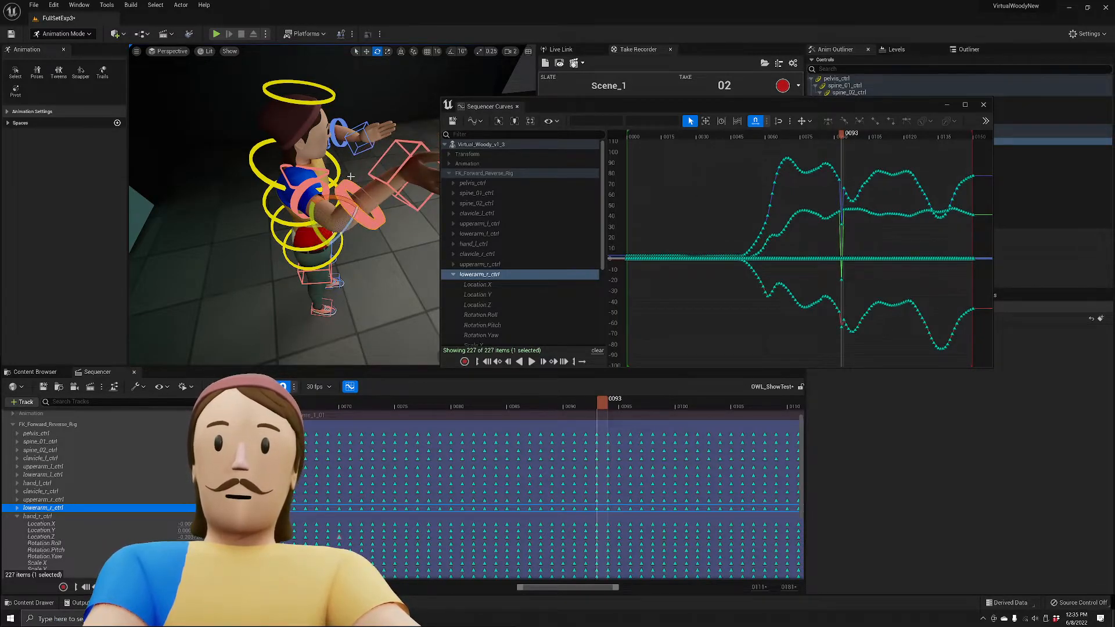
pyautogui.hotkey('ctrl', 'z')
pyautogui.scroll(-1, 497, 494)
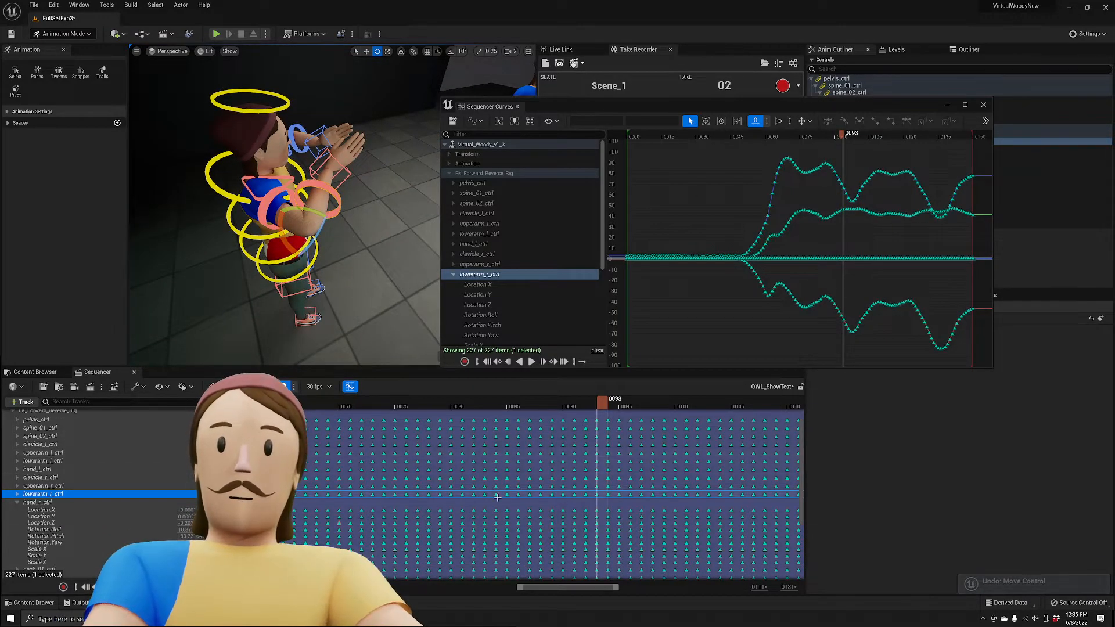
# Select upperarm_r_ctrl, scrub from frame 62 to 87 and examine the raised right arm from the front and side.
pyautogui.moveTo(349, 233); pyautogui.dragTo(311, 232, button='right')
pyautogui.click(303, 236)
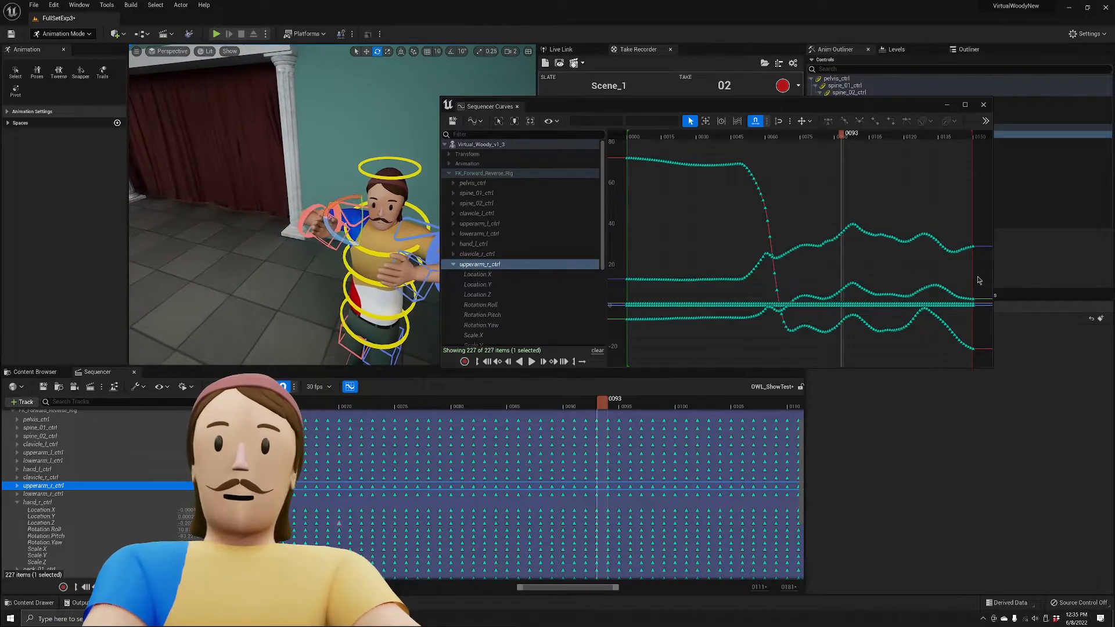
pyautogui.moveTo(181, 235); pyautogui.dragTo(226, 180, button='right')
pyautogui.moveTo(282, 255); pyautogui.dragTo(380, 211, button='right')
pyautogui.click(762, 137)
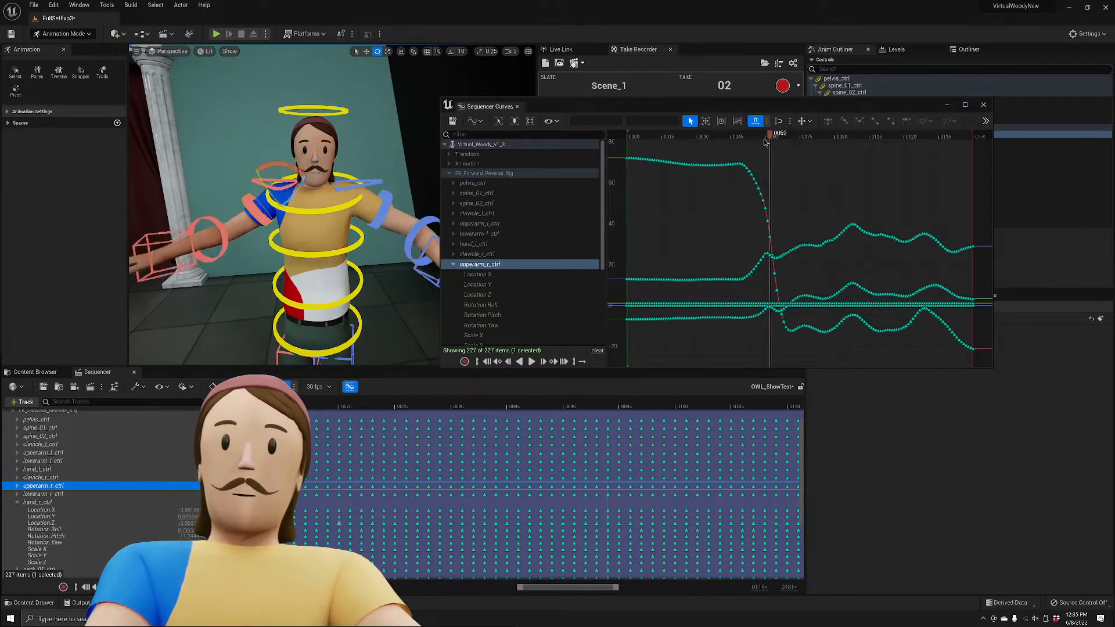
pyautogui.moveTo(766, 147); pyautogui.dragTo(829, 170)
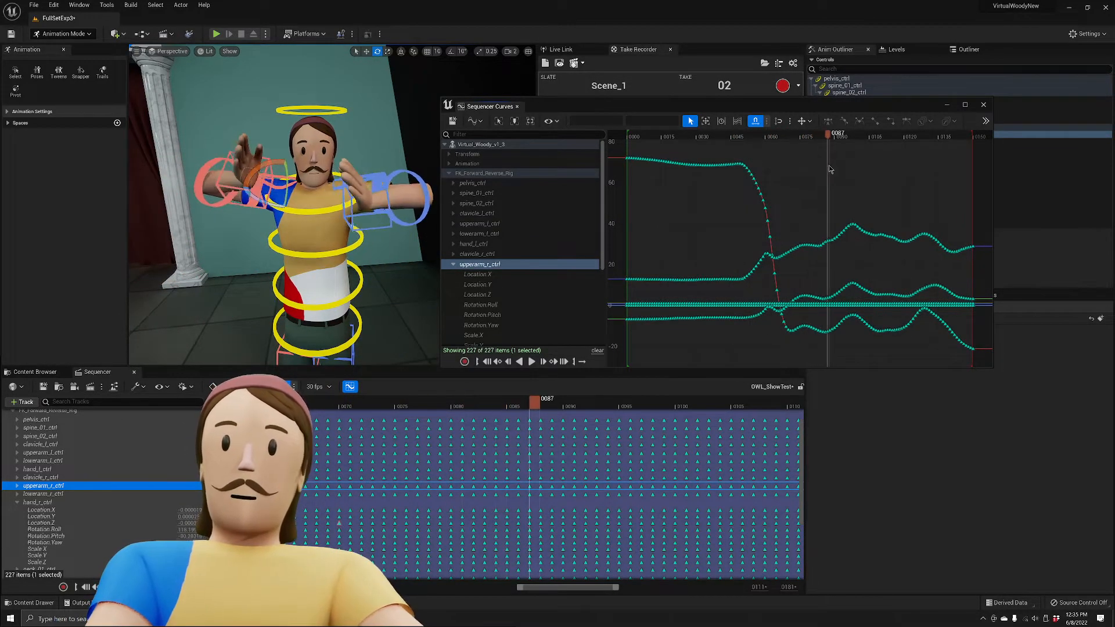
pyautogui.moveTo(823, 276); pyautogui.dragTo(774, 275, button='right')
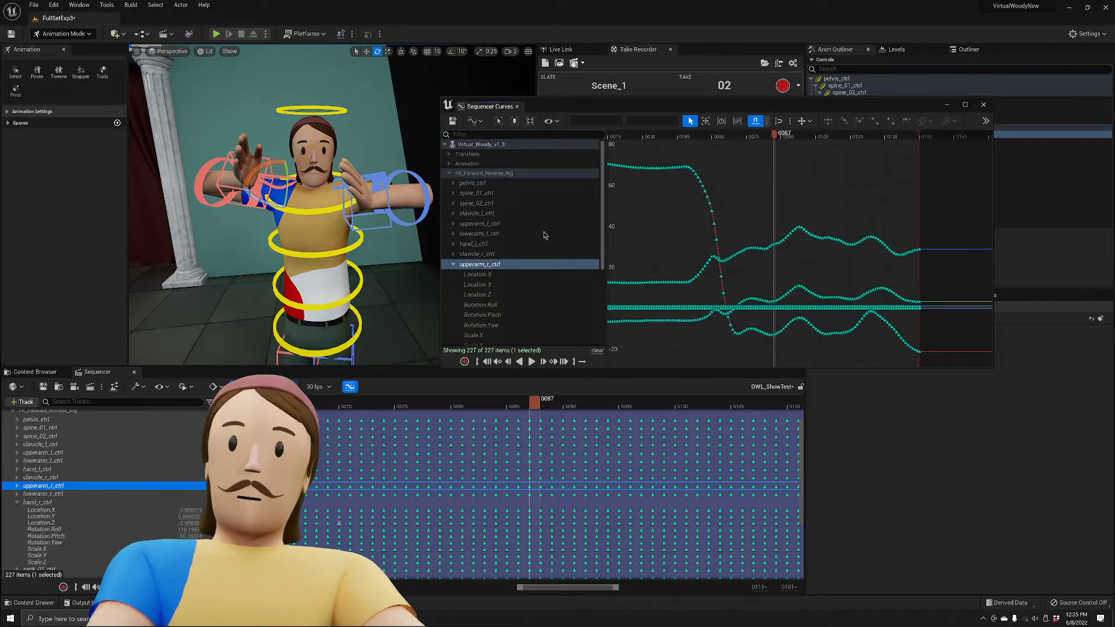
pyautogui.moveTo(380, 160); pyautogui.dragTo(476, 174, button='right')
pyautogui.moveTo(407, 175); pyautogui.dragTo(248, 179, button='right')
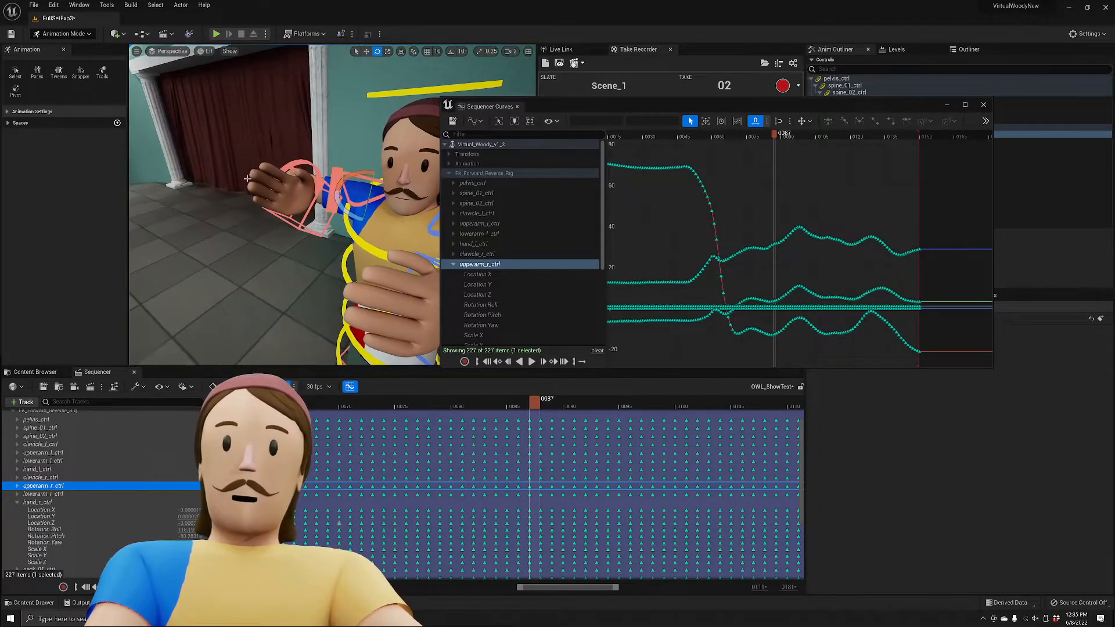
pyautogui.moveTo(342, 194); pyautogui.dragTo(319, 199, button='right')
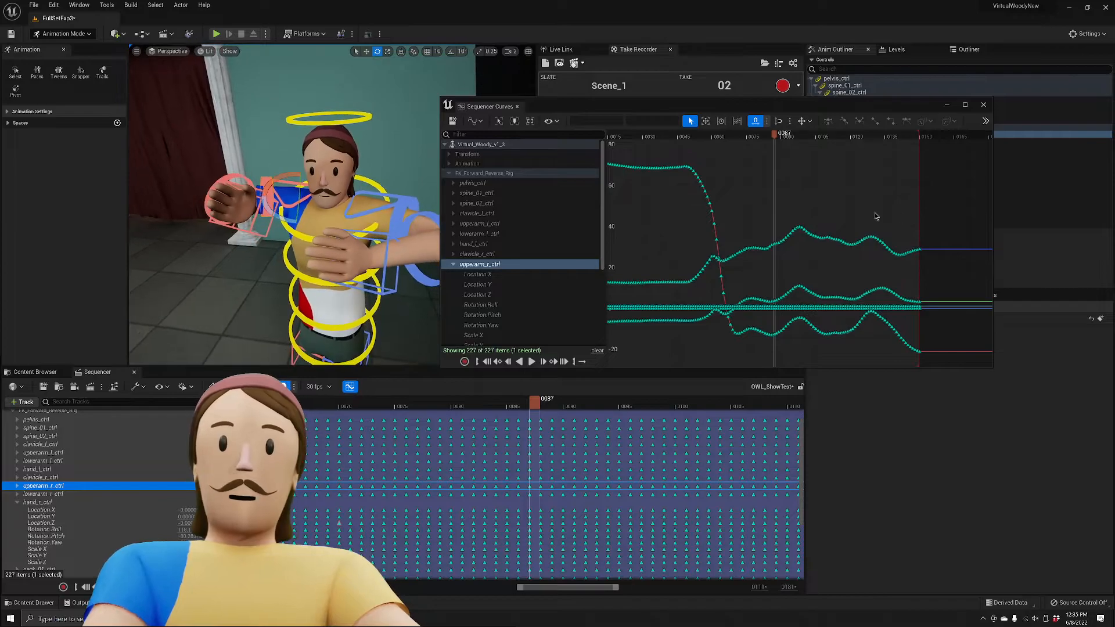
# Go to frame 104, try rotating upperarm_r_ctrl by about 14 degrees from a side view, and undo the rotation.
pyautogui.moveTo(769, 142); pyautogui.dragTo(816, 148)
pyautogui.keyDown('alt'); pyautogui.moveTo(369, 168); pyautogui.dragTo(499, 203); pyautogui.keyUp('alt')
pyautogui.keyDown('alt'); pyautogui.moveTo(360, 182); pyautogui.dragTo(282, 193); pyautogui.keyUp('alt')
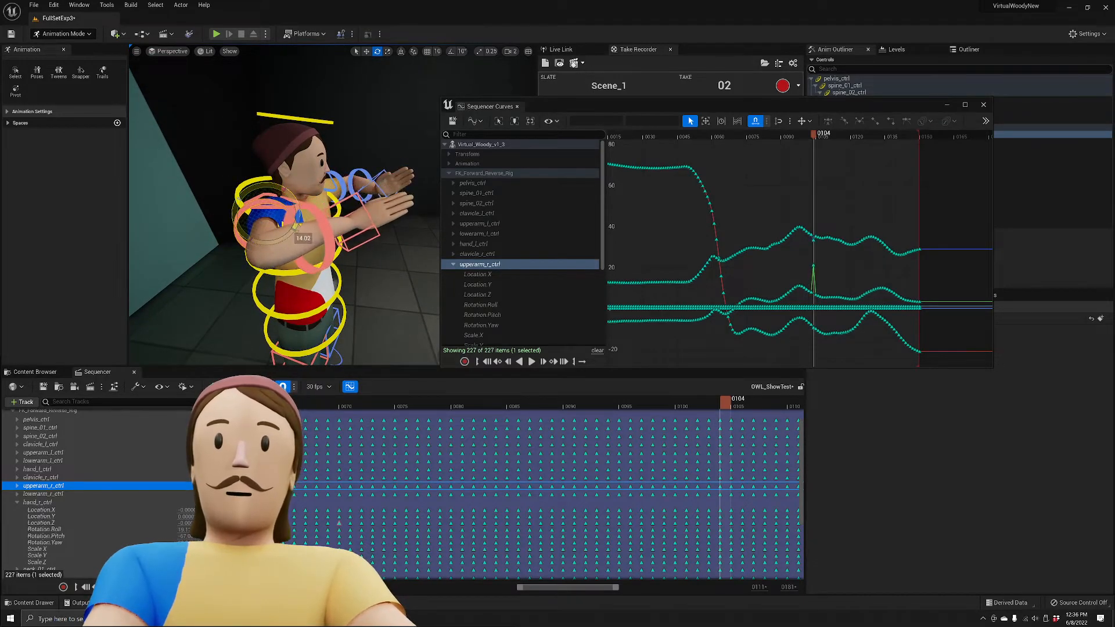
pyautogui.scroll(4, 826, 269)
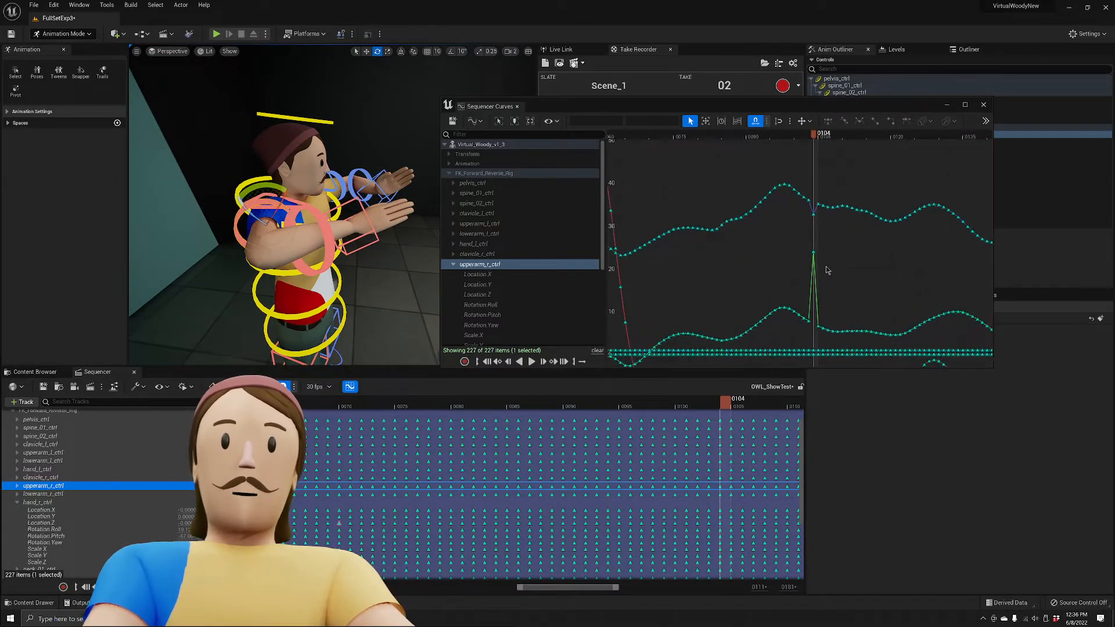
pyautogui.hotkey('ctrl', 'z')
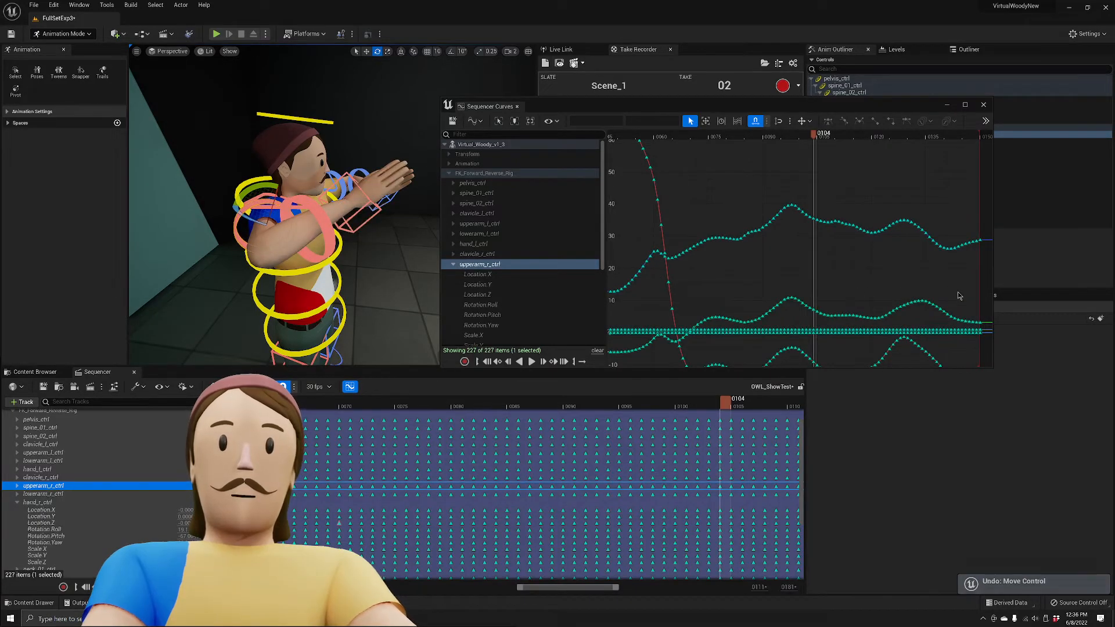
pyautogui.scroll(-2, 959, 296)
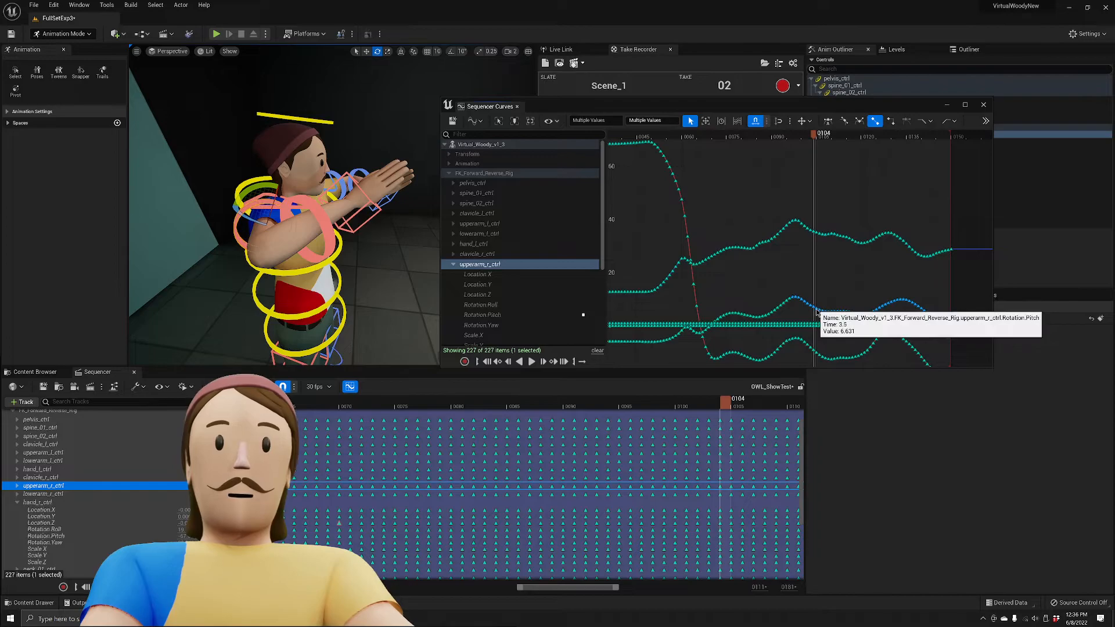
# Try raising upperarm_r_ctrl's Rotation Pitch keys from about frame 98 onward, check frame 100, and undo the key move.
pyautogui.moveTo(816, 312); pyautogui.dragTo(819, 271)
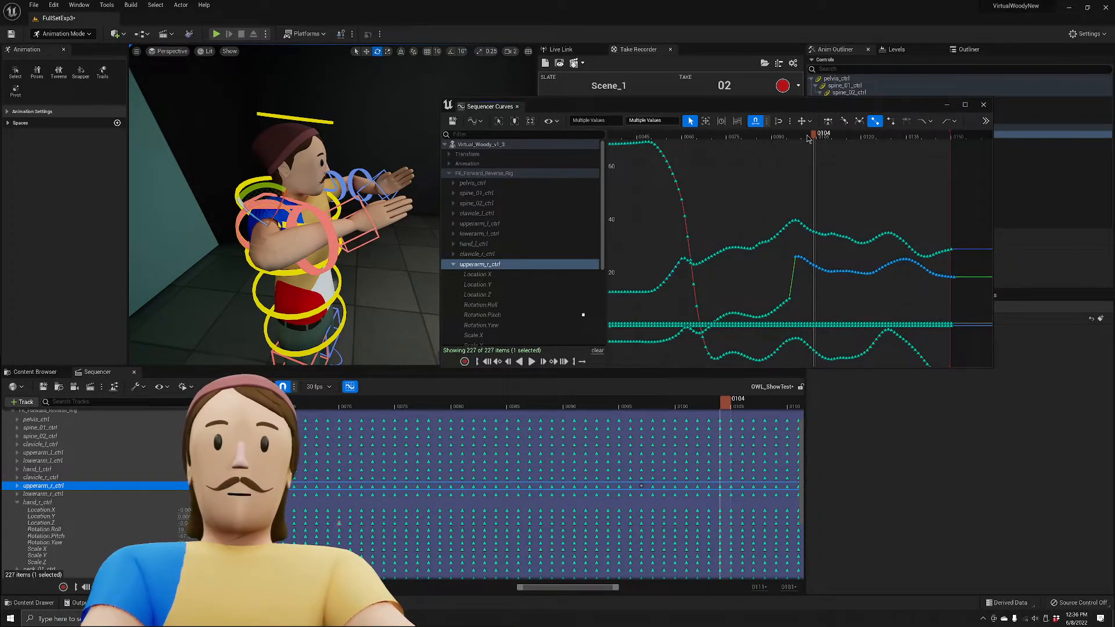
pyautogui.moveTo(807, 138)
pyautogui.mouseDown()
pyautogui.moveTo(782, 140)
pyautogui.moveTo(803, 146)
pyautogui.mouseUp()
pyautogui.hotkey('ctrl', 'z')
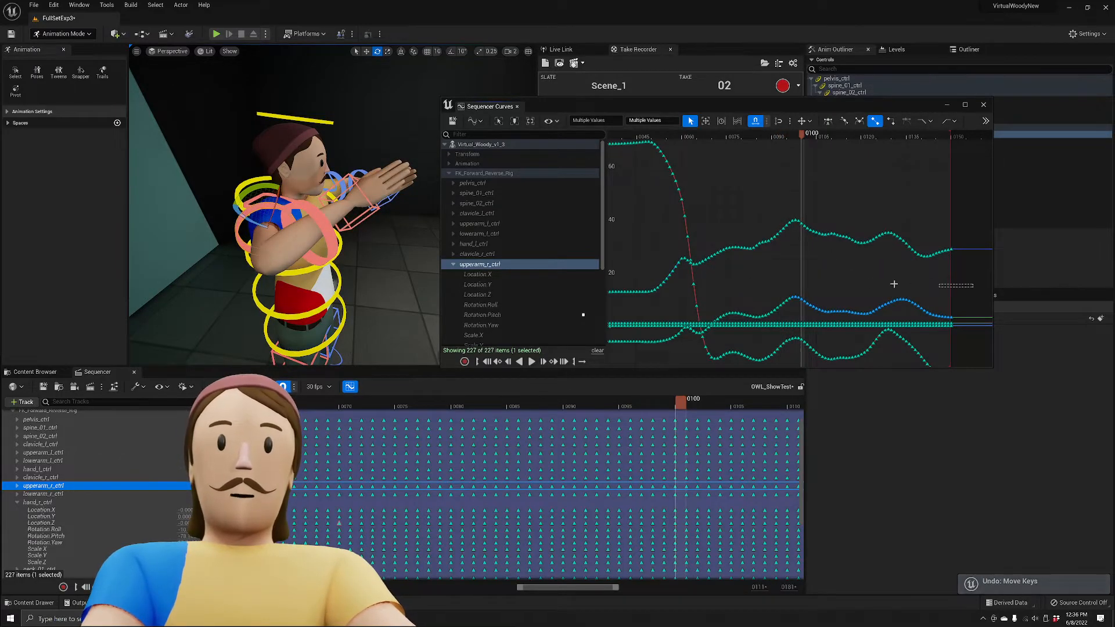
# Go to frame 65 and isolate upperarm_r_ctrl's Rotation Pitch curve in the curve editor.
pyautogui.moveTo(706, 318); pyautogui.dragTo(707, 318)
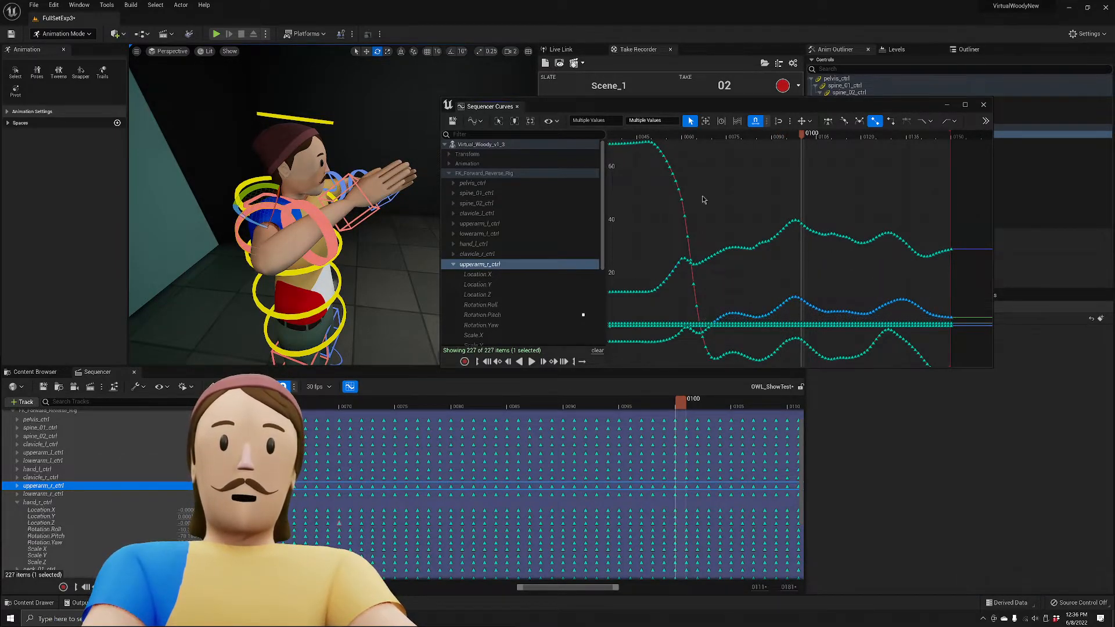
pyautogui.moveTo(667, 136); pyautogui.dragTo(699, 147)
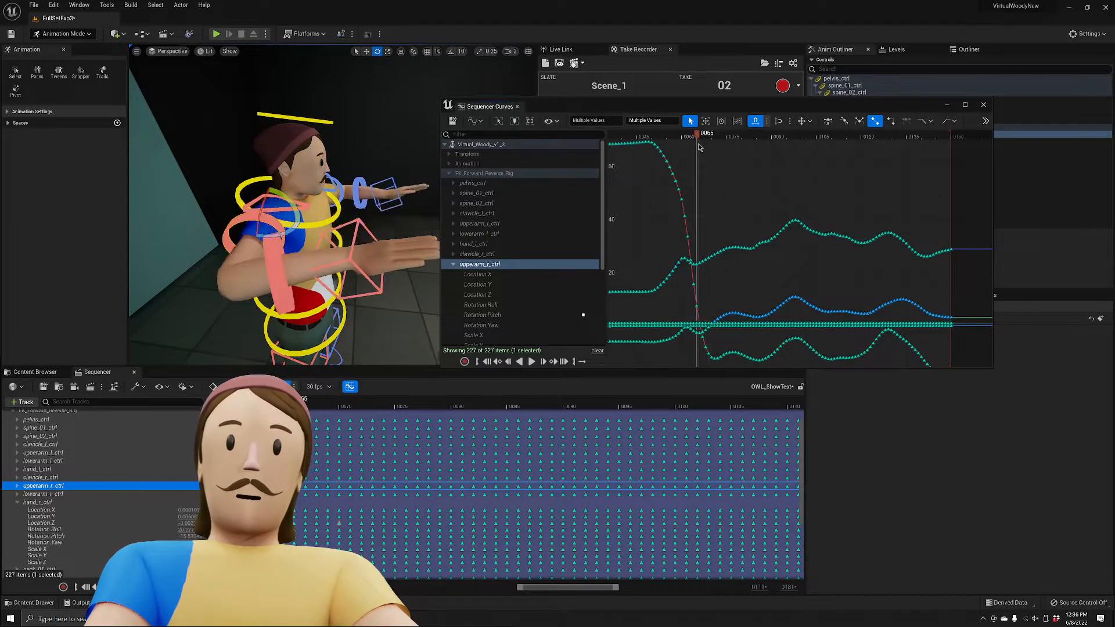
pyautogui.scroll(3, 701, 315)
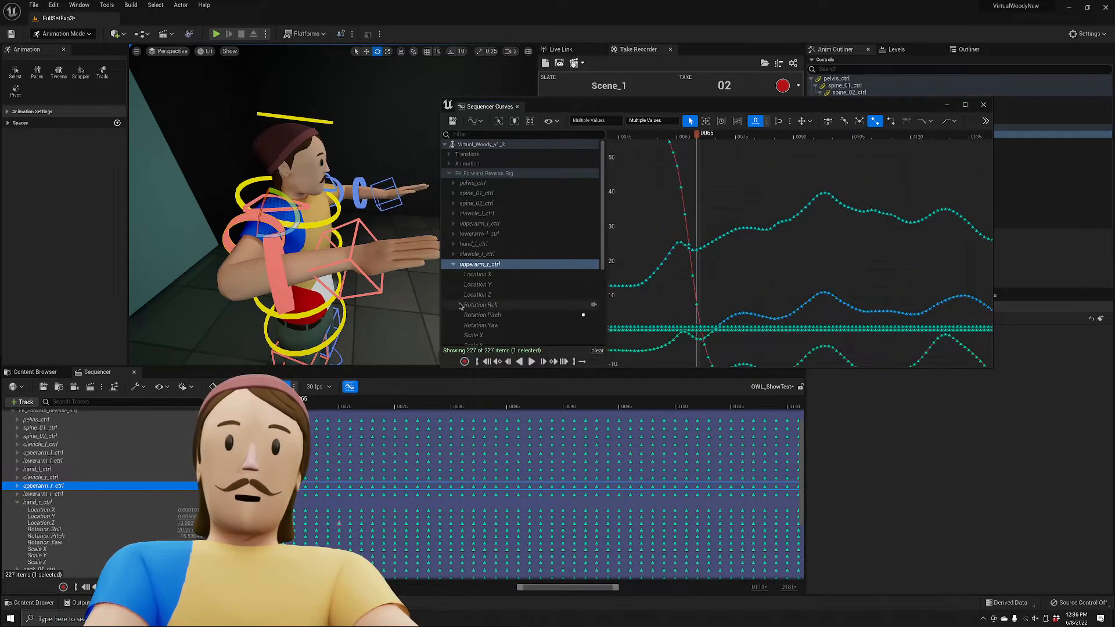
pyautogui.click(493, 285)
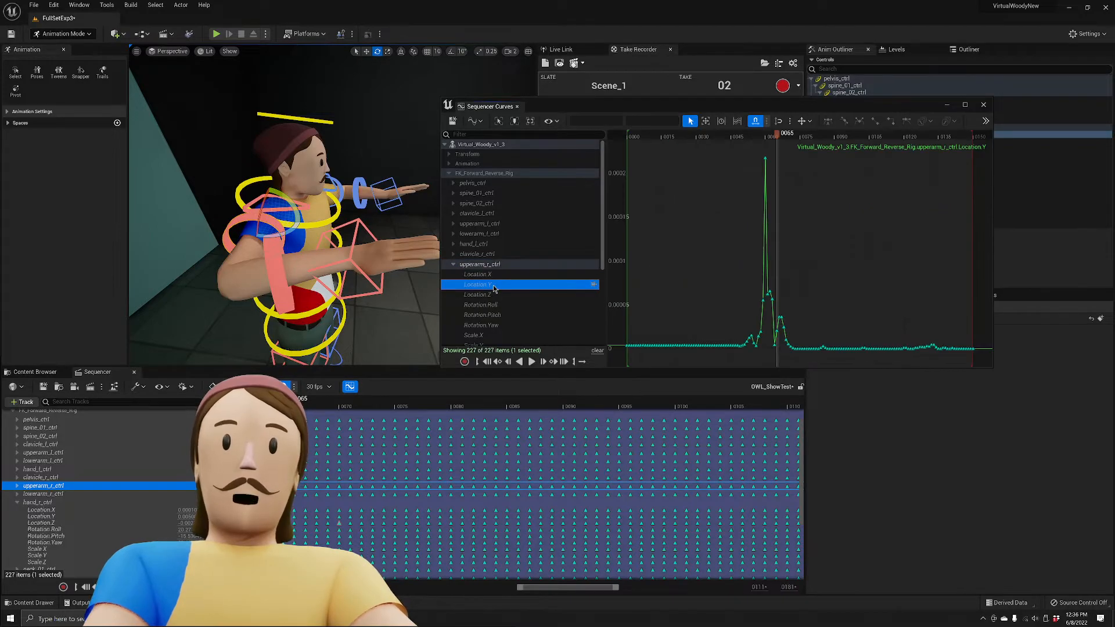
pyautogui.scroll(-2, 502, 321)
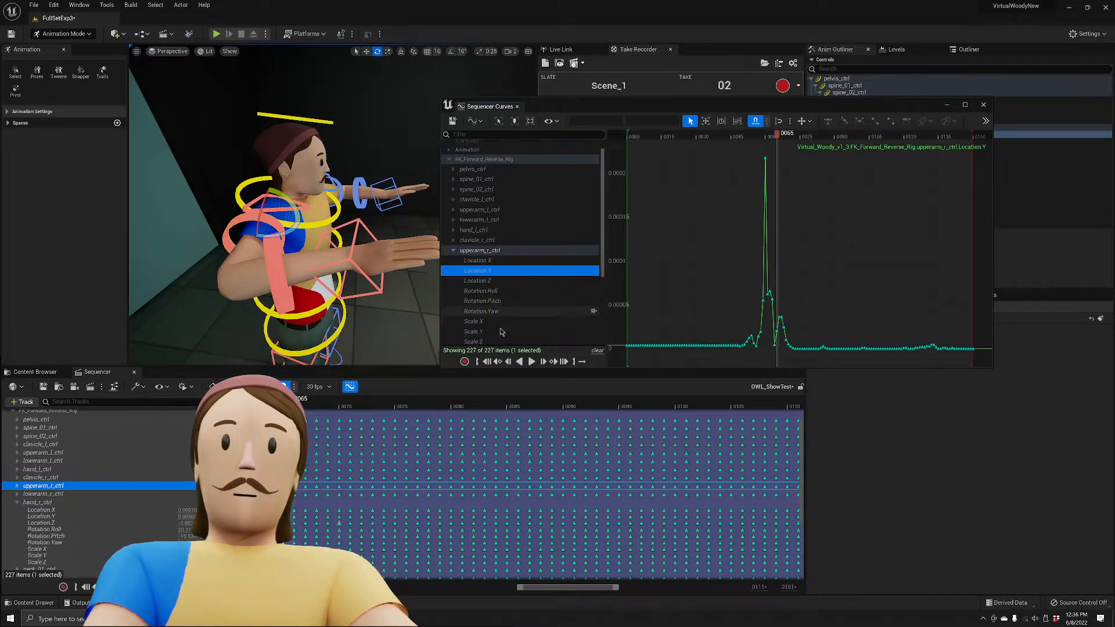
pyautogui.click(503, 288)
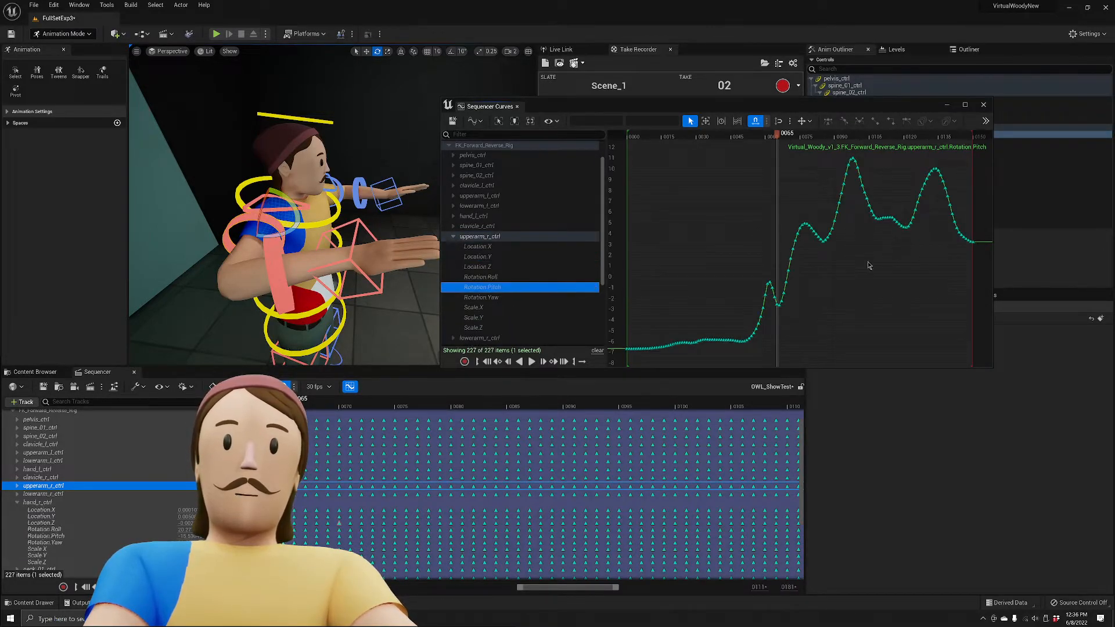
pyautogui.click(501, 277)
pyautogui.keyDown('shift'); pyautogui.click(503, 297); pyautogui.keyUp('shift')
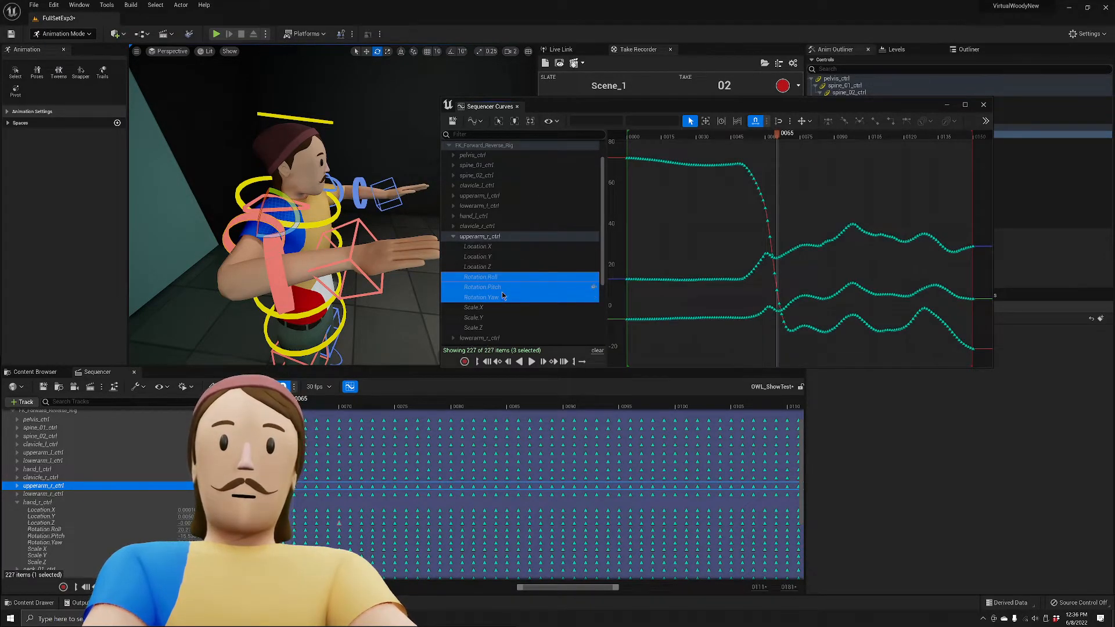
pyautogui.click(501, 286)
pyautogui.scroll(-2, 849, 272)
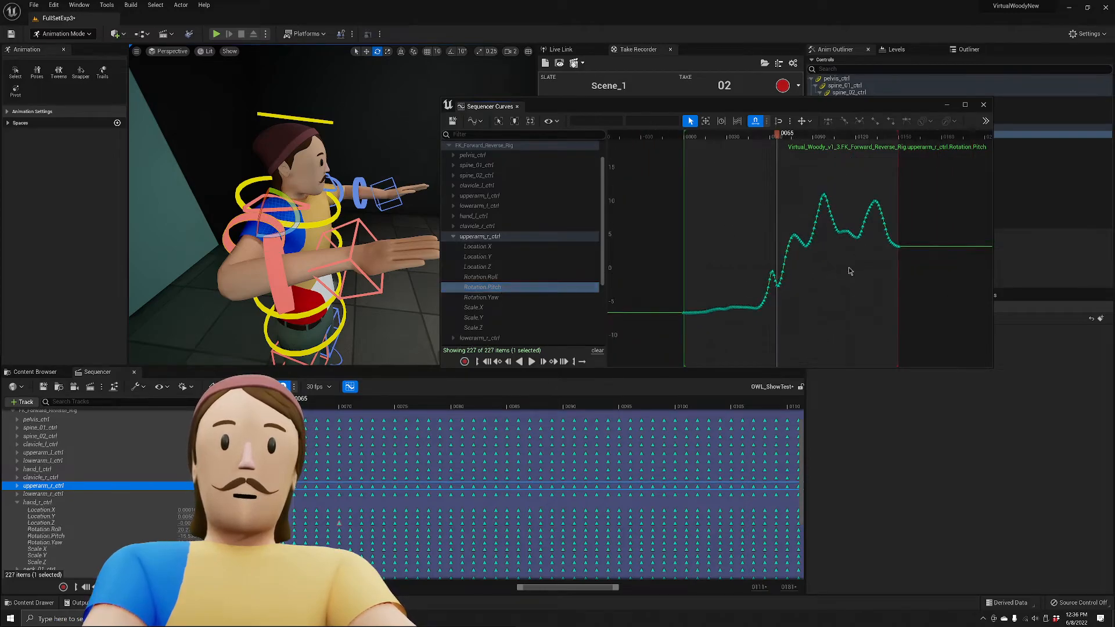
# Raise all Rotation Pitch keys from frame 65 onward, bringing the frame 65 key to about 5.4, and undo the surplus move.
pyautogui.moveTo(819, 286); pyautogui.dragTo(773, 310)
pyautogui.moveTo(785, 258); pyautogui.dragTo(803, 235)
pyautogui.scroll(-2, 813, 255)
pyautogui.scroll(-3, 813, 255)
pyautogui.scroll(5, 795, 215)
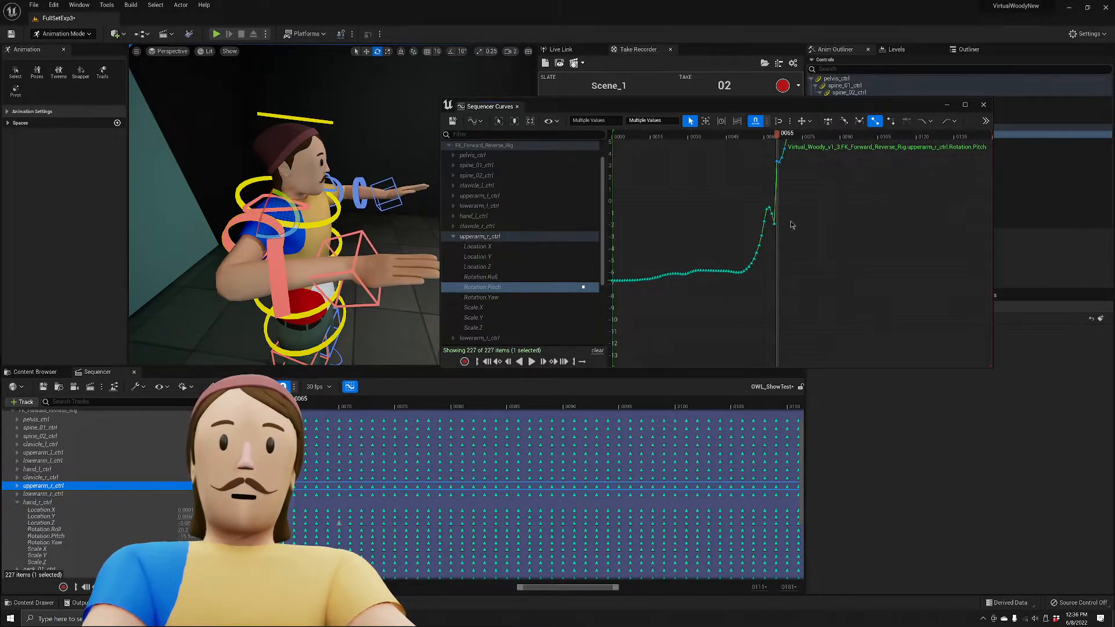
pyautogui.hotkey('ctrl', 'z')
pyautogui.scroll(-4, 803, 226)
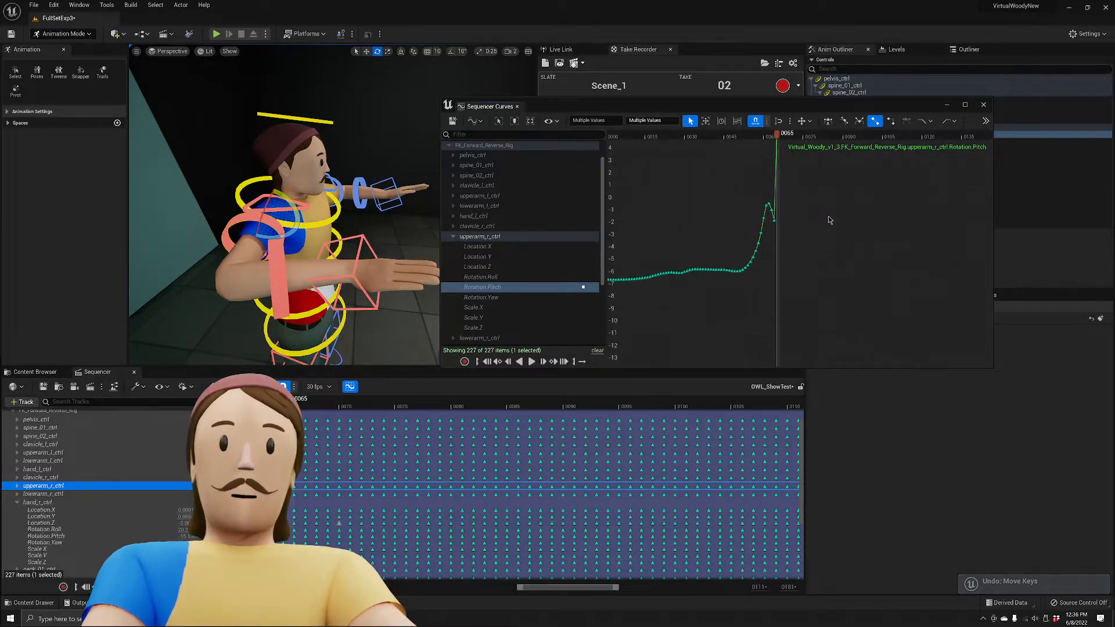
# Smooth the Rotation Pitch jump by raising the frame 64 key to about 2.81 and the frame 63 key to about 1.
pyautogui.moveTo(838, 110); pyautogui.dragTo(771, 146)
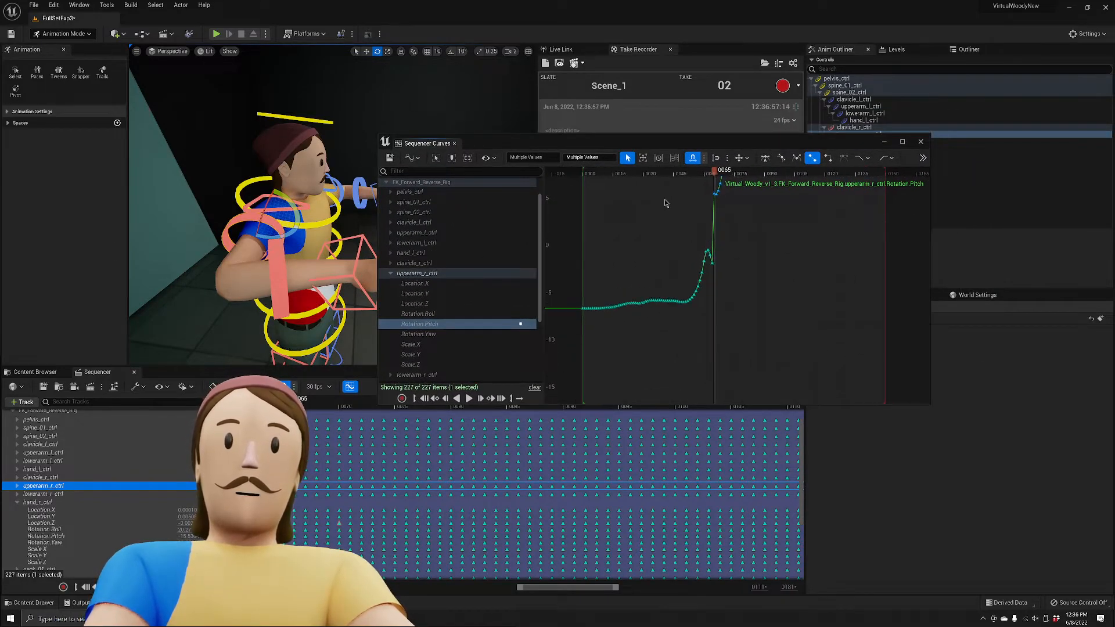
pyautogui.moveTo(781, 241); pyautogui.dragTo(734, 332, button='right')
pyautogui.scroll(6, 679, 323)
pyautogui.moveTo(666, 360); pyautogui.dragTo(669, 277)
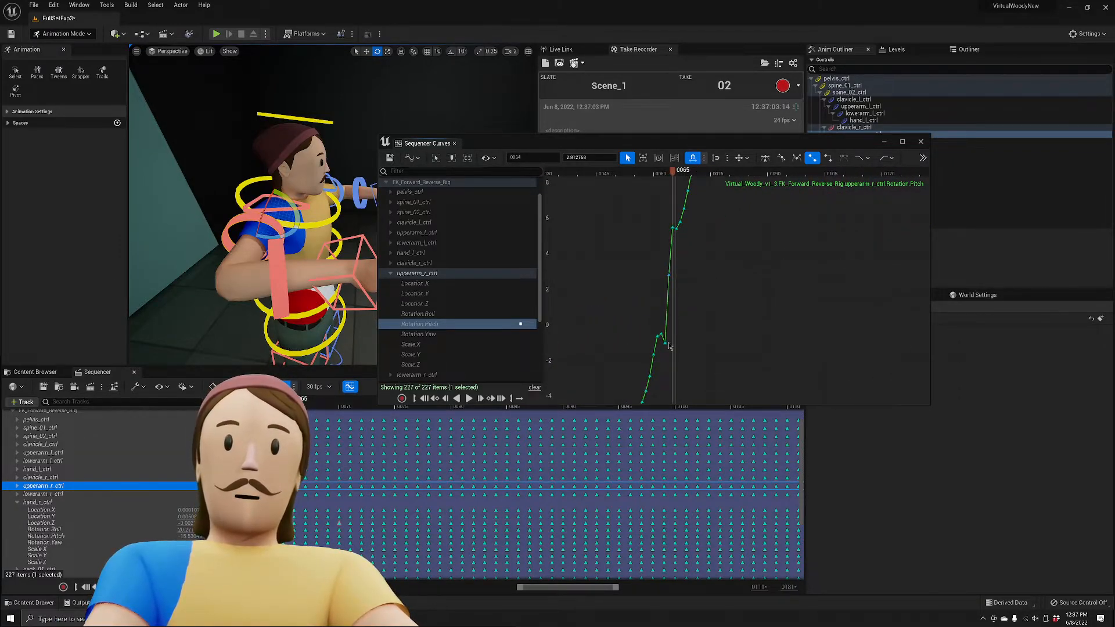
pyautogui.moveTo(665, 343); pyautogui.dragTo(665, 307)
pyautogui.press('a')
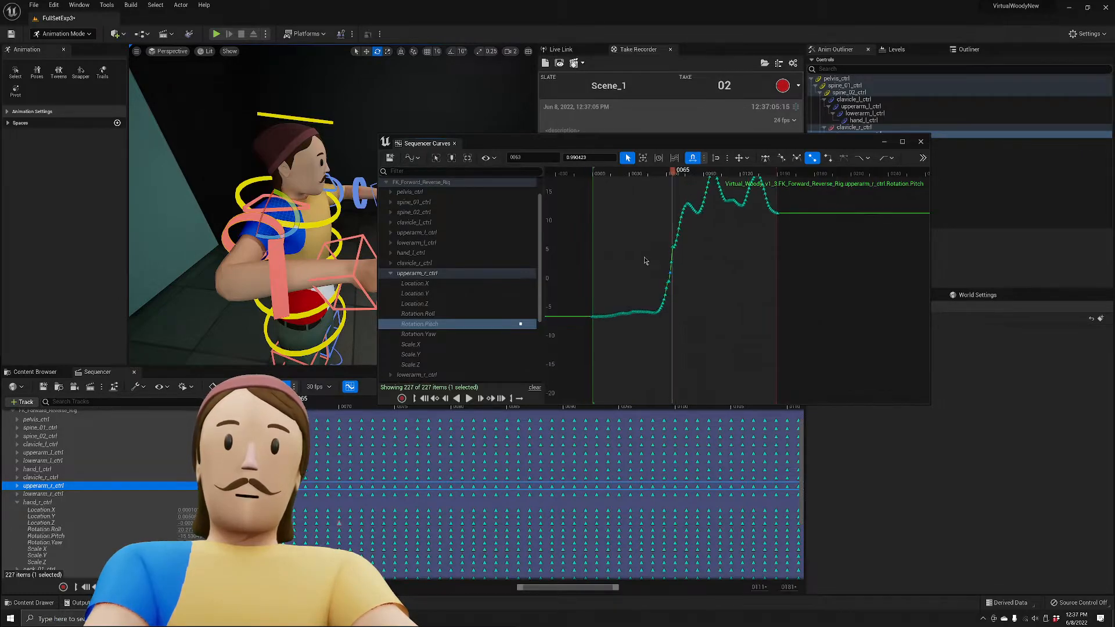
# Play the animation from frame 65 to 119, and examine the adjusted right arm from the front at frame 112.
pyautogui.press('space')
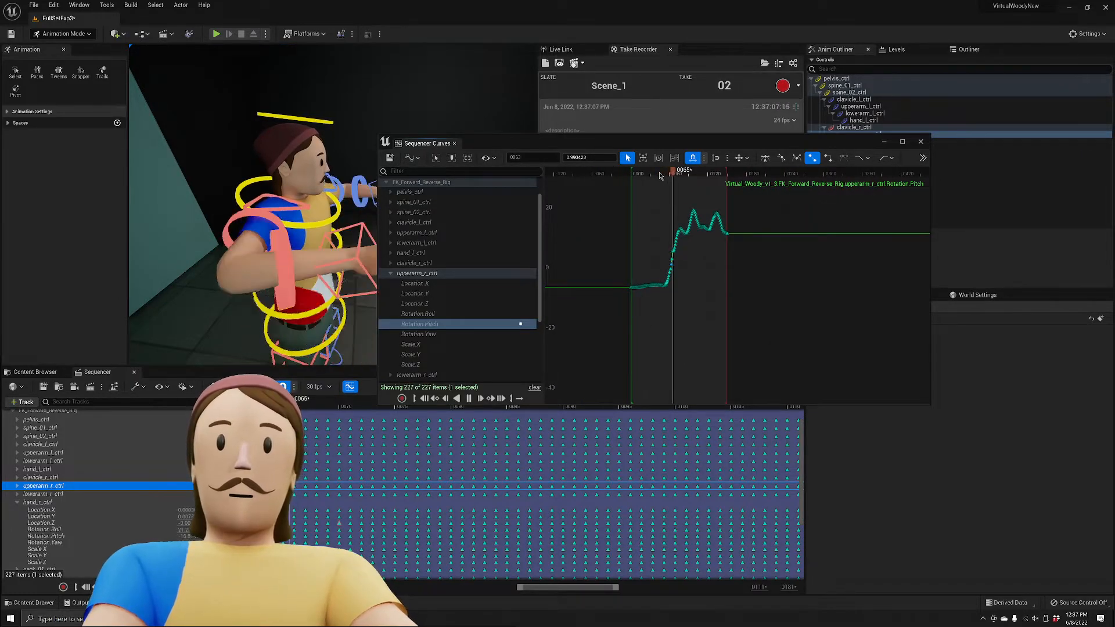
pyautogui.press('space')
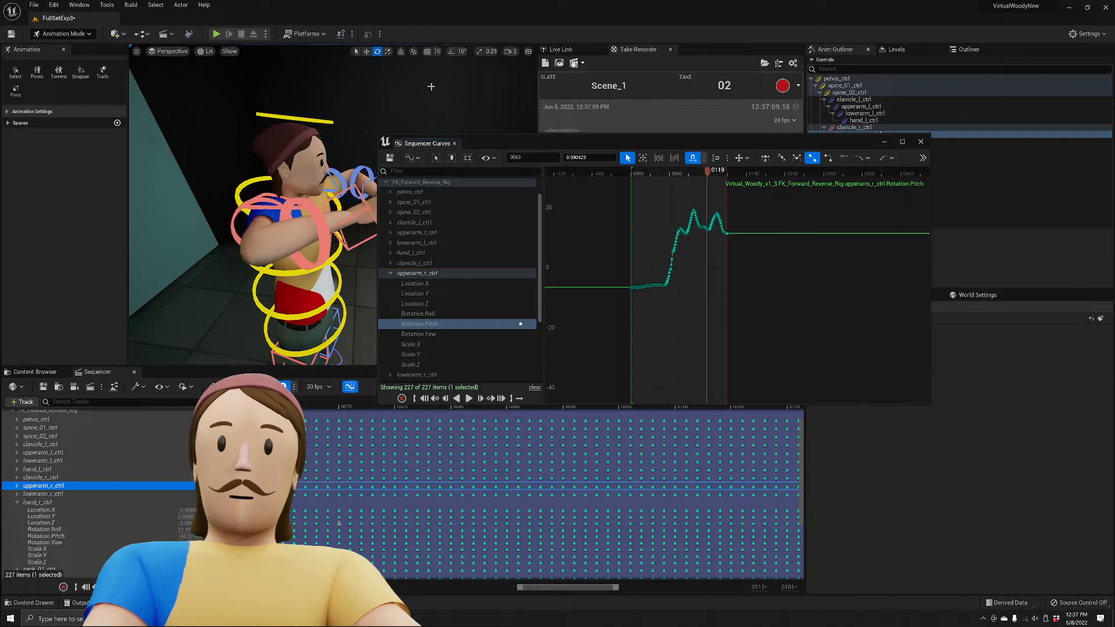
pyautogui.keyDown('alt'); pyautogui.moveTo(430, 85); pyautogui.dragTo(314, 93); pyautogui.keyUp('alt')
pyautogui.moveTo(313, 93); pyautogui.dragTo(261, 101, button='right')
pyautogui.moveTo(705, 169)
pyautogui.mouseDown()
pyautogui.moveTo(684, 177)
pyautogui.moveTo(703, 183)
pyautogui.mouseUp()
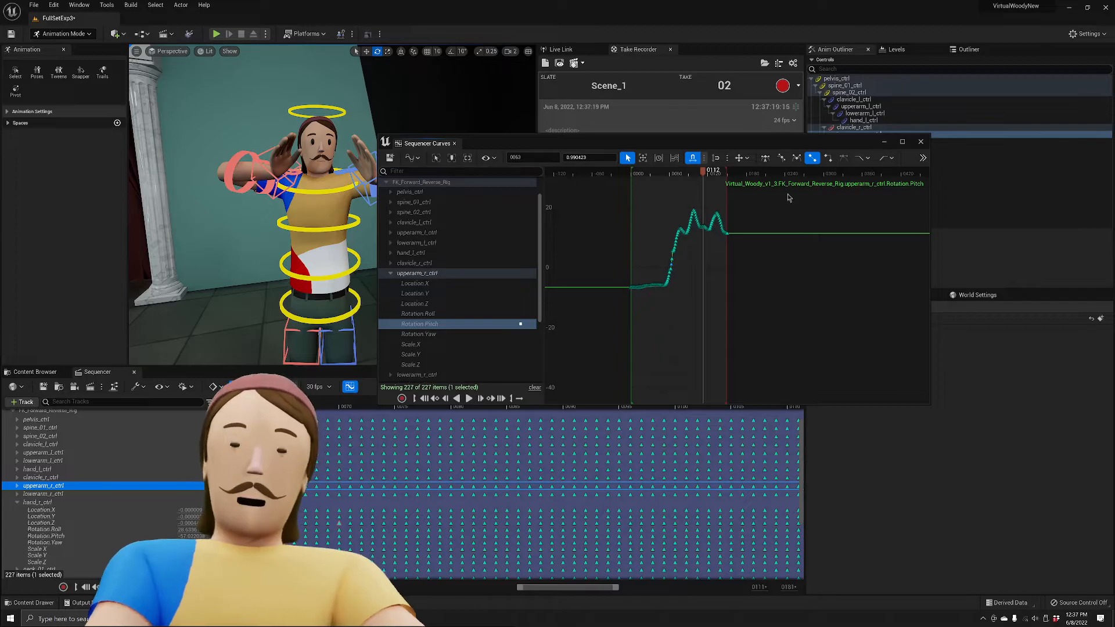
# Put the curve editor away, turn the view to the character's side, and inspect the thigh_r_ctrl and spine_02_ctrl controls and their tracks.
pyautogui.moveTo(702, 232)
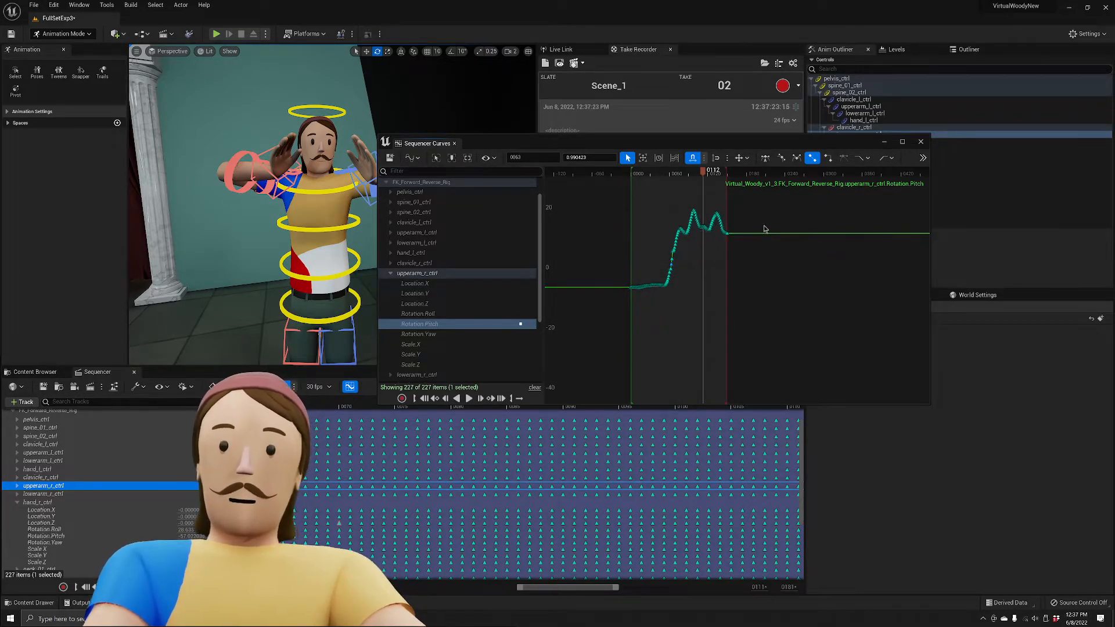
pyautogui.click(884, 142)
pyautogui.moveTo(271, 250); pyautogui.dragTo(387, 167, button='right')
pyautogui.click(319, 240)
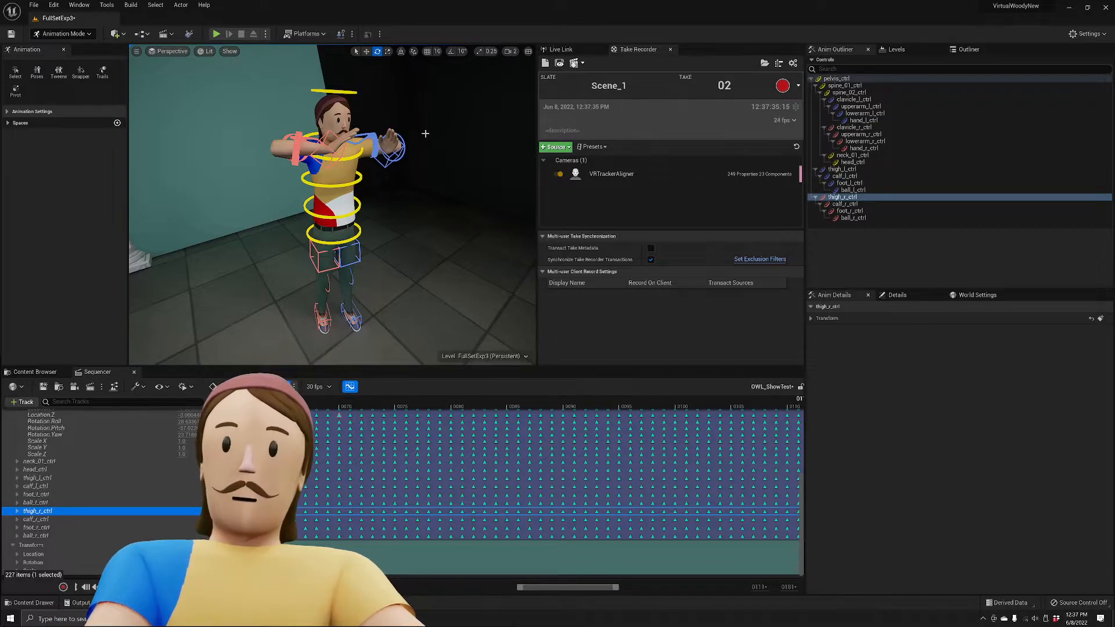
pyautogui.click(358, 183)
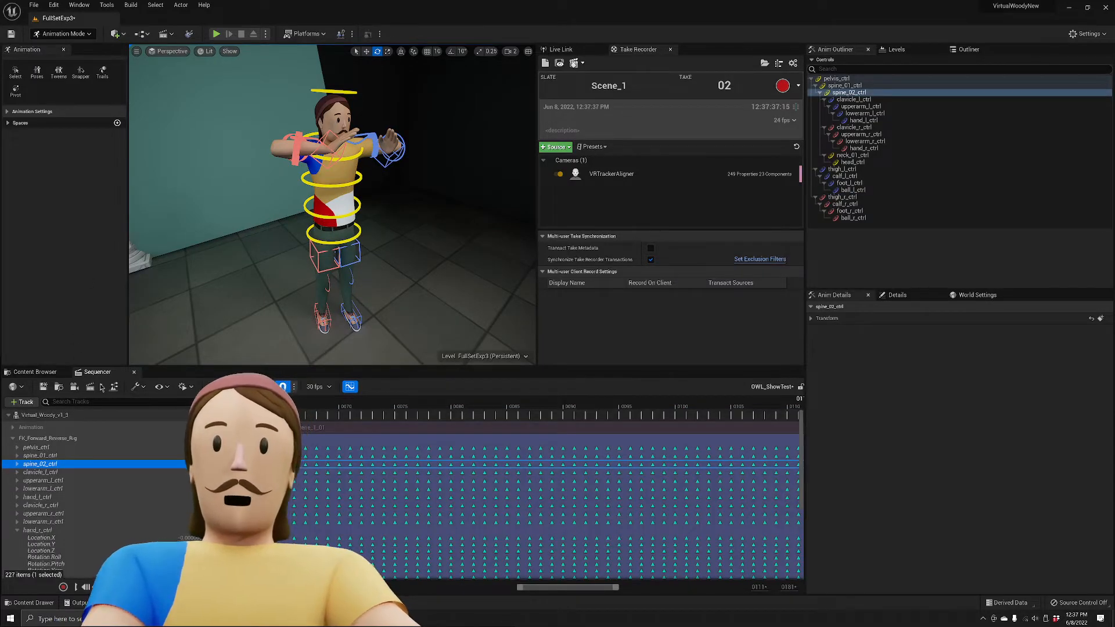
pyautogui.scroll(-3, 314, 493)
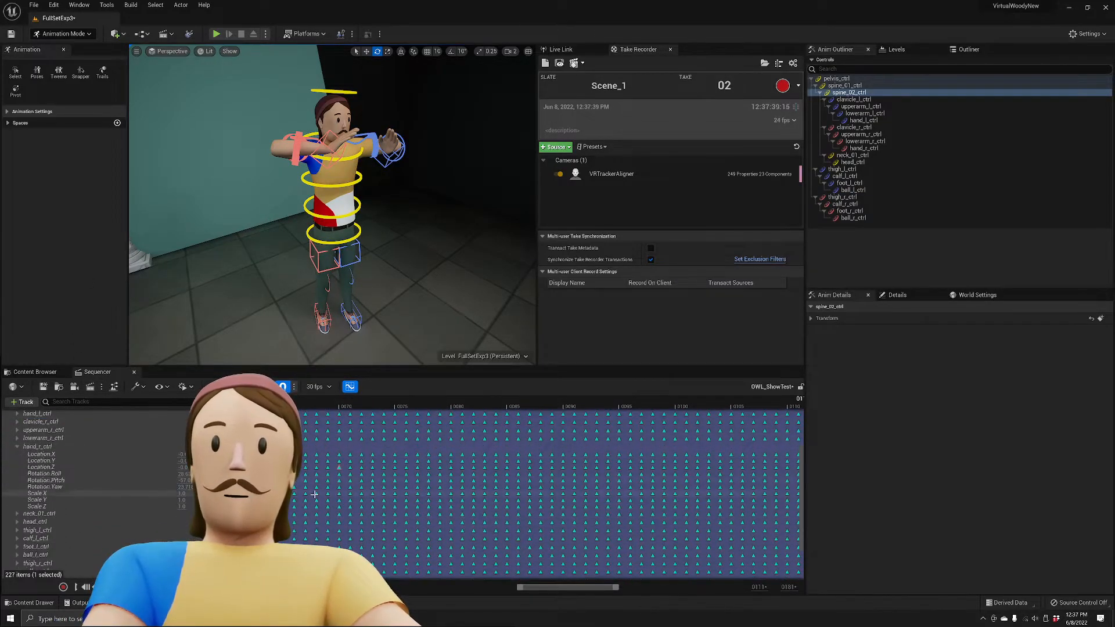
pyautogui.scroll(3, 314, 494)
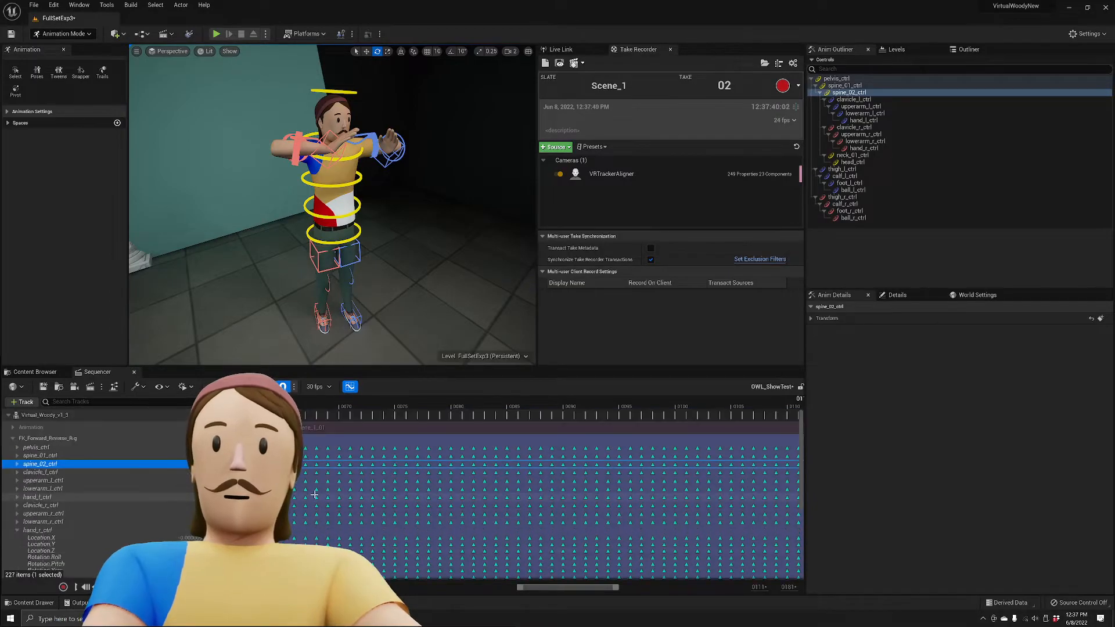
# Open the FK_Forward_Reverse_Rig asset from the ControlRigs folder.
pyautogui.click(50, 372)
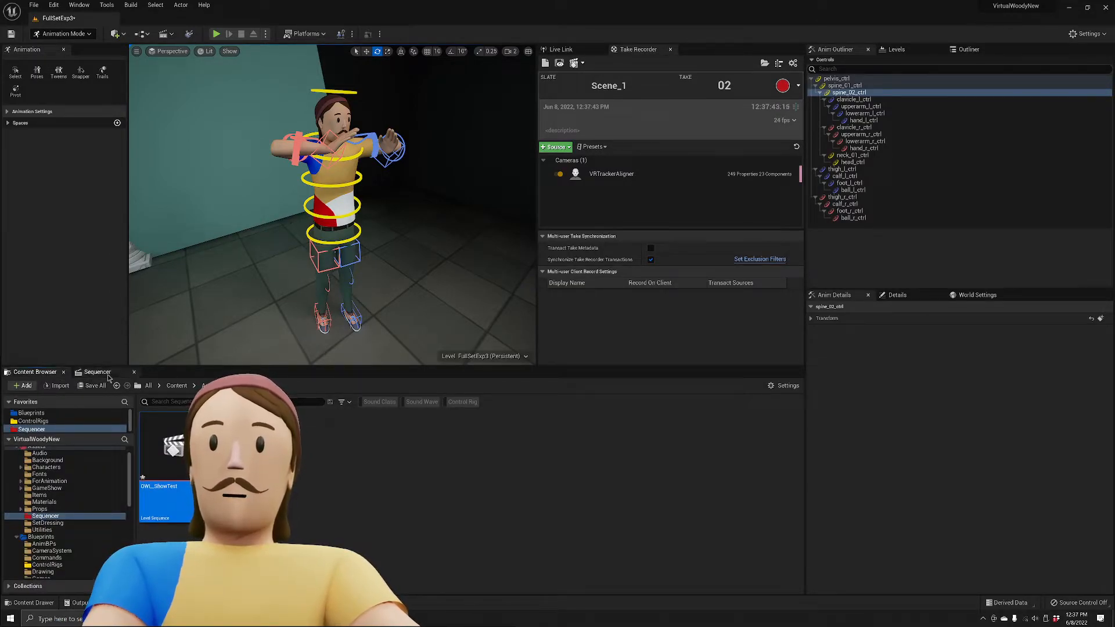
pyautogui.click(33, 421)
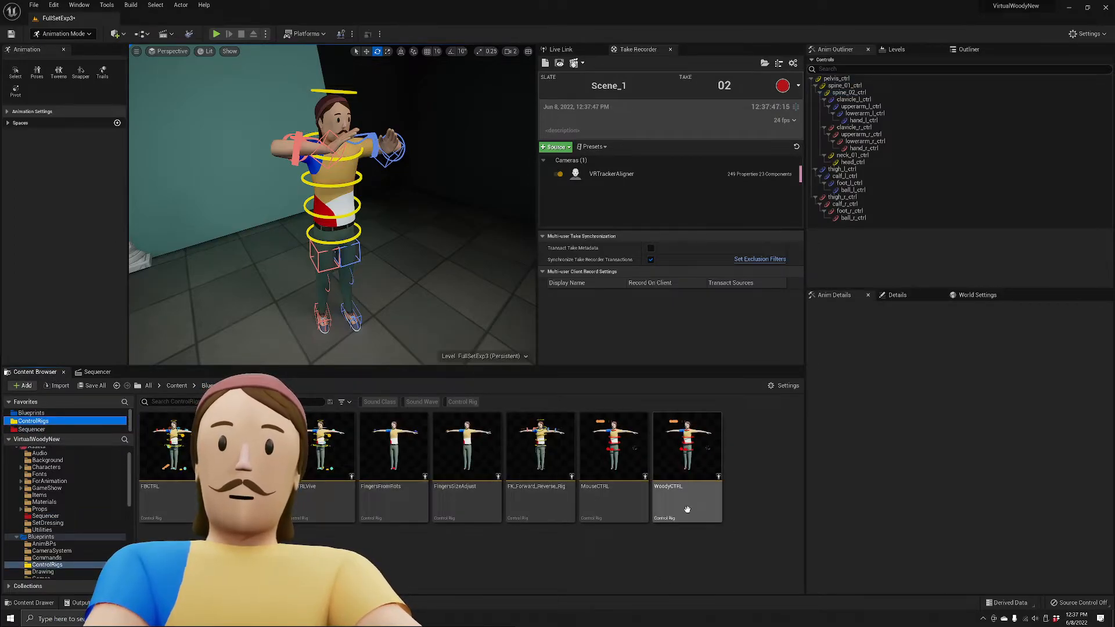
pyautogui.doubleClick(532, 455)
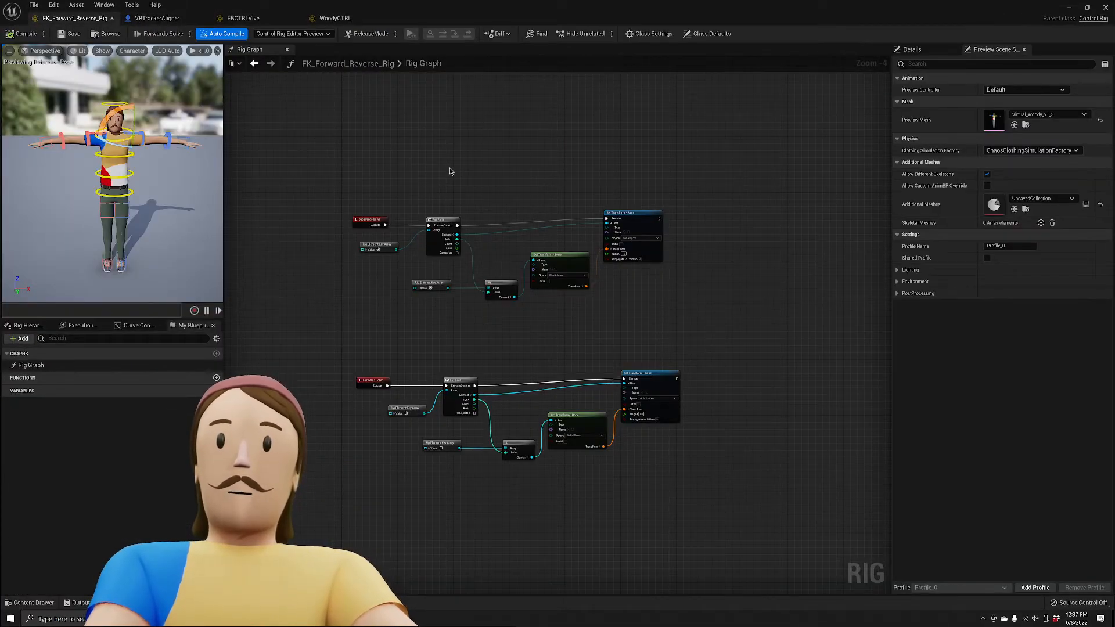
# Survey the whole rig graph, comparing the Backwards Solve and Forwards Solve node chains.
pyautogui.scroll(1, 482, 343)
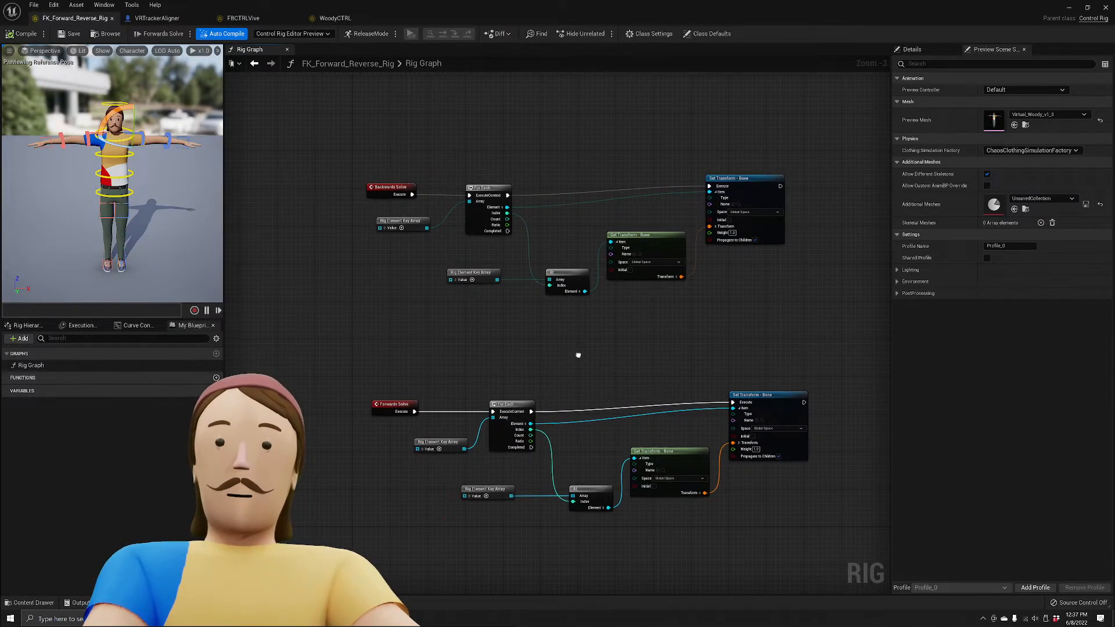
pyautogui.moveTo(580, 356); pyautogui.dragTo(537, 360, button='right')
pyautogui.scroll(-2, 438, 343)
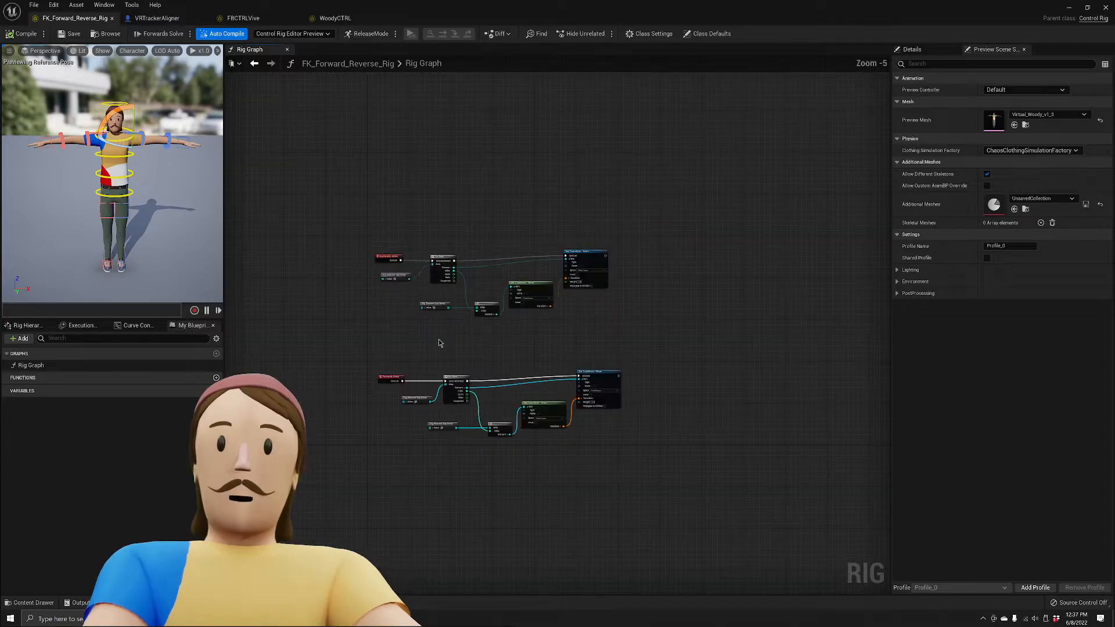
pyautogui.scroll(-5, 563, 292)
pyautogui.moveTo(778, 292); pyautogui.dragTo(593, 300, button='right')
pyautogui.moveTo(769, 194); pyautogui.dragTo(256, 487)
pyautogui.click(506, 332)
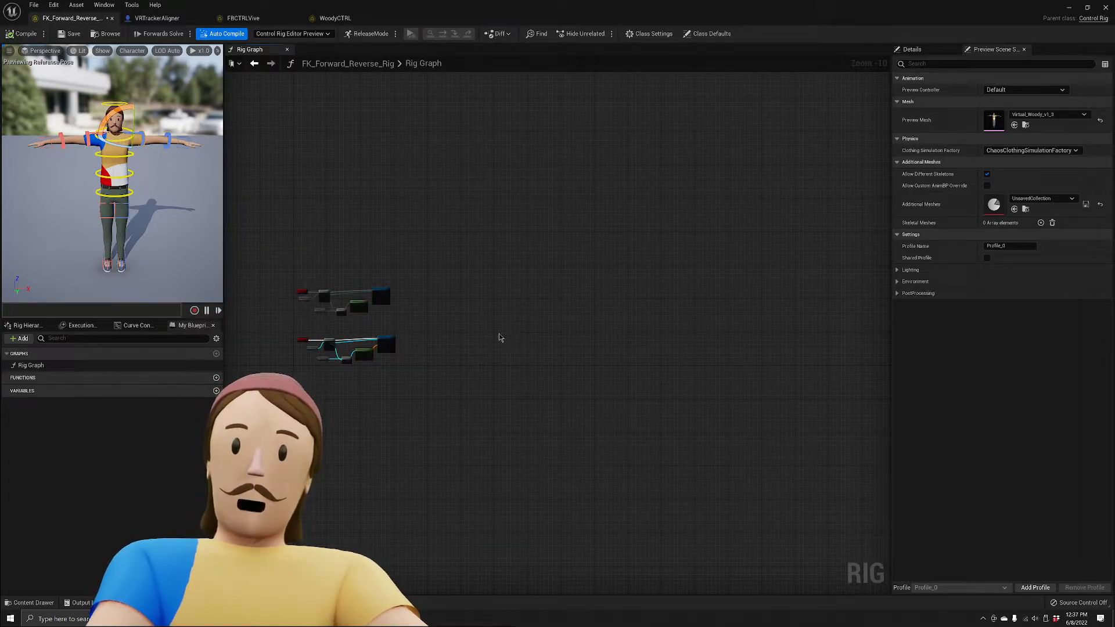
# Examine the Forwards Solve chain up close, from its Rig Element Key Arrays and For Each node to the Set Transform node.
pyautogui.scroll(5, 331, 339)
pyautogui.moveTo(346, 327); pyautogui.dragTo(420, 368, button='right')
pyautogui.scroll(6, 419, 368)
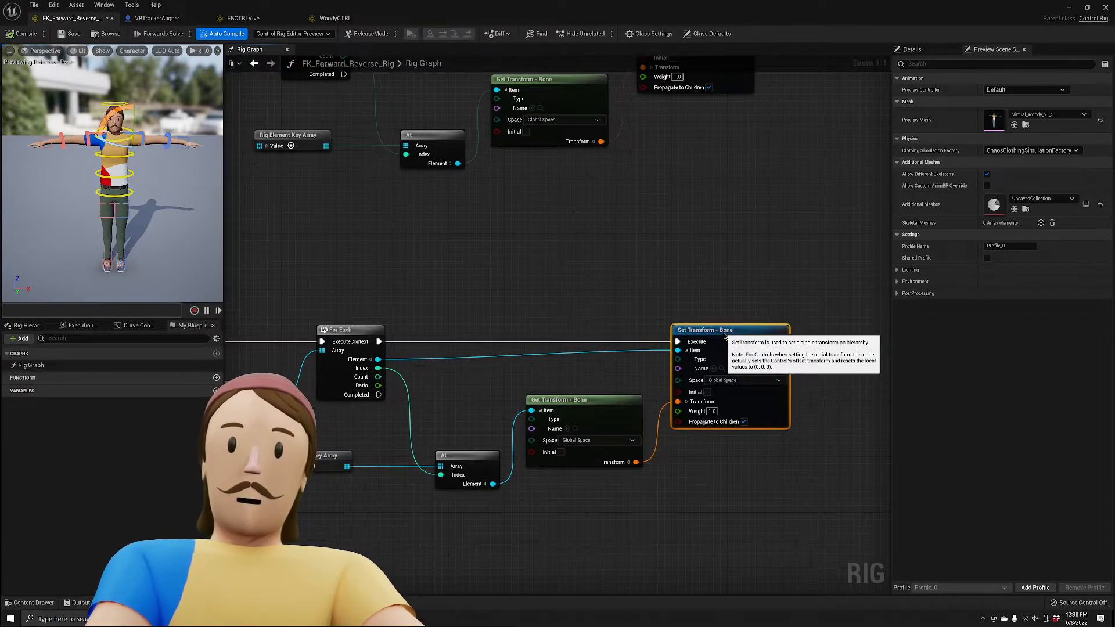
pyautogui.click(703, 315)
pyautogui.scroll(-6, 678, 297)
pyautogui.moveTo(639, 295); pyautogui.dragTo(606, 361, button='right')
pyautogui.scroll(4, 535, 365)
pyautogui.scroll(-4, 506, 386)
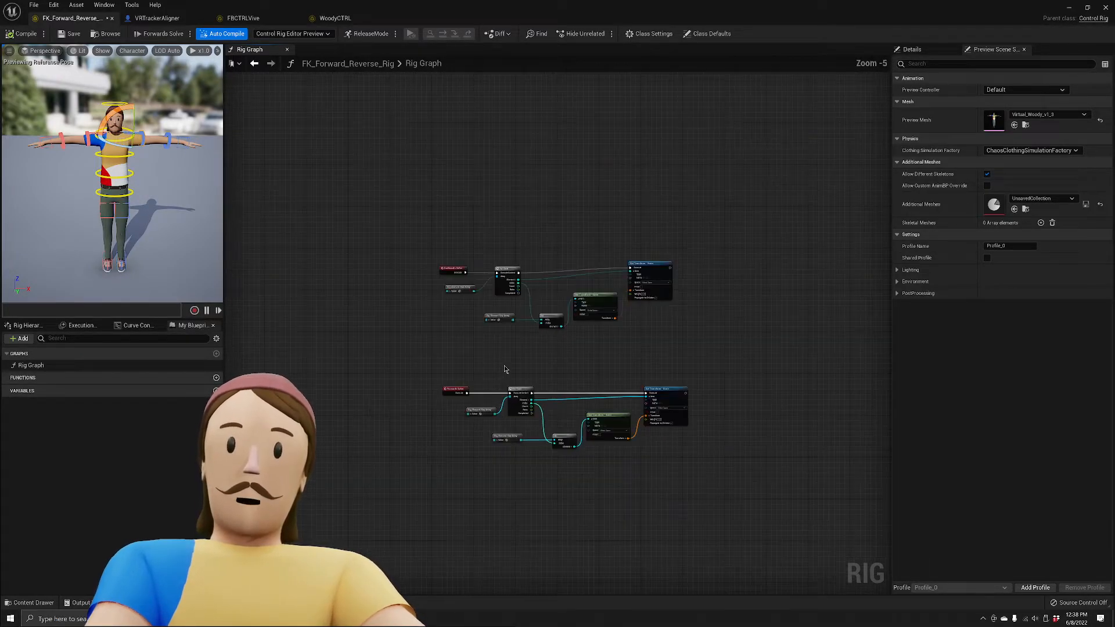
pyautogui.scroll(5, 503, 423)
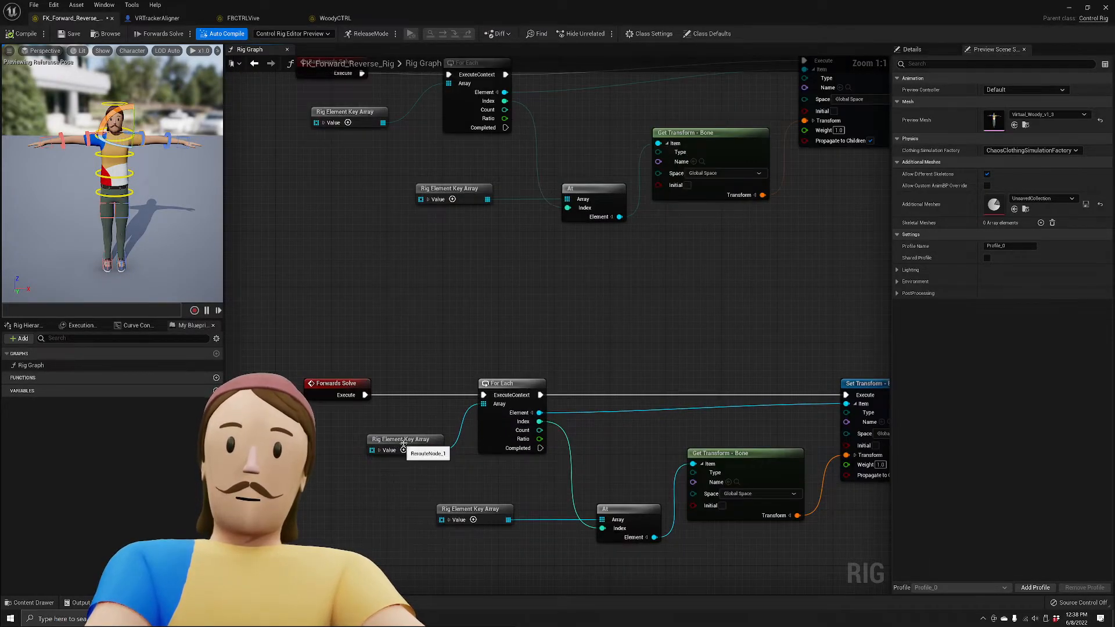
# In the Forwards Solve chain, move the upper Rig Element Key Array closer to the For Each and spread the Set Transform node farther away.
pyautogui.moveTo(403, 444); pyautogui.dragTo(417, 416)
pyautogui.moveTo(586, 350); pyautogui.dragTo(327, 336, button='right')
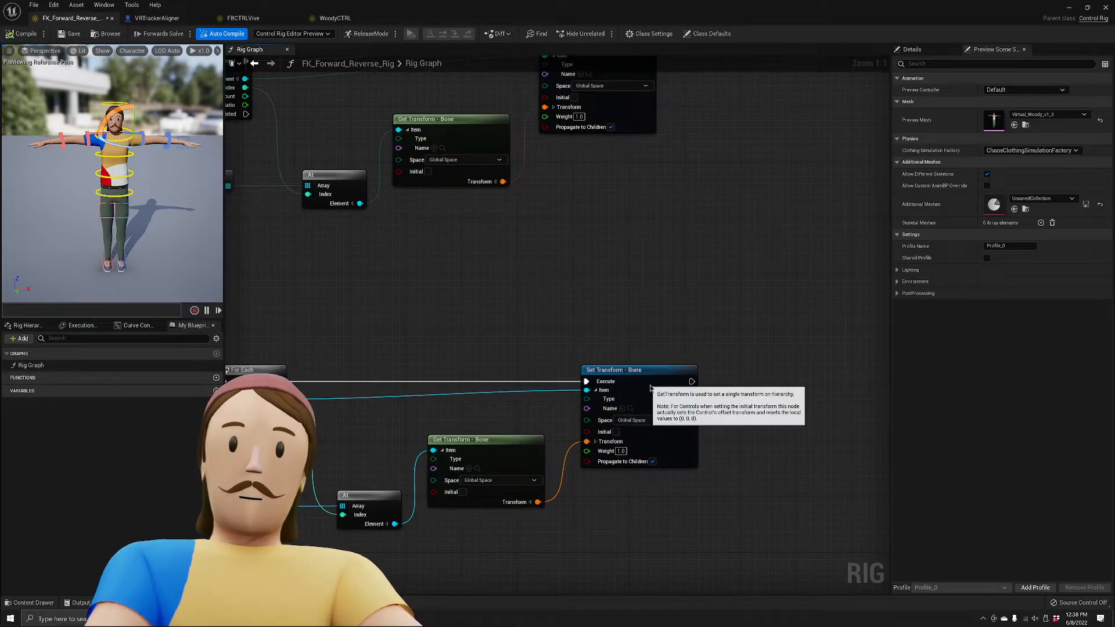
pyautogui.moveTo(645, 382); pyautogui.dragTo(754, 382)
pyautogui.scroll(-5, 650, 259)
pyautogui.scroll(5, 483, 434)
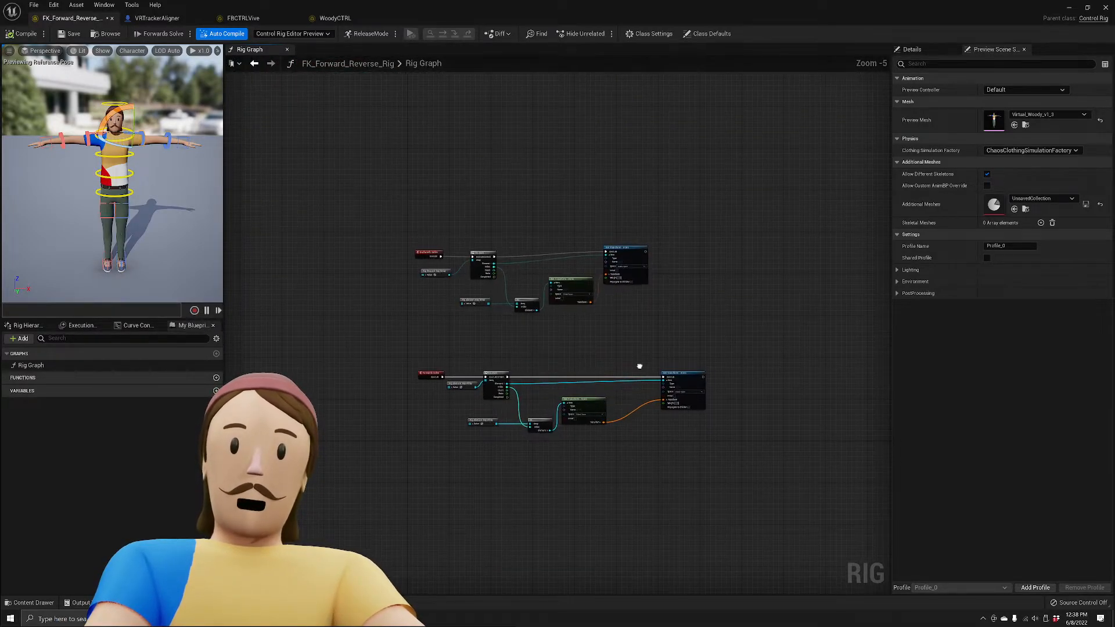
# Move the Forwards Solve chain's Set Transform node back beside its Get Transform node.
pyautogui.scroll(-2, 547, 373)
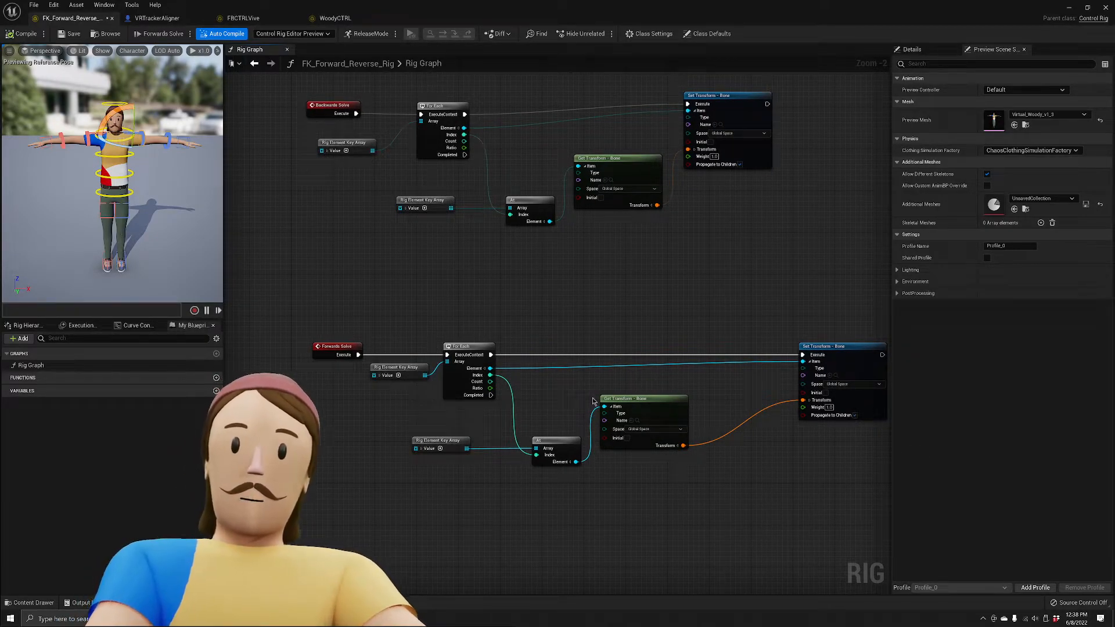
pyautogui.moveTo(658, 275); pyautogui.dragTo(611, 397, button='right')
pyautogui.scroll(-1, 642, 301)
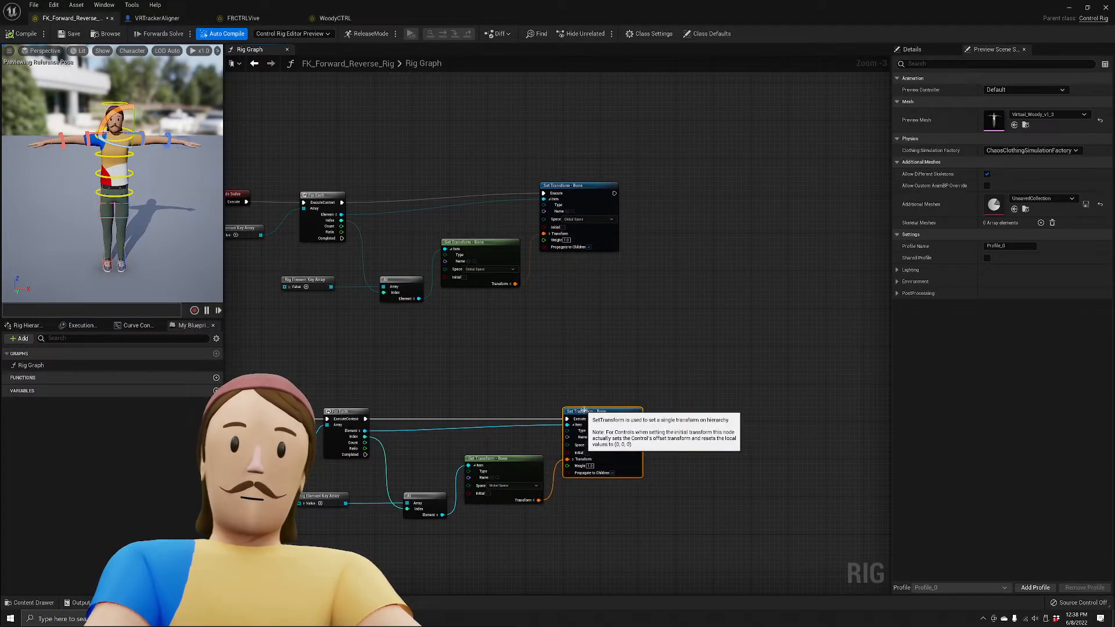
pyautogui.scroll(-3, 511, 362)
pyautogui.scroll(3, 491, 358)
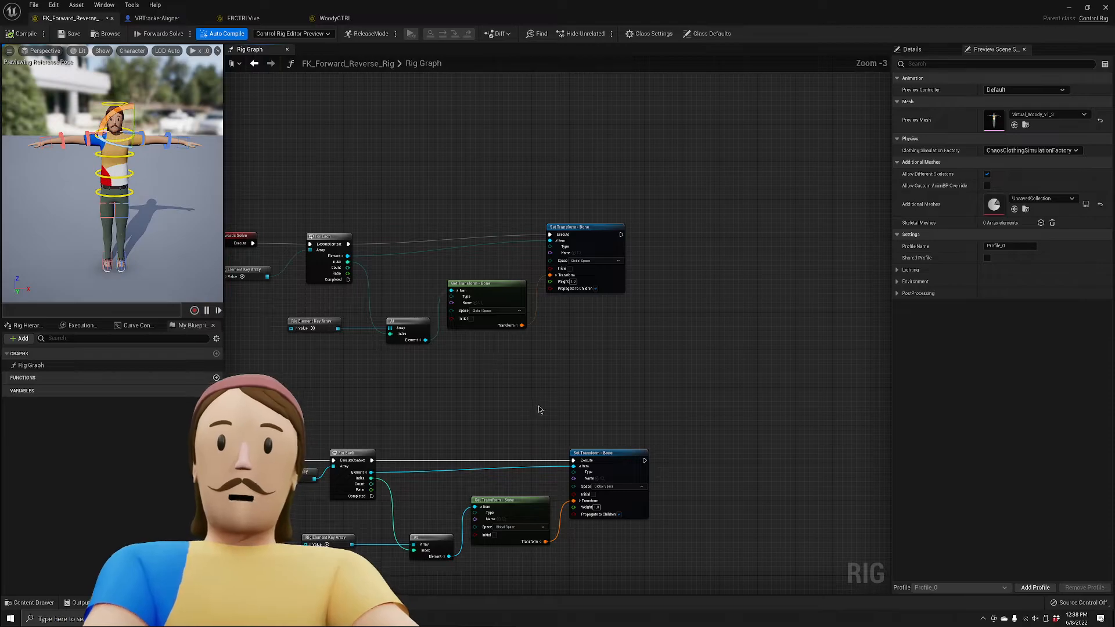
pyautogui.moveTo(435, 417); pyautogui.dragTo(534, 413, button='right')
# Disconnect the Forwards Solve event from its For Each node and move it to an empty area of the rig graph.
pyautogui.moveTo(133, 191); pyautogui.dragTo(146, 233, button='right')
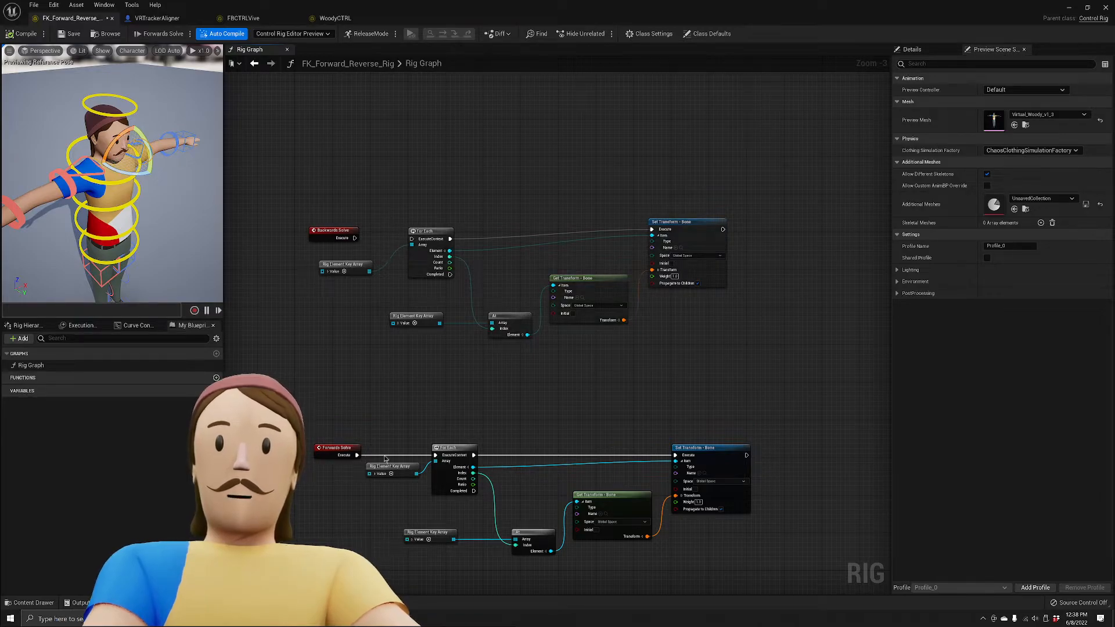
pyautogui.scroll(-2, 385, 459)
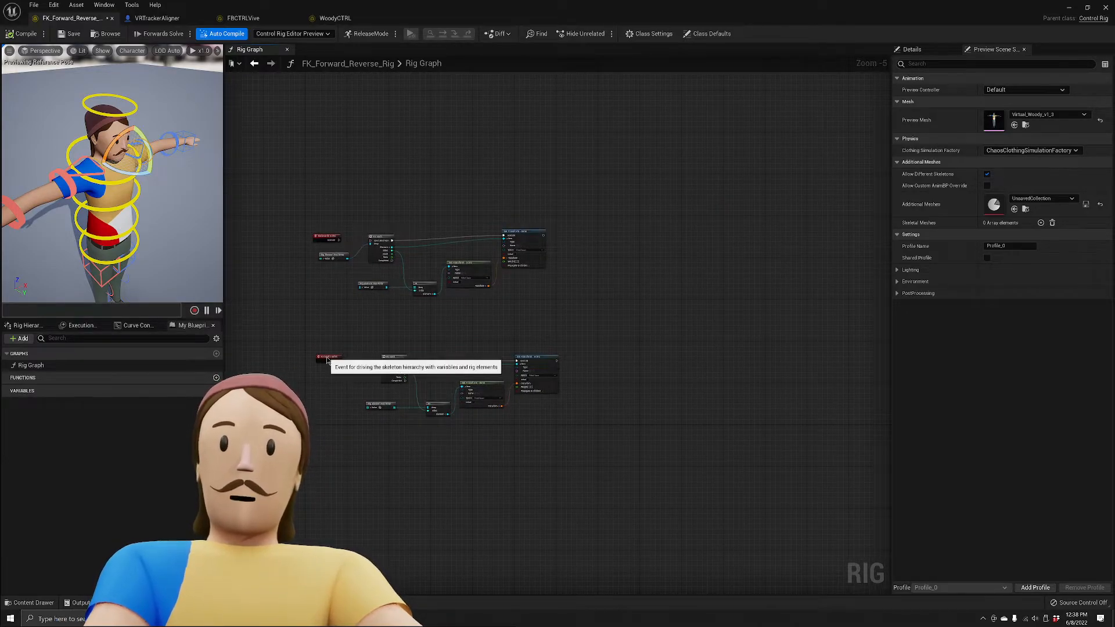
pyautogui.moveTo(327, 360); pyautogui.dragTo(673, 391)
pyautogui.moveTo(702, 354); pyautogui.dragTo(535, 288, button='right')
pyautogui.scroll(5, 481, 314)
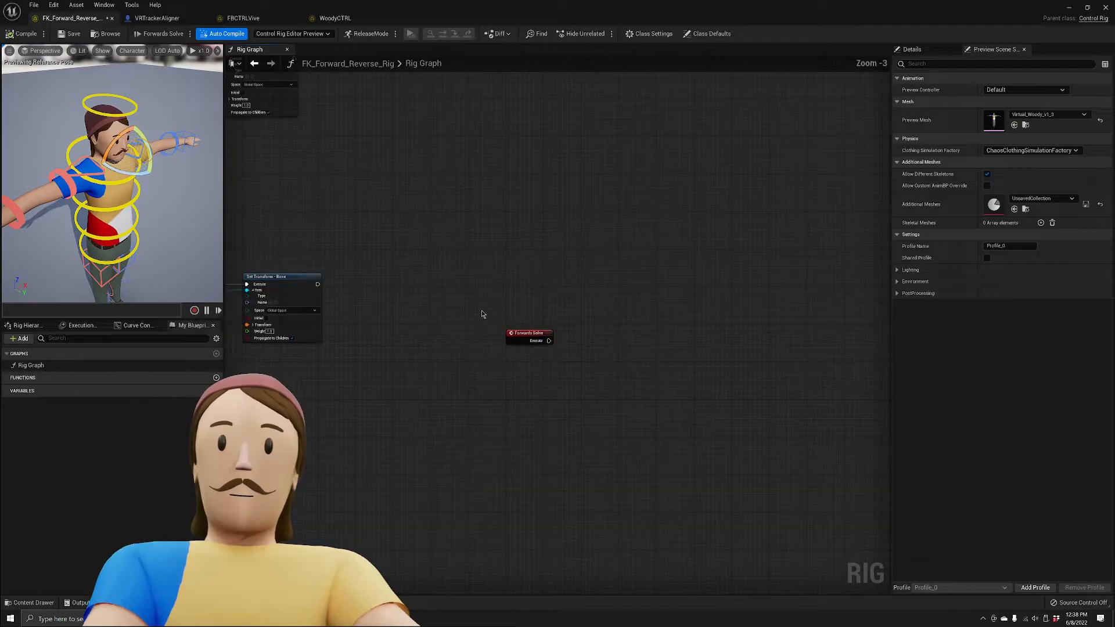
pyautogui.moveTo(590, 315); pyautogui.dragTo(465, 312, button='right')
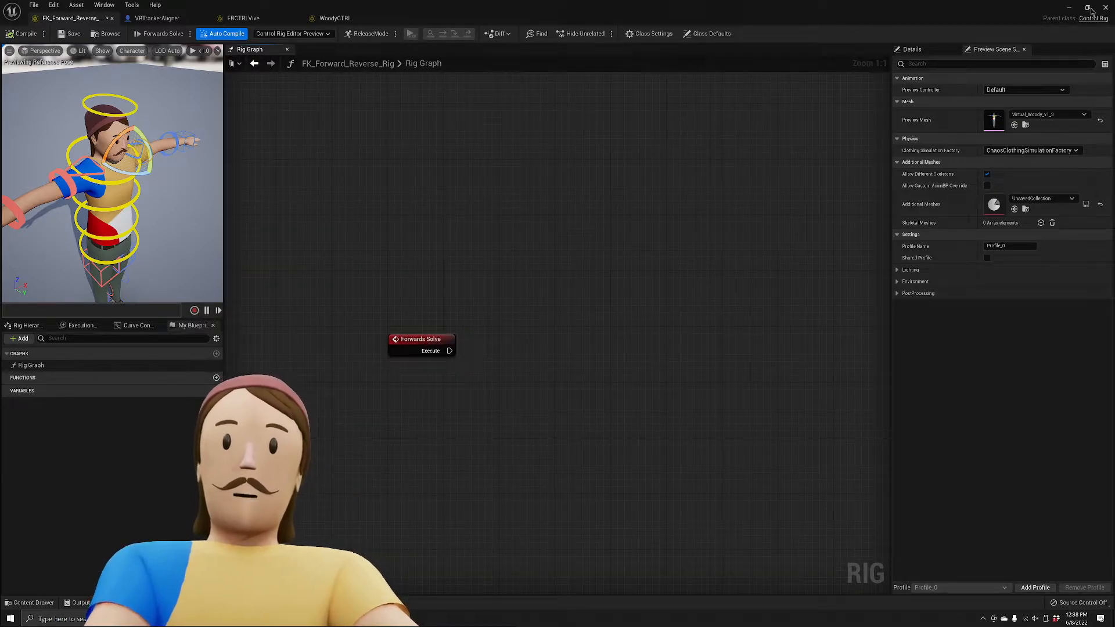
# Return to the level editor and locate the scene character's skeletal mesh asset in the content browser.
pyautogui.click(1069, 7)
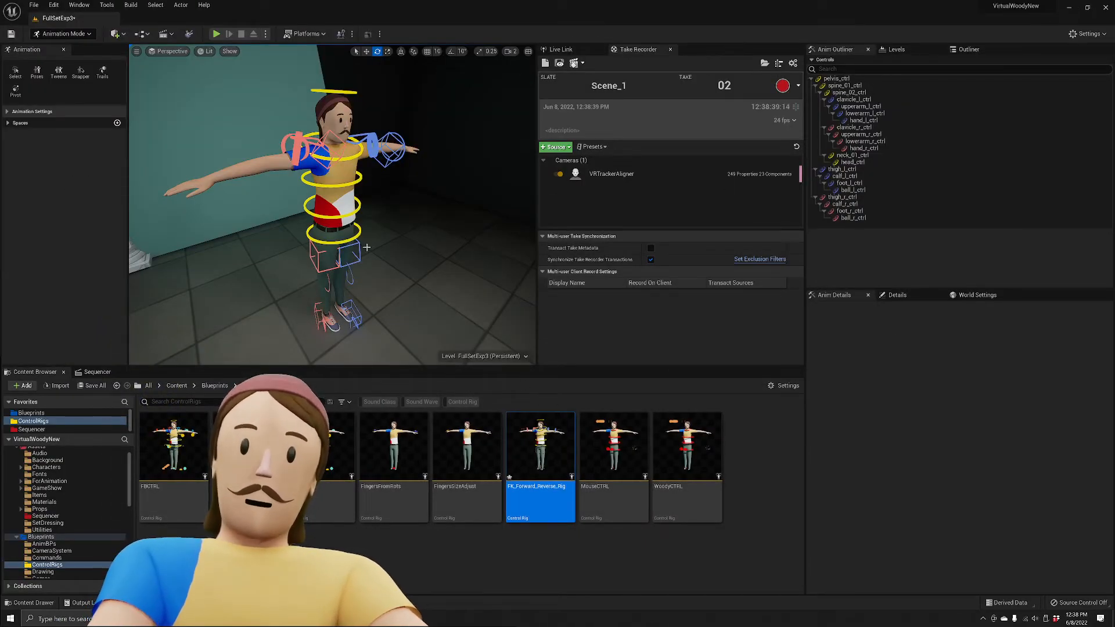
pyautogui.scroll(-3, 51, 525)
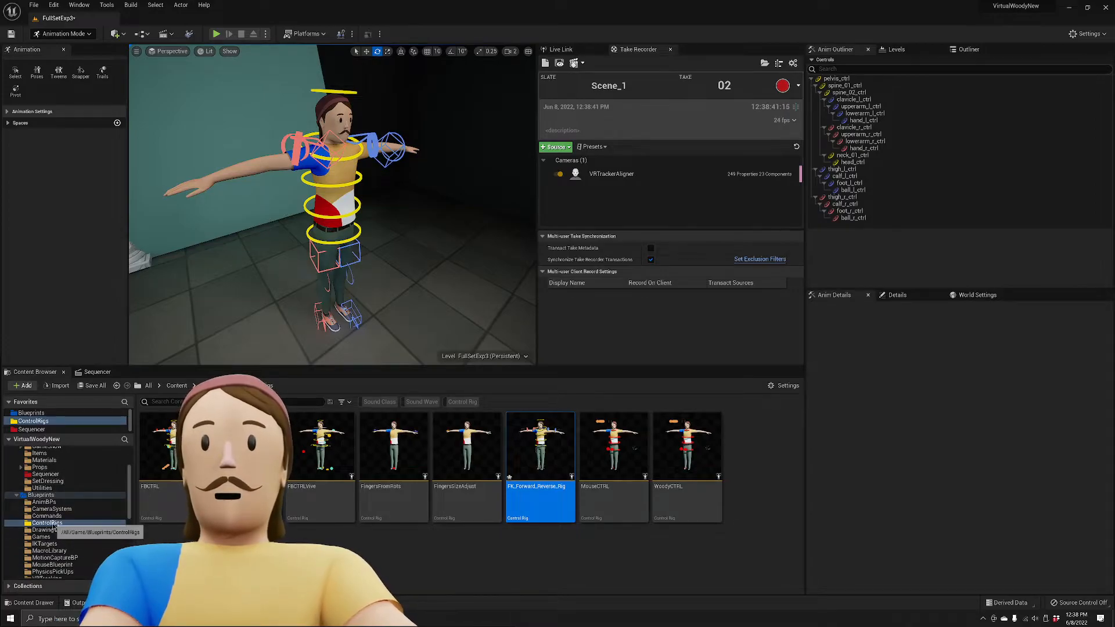
pyautogui.click(345, 208)
pyautogui.moveTo(426, 262); pyautogui.dragTo(404, 250, button='right')
pyautogui.hotkey('ctrl', 'b')
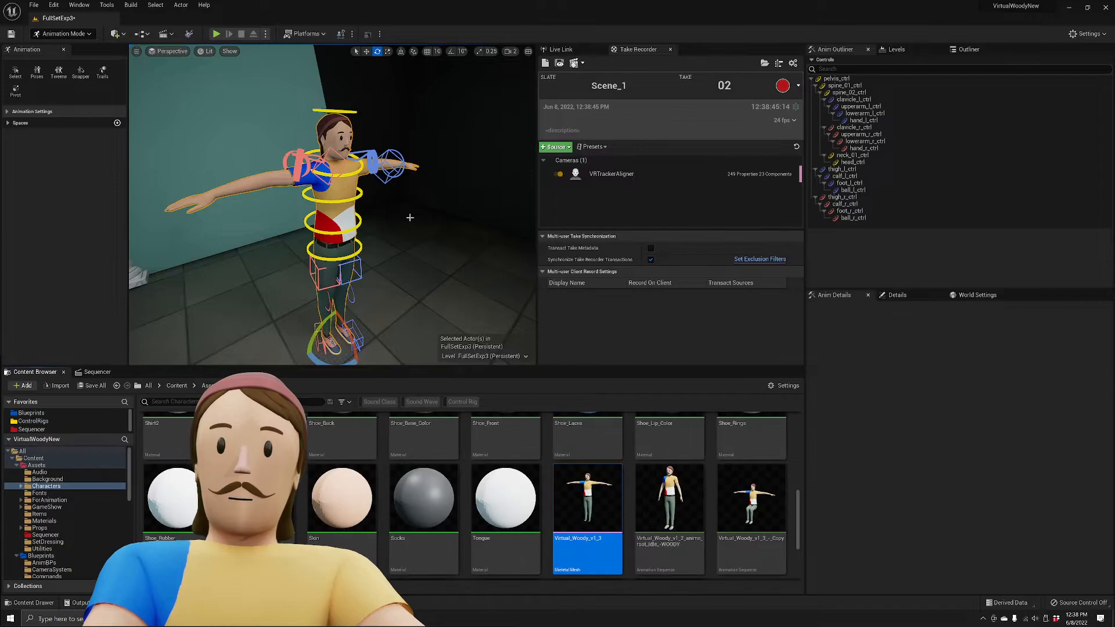
# Create a Control Rig from the Virtual_Woody_v1_3 skeletal mesh and look for the new asset in the Characters folder.
pyautogui.click(637, 501)
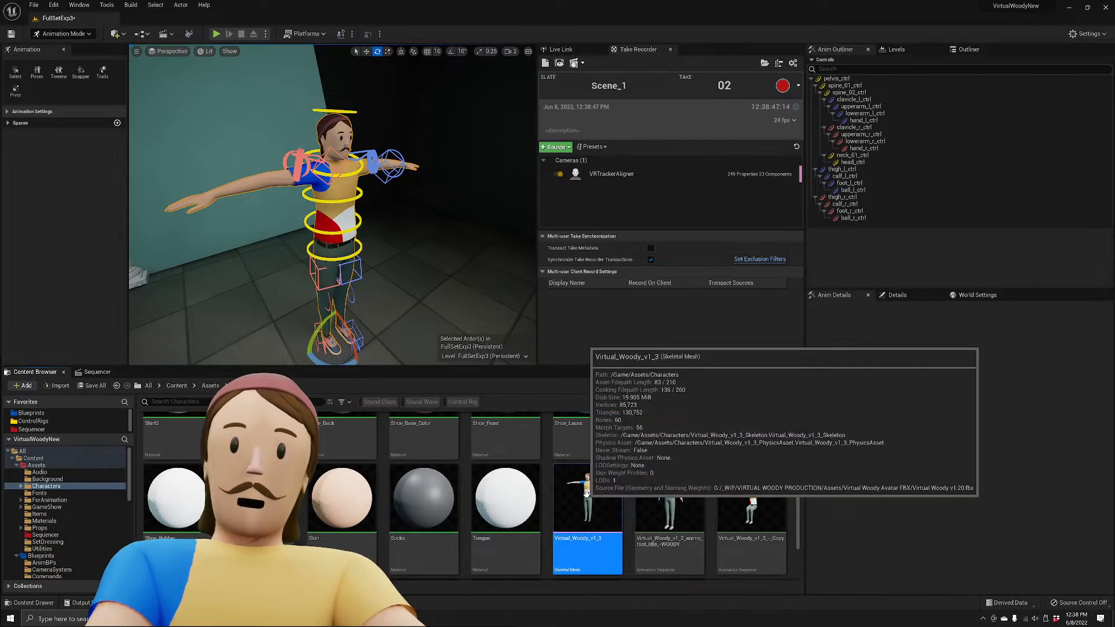
pyautogui.rightClick(589, 499)
pyautogui.moveTo(674, 250)
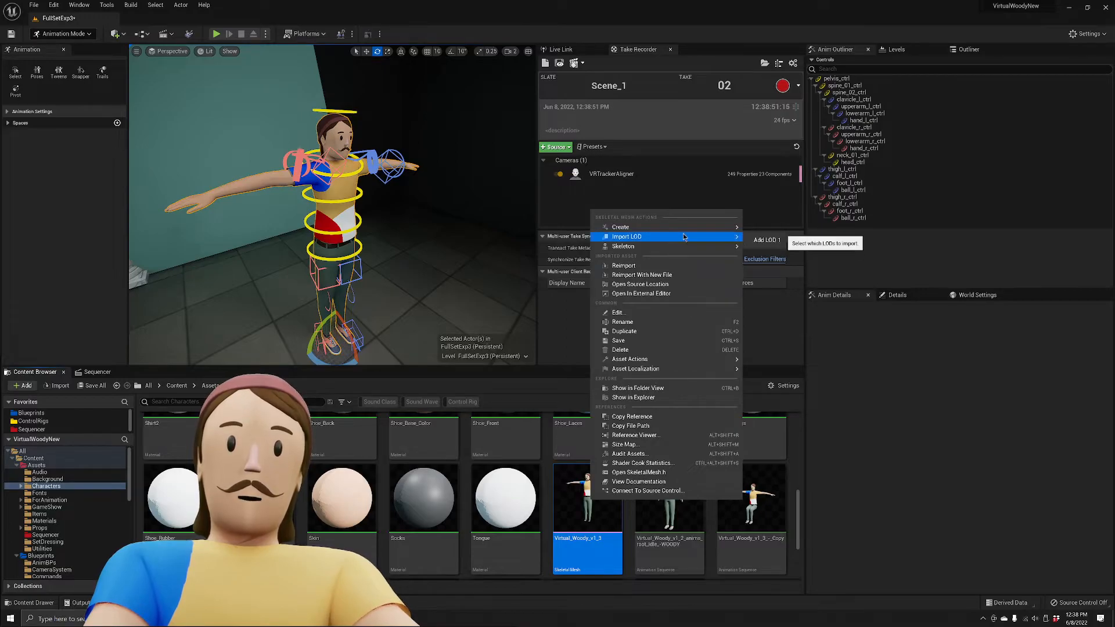
pyautogui.moveTo(683, 228)
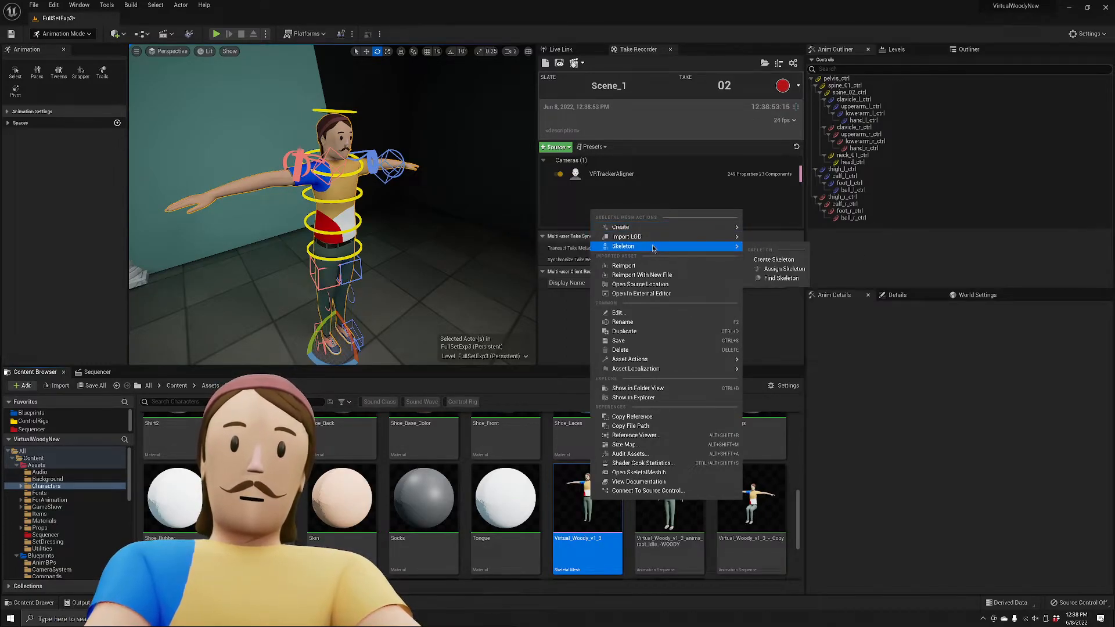
pyautogui.moveTo(646, 231)
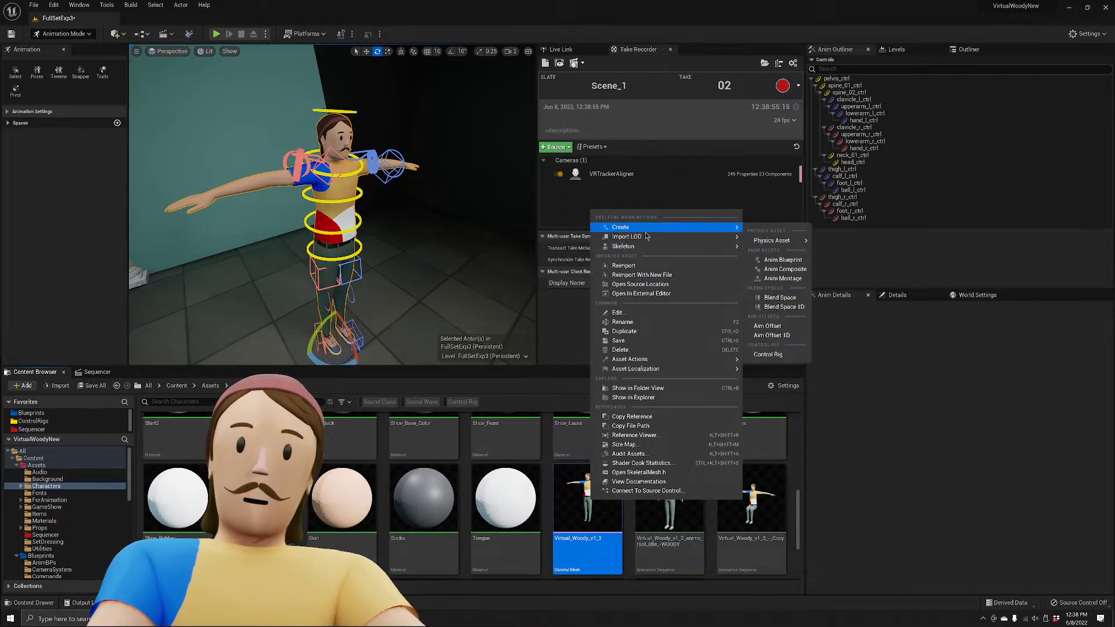
pyautogui.click(768, 354)
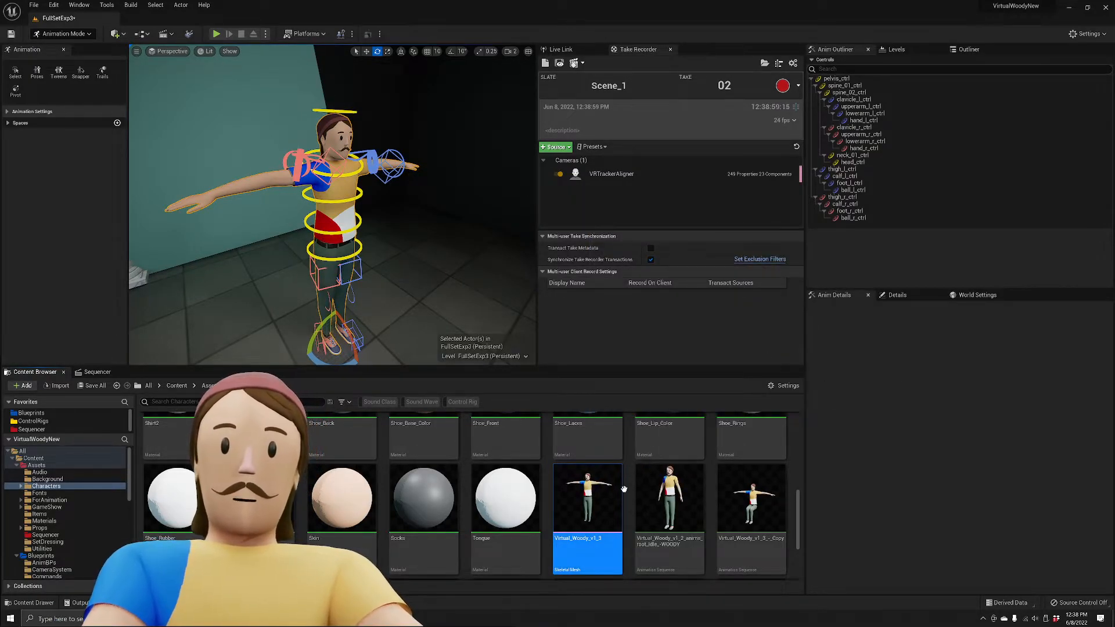
pyautogui.scroll(-1, 577, 489)
pyautogui.scroll(-2, 576, 487)
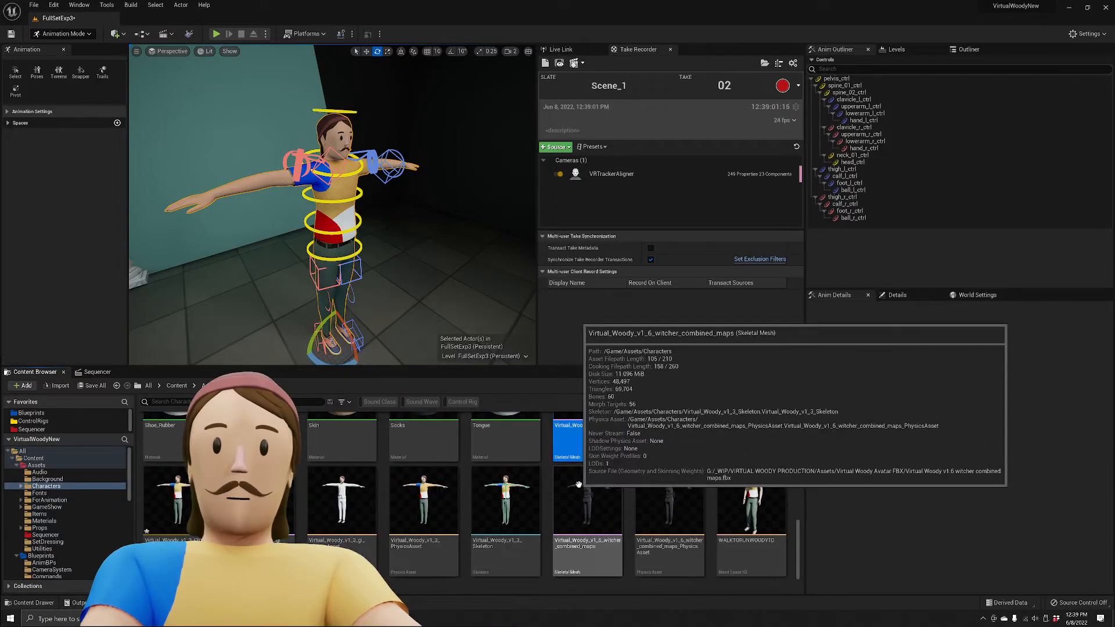
pyautogui.scroll(5, 600, 483)
pyautogui.scroll(-5, 604, 483)
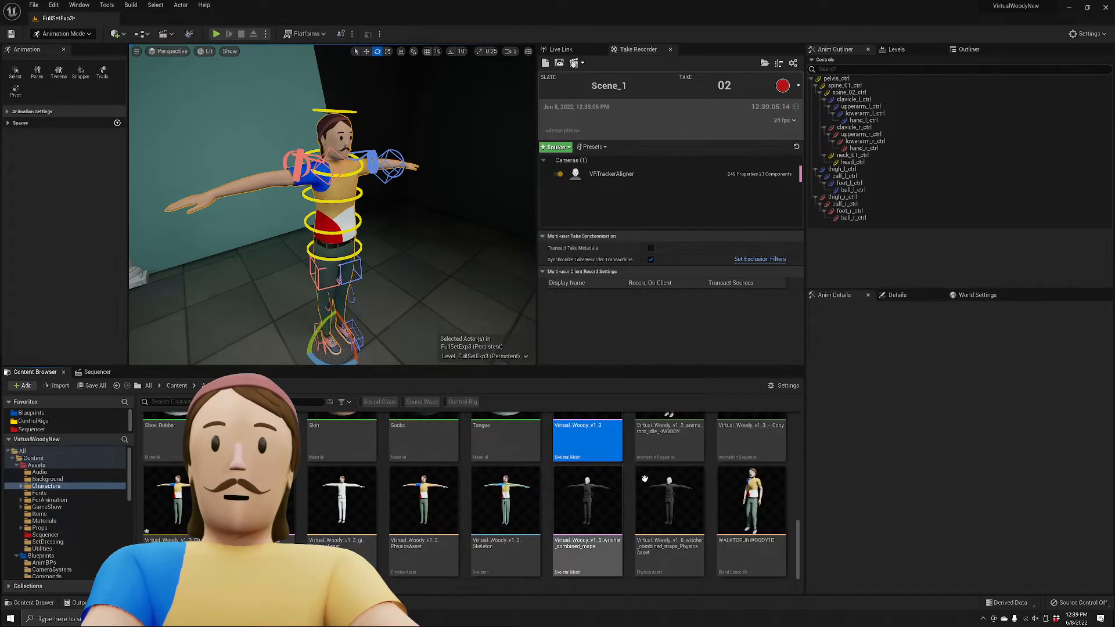
# Open the Virtual_Woody_v1_3_CtrlRig asset and reposition the Forwards Solve node in its rig graph.
pyautogui.doubleClick(169, 500)
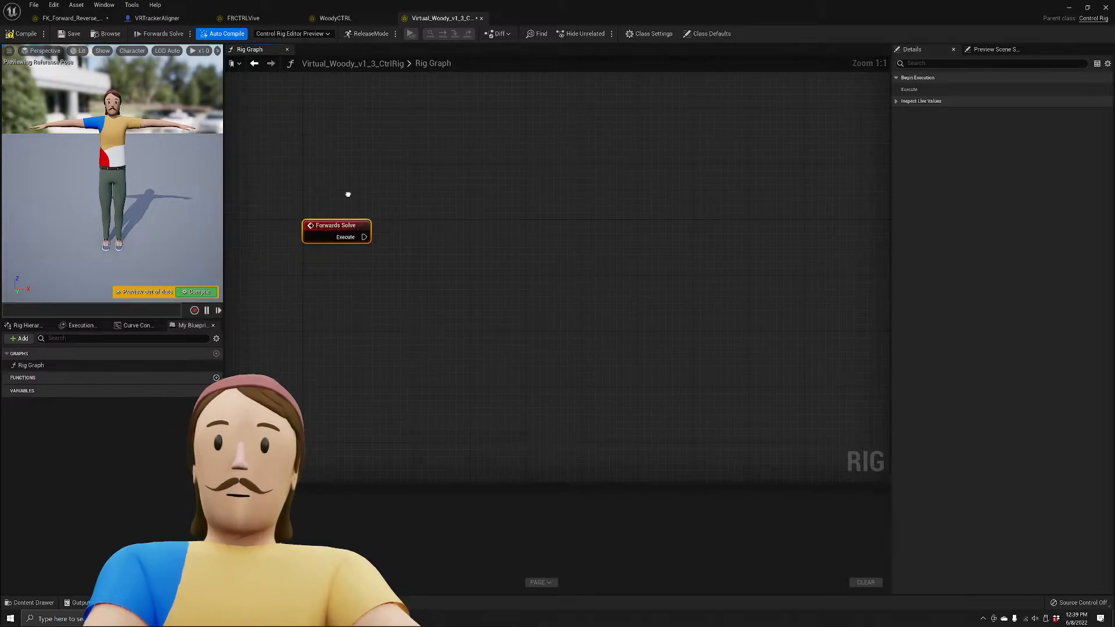
pyautogui.moveTo(394, 237); pyautogui.dragTo(506, 288)
pyautogui.click(443, 251)
pyautogui.click(506, 202)
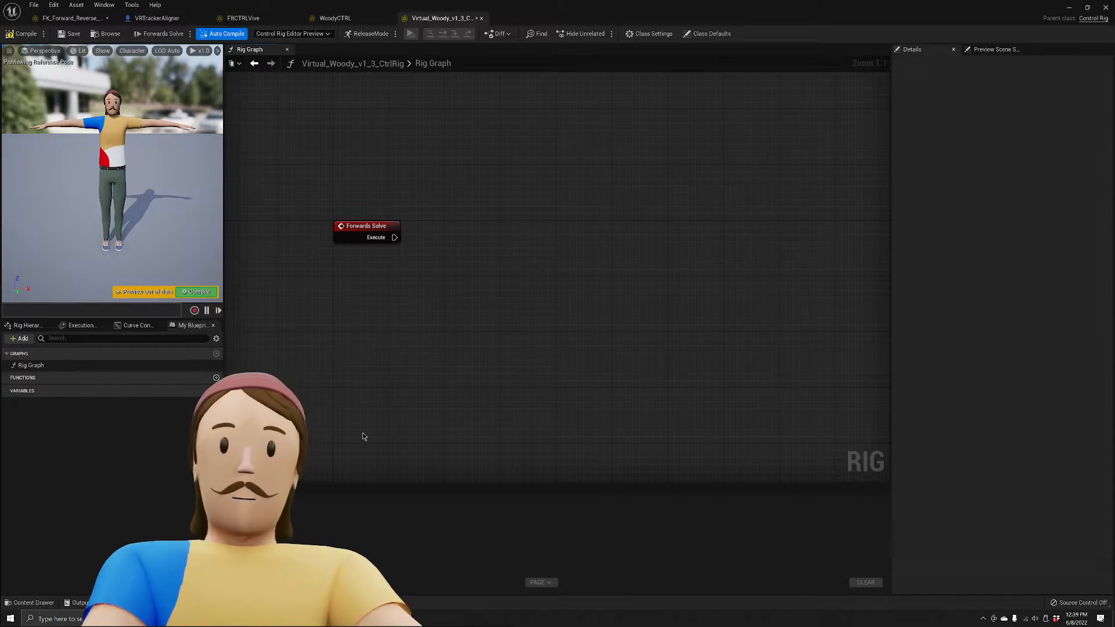
pyautogui.moveTo(395, 274); pyautogui.dragTo(395, 323, button='right')
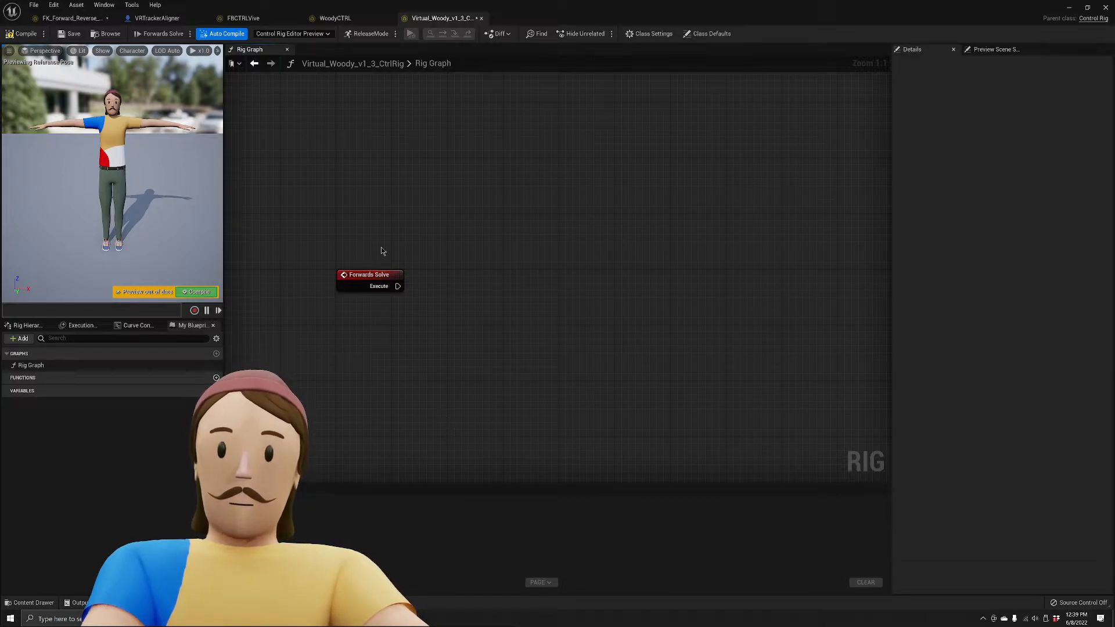
pyautogui.moveTo(375, 276); pyautogui.dragTo(333, 283)
pyautogui.click(398, 242)
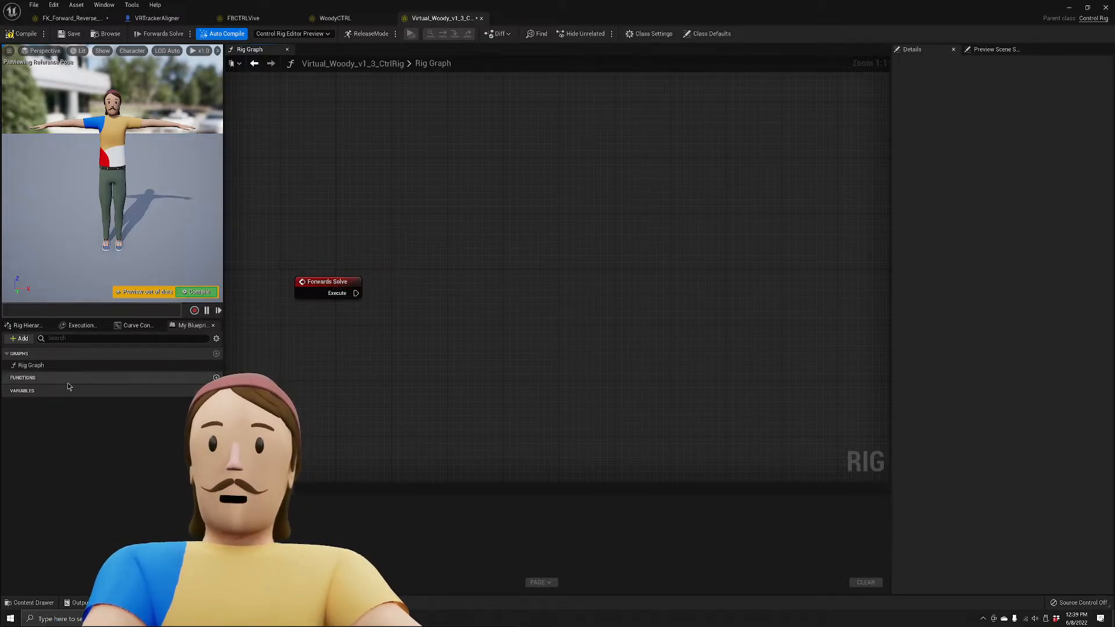
pyautogui.moveTo(318, 336); pyautogui.dragTo(370, 350, button='right')
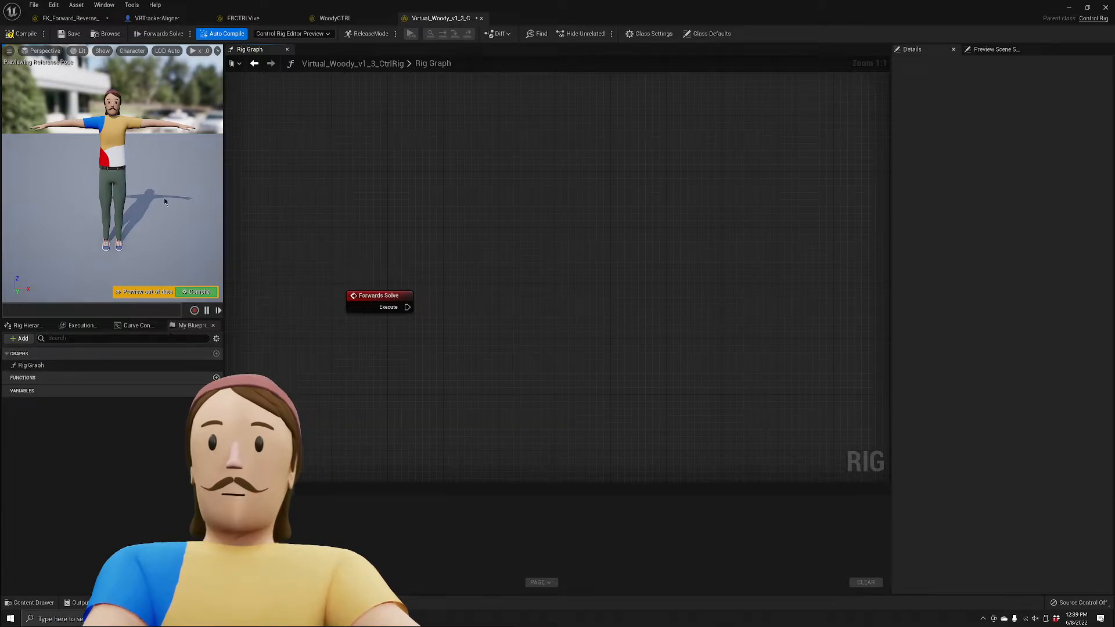
# Create a new control outside the bone chain in the rig hierarchy and name it Ourfirstcontrol.
pyautogui.click(26, 326)
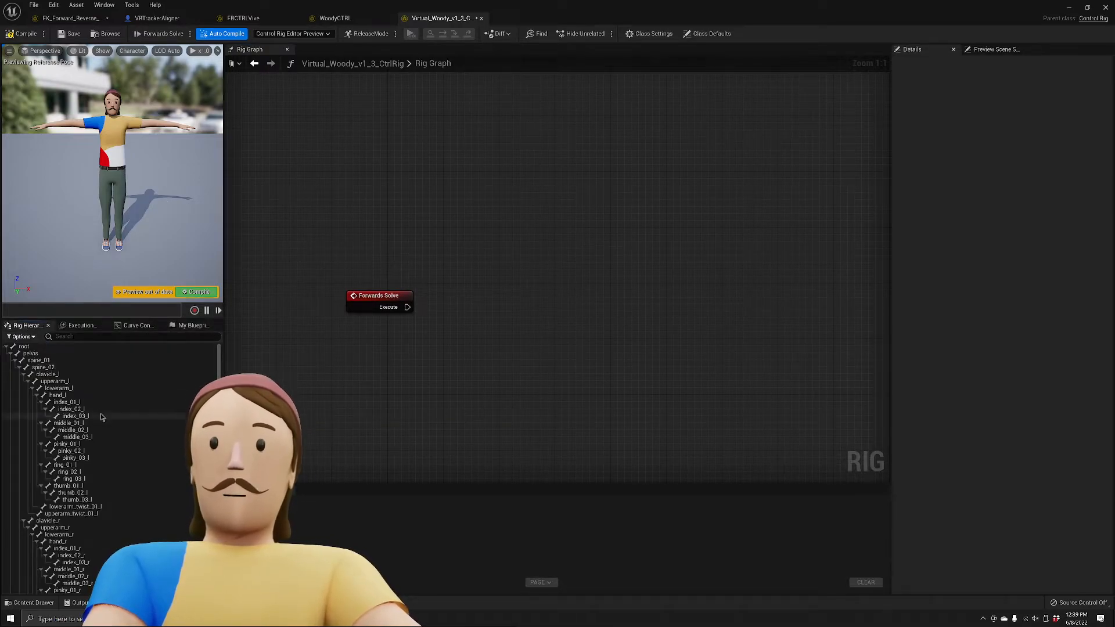
pyautogui.click(71, 408)
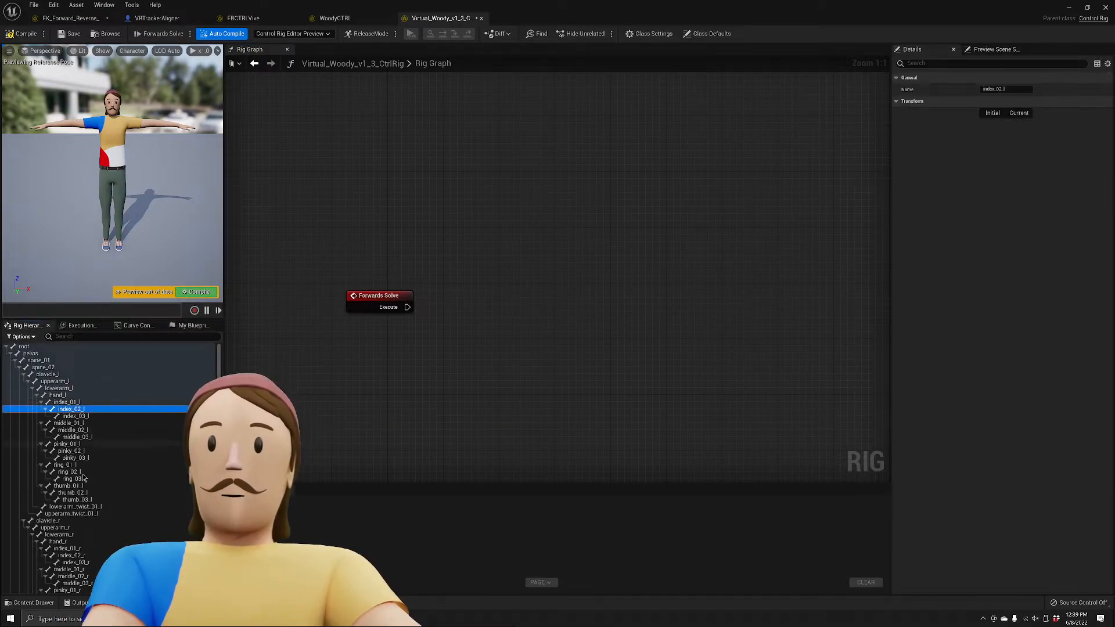
pyautogui.scroll(-5, 78, 493)
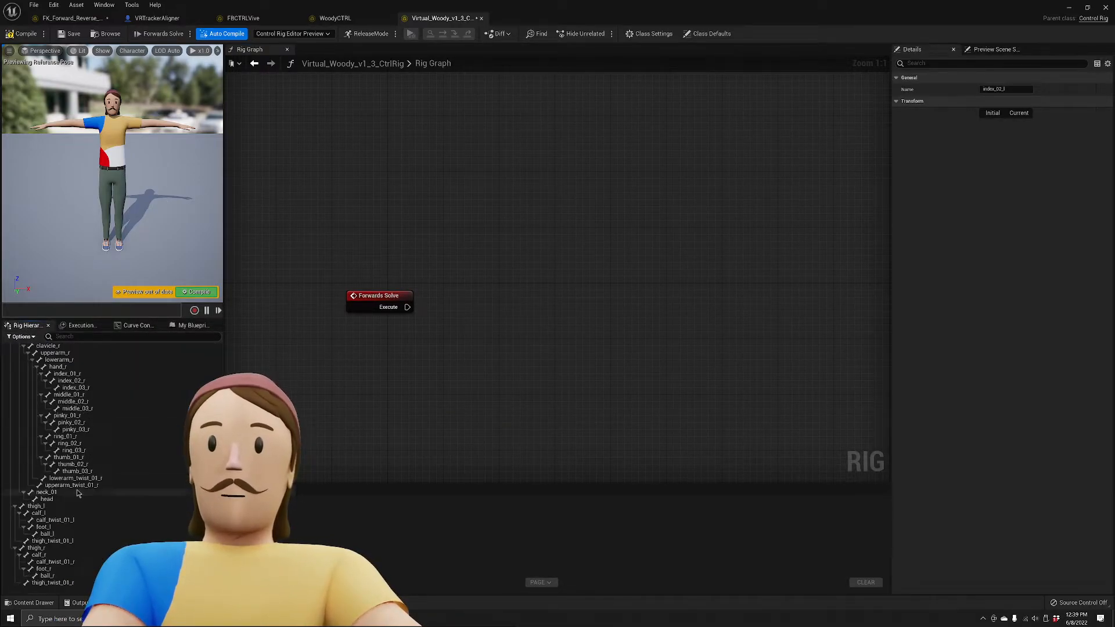
pyautogui.click(43, 592)
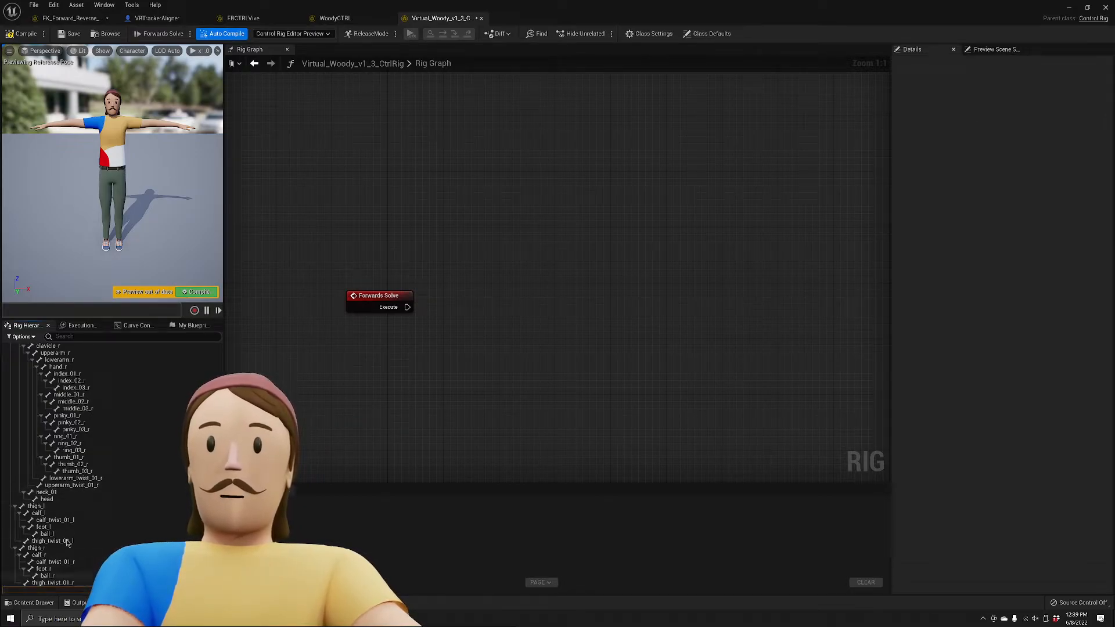
pyautogui.rightClick(49, 592)
pyautogui.moveTo(112, 405)
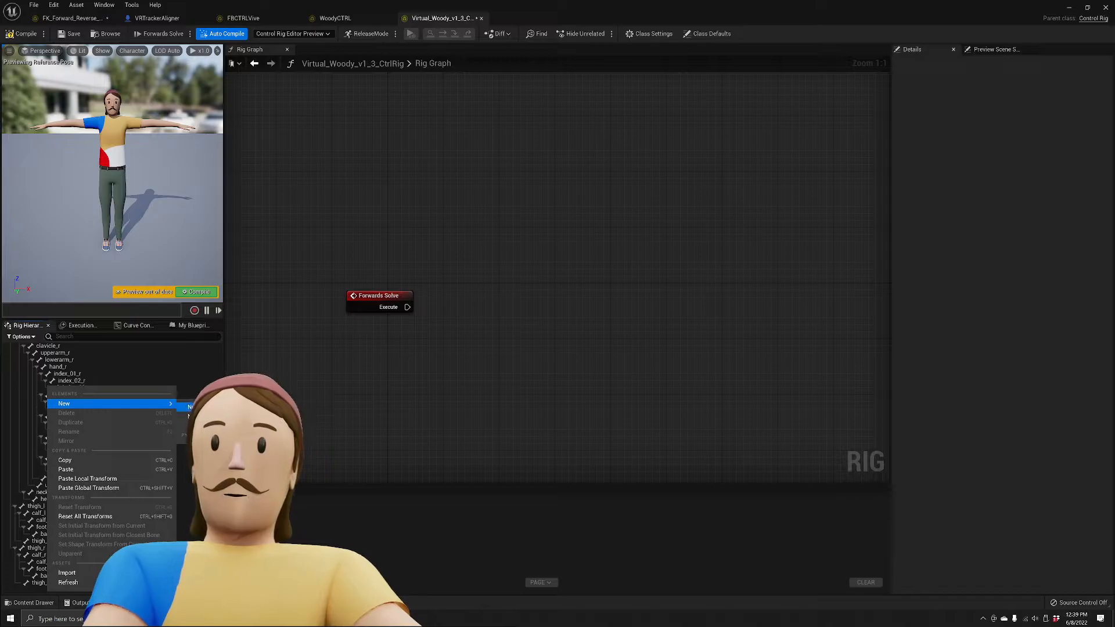
pyautogui.click(209, 415)
pyautogui.moveTo(151, 218); pyautogui.dragTo(145, 296, button='right')
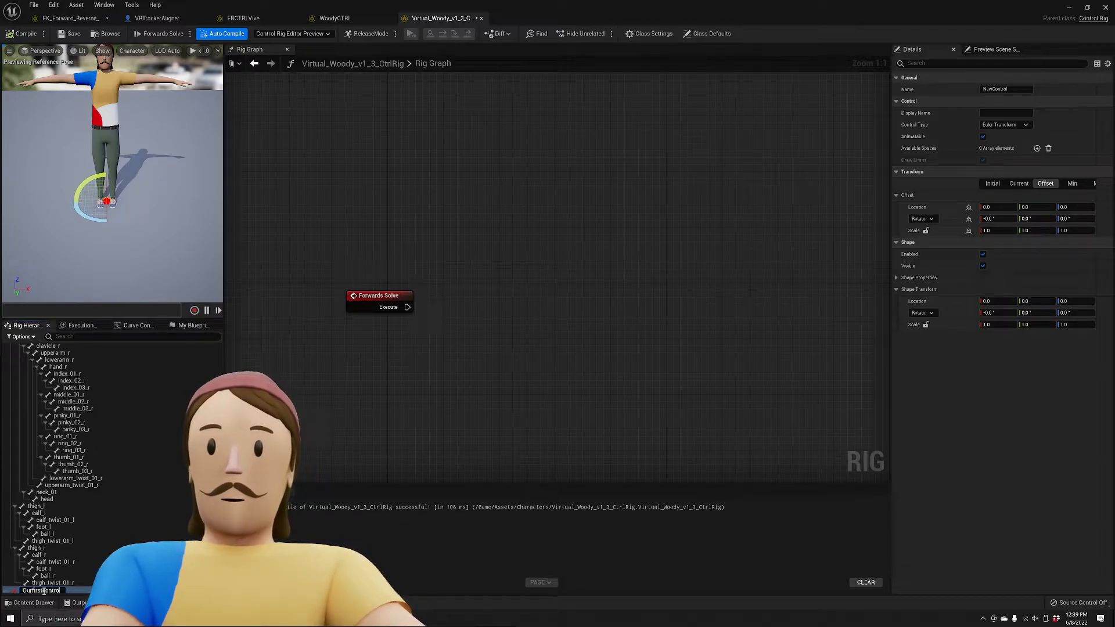
pyautogui.press('Return')
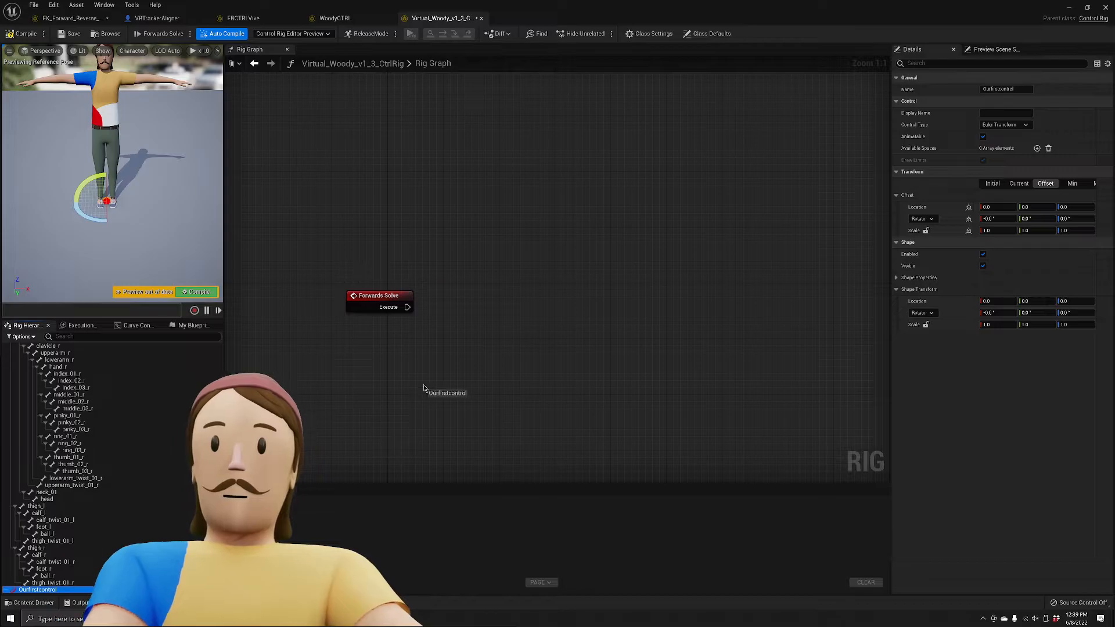
# Add a Get Transform node for Ourfirstcontrol to the rig graph and move the Forwards Solve node above it.
pyautogui.moveTo(420, 387); pyautogui.dragTo(421, 377)
pyautogui.click(454, 396)
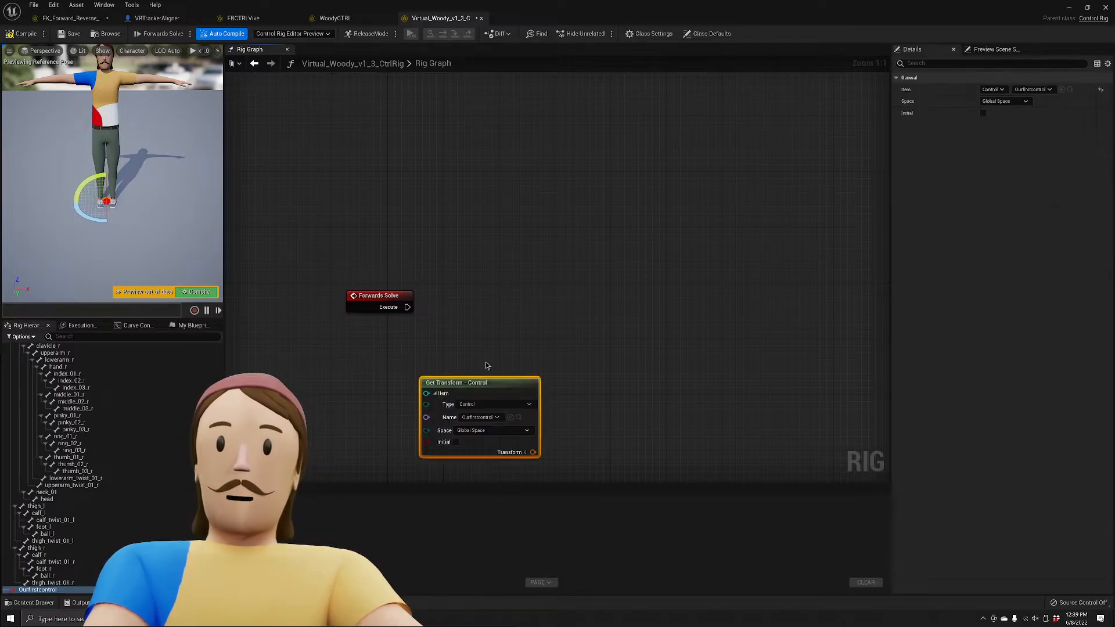
pyautogui.moveTo(348, 299); pyautogui.dragTo(415, 269)
pyautogui.click(528, 267)
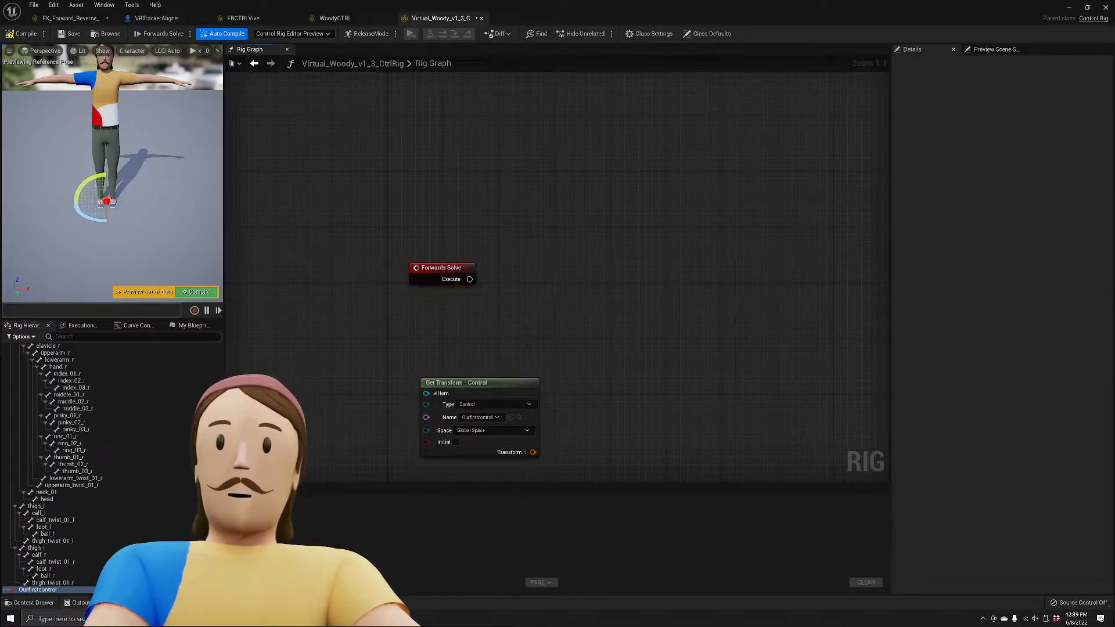
pyautogui.moveTo(528, 267); pyautogui.dragTo(488, 288, button='right')
pyautogui.moveTo(123, 180); pyautogui.dragTo(111, 170, button='right')
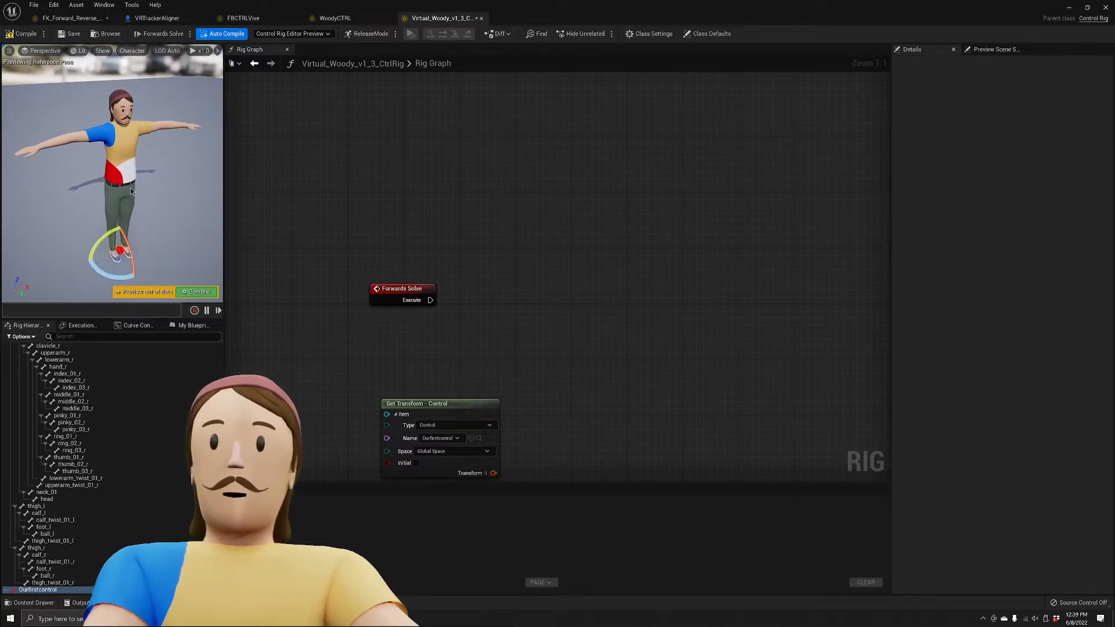
pyautogui.rightClick(211, 186)
pyautogui.click(414, 269)
# Add a Set Transform node for the hand_l bone to the rig graph.
pyautogui.scroll(8, 75, 434)
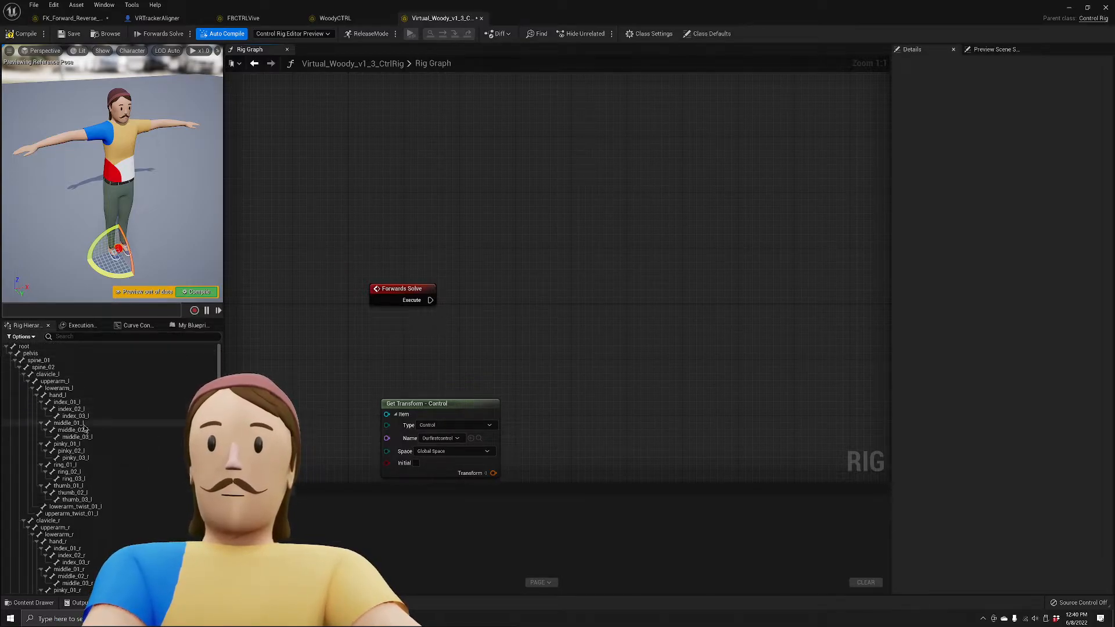
pyautogui.moveTo(76, 398); pyautogui.dragTo(516, 315)
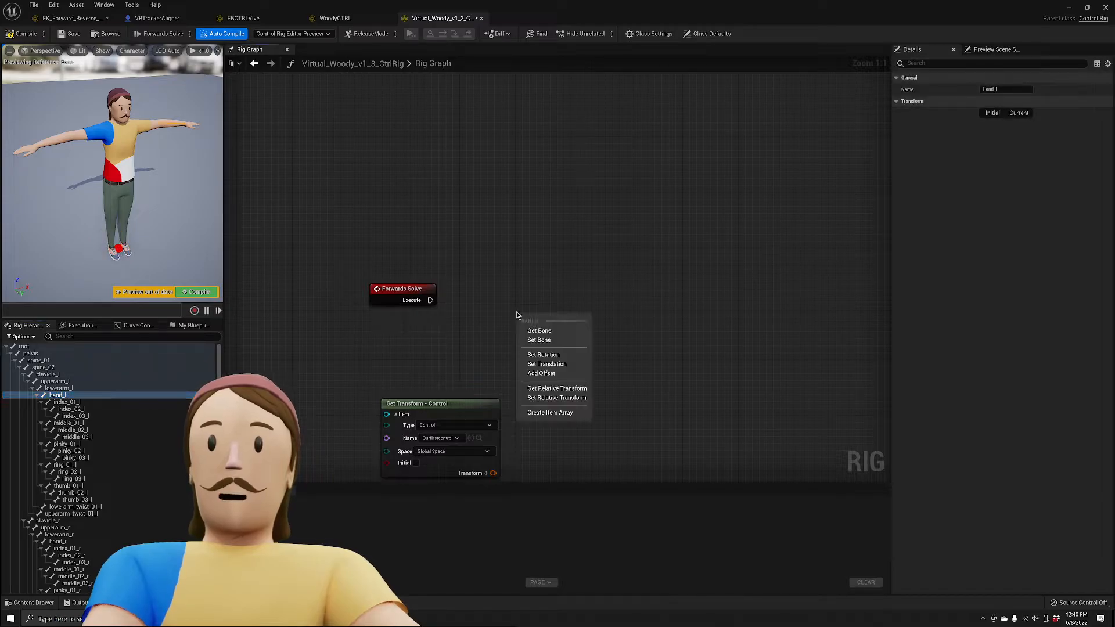
pyautogui.click(548, 339)
pyautogui.moveTo(548, 339); pyautogui.dragTo(574, 266)
# Connect Forwards Solve to the hand_l Set Transform node and feed it the transform of Ourfirstcontrol.
pyautogui.moveTo(402, 288); pyautogui.dragTo(633, 258)
pyautogui.moveTo(489, 449); pyautogui.dragTo(612, 326)
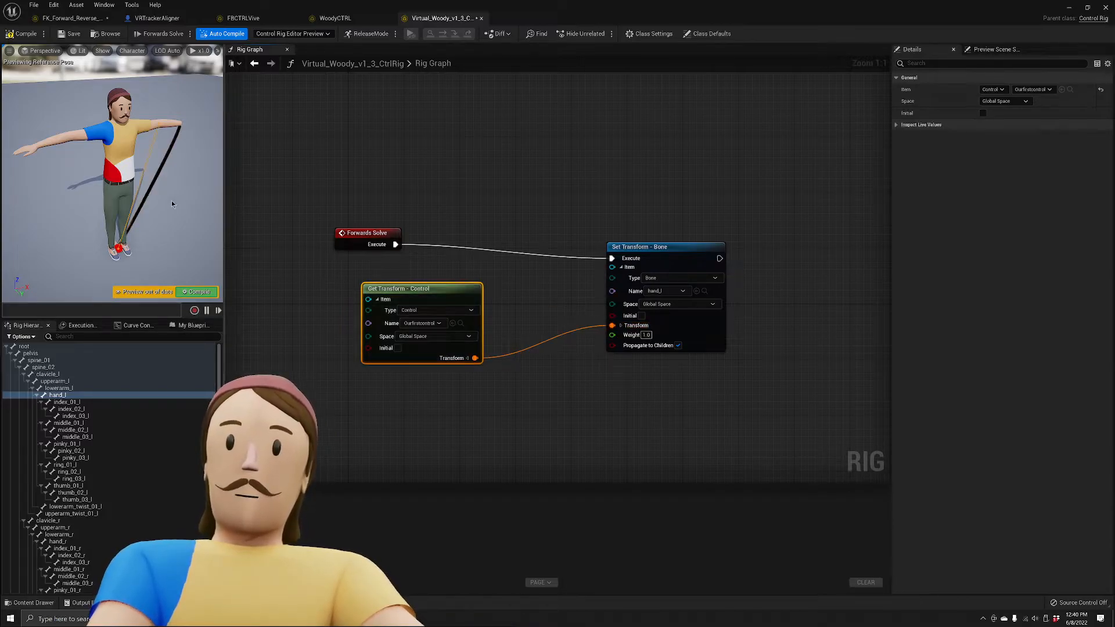
pyautogui.moveTo(171, 204)
pyautogui.mouseDown(button='right')
pyautogui.moveTo(152, 197)
pyautogui.moveTo(162, 196)
pyautogui.moveTo(160, 210)
pyautogui.moveTo(154, 195)
pyautogui.mouseUp(button='right')
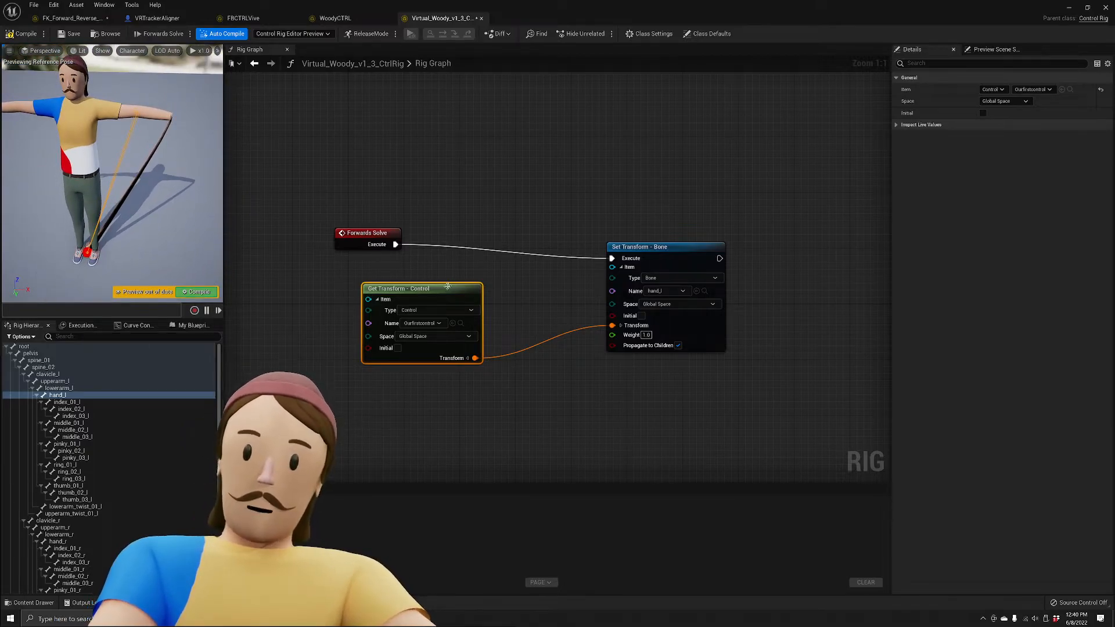
pyautogui.moveTo(447, 287); pyautogui.dragTo(481, 279)
pyautogui.click(499, 172)
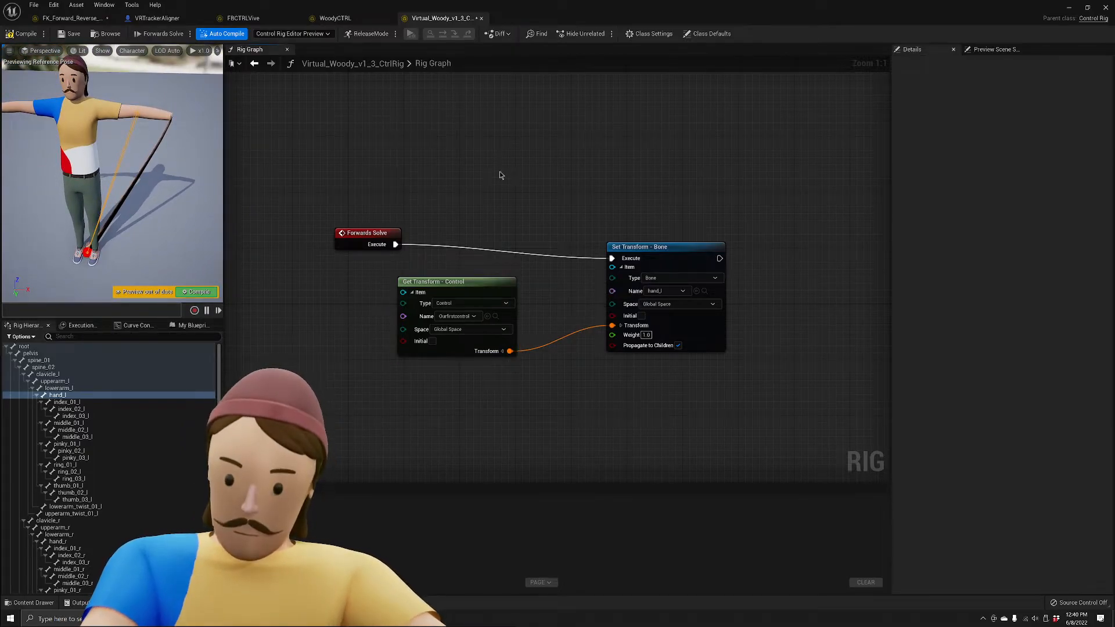
pyautogui.moveTo(148, 139); pyautogui.dragTo(162, 142, button='right')
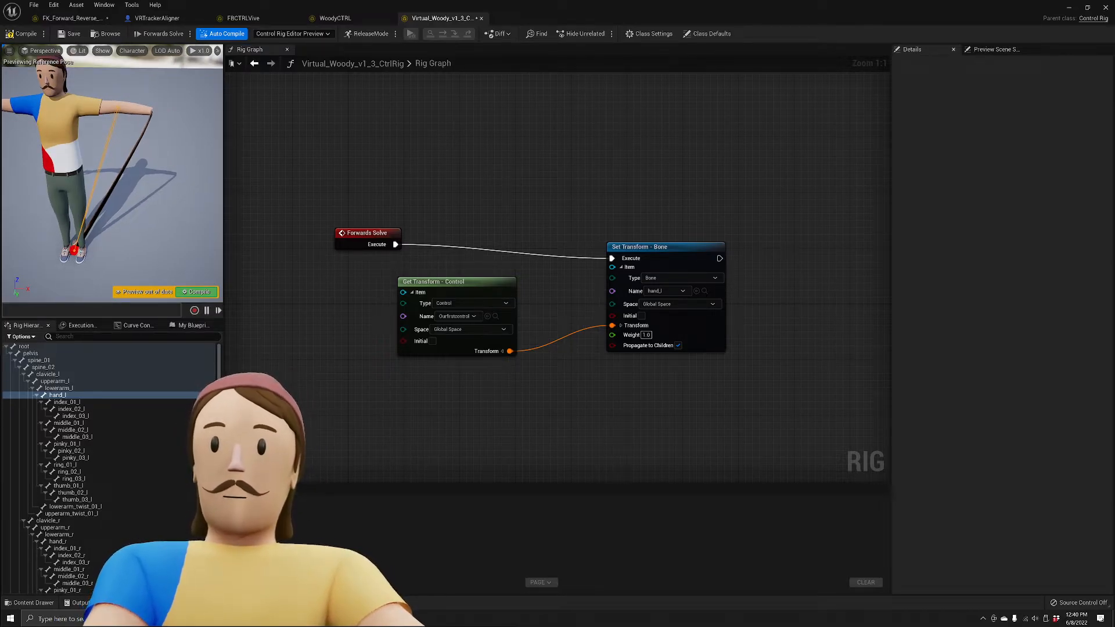
# Move Ourfirstcontrol from the feet to the left wrist in the preview and compile the rig.
pyautogui.click(74, 250)
pyautogui.moveTo(75, 251); pyautogui.dragTo(181, 119)
pyautogui.moveTo(171, 104); pyautogui.dragTo(186, 130, button='right')
pyautogui.moveTo(186, 131); pyautogui.dragTo(166, 128)
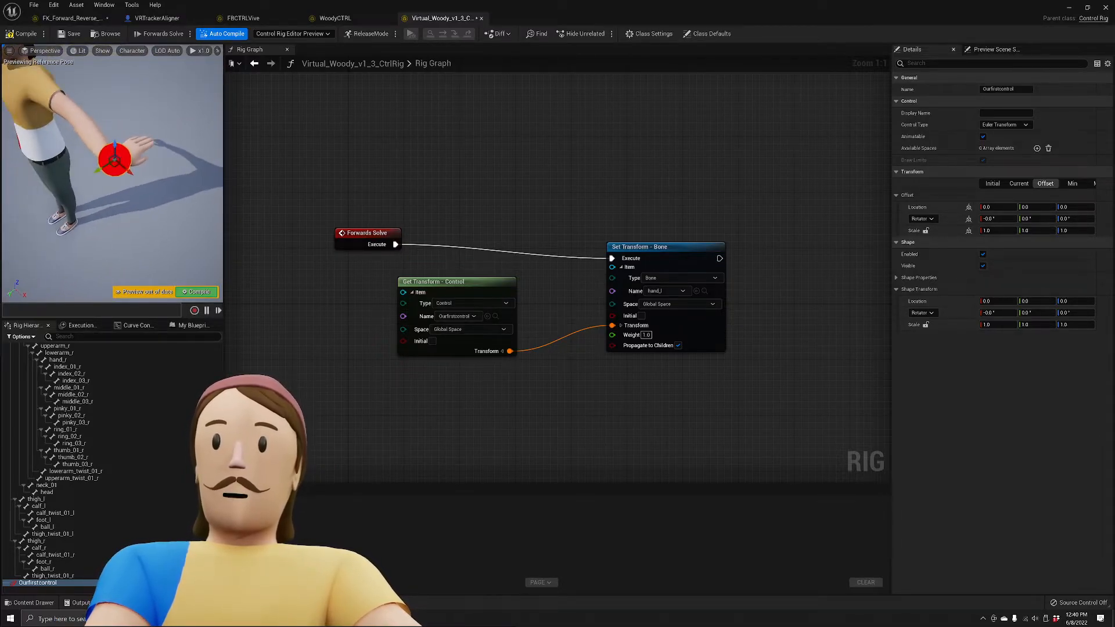
pyautogui.click(197, 292)
# Move Ourfirstcontrol to the left wrist and rotate it so the hand lines up with the forearm.
pyautogui.moveTo(100, 219); pyautogui.dragTo(116, 211, button='right')
pyautogui.moveTo(102, 219); pyautogui.dragTo(184, 165)
pyautogui.moveTo(183, 165); pyautogui.dragTo(195, 162, button='right')
pyautogui.moveTo(135, 195); pyautogui.dragTo(143, 211, button='right')
pyautogui.moveTo(104, 199); pyautogui.dragTo(112, 187)
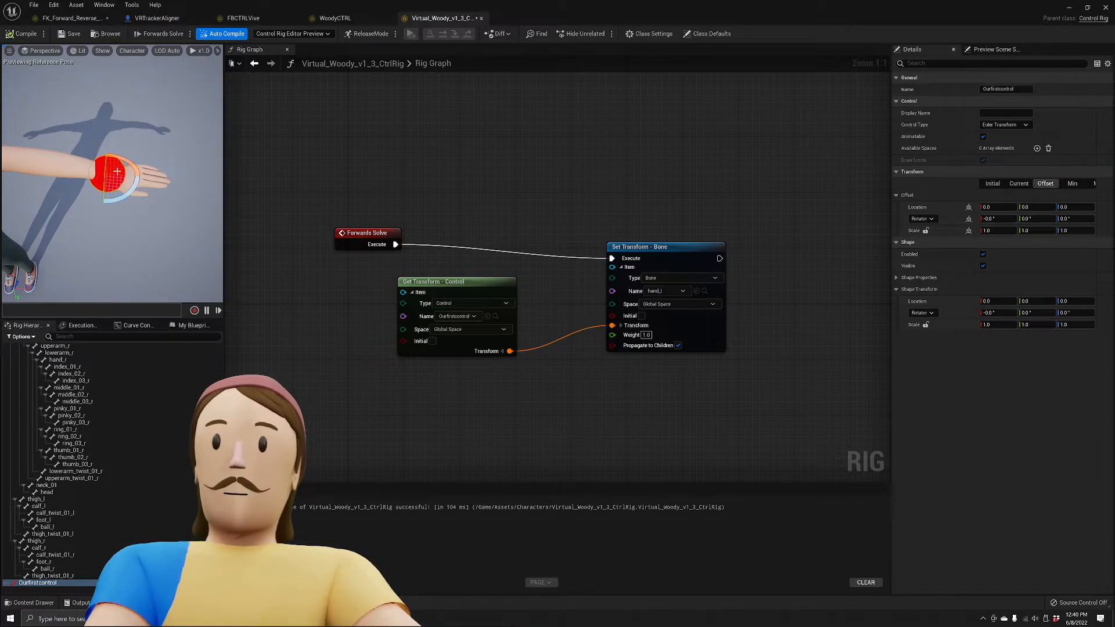
# Set the offset transform of Ourfirstcontrol from its current transform and compile the rig.
pyautogui.rightClick(116, 171)
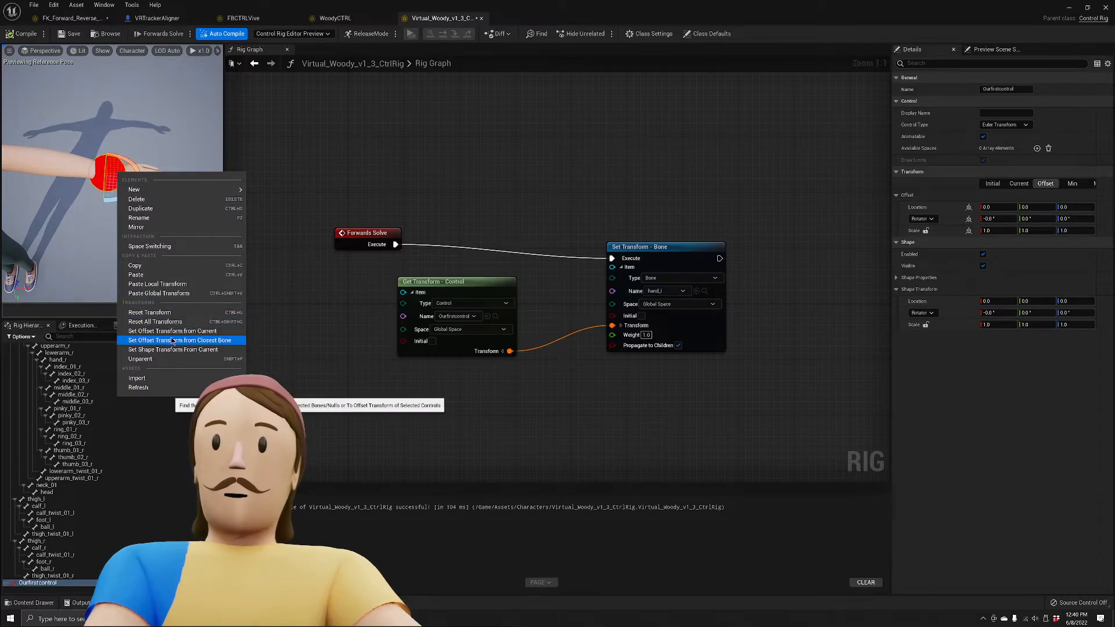
pyautogui.click(205, 332)
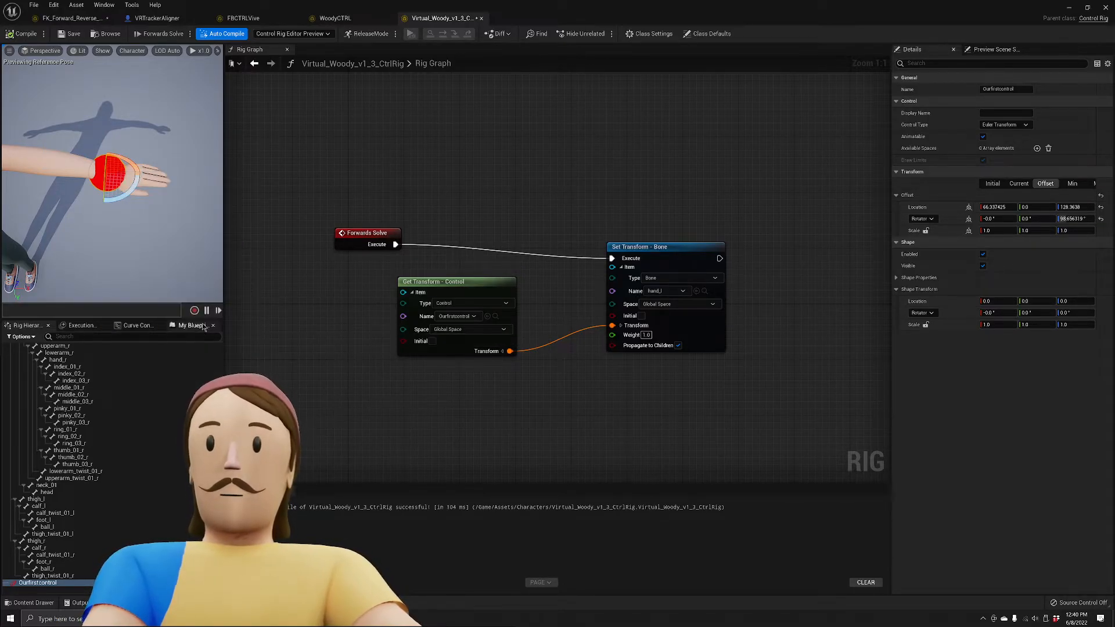
pyautogui.click(162, 135)
pyautogui.keyDown('alt'); pyautogui.moveTo(161, 136); pyautogui.dragTo(138, 141); pyautogui.keyUp('alt')
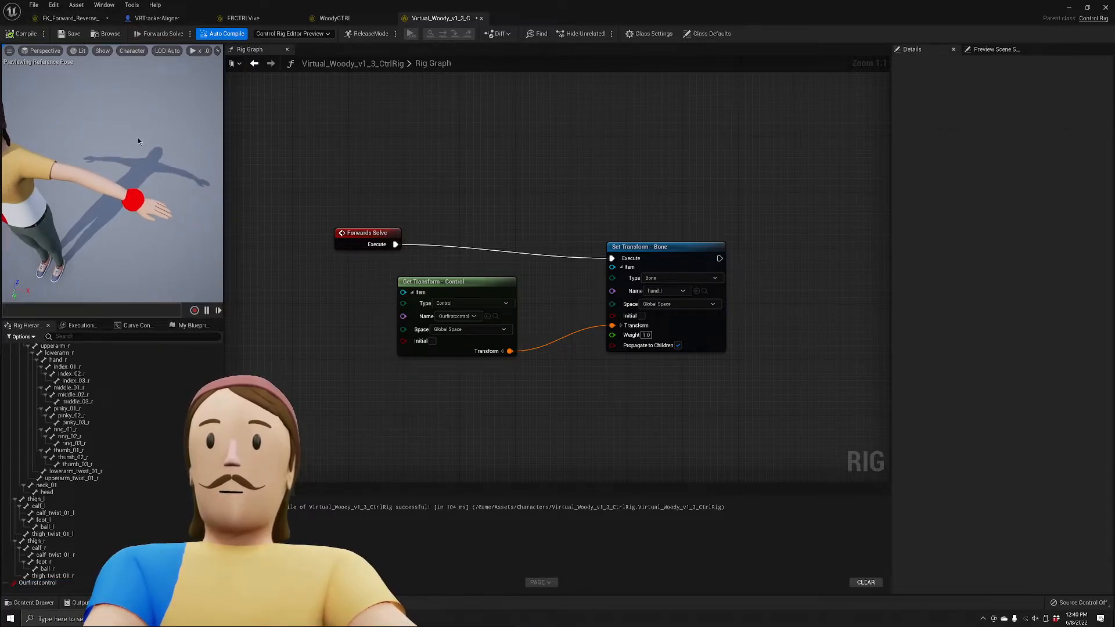
pyautogui.scroll(-3, 138, 141)
pyautogui.click(21, 34)
# Rotate Ourfirstcontrol in the preview to test how it drives the left hand.
pyautogui.click(143, 188)
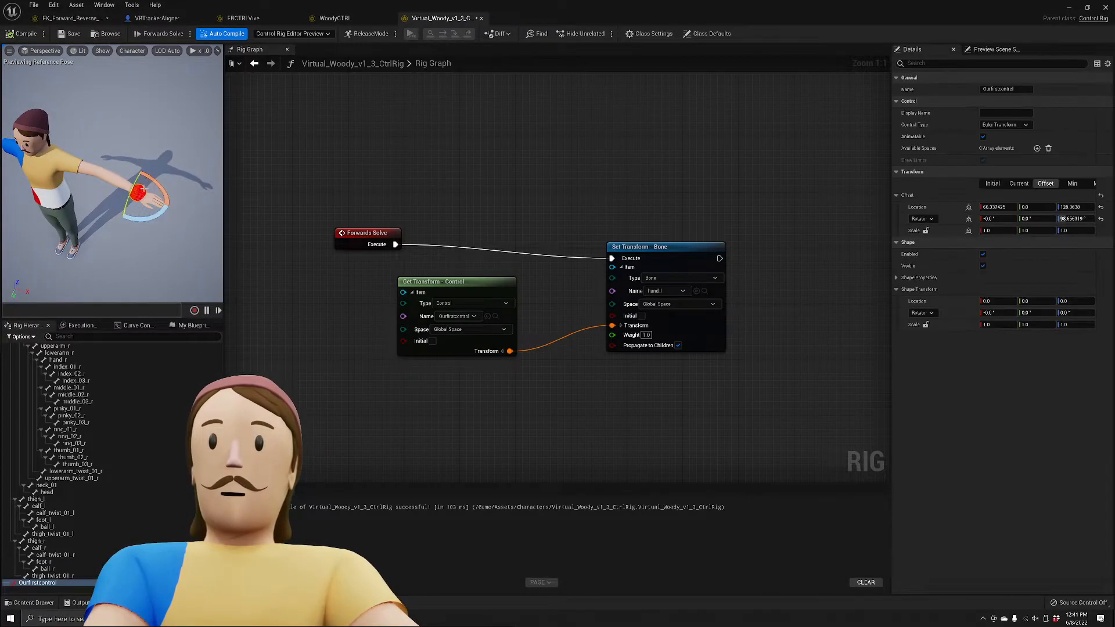
pyautogui.moveTo(156, 183)
pyautogui.mouseDown()
pyautogui.moveTo(145, 192)
pyautogui.moveTo(165, 189)
pyautogui.moveTo(143, 195)
pyautogui.mouseUp()
pyautogui.click(166, 145)
pyautogui.keyDown('alt'); pyautogui.moveTo(166, 145); pyautogui.dragTo(145, 188); pyautogui.keyUp('alt')
pyautogui.click(152, 158)
pyautogui.moveTo(427, 184); pyautogui.dragTo(676, 363)
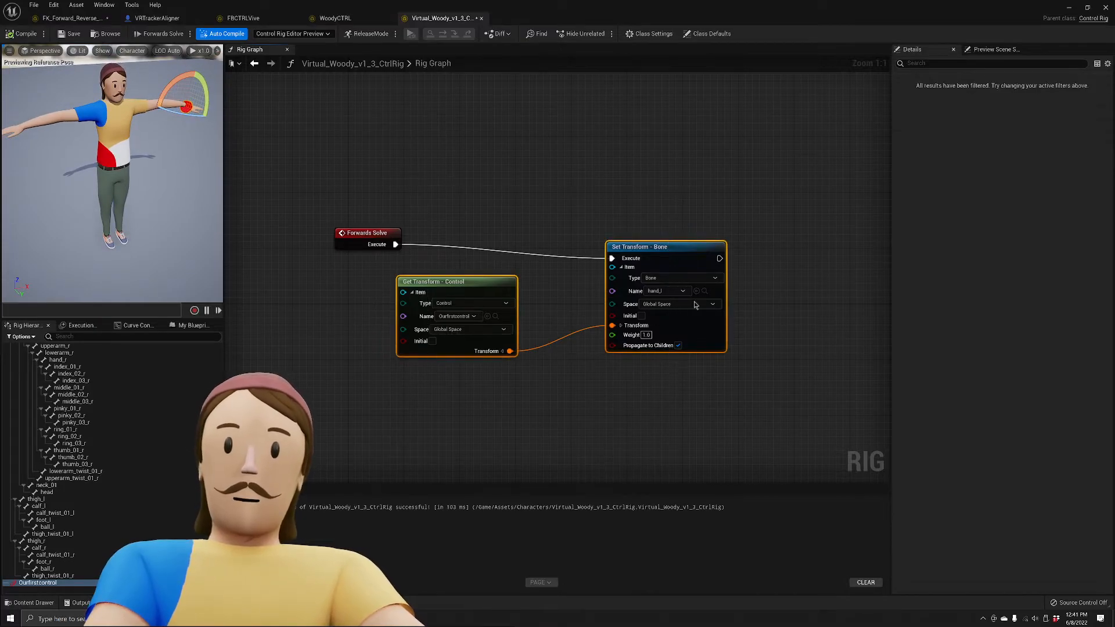
pyautogui.moveTo(602, 373); pyautogui.dragTo(533, 406, button='right')
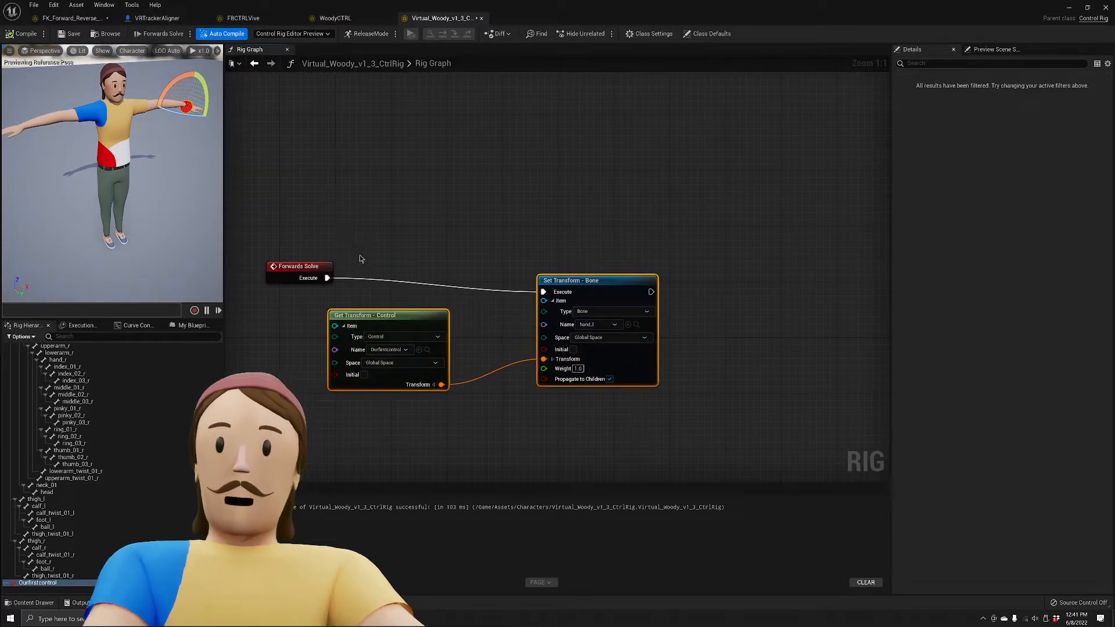
pyautogui.moveTo(165, 152)
pyautogui.mouseDown(button='right')
pyautogui.moveTo(146, 152)
pyautogui.moveTo(168, 149)
pyautogui.mouseUp(button='right')
pyautogui.click(165, 155)
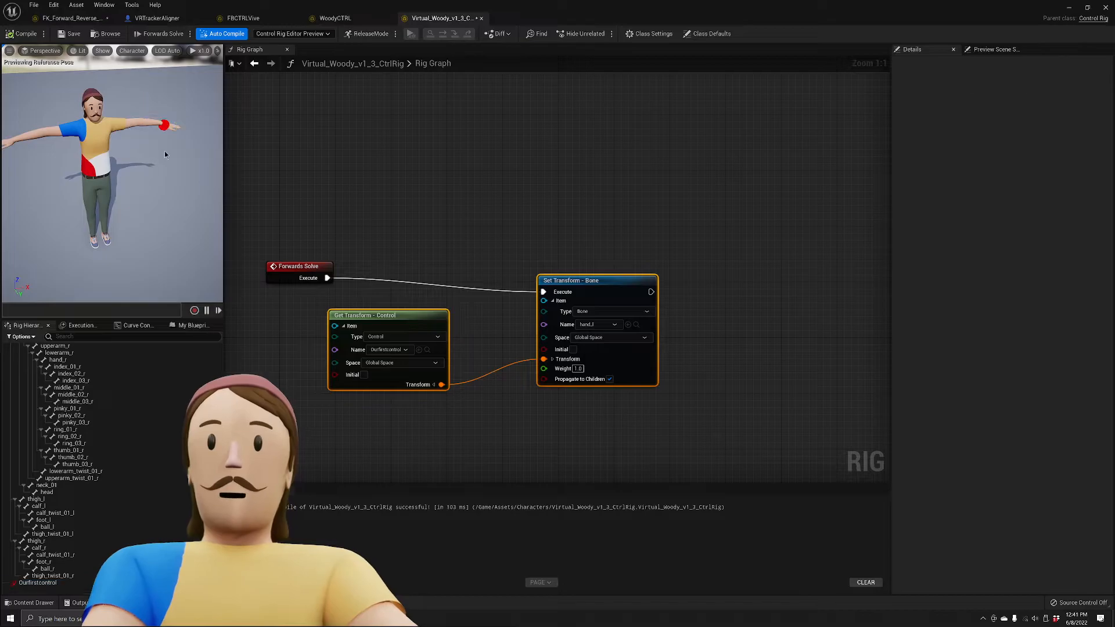
pyautogui.click(164, 125)
pyautogui.moveTo(151, 189); pyautogui.dragTo(162, 173, button='right')
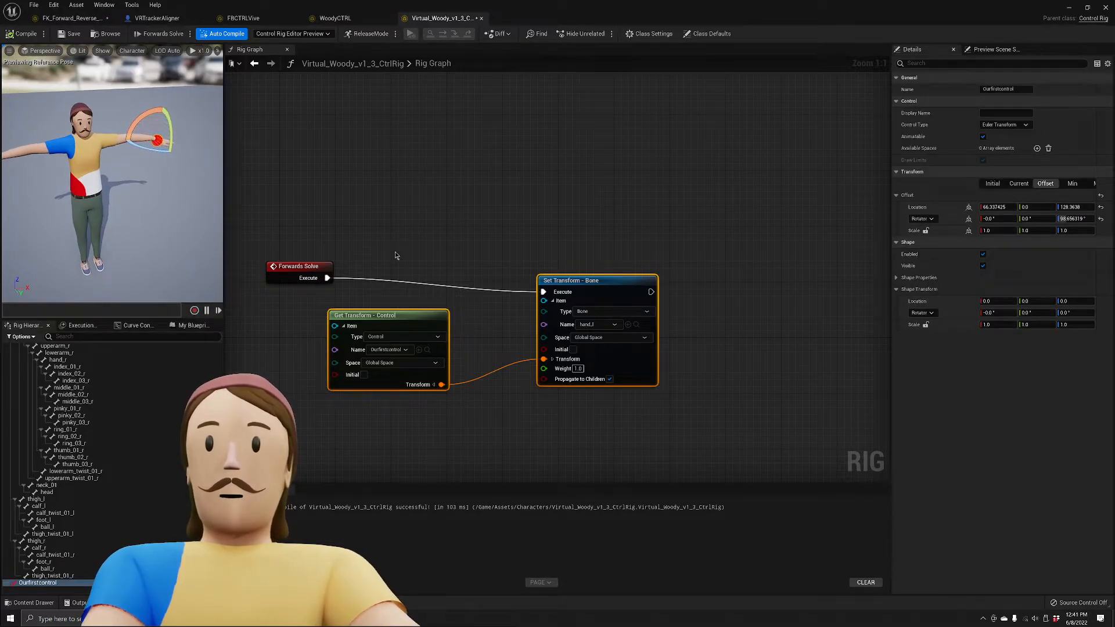
pyautogui.moveTo(393, 247); pyautogui.dragTo(625, 407)
pyautogui.click(96, 260)
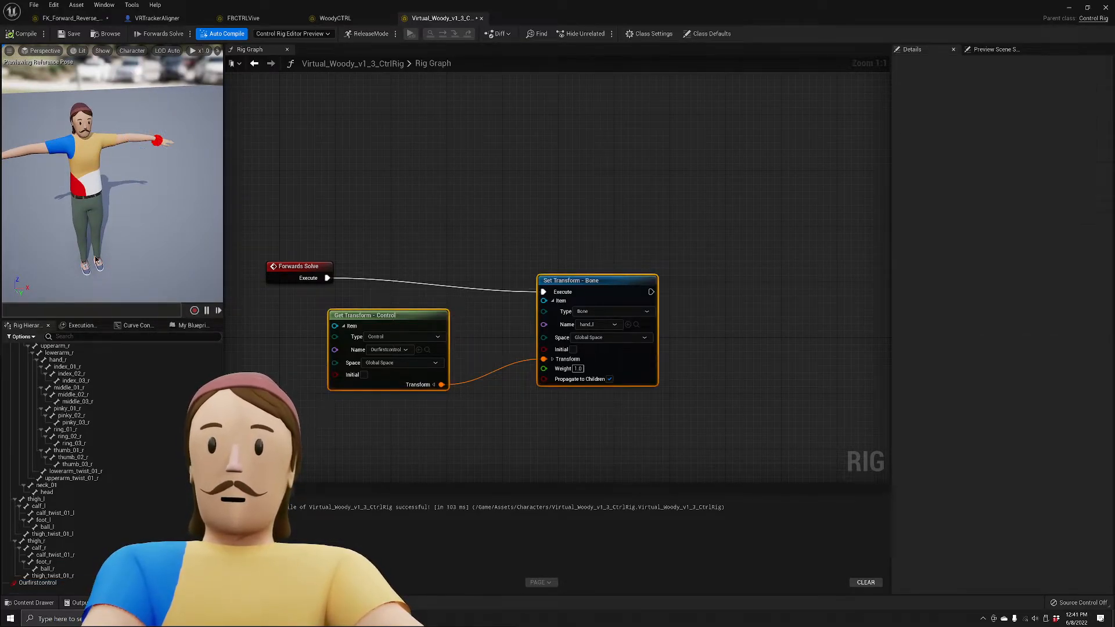
# Select the wrist control in the preview and switch its manipulator to translation.
pyautogui.click(156, 138)
pyautogui.moveTo(126, 208); pyautogui.dragTo(152, 202, button='right')
pyautogui.press('w')
pyautogui.moveTo(73, 171)
pyautogui.mouseDown()
pyautogui.moveTo(112, 152)
pyautogui.moveTo(76, 169)
pyautogui.mouseUp()
pyautogui.moveTo(75, 168); pyautogui.dragTo(29, 179, button='right')
# Delete the Get Transform and Set Transform nodes, leaving only Forwards Solve in the rig graph.
pyautogui.click(157, 127)
pyautogui.moveTo(399, 211); pyautogui.dragTo(657, 420)
pyautogui.press('Delete')
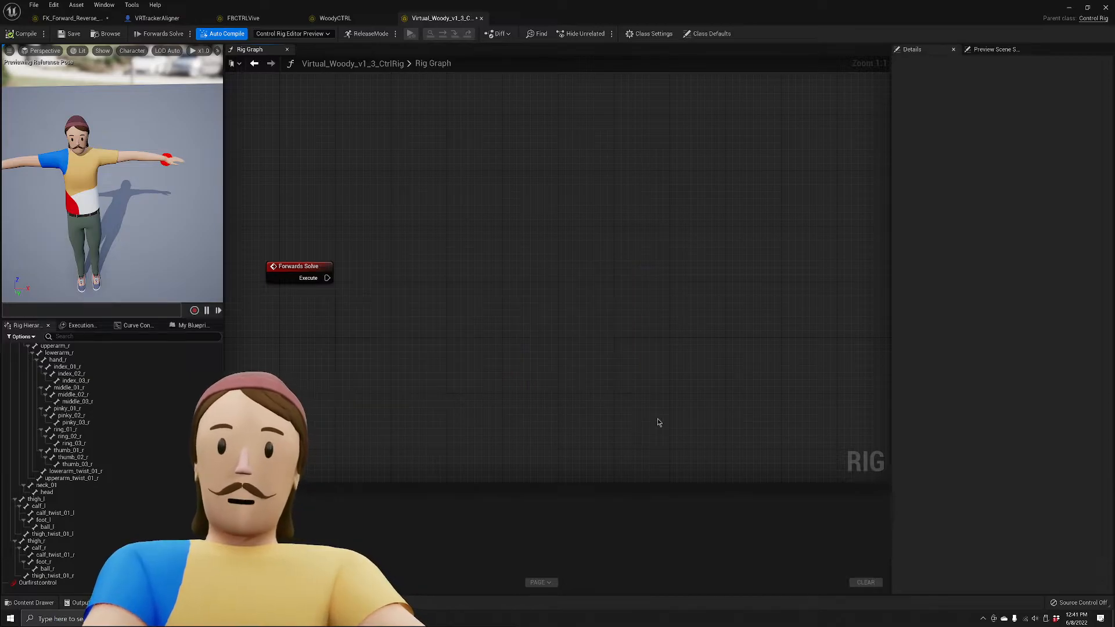
# Reset the offset rotation and location of Ourfirstcontrol to their defaults.
pyautogui.click(36, 582)
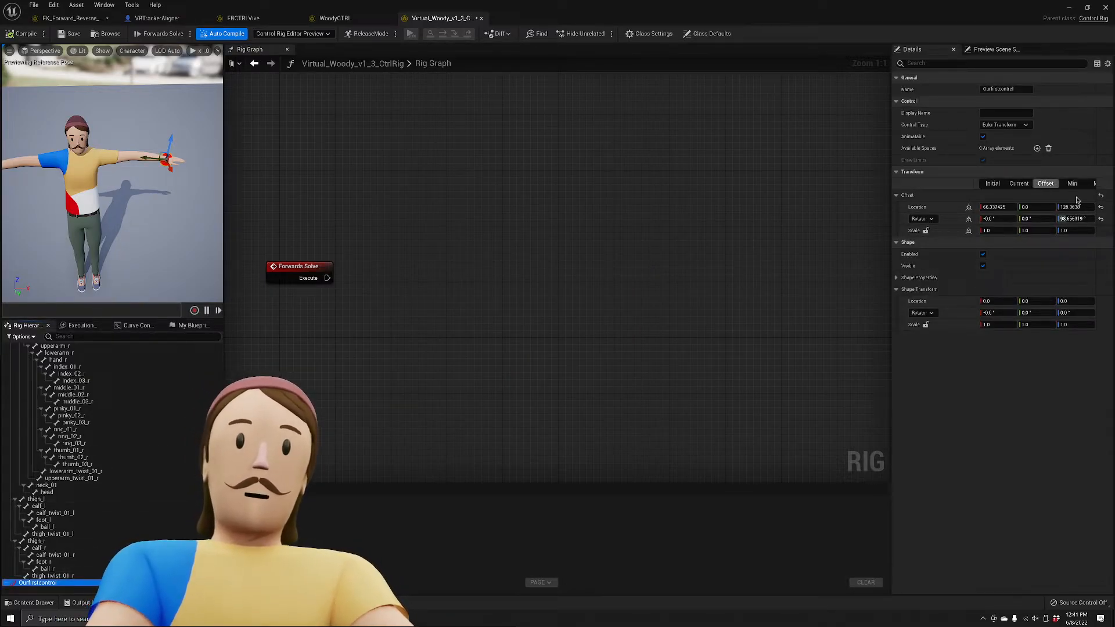
pyautogui.click(1100, 219)
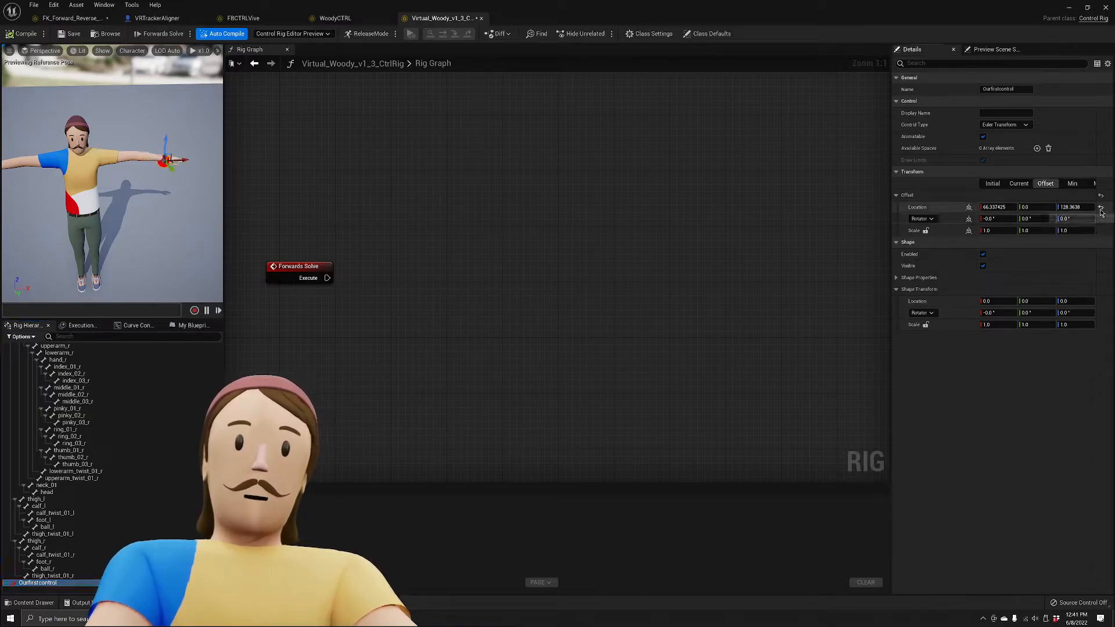
pyautogui.click(1100, 207)
pyautogui.moveTo(152, 175); pyautogui.dragTo(133, 202, button='right')
pyautogui.click(49, 583)
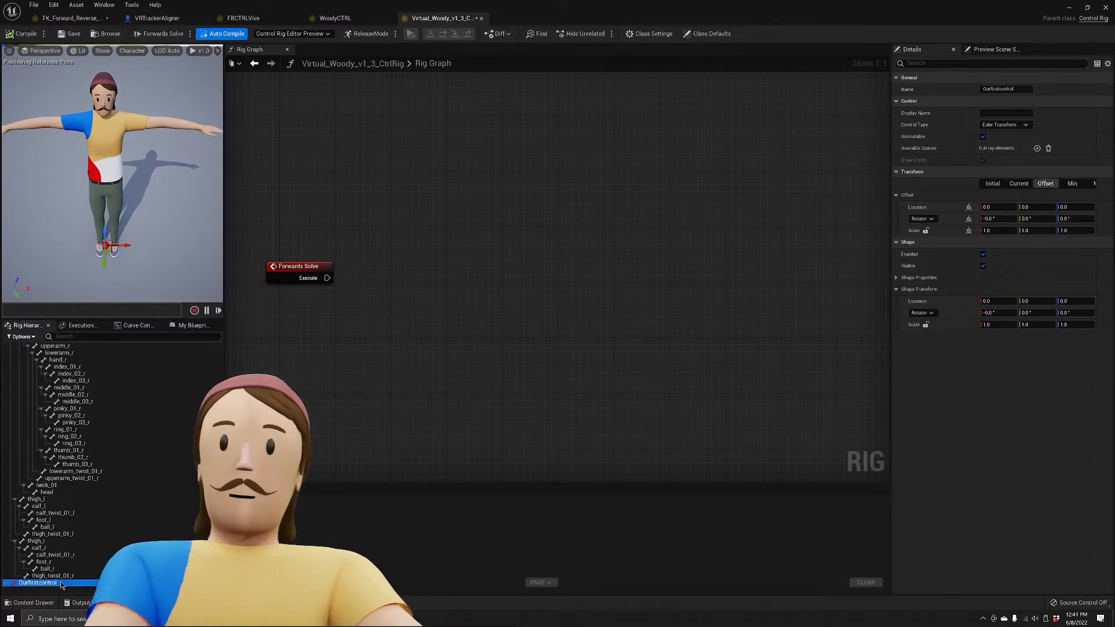
# Select the pelvis, spine_01, spine_02 and clavicle_r bones together in the rig hierarchy.
pyautogui.scroll(9, 66, 556)
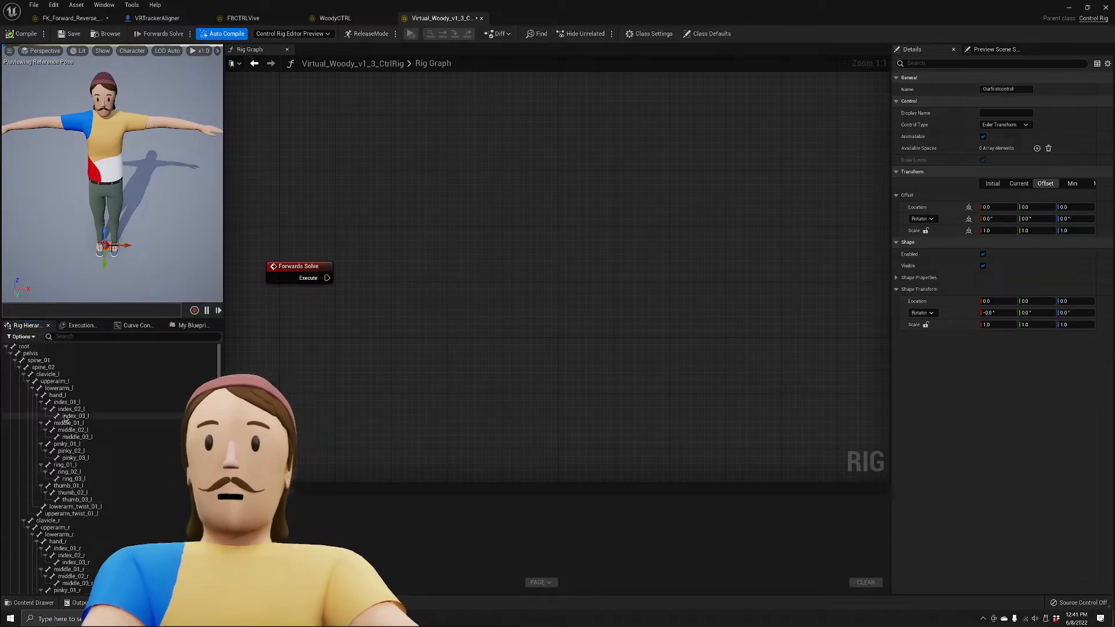
pyautogui.click(38, 354)
pyautogui.keyDown('shift'); pyautogui.click(63, 367); pyautogui.keyUp('shift')
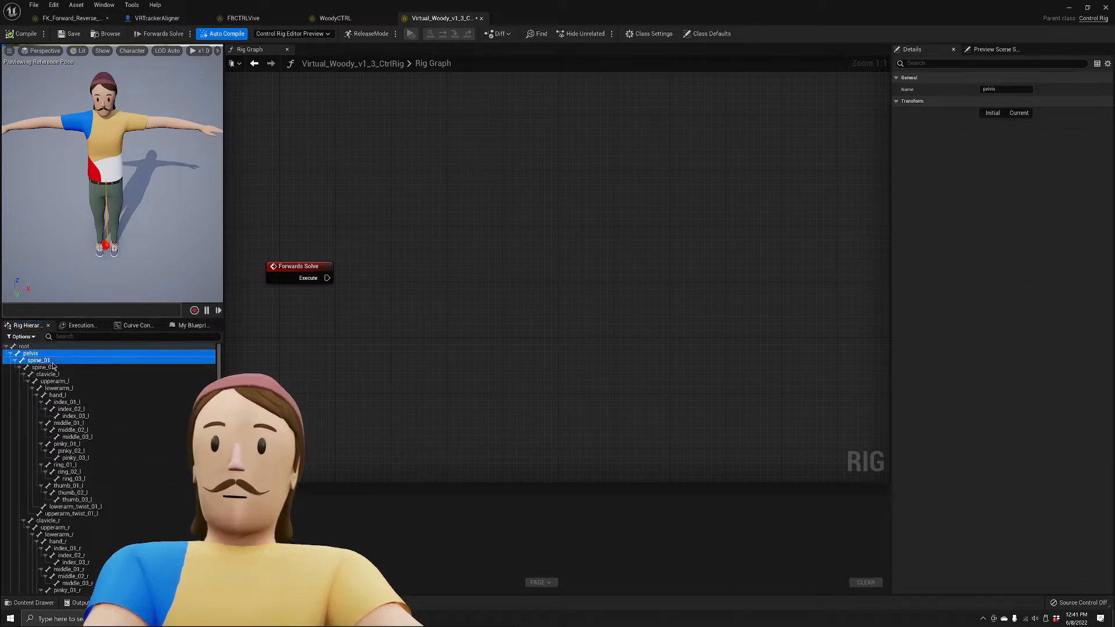
pyautogui.scroll(-1, 87, 374)
pyautogui.scroll(1, 96, 436)
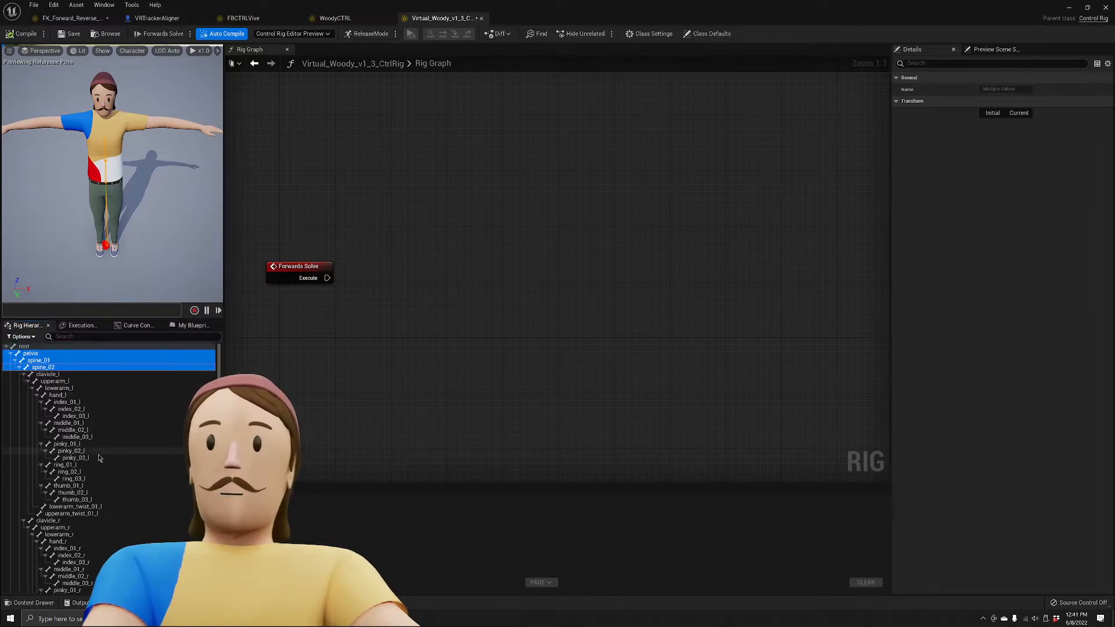
pyautogui.click(58, 521)
pyautogui.scroll(-5, 64, 464)
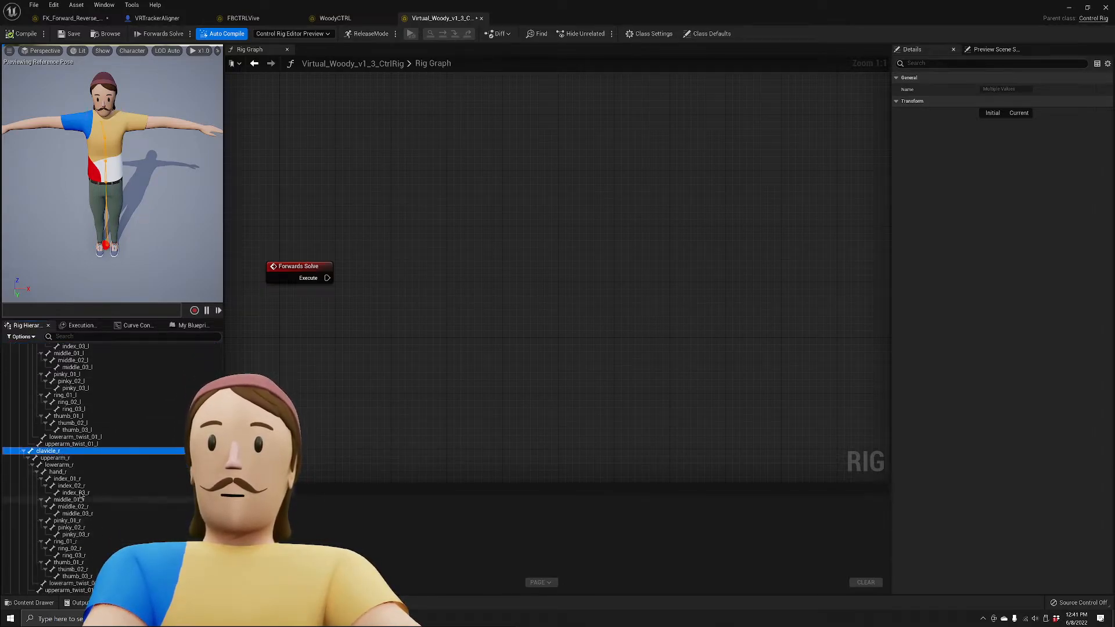
pyautogui.scroll(-1, 61, 441)
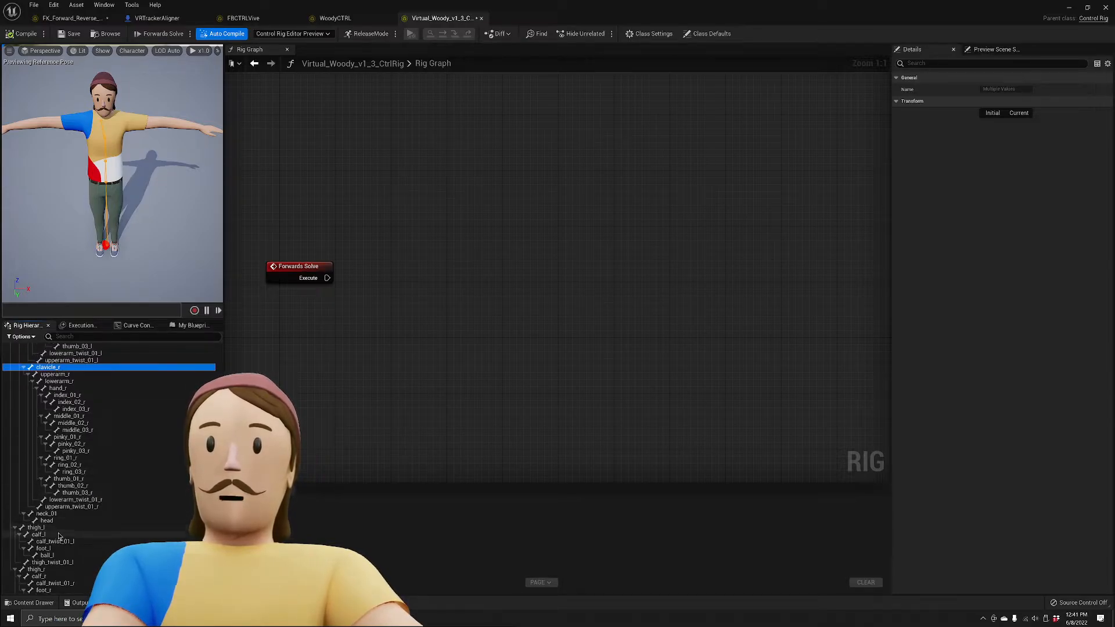
pyautogui.scroll(6, 67, 510)
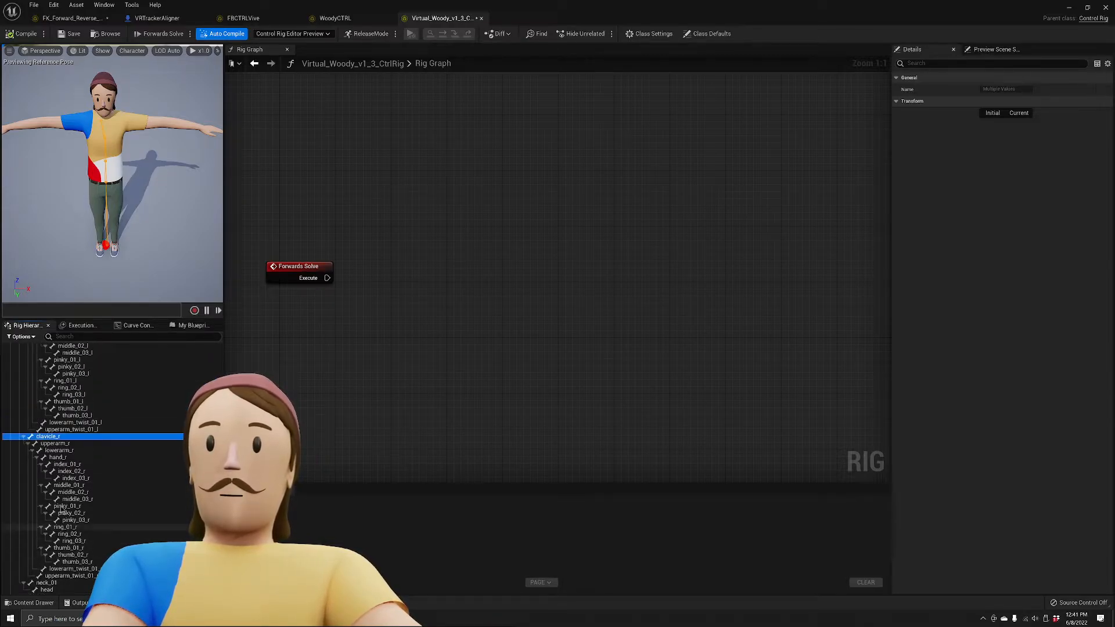
# Add clavicle_l and both arms' upperarm, lowerarm and hand bones to the bone selection.
pyautogui.keyDown('ctrl'); pyautogui.click(66, 375); pyautogui.keyUp('ctrl')
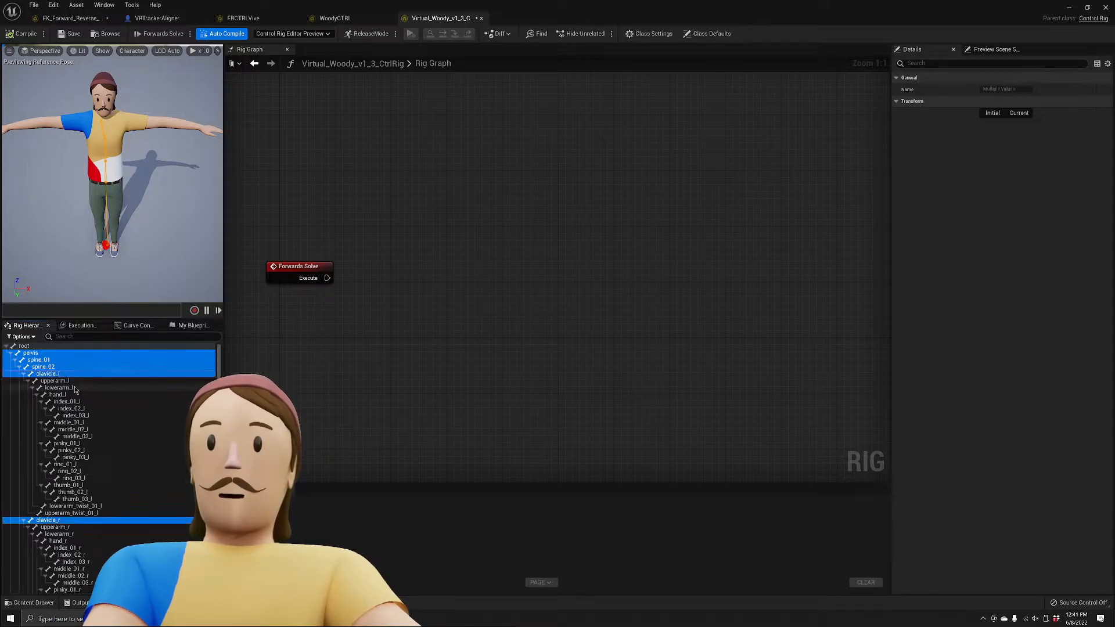
pyautogui.keyDown('ctrl'); pyautogui.click(66, 381); pyautogui.keyUp('ctrl')
pyautogui.keyDown('ctrl'); pyautogui.click(66, 387); pyautogui.keyUp('ctrl')
pyautogui.keyDown('ctrl'); pyautogui.click(65, 395); pyautogui.keyUp('ctrl')
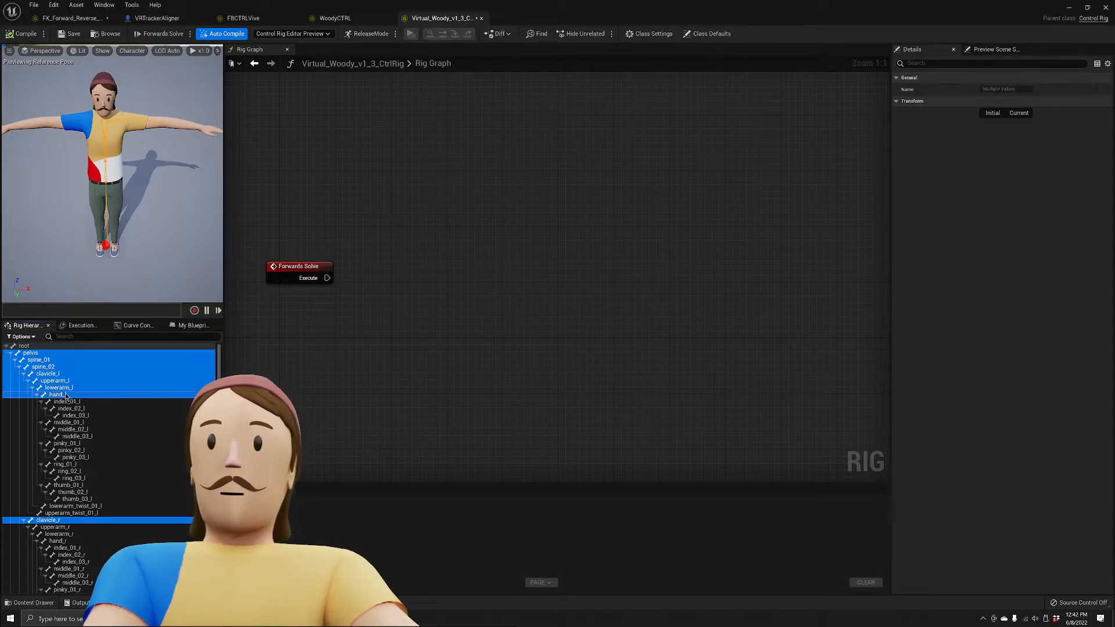
pyautogui.keyDown('ctrl'); pyautogui.click(55, 527); pyautogui.keyUp('ctrl')
pyautogui.keyDown('ctrl'); pyautogui.click(58, 535); pyautogui.keyUp('ctrl')
pyautogui.keyDown('ctrl'); pyautogui.click(58, 541); pyautogui.keyUp('ctrl')
# Add the thigh, calf and foot bones of both legs to the bone selection.
pyautogui.scroll(-6, 87, 523)
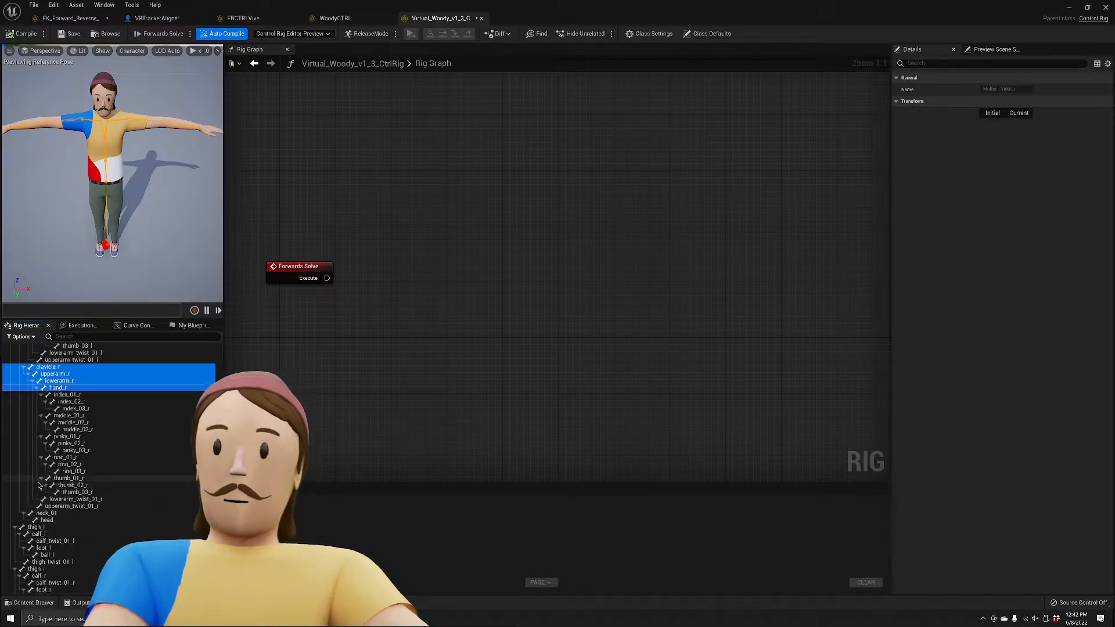
pyautogui.scroll(-2, 88, 491)
pyautogui.keyDown('ctrl'); pyautogui.click(47, 500); pyautogui.keyUp('ctrl')
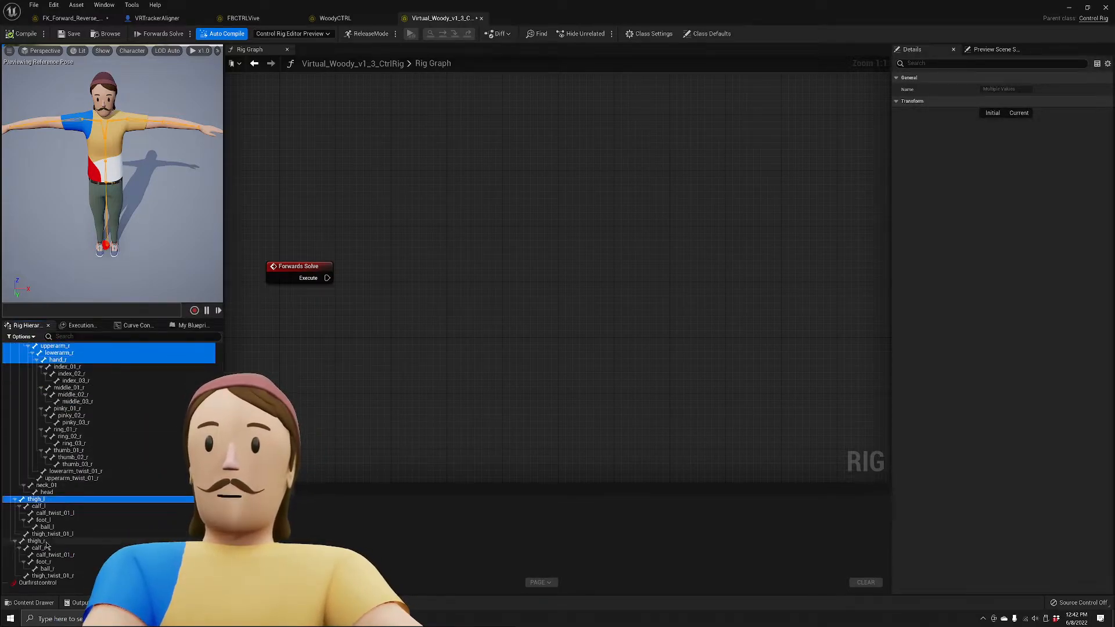
pyautogui.keyDown('ctrl'); pyautogui.click(47, 541); pyautogui.keyUp('ctrl')
pyautogui.keyDown('ctrl'); pyautogui.click(49, 506); pyautogui.keyUp('ctrl')
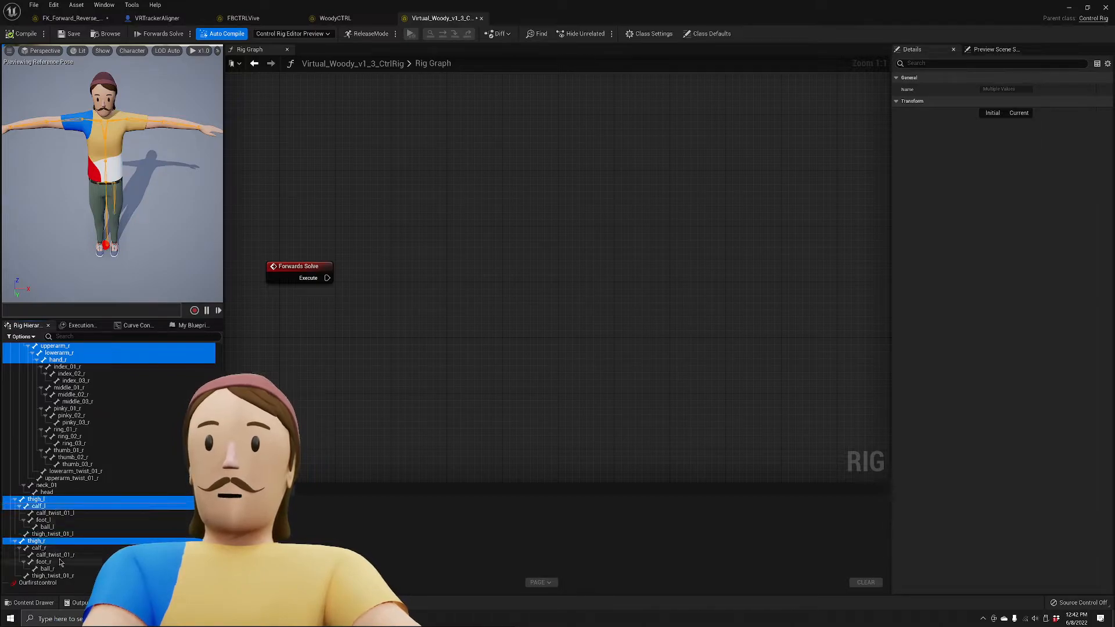
pyautogui.keyDown('ctrl'); pyautogui.click(40, 548); pyautogui.keyUp('ctrl')
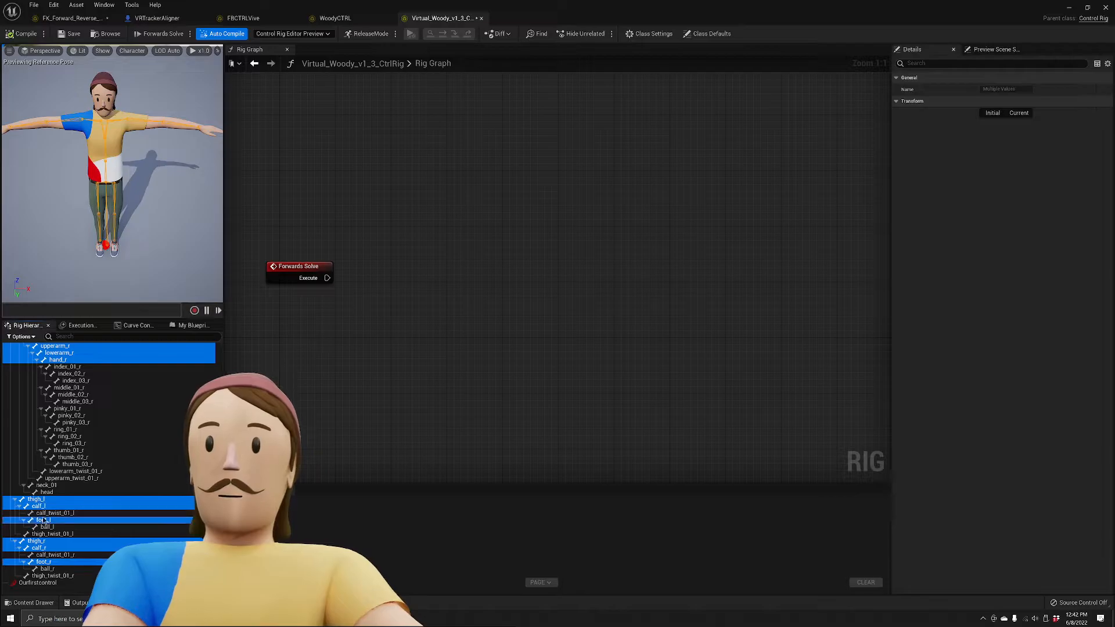
# Add neck_01 and head to the selection and create controls for all the selected bones.
pyautogui.scroll(5, 44, 521)
pyautogui.scroll(-5, 58, 504)
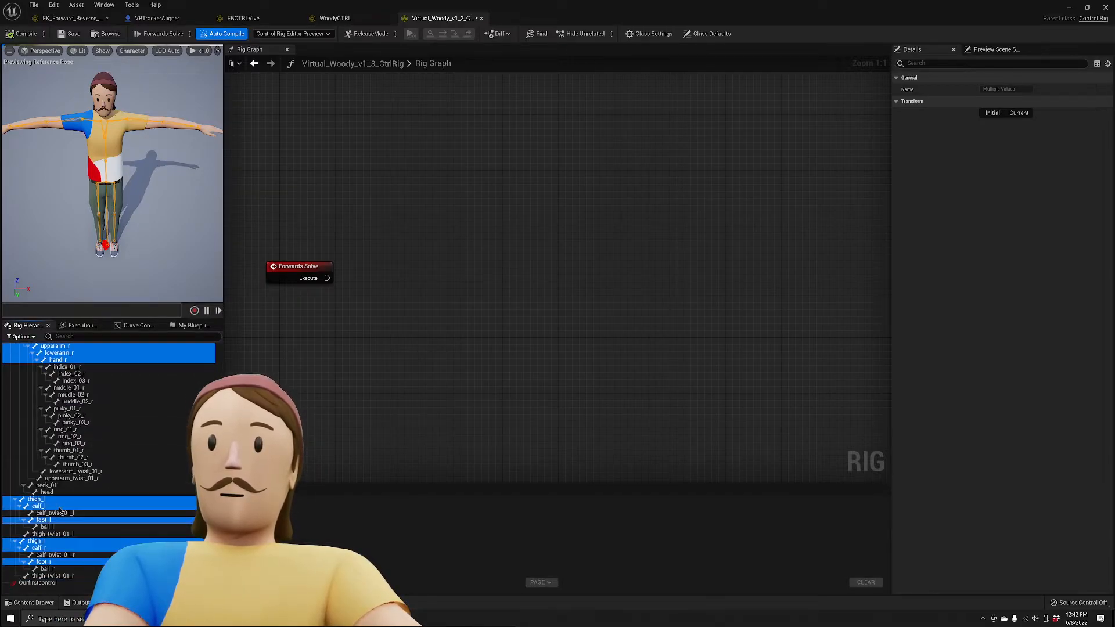
pyautogui.scroll(5, 81, 470)
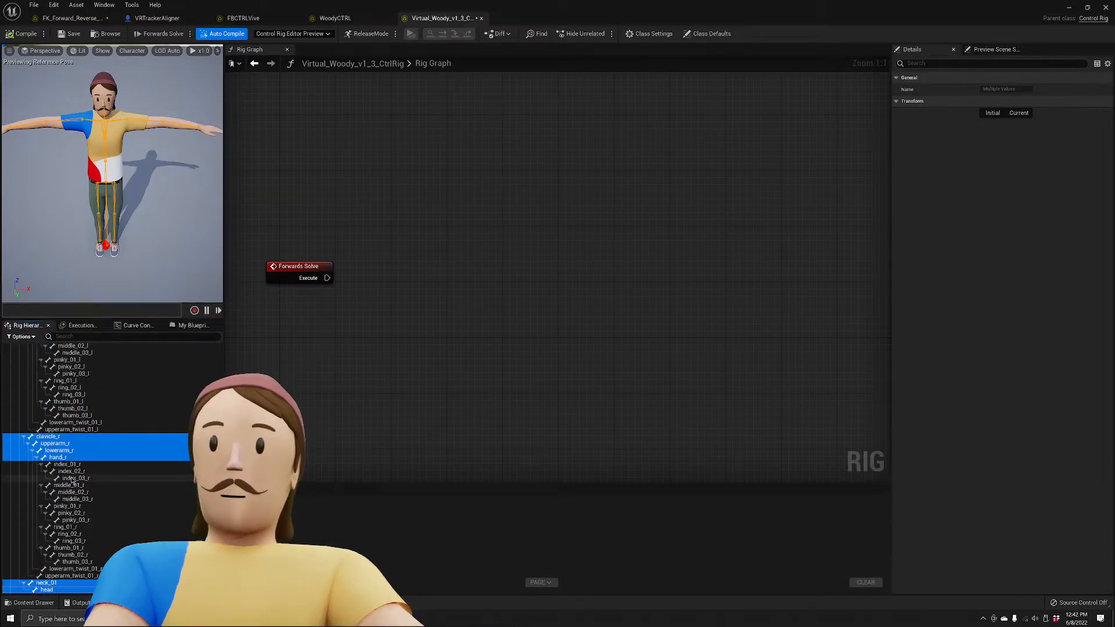
pyautogui.rightClick(82, 377)
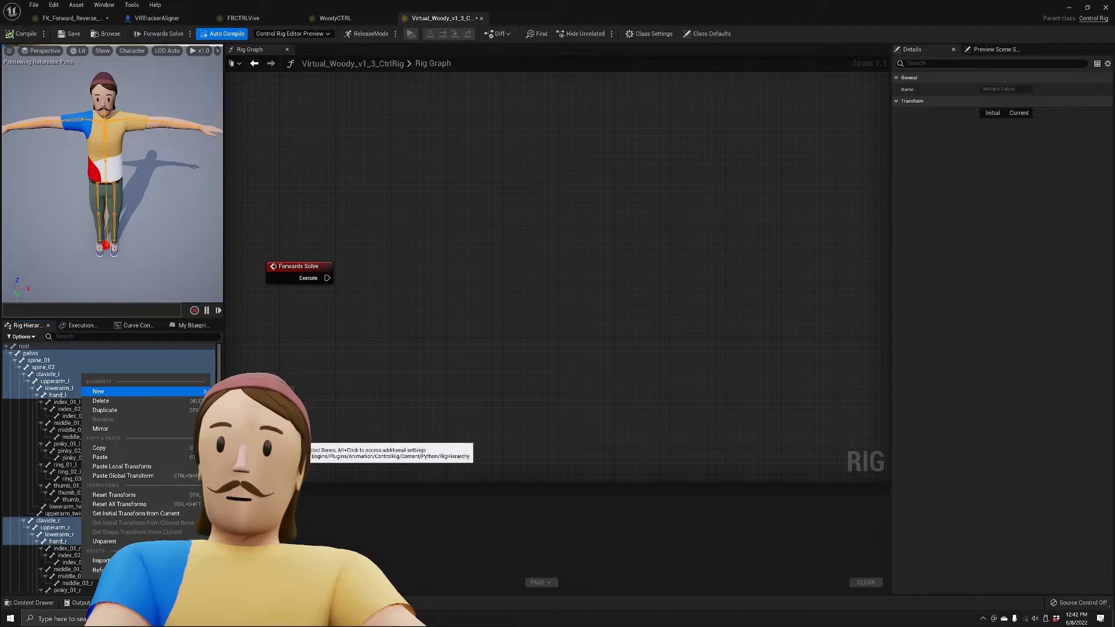
pyautogui.click(247, 435)
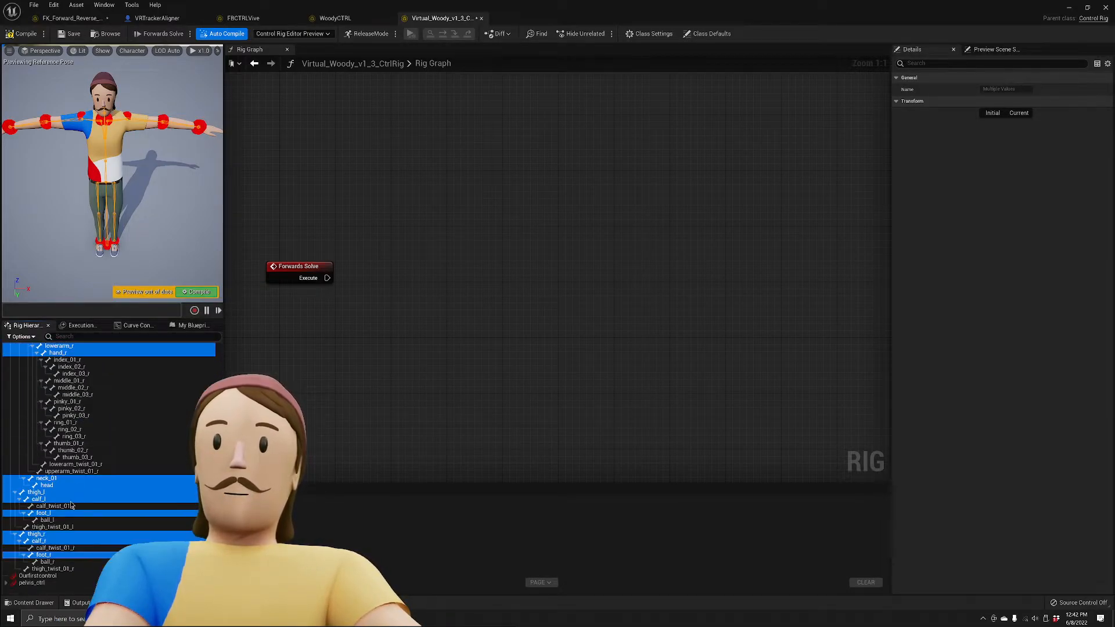
# Expand the new control hierarchy under pelvis_ctrl through the spine, both clavicles and upper arms, and the left leg.
pyautogui.scroll(-1, 14, 578)
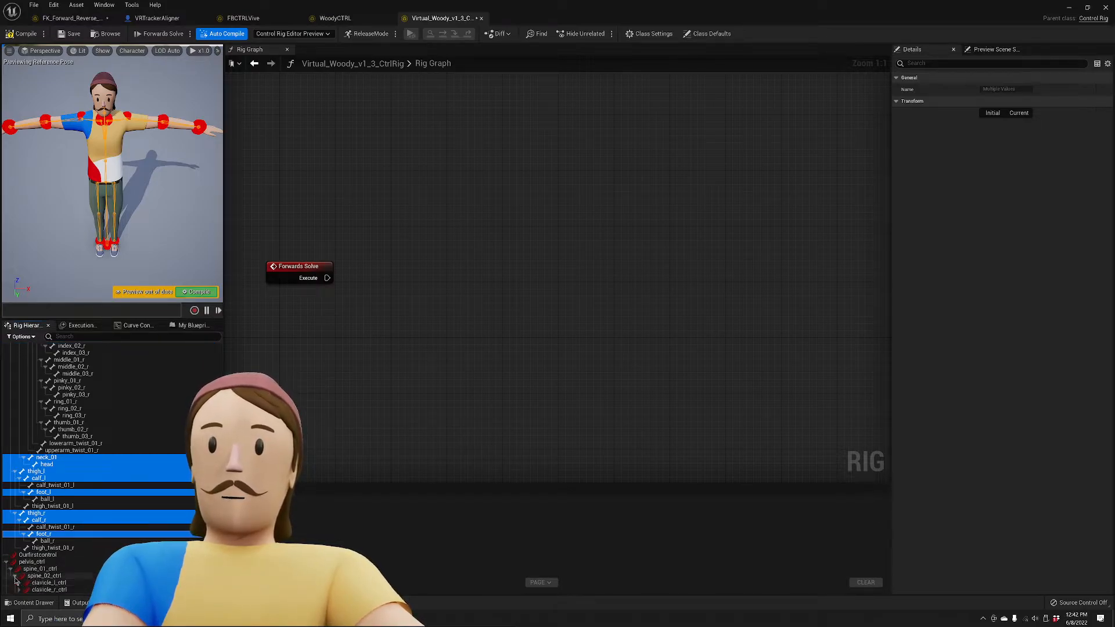
pyautogui.scroll(-2, 16, 579)
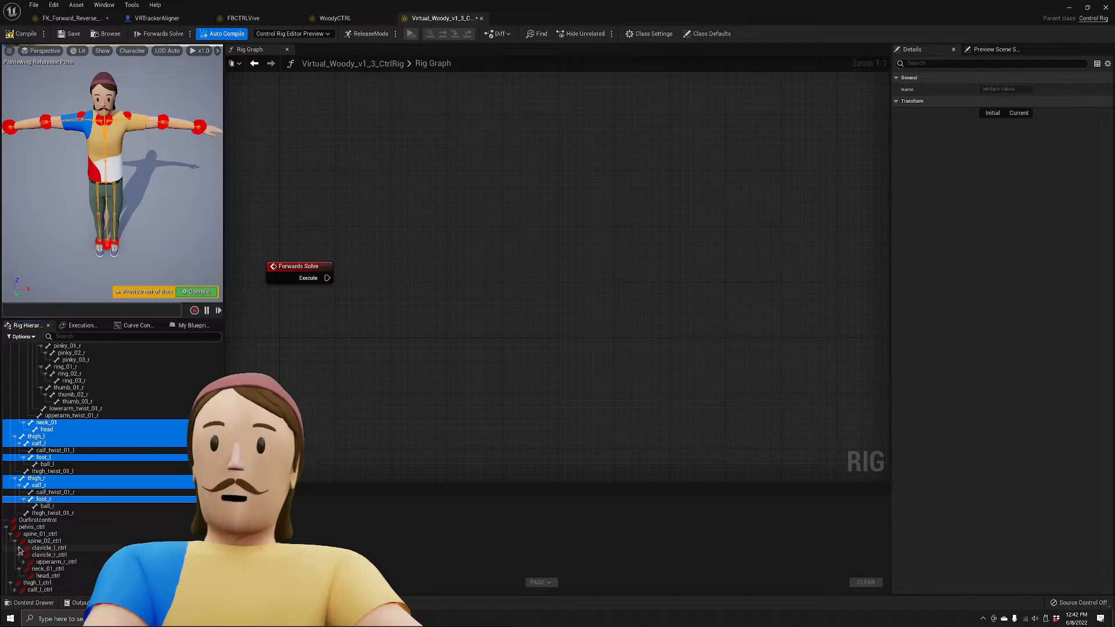
pyautogui.click(19, 549)
pyautogui.scroll(-1, 20, 566)
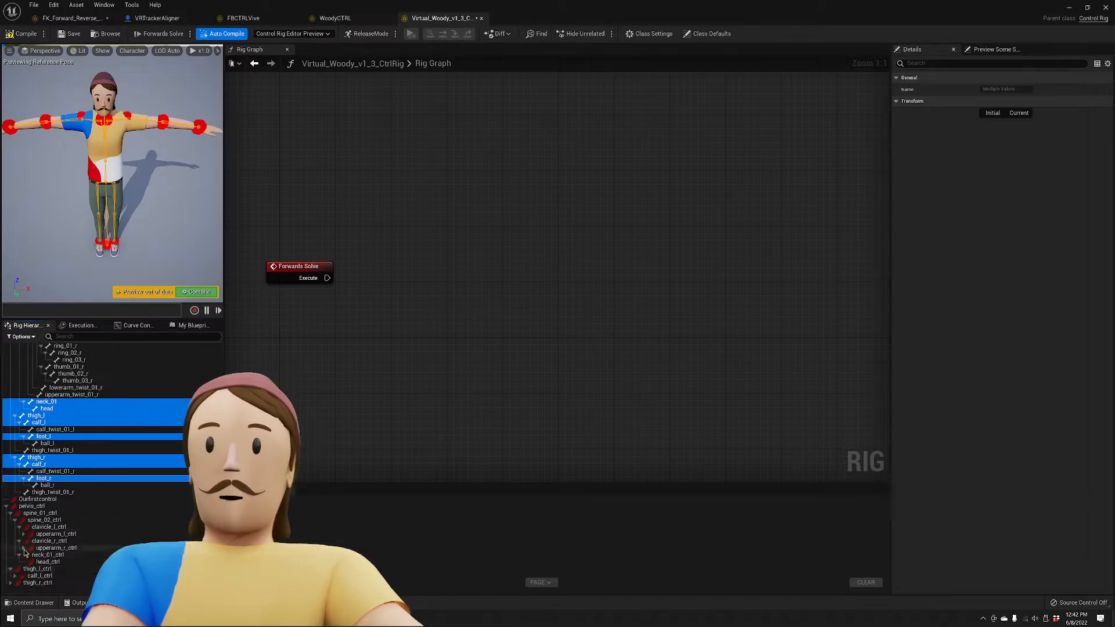
pyautogui.click(24, 549)
pyautogui.click(23, 534)
pyautogui.scroll(-1, 22, 570)
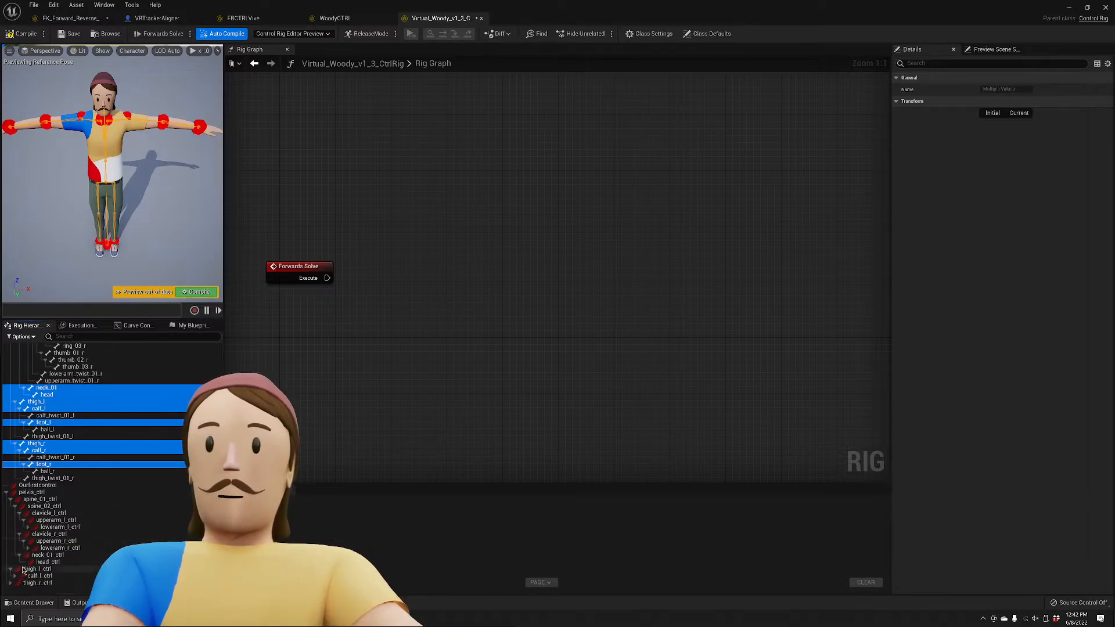
pyautogui.scroll(-1, 25, 585)
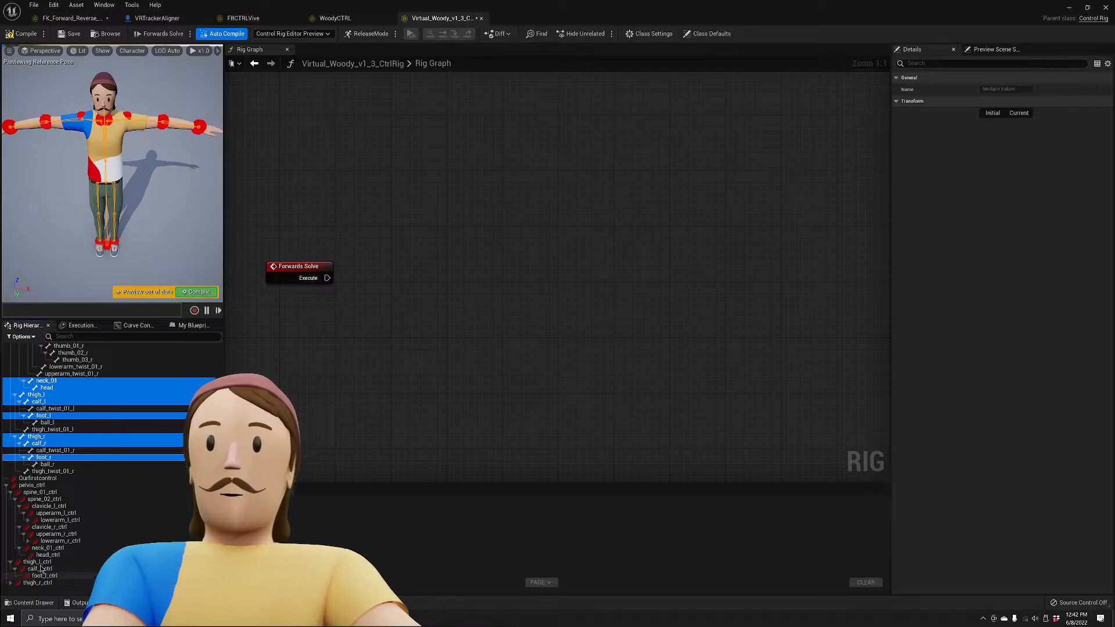
# Check head_ctrl, expand the right leg controls under thigh_r_ctrl, and inspect foot_r_ctrl in the preview.
pyautogui.click(57, 555)
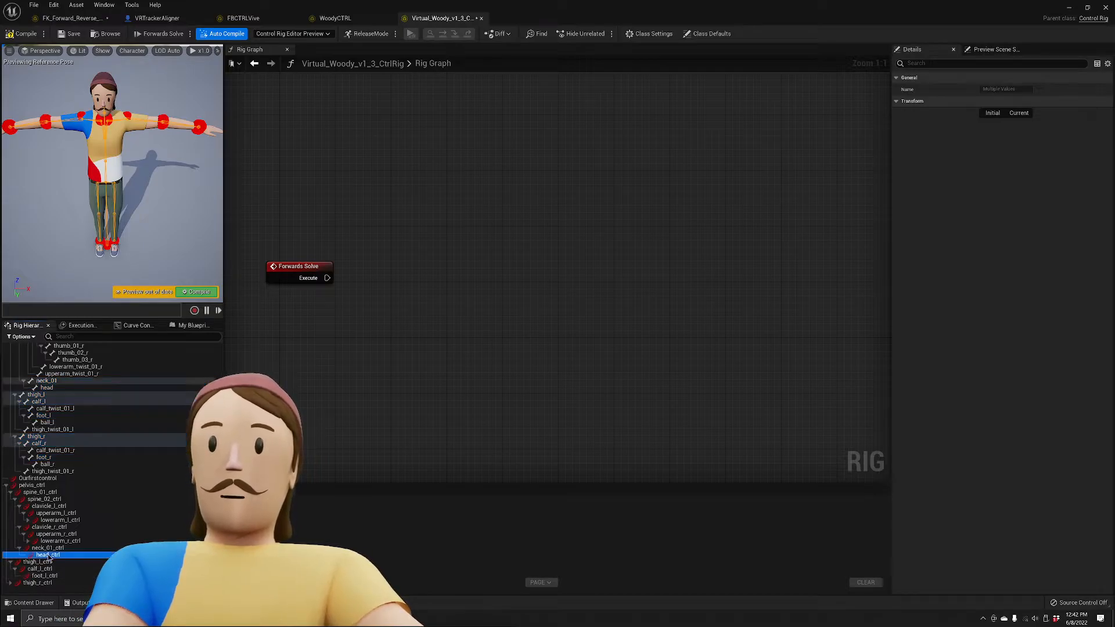
pyautogui.click(11, 583)
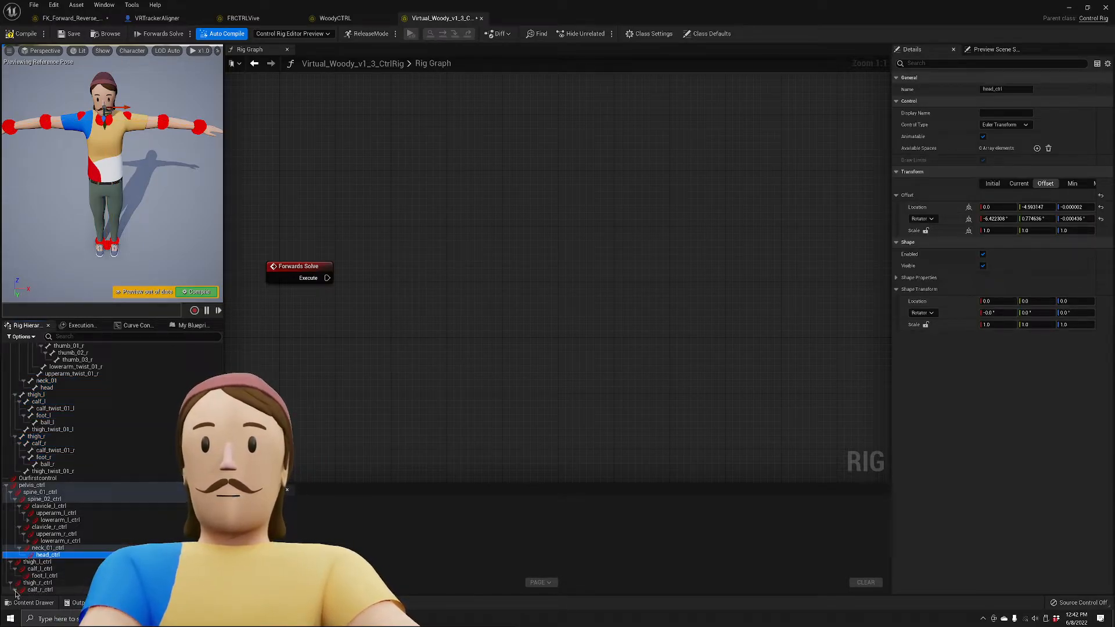
pyautogui.click(15, 590)
pyautogui.click(32, 583)
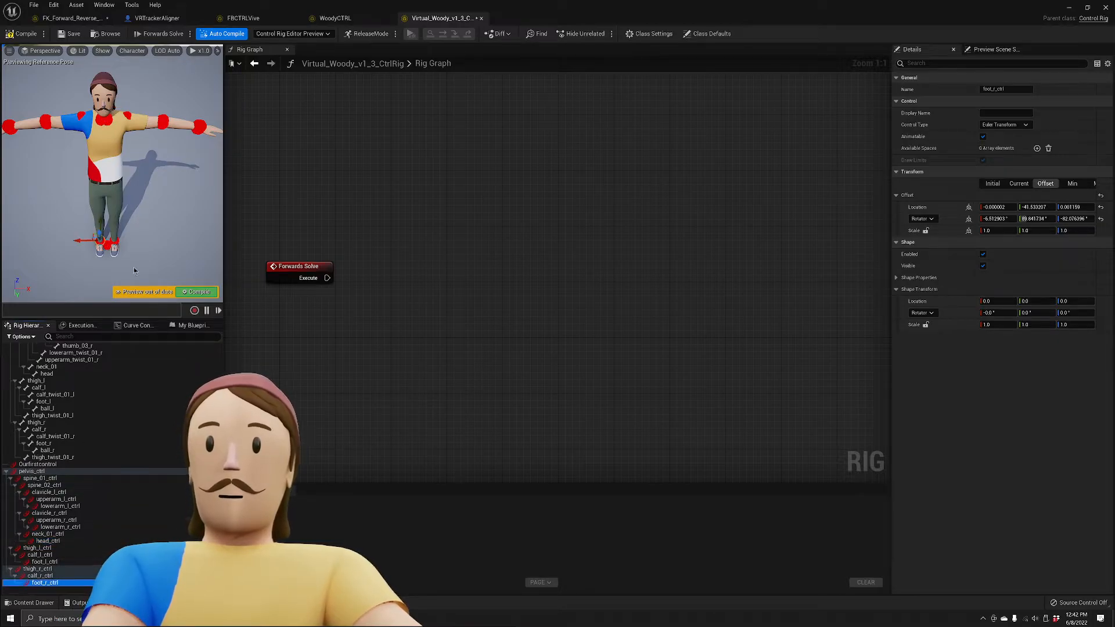
pyautogui.keyDown('alt'); pyautogui.moveTo(133, 267); pyautogui.dragTo(29, 191); pyautogui.keyUp('alt')
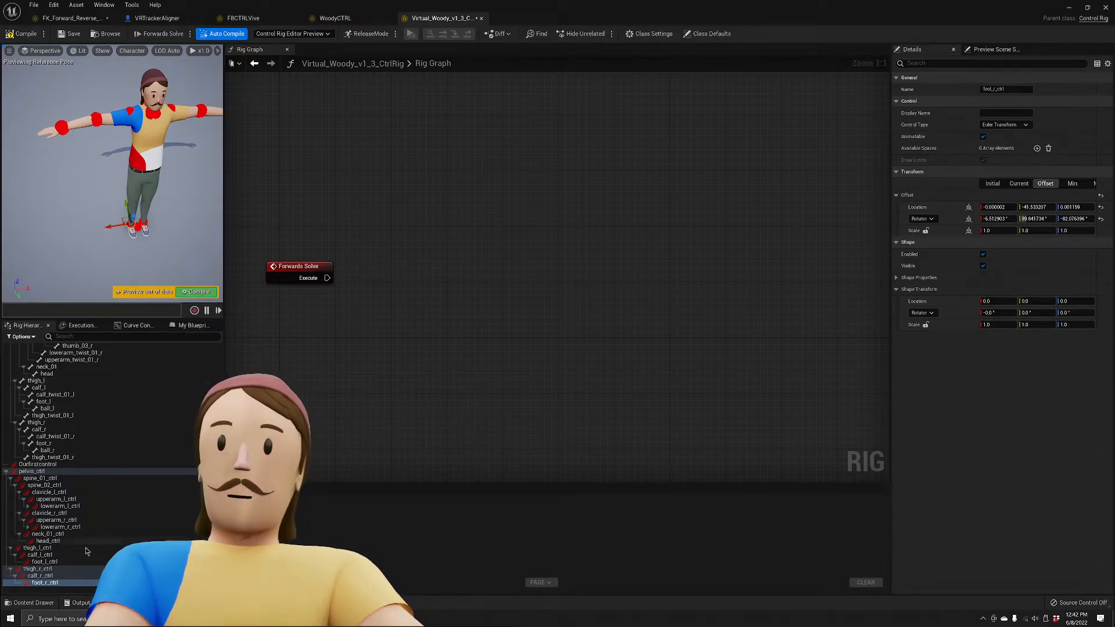
# Select every listed control from pelvis_ctrl to foot_r_ctrl and add Get Control nodes for them to the rig graph.
pyautogui.click(50, 470)
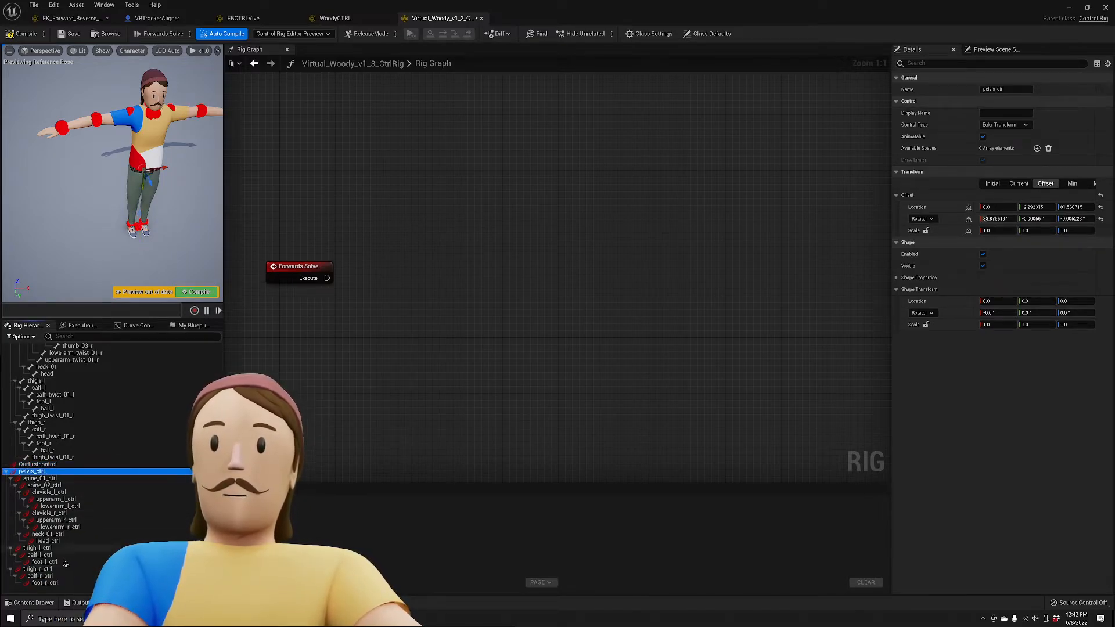
pyautogui.keyDown('shift'); pyautogui.click(56, 583); pyautogui.keyUp('shift')
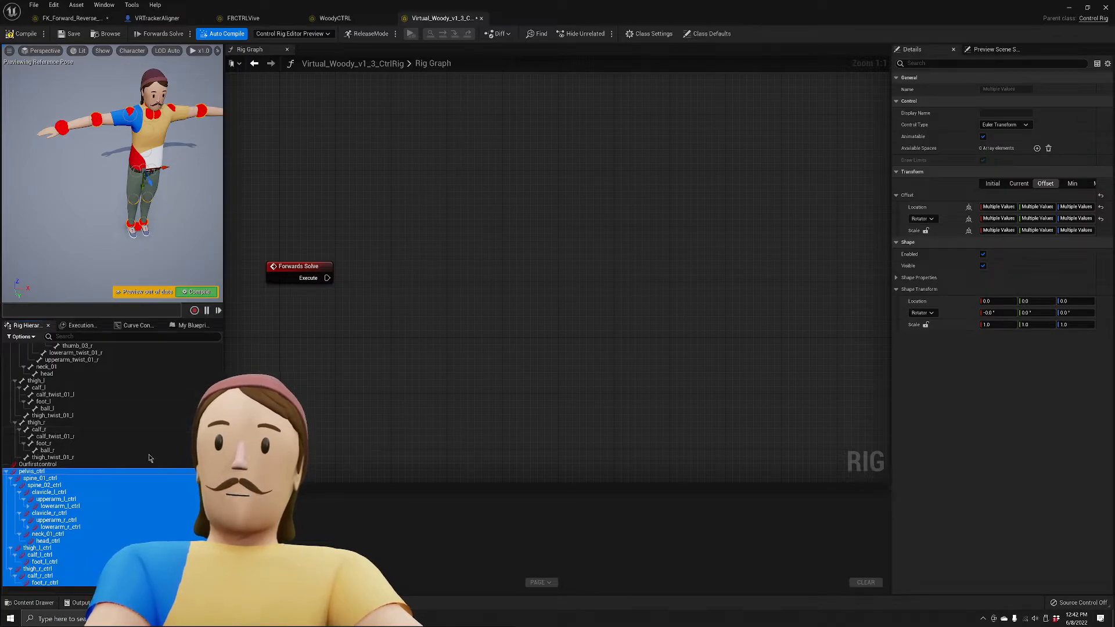
pyautogui.scroll(10, 79, 488)
pyautogui.scroll(-10, 79, 487)
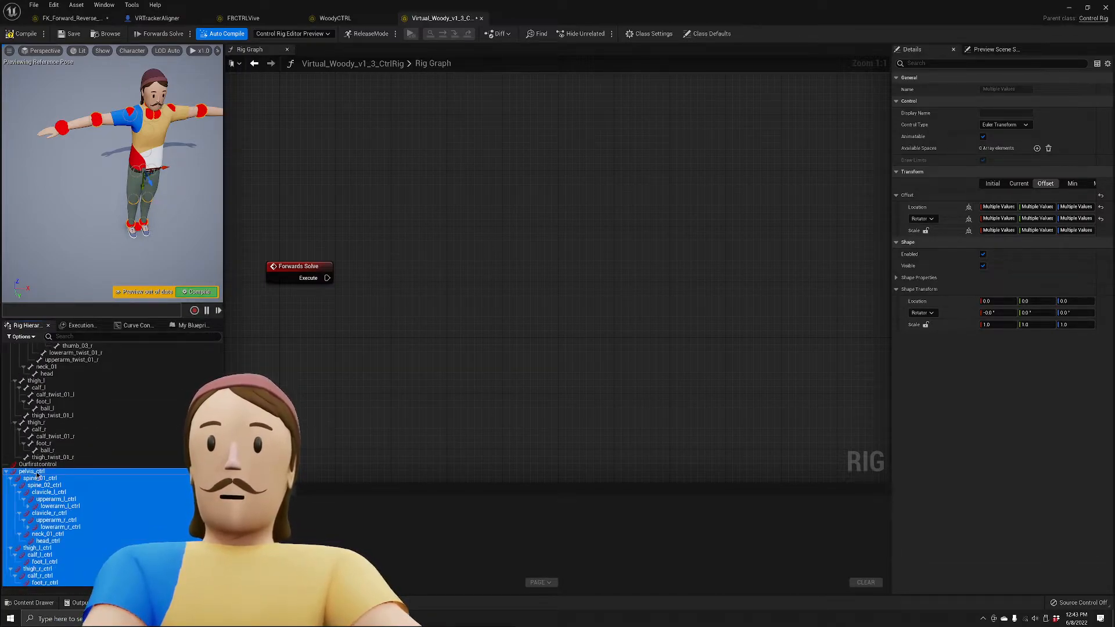
pyautogui.moveTo(37, 473); pyautogui.dragTo(508, 202)
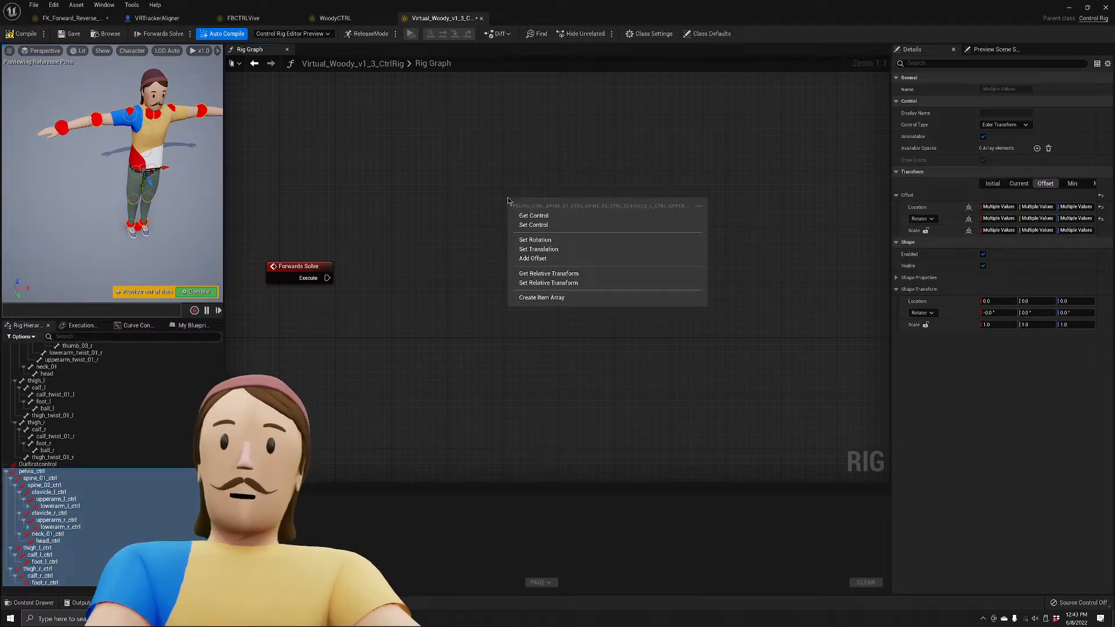
pyautogui.click(533, 216)
# Move the column of new control nodes beneath the Forwards Solve node and deselect it.
pyautogui.scroll(-6, 505, 151)
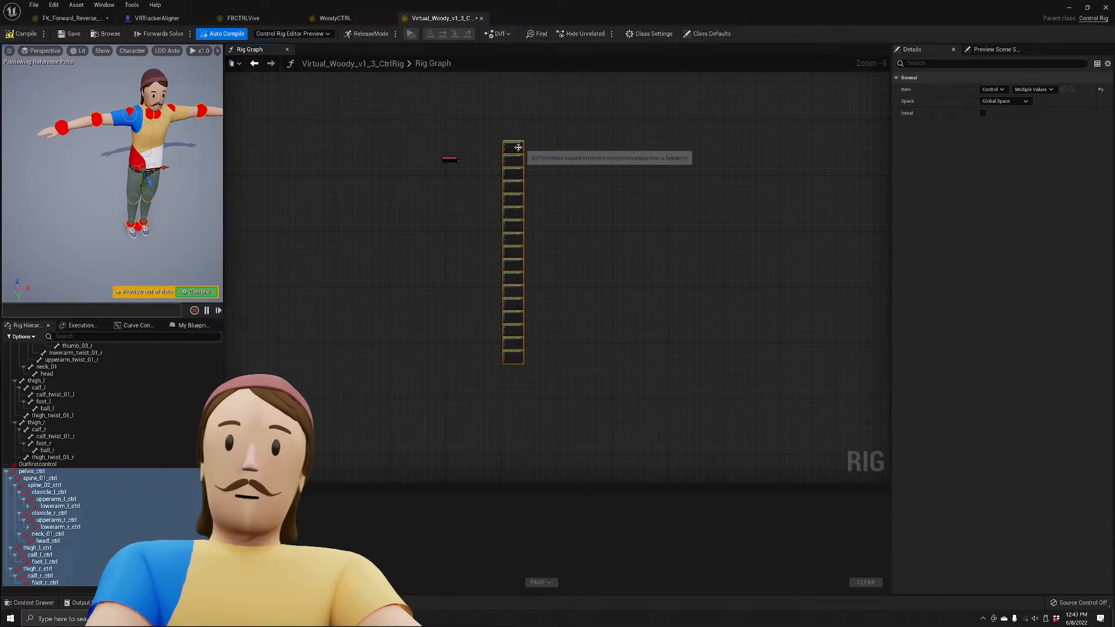
pyautogui.moveTo(521, 152); pyautogui.dragTo(464, 188)
pyautogui.click(511, 192)
pyautogui.moveTo(511, 192); pyautogui.dragTo(467, 271, button='right')
# Select the bones pelvis, spine_01, spine_02, clavicle_l, upperarm_l, lowerarm_l and hand_l and add Set Bone nodes for them to the rig graph.
pyautogui.scroll(10, 49, 352)
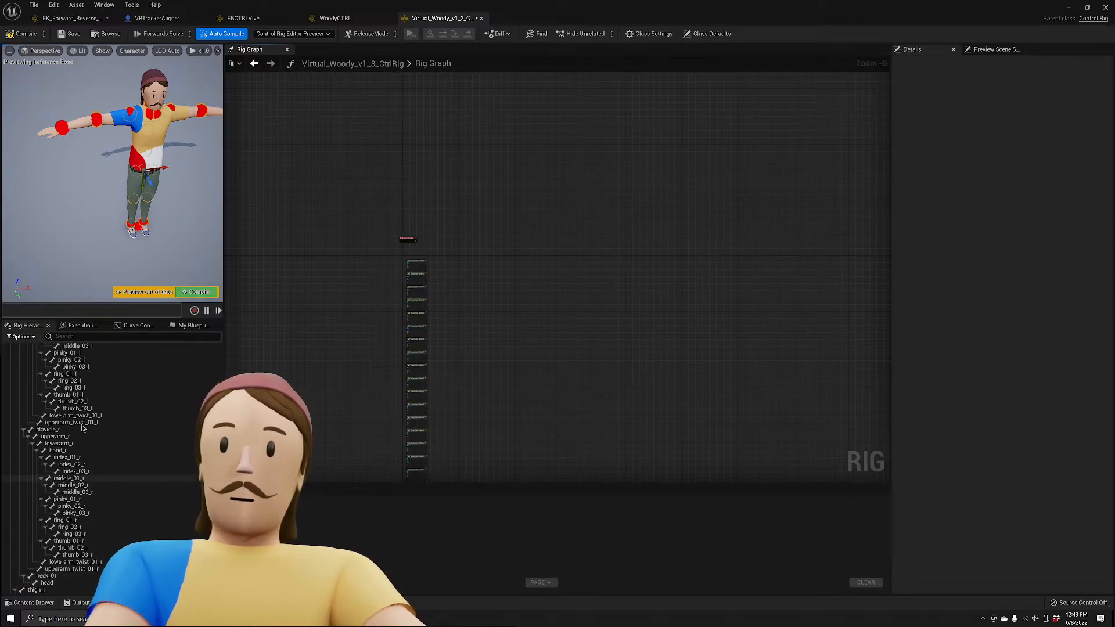
pyautogui.click(31, 353)
pyautogui.keyDown('shift'); pyautogui.click(43, 366); pyautogui.keyUp('shift')
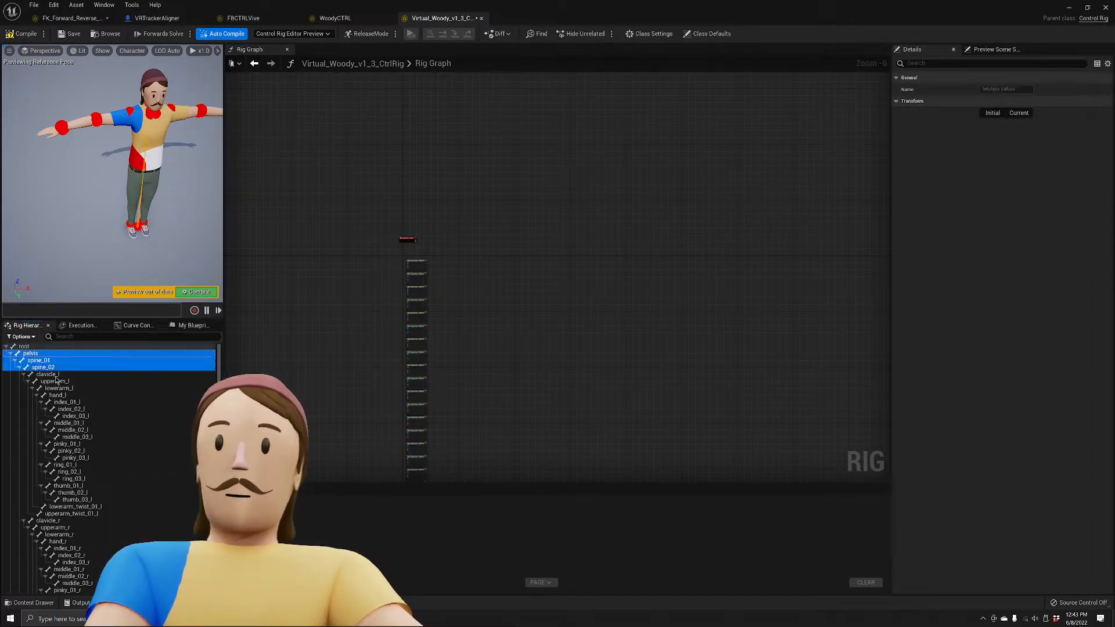
pyautogui.keyDown('shift'); pyautogui.click(58, 375); pyautogui.keyUp('shift')
pyautogui.keyDown('shift'); pyautogui.click(58, 381); pyautogui.keyUp('shift')
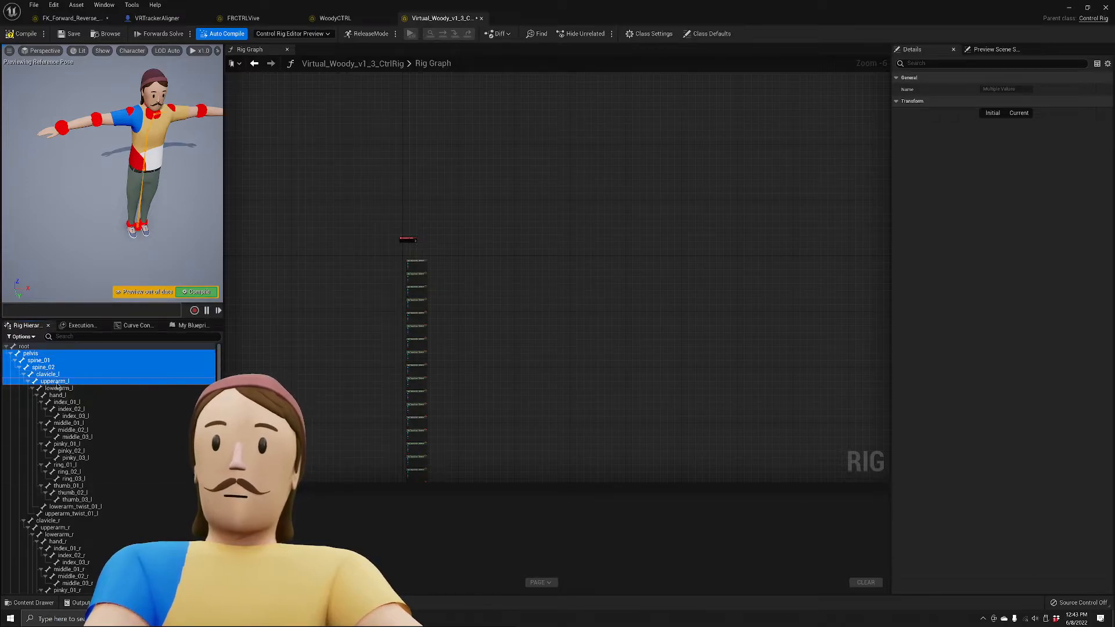
pyautogui.keyDown('shift'); pyautogui.click(58, 388); pyautogui.keyUp('shift')
pyautogui.keyDown('shift'); pyautogui.click(57, 395); pyautogui.keyUp('shift')
pyautogui.moveTo(49, 355); pyautogui.dragTo(476, 214)
pyautogui.click(490, 297)
# Connect the Forwards Solve execution output to the first Set Transform bone node and leave the row of nodes deselected.
pyautogui.scroll(5, 480, 291)
pyautogui.moveTo(280, 198); pyautogui.dragTo(431, 223)
pyautogui.click(509, 193)
pyautogui.scroll(-4, 509, 194)
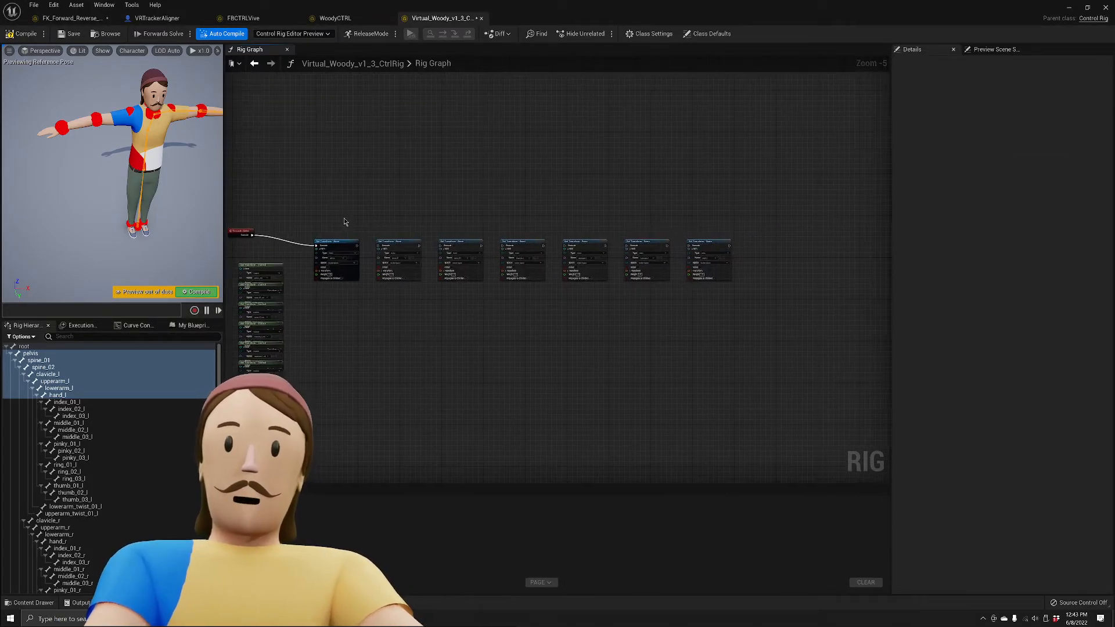
pyautogui.moveTo(343, 222); pyautogui.dragTo(736, 293)
pyautogui.click(304, 112)
# Select the listed controls from pelvis_ctrl to foot_r_ctrl and set their shape to Box_Solid.
pyautogui.moveTo(116, 174); pyautogui.dragTo(191, 182)
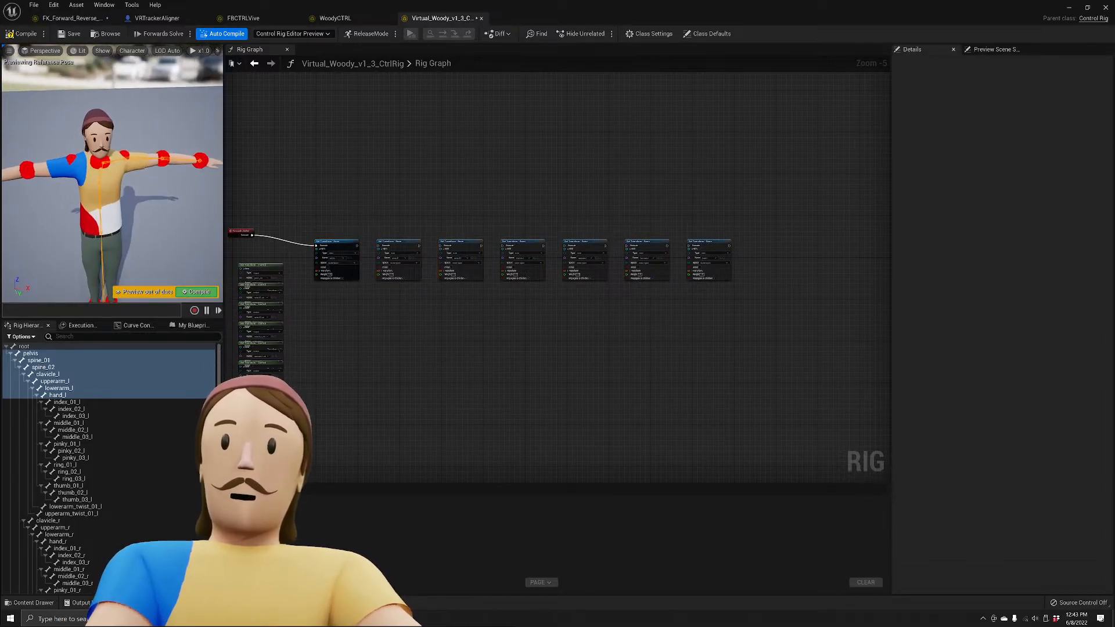
pyautogui.moveTo(116, 175); pyautogui.dragTo(79, 160, button='right')
pyautogui.click(71, 154)
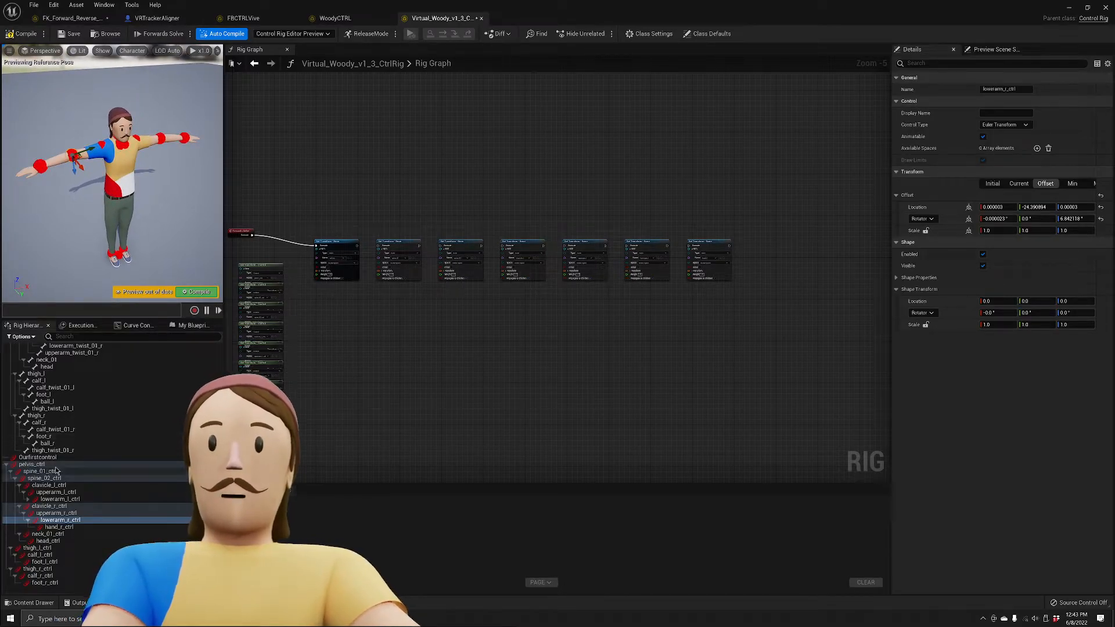
pyautogui.click(76, 464)
pyautogui.keyDown('shift'); pyautogui.click(49, 583); pyautogui.keyUp('shift')
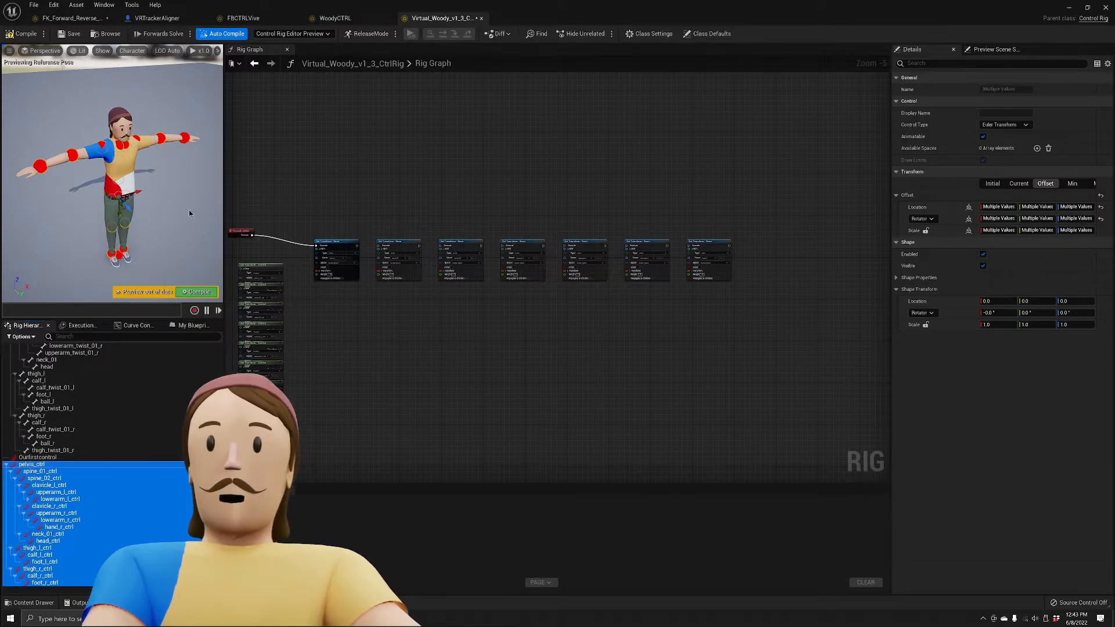
pyautogui.moveTo(189, 212)
pyautogui.mouseDown(button='right')
pyautogui.moveTo(203, 211)
pyautogui.moveTo(174, 210)
pyautogui.mouseUp(button='right')
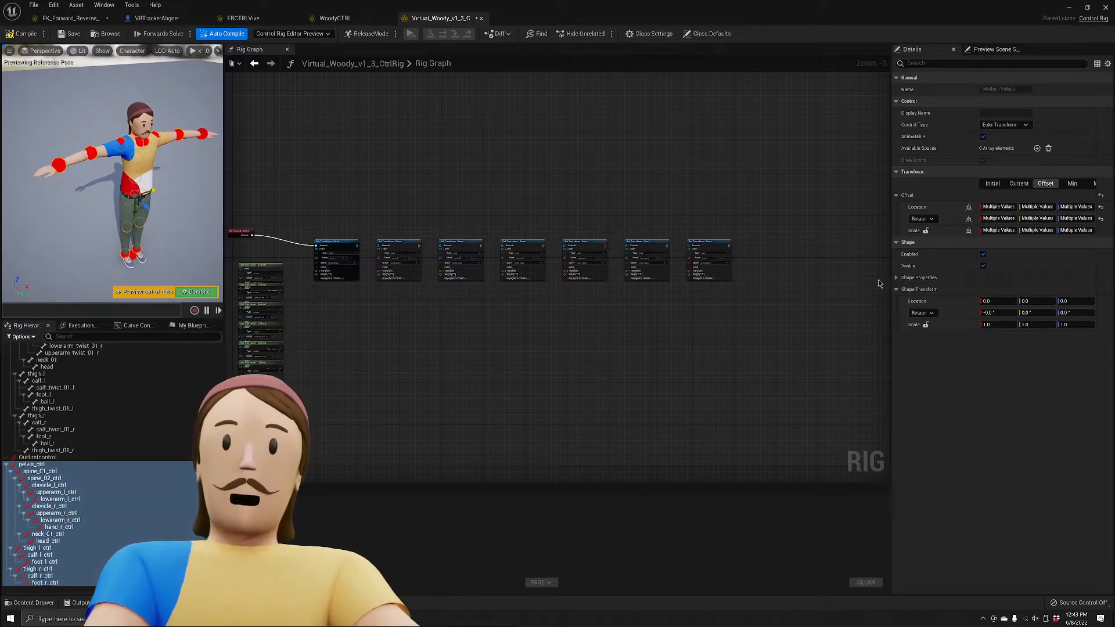
pyautogui.click(897, 278)
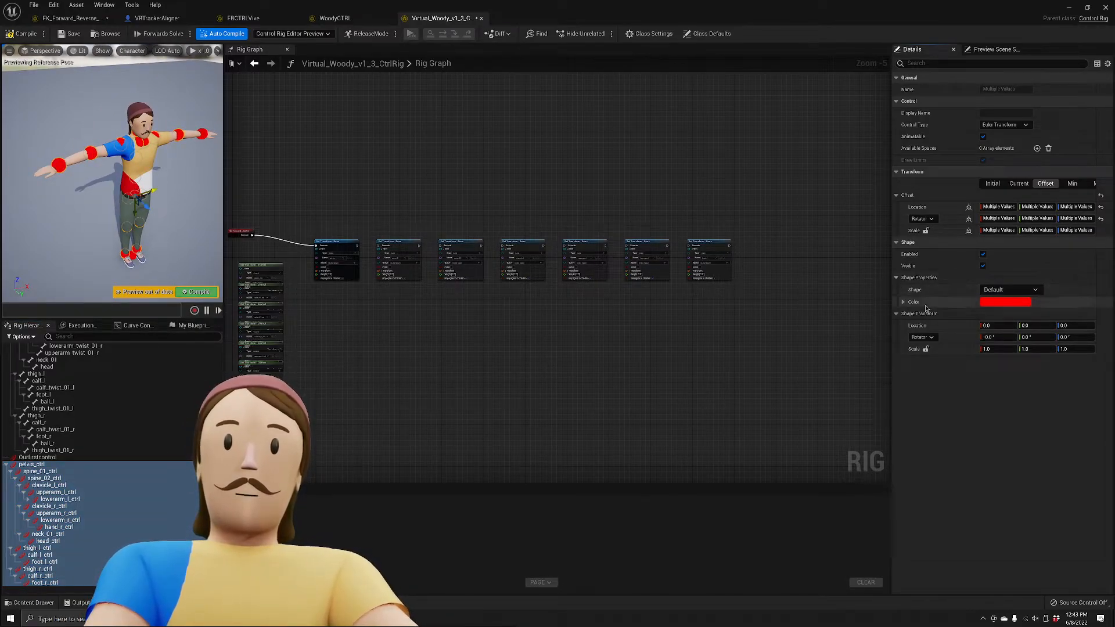
pyautogui.click(1015, 291)
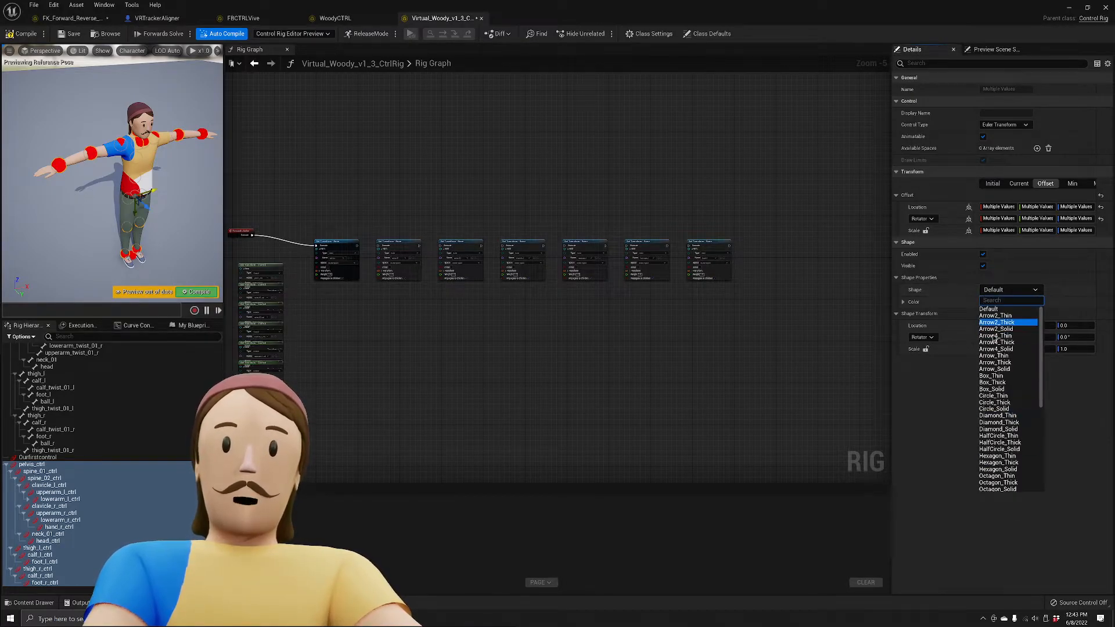
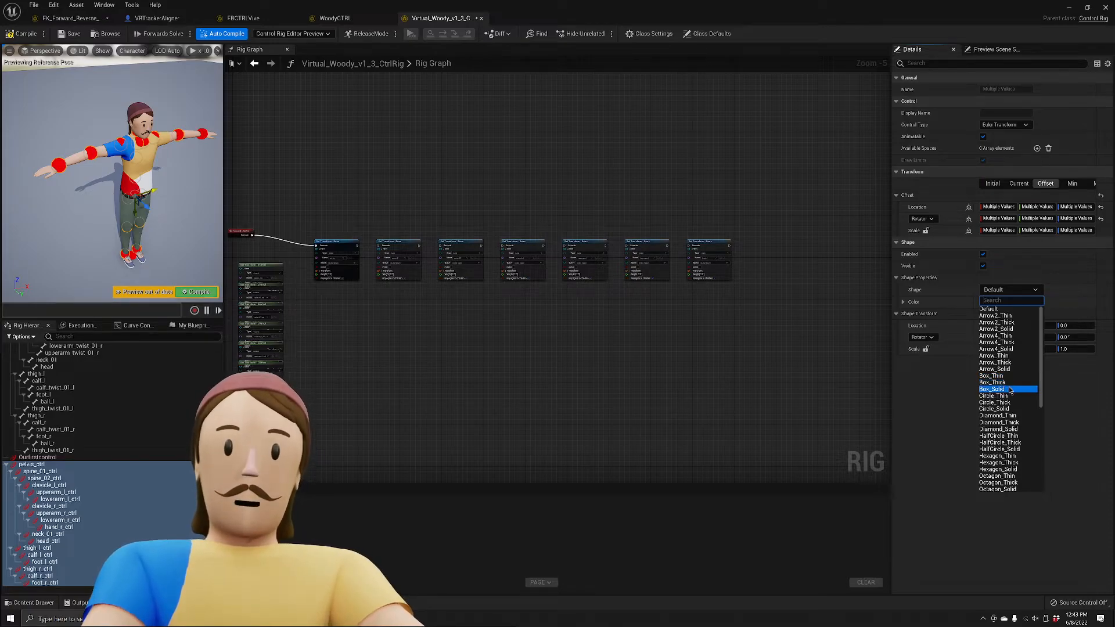
pyautogui.click(1008, 390)
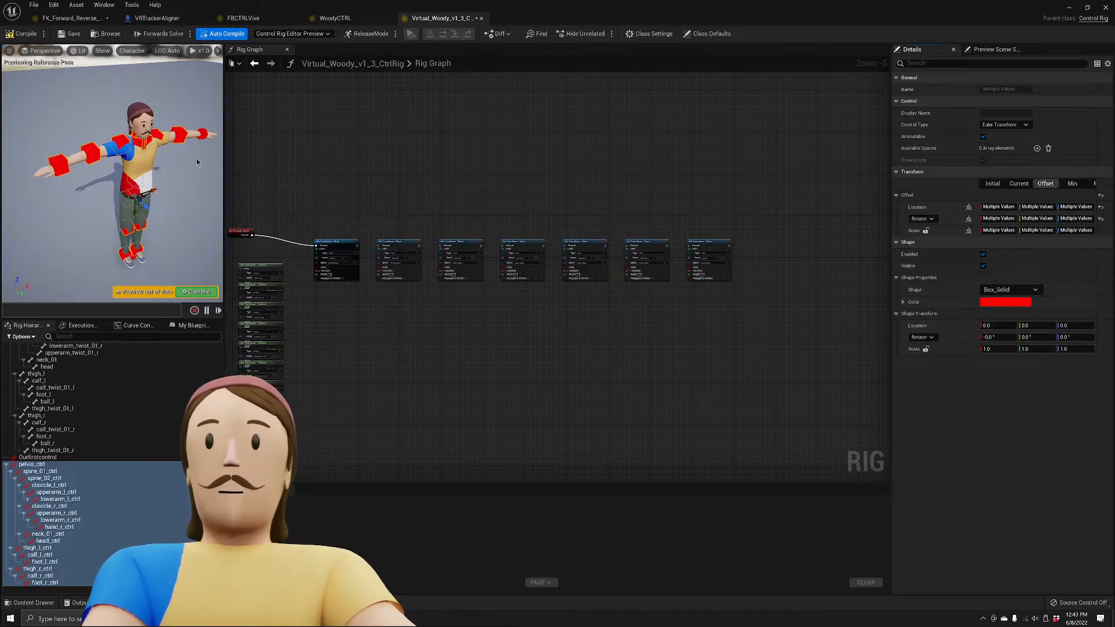
# Change the shape of the selected controls to Box_Thick and deselect them in the preview.
pyautogui.click(1008, 289)
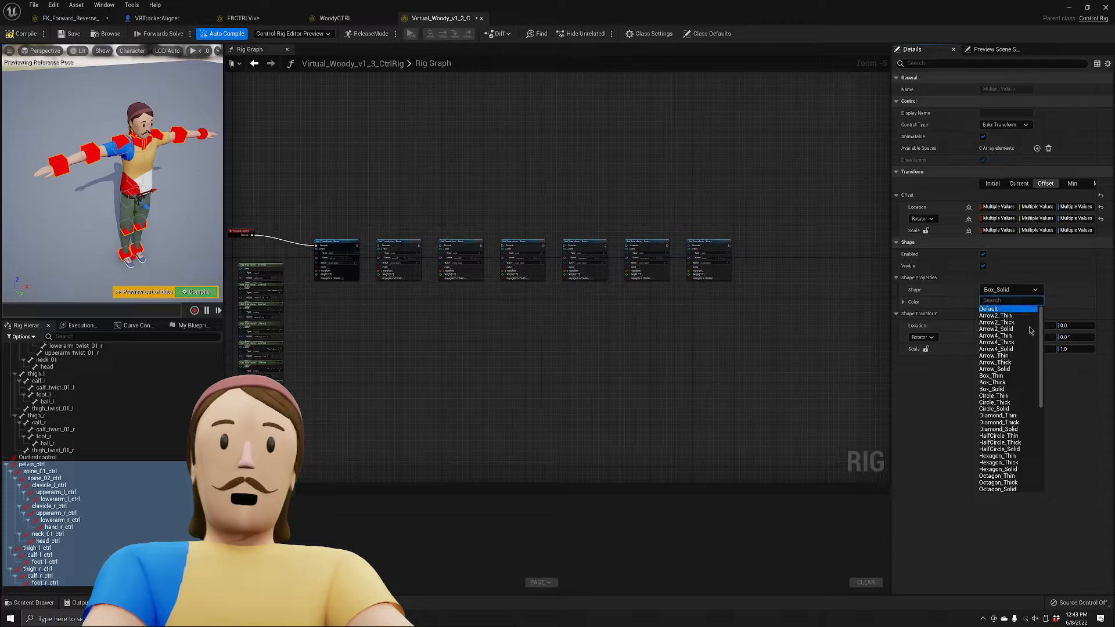
pyautogui.click(1008, 383)
pyautogui.press('w')
pyautogui.moveTo(150, 178)
pyautogui.mouseDown(button='right')
pyautogui.moveTo(168, 175)
pyautogui.moveTo(138, 169)
pyautogui.mouseUp(button='right')
pyautogui.press('s')
pyautogui.click(138, 167)
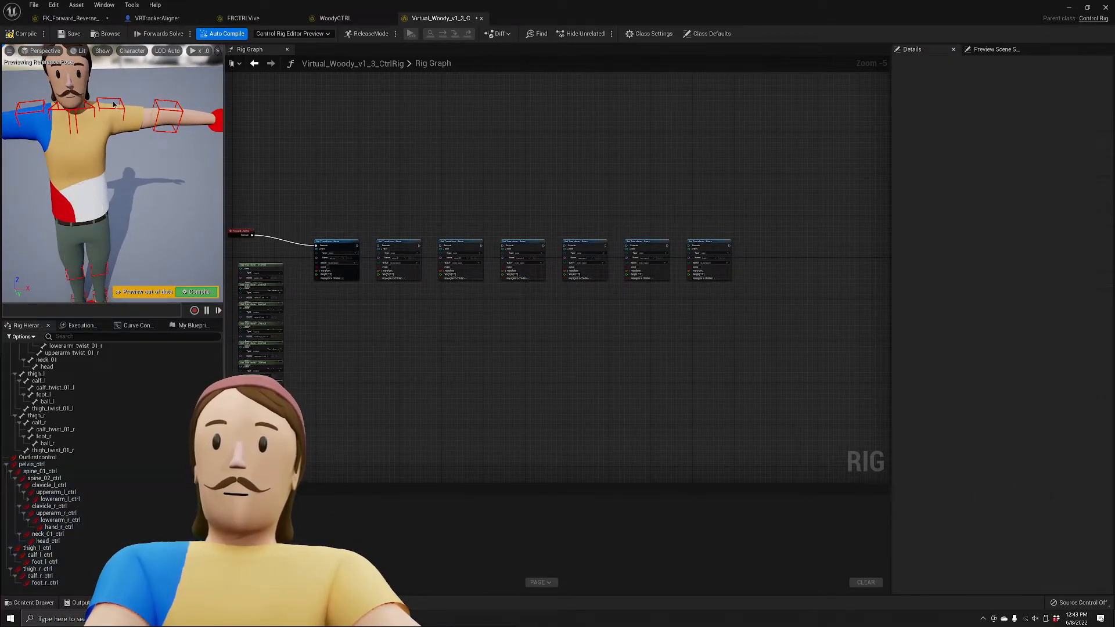
# Check the controls from upperarm_l_ctrl down to foot_r_ctrl one by one, then reselect them all and look at the shape options.
pyautogui.click(119, 110)
pyautogui.moveTo(119, 110); pyautogui.dragTo(111, 127, button='right')
pyautogui.press('s')
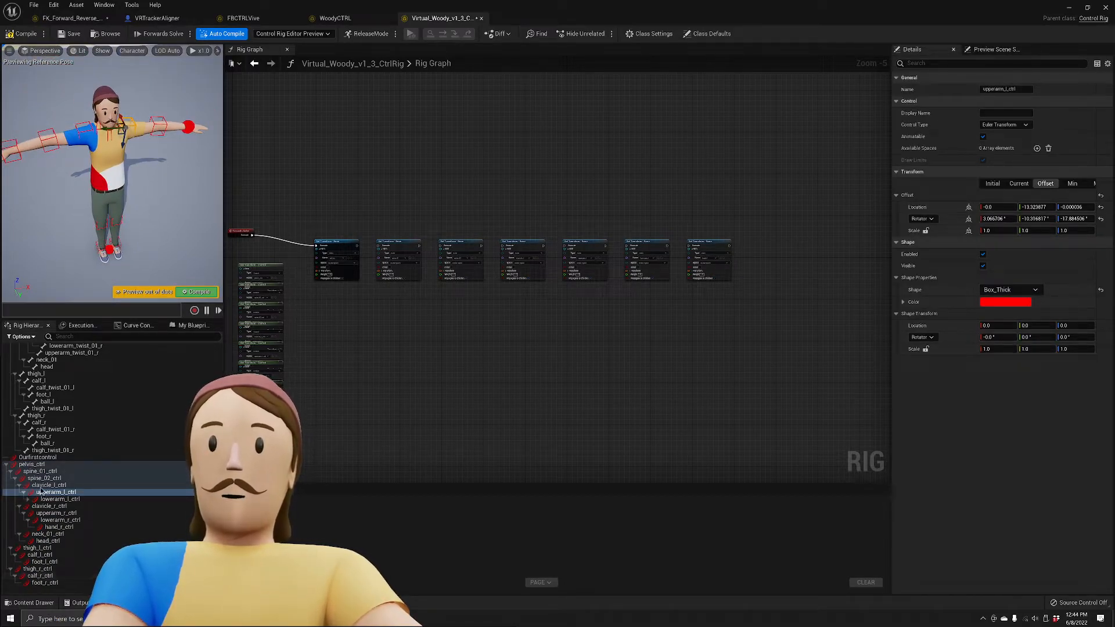
pyautogui.press('Down')
pyautogui.press('Down')
pyautogui.press('Down')
pyautogui.press('Down')
pyautogui.press('Down')
pyautogui.press('Down')
pyautogui.press('Down')
pyautogui.press('Down')
pyautogui.press('Down')
pyautogui.press('Down')
pyautogui.press('Down')
pyautogui.press('Down')
pyautogui.press('Down')
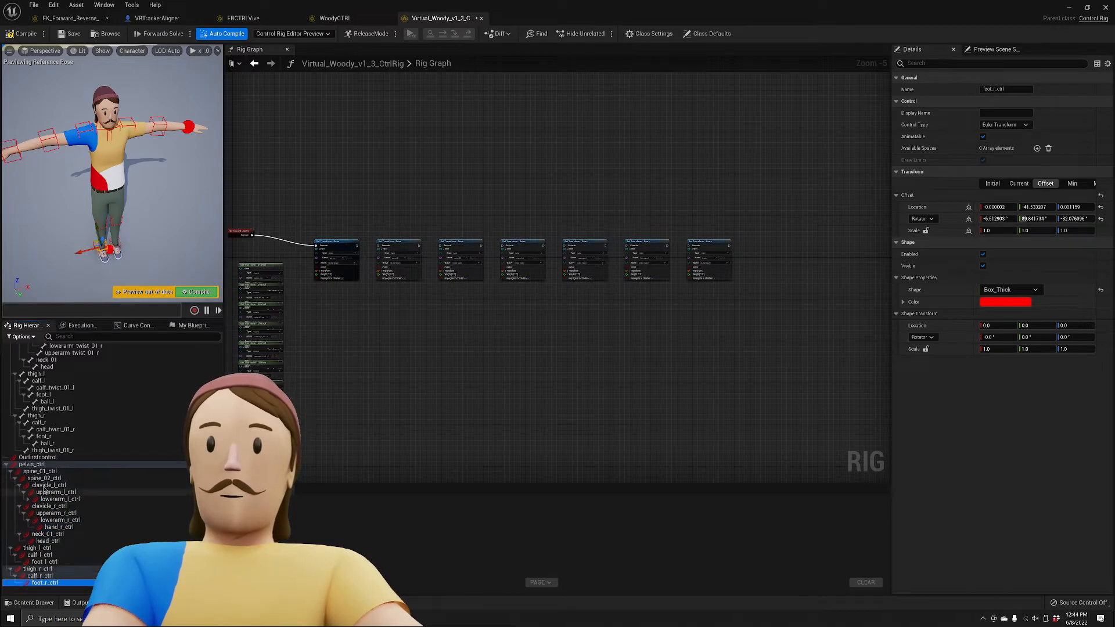
pyautogui.keyDown('shift'); pyautogui.click(32, 465); pyautogui.keyUp('shift')
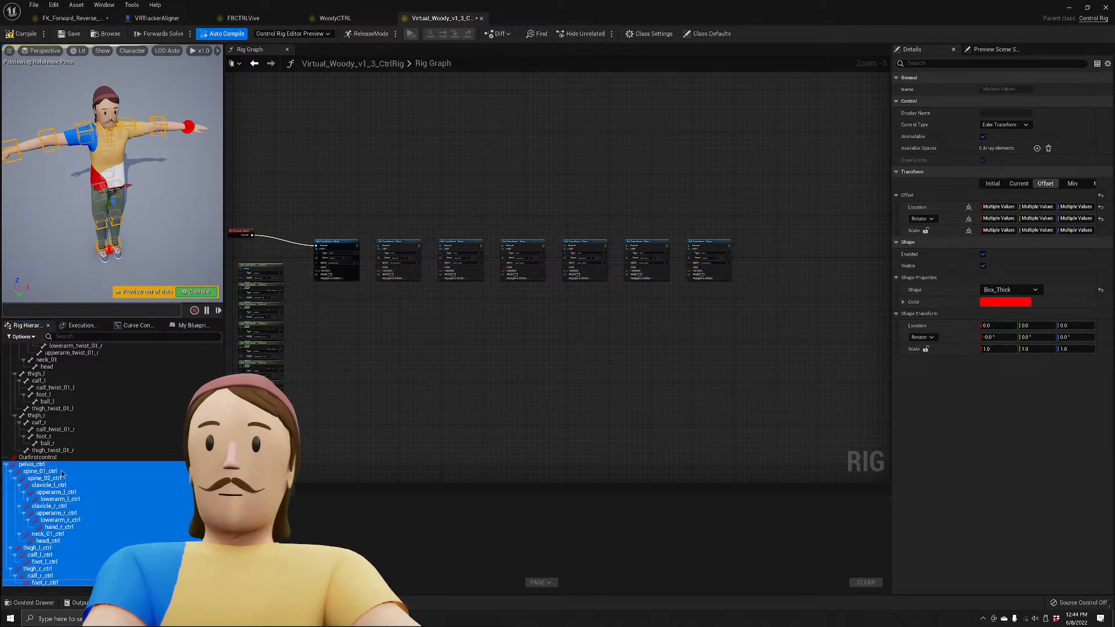
pyautogui.click(1010, 292)
pyautogui.click(938, 421)
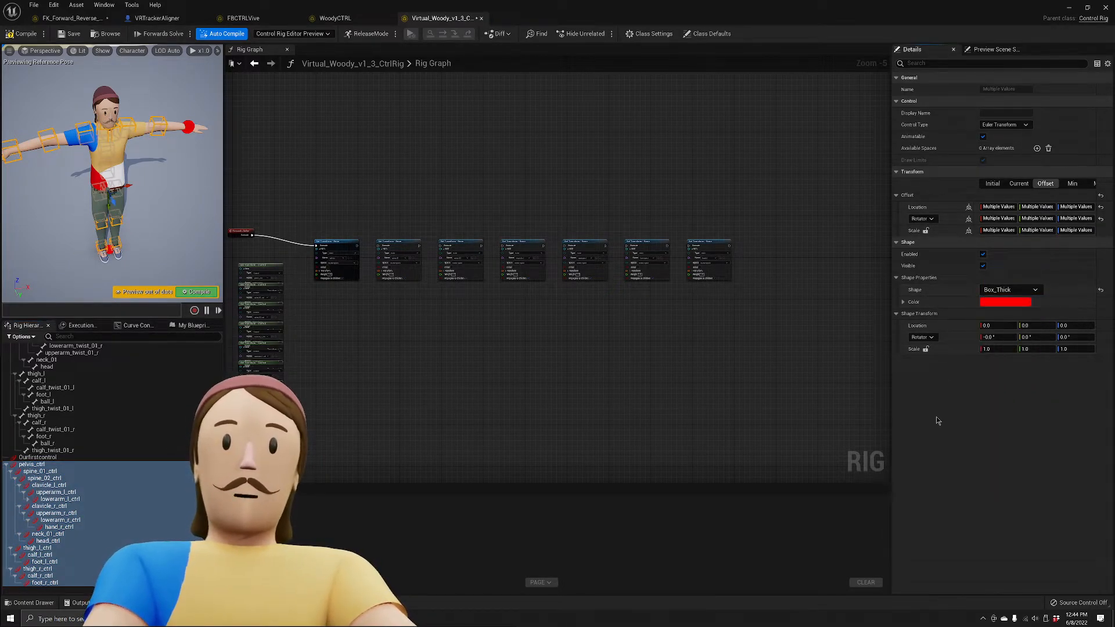
# Expand lowerarm_l_ctrl to include hand_l_ctrl, select all controls from pelvis_ctrl to foot_r_ctrl and set their shape to Box_Thick.
pyautogui.click(55, 499)
pyautogui.click(28, 499)
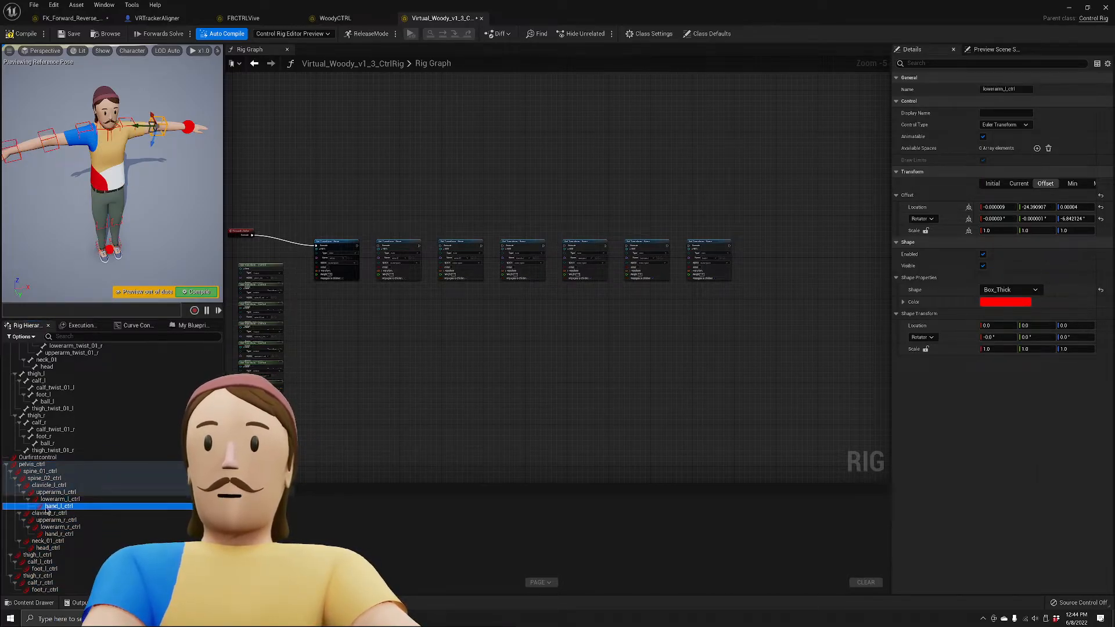
pyautogui.click(45, 589)
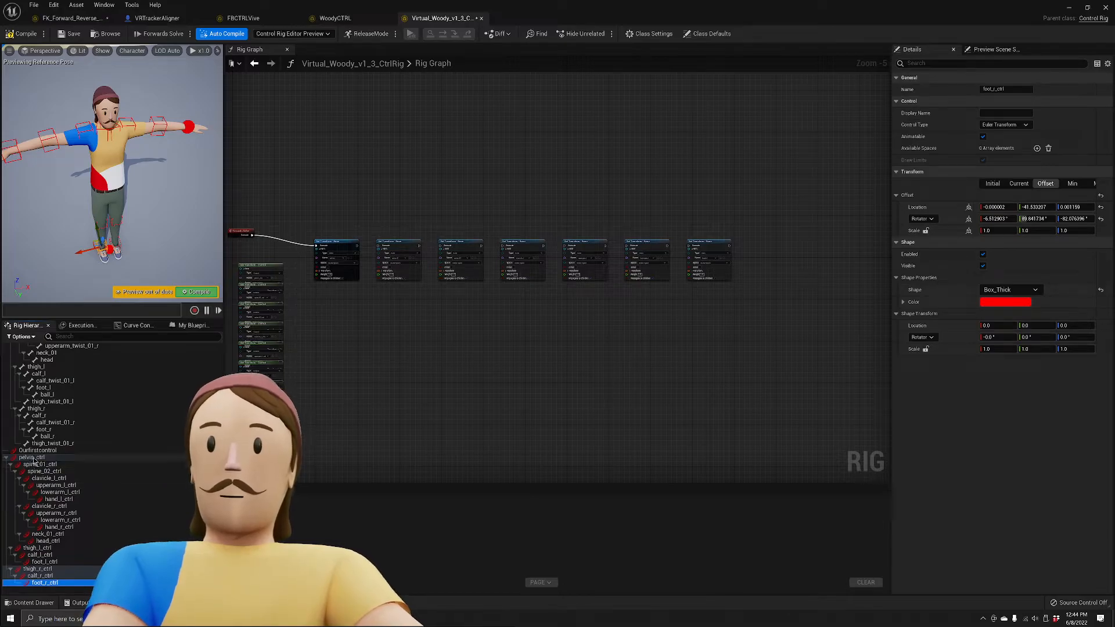
pyautogui.keyDown('shift'); pyautogui.click(32, 458); pyautogui.keyUp('shift')
pyautogui.click(994, 291)
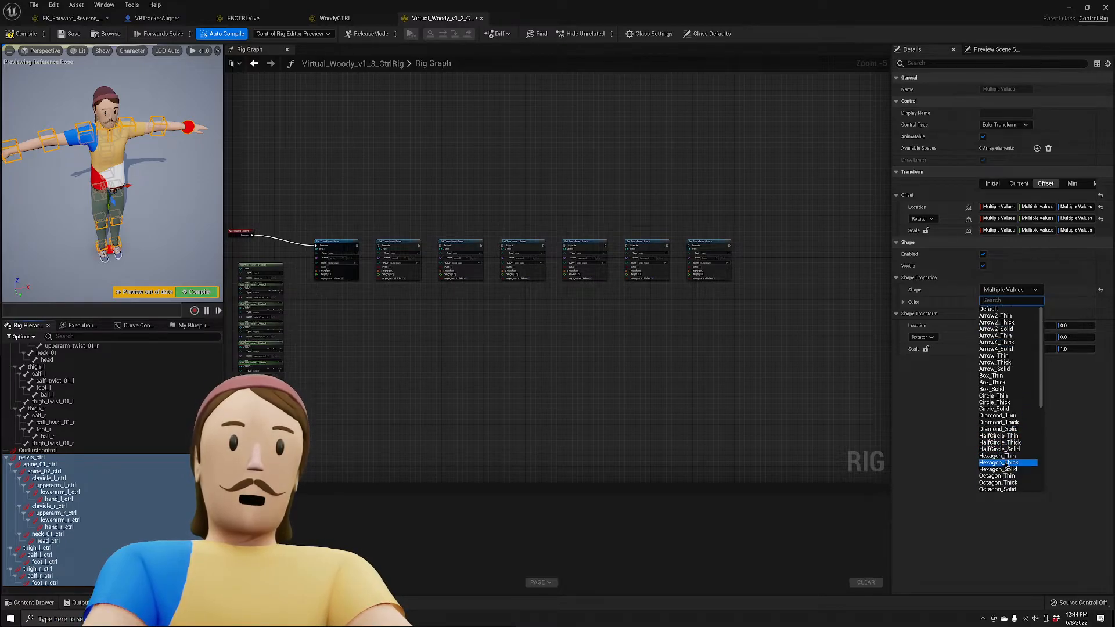
pyautogui.click(994, 382)
pyautogui.moveTo(218, 178); pyautogui.dragTo(109, 194, button='right')
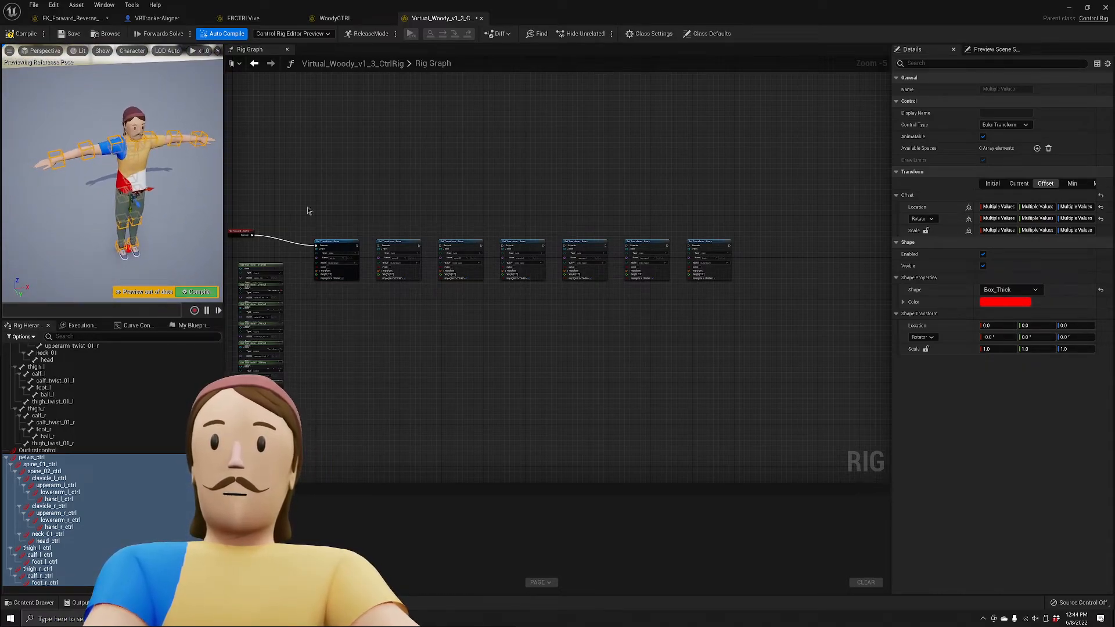
# Set the shape color of hand_r_ctrl, lowerarm_r_ctrl and upperarm_r_ctrl to orange.
pyautogui.click(67, 458)
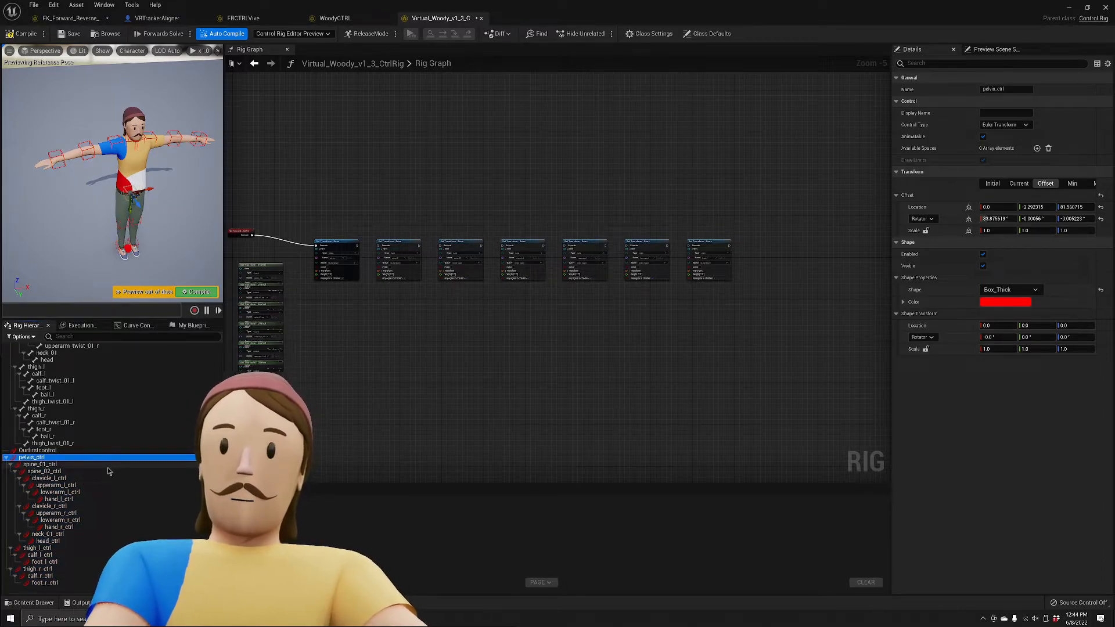
pyautogui.click(57, 156)
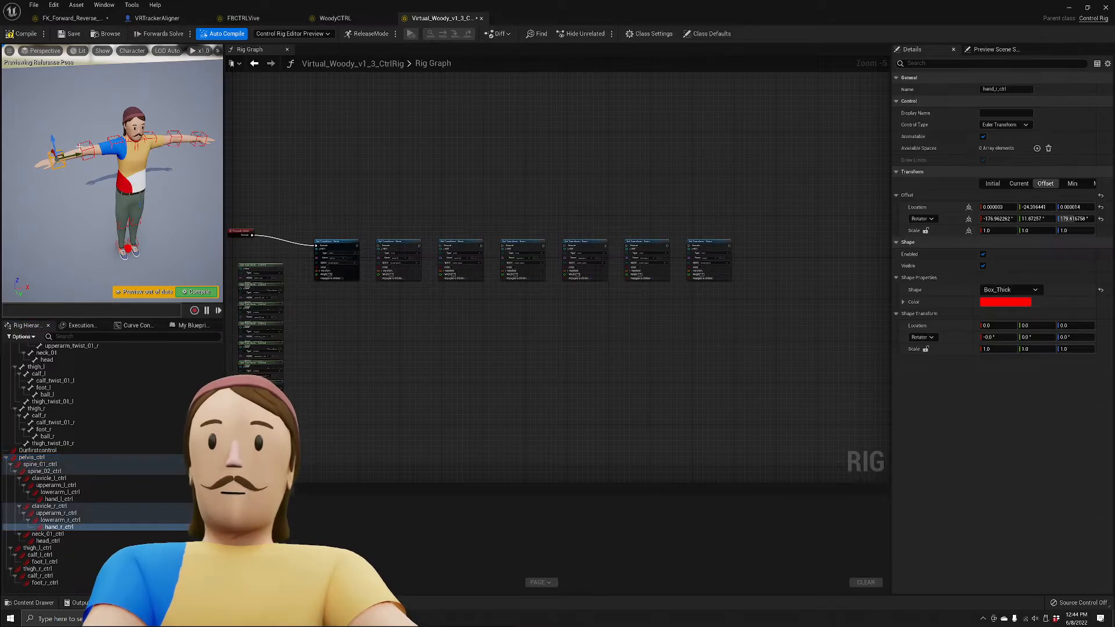
pyautogui.keyDown('shift'); pyautogui.click(83, 145); pyautogui.keyUp('shift')
pyautogui.keyDown('shift'); pyautogui.click(110, 142); pyautogui.keyUp('shift')
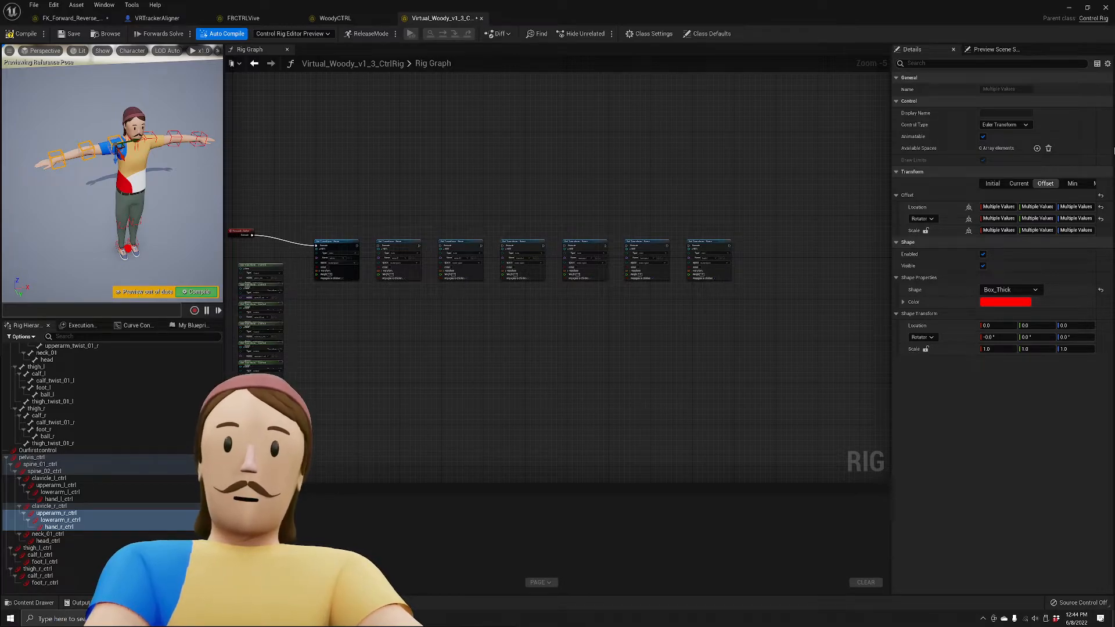
pyautogui.click(1005, 302)
pyautogui.moveTo(905, 373); pyautogui.dragTo(917, 382)
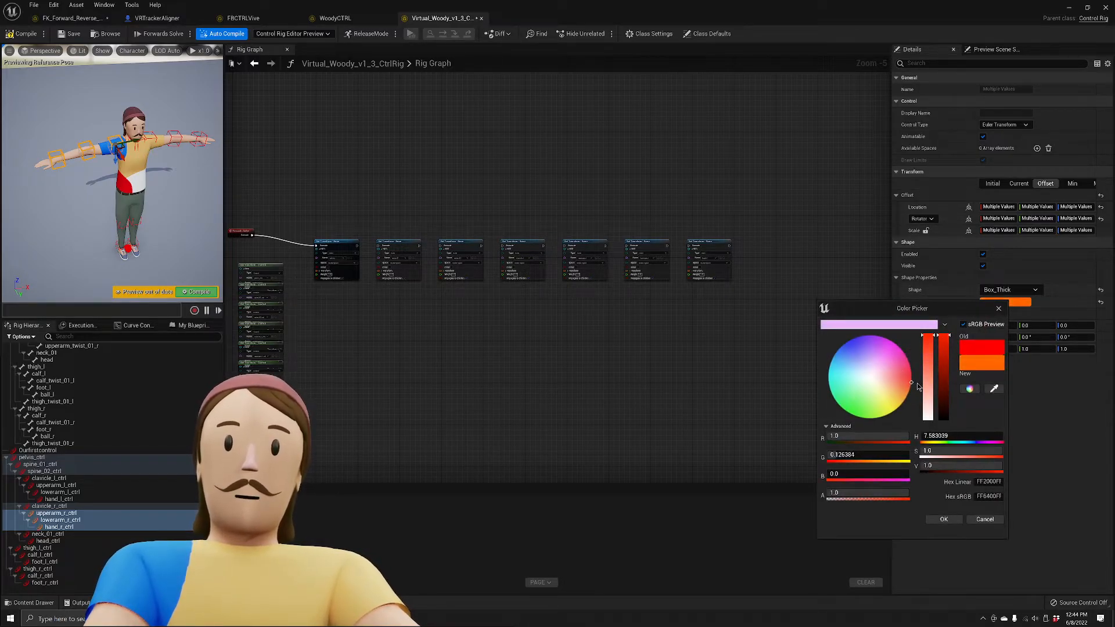
pyautogui.click(944, 520)
# Set the shape color of upperarm_l_ctrl, lowerarm_l_ctrl and hand_l_ctrl to light blue (sRGB 1EA8FF) and deselect them.
pyautogui.moveTo(129, 168); pyautogui.dragTo(158, 169, button='right')
pyautogui.click(129, 139)
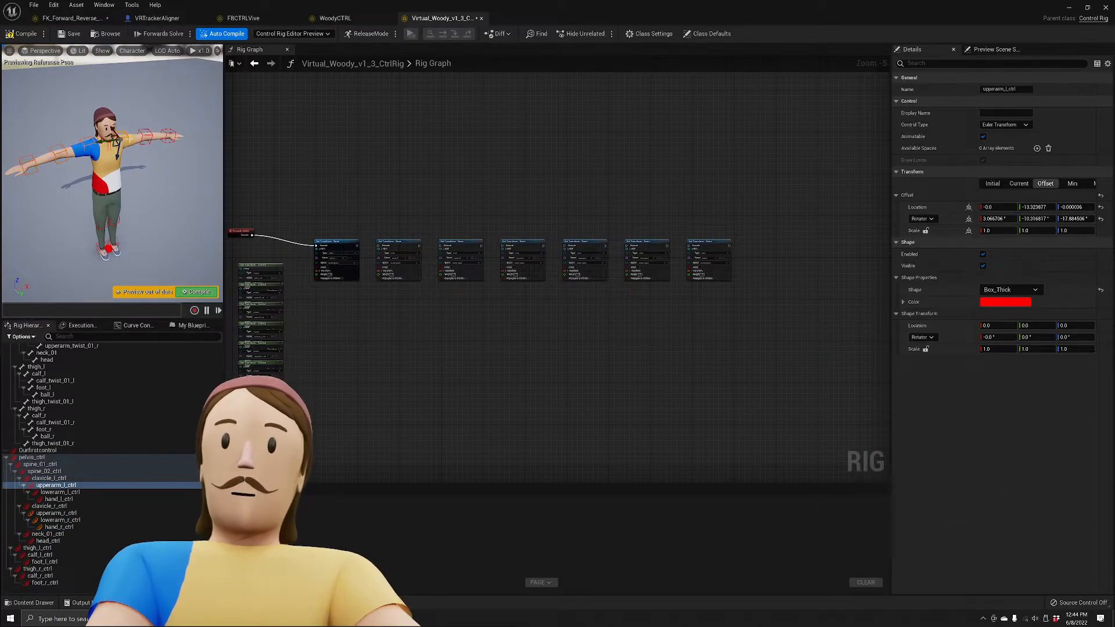
pyautogui.keyDown('ctrl'); pyautogui.click(147, 135); pyautogui.keyUp('ctrl')
pyautogui.keyDown('ctrl'); pyautogui.click(167, 136); pyautogui.keyUp('ctrl')
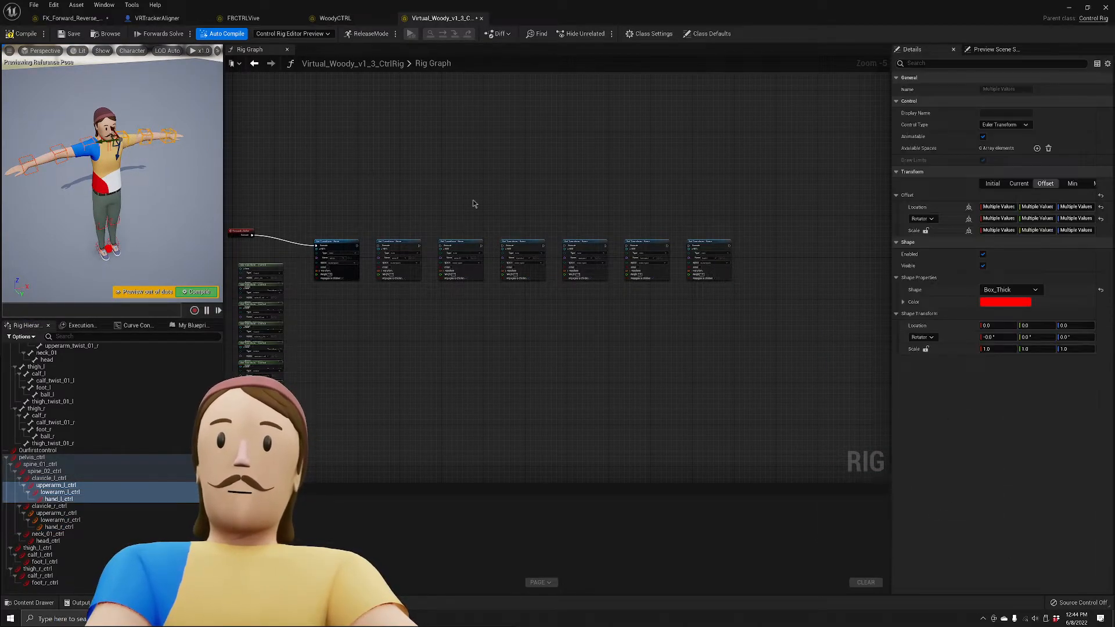
pyautogui.click(1005, 302)
pyautogui.click(833, 357)
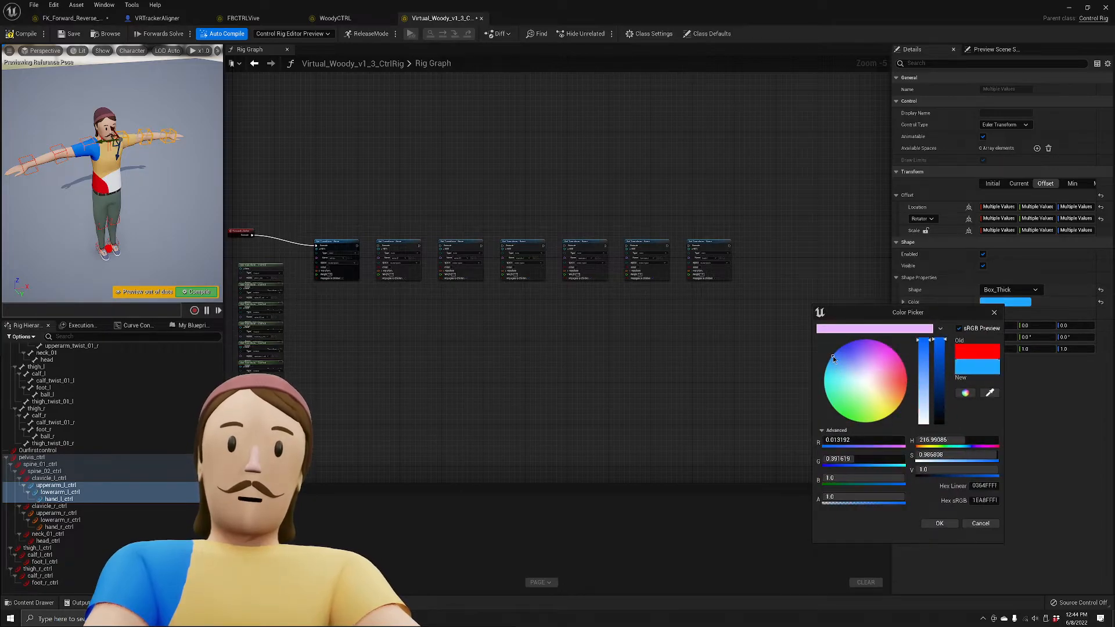
pyautogui.click(939, 523)
pyautogui.click(165, 206)
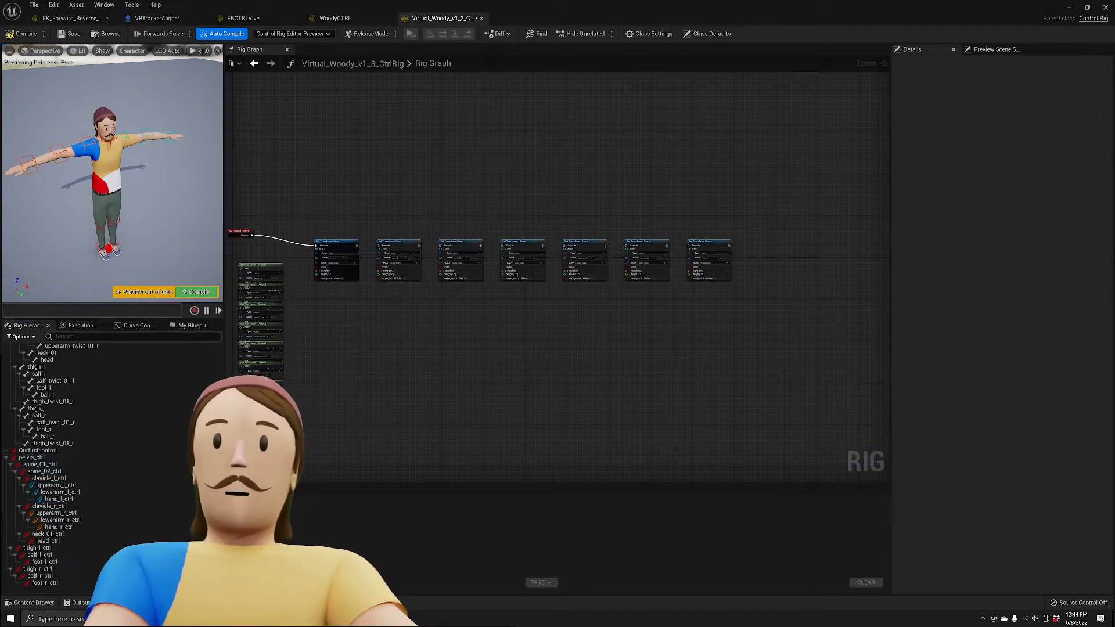
pyautogui.moveTo(165, 206)
pyautogui.mouseDown(button='right')
pyautogui.moveTo(169, 174)
pyautogui.moveTo(166, 218)
pyautogui.mouseUp(button='right')
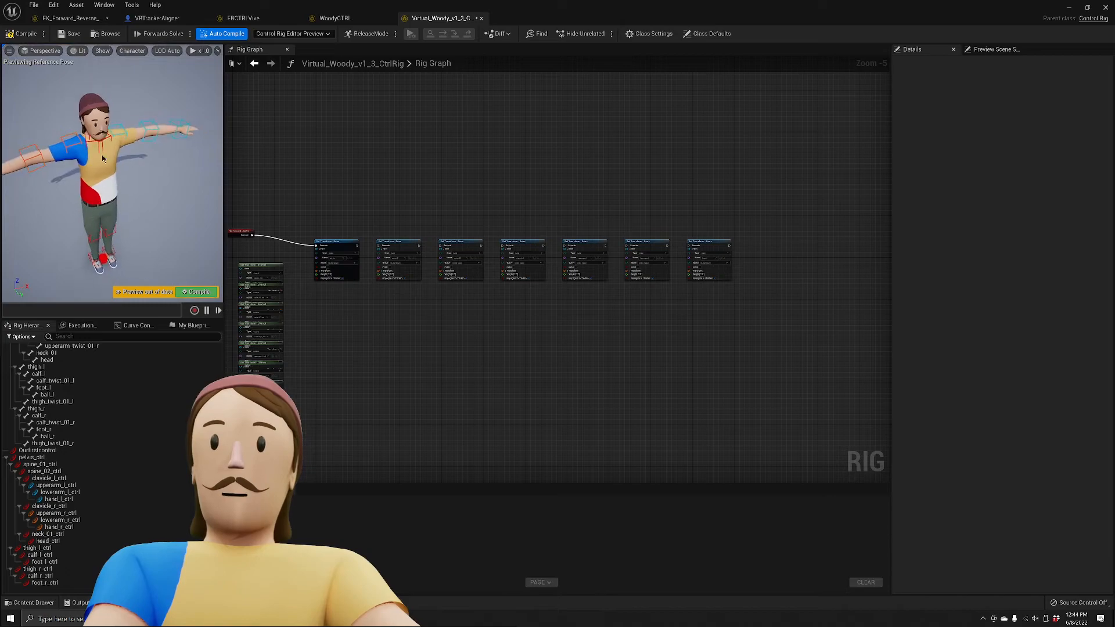
# Examine the neck_01_ctrl, clavicle_l_ctrl and upperarm_l_ctrl controls in the preview and hierarchy.
pyautogui.click(108, 138)
pyautogui.keyDown('shift'); pyautogui.click(94, 140); pyautogui.keyUp('shift')
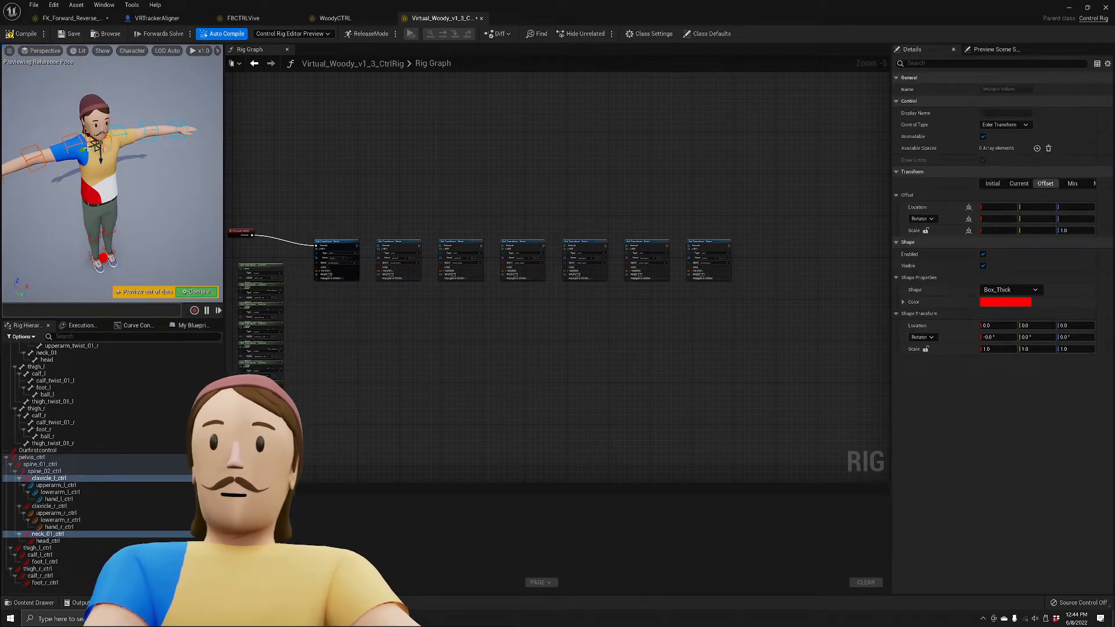
pyautogui.moveTo(94, 139)
pyautogui.mouseDown(button='right')
pyautogui.moveTo(96, 114)
pyautogui.moveTo(97, 138)
pyautogui.moveTo(96, 128)
pyautogui.mouseUp(button='right')
pyautogui.click(61, 485)
pyautogui.click(60, 478)
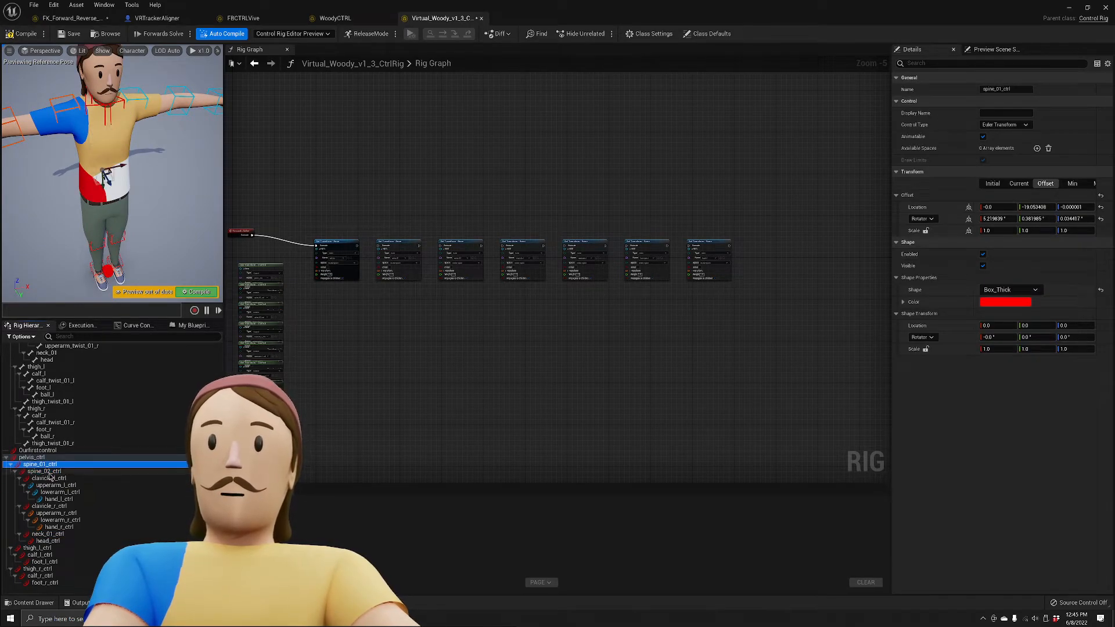
# Select the controls from pelvis_ctrl down to clavicle_l_ctrl and set their shape to Circle_Thick.
pyautogui.click(45, 471)
pyautogui.press('Up')
pyautogui.press('Up')
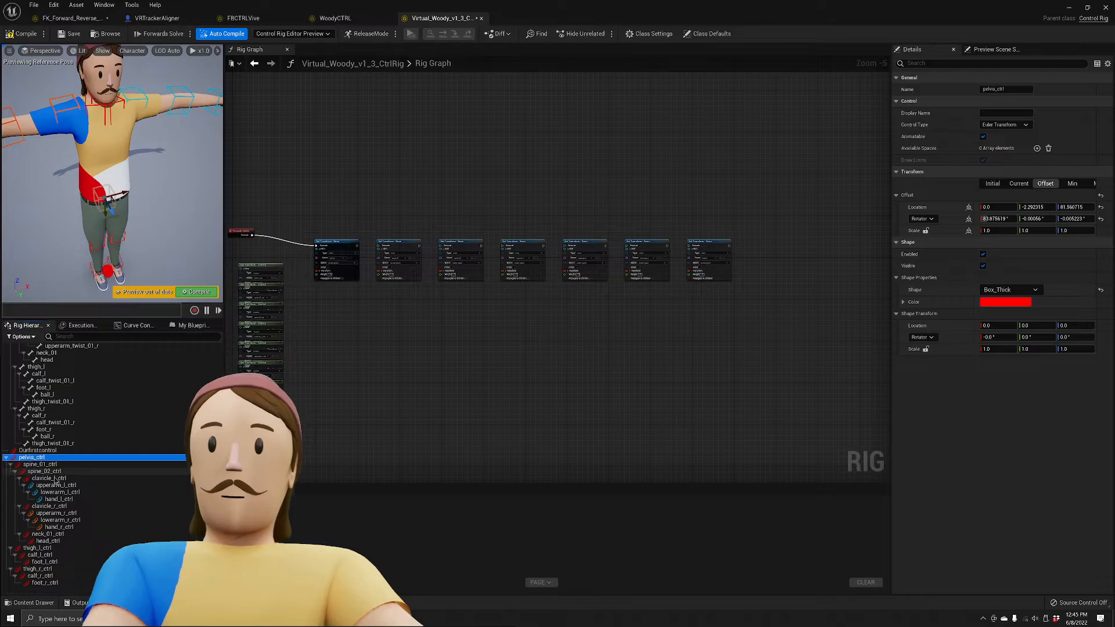
pyautogui.keyDown('shift'); pyautogui.click(56, 479); pyautogui.keyUp('shift')
pyautogui.click(1000, 290)
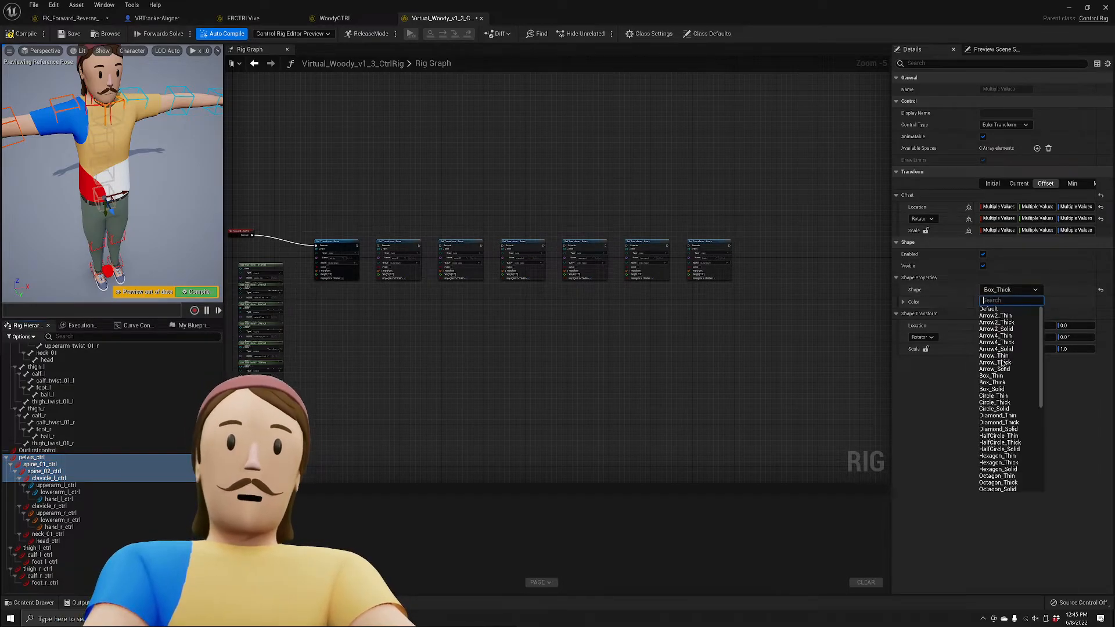
pyautogui.scroll(-5, 998, 458)
pyautogui.scroll(5, 998, 459)
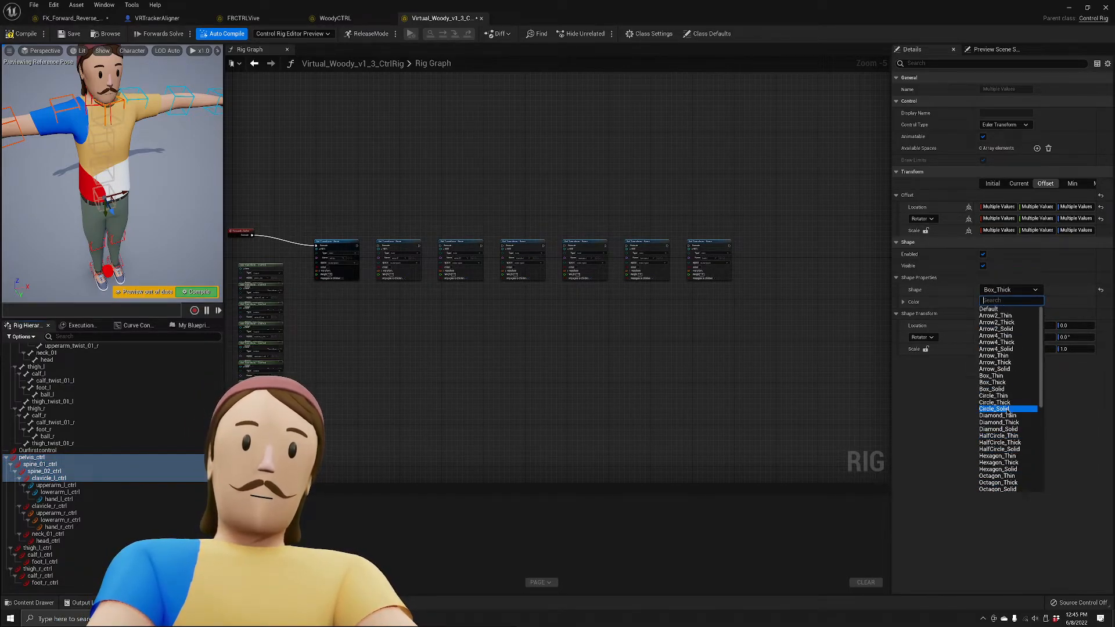
pyautogui.click(1011, 402)
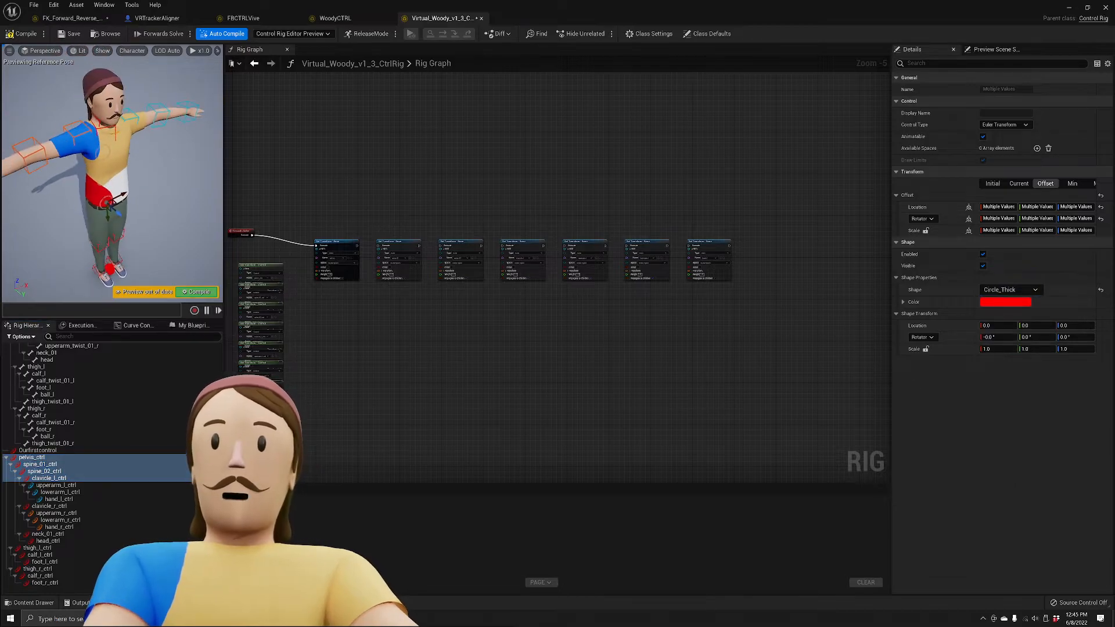
# Set the shape rotation of the selected torso controls to 90° on X and 0° on Y and Z.
pyautogui.moveTo(113, 174); pyautogui.dragTo(145, 179, button='right')
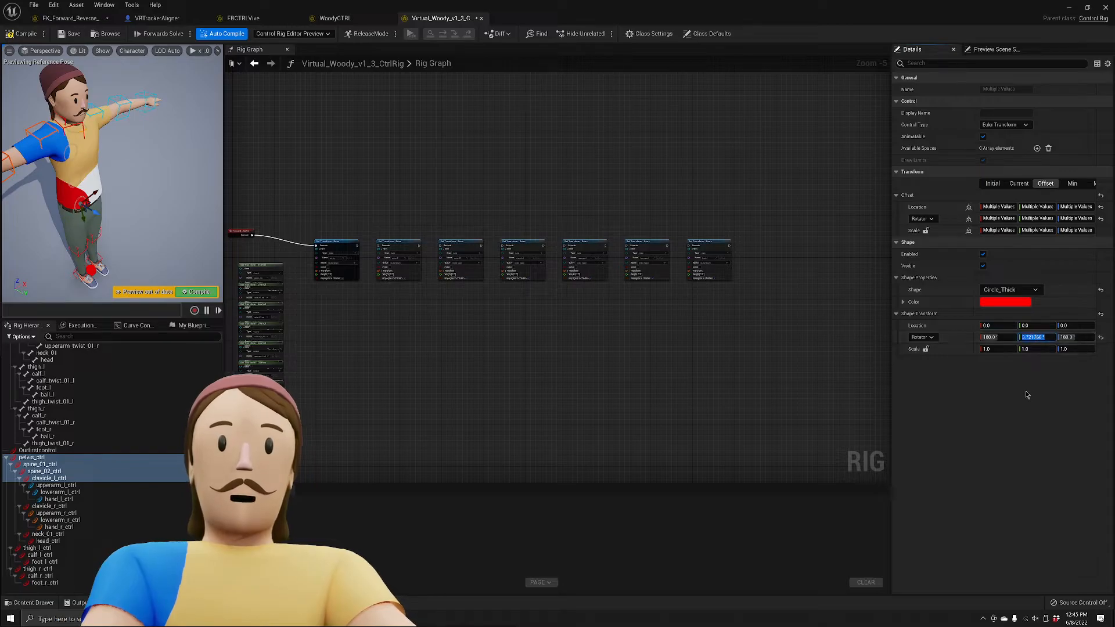
pyautogui.moveTo(1002, 338); pyautogui.dragTo(982, 338)
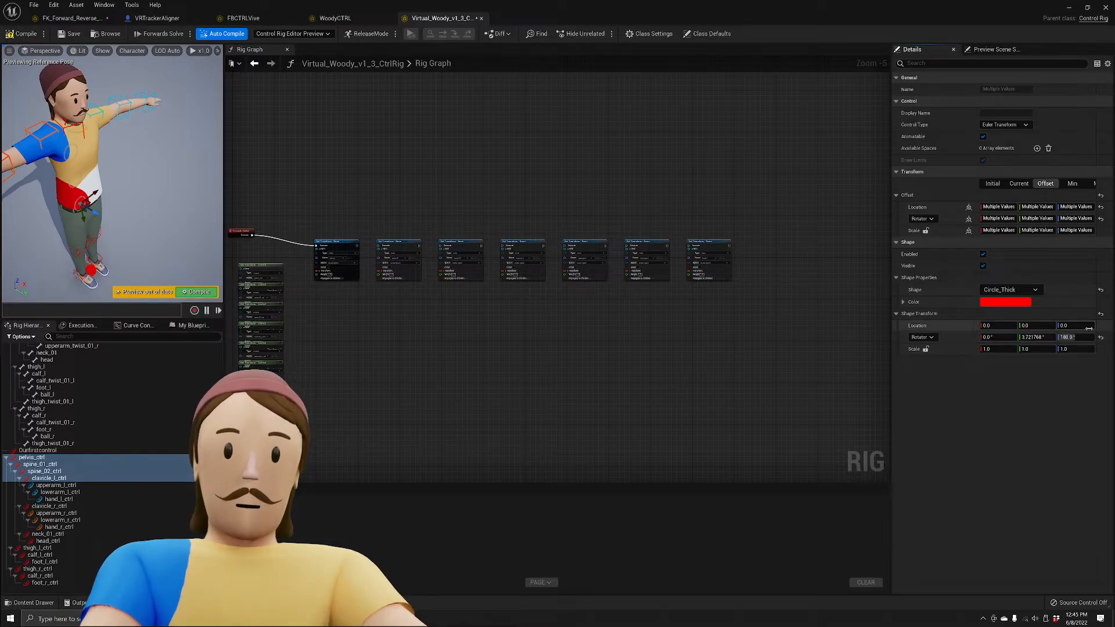
pyautogui.press('BackSpace')
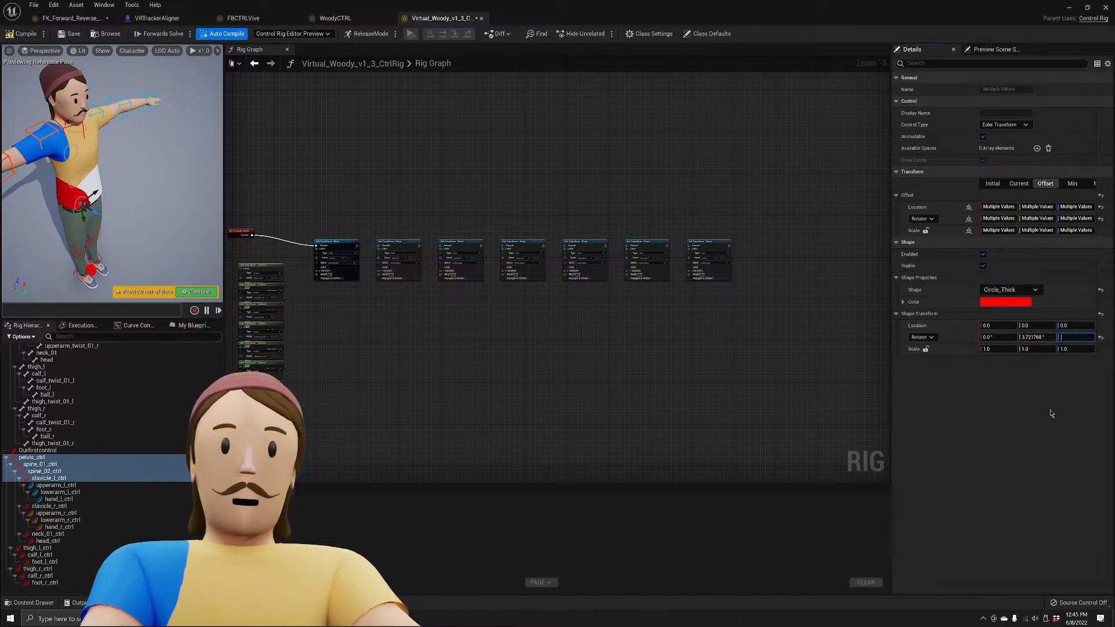
pyautogui.click(1101, 338)
pyautogui.click(1037, 339)
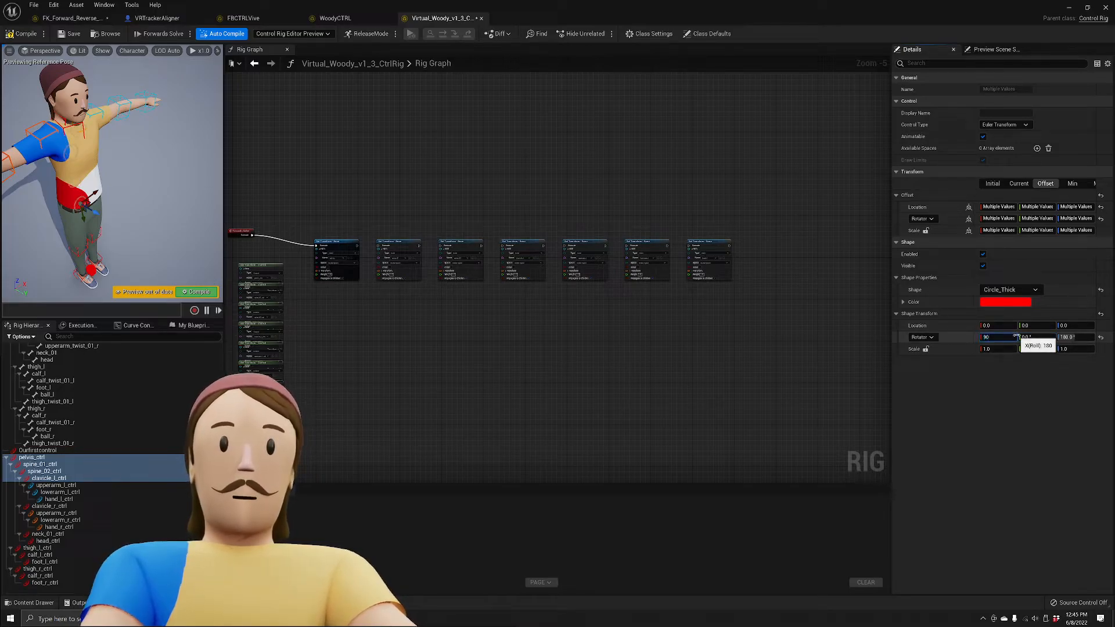
pyautogui.click(1101, 339)
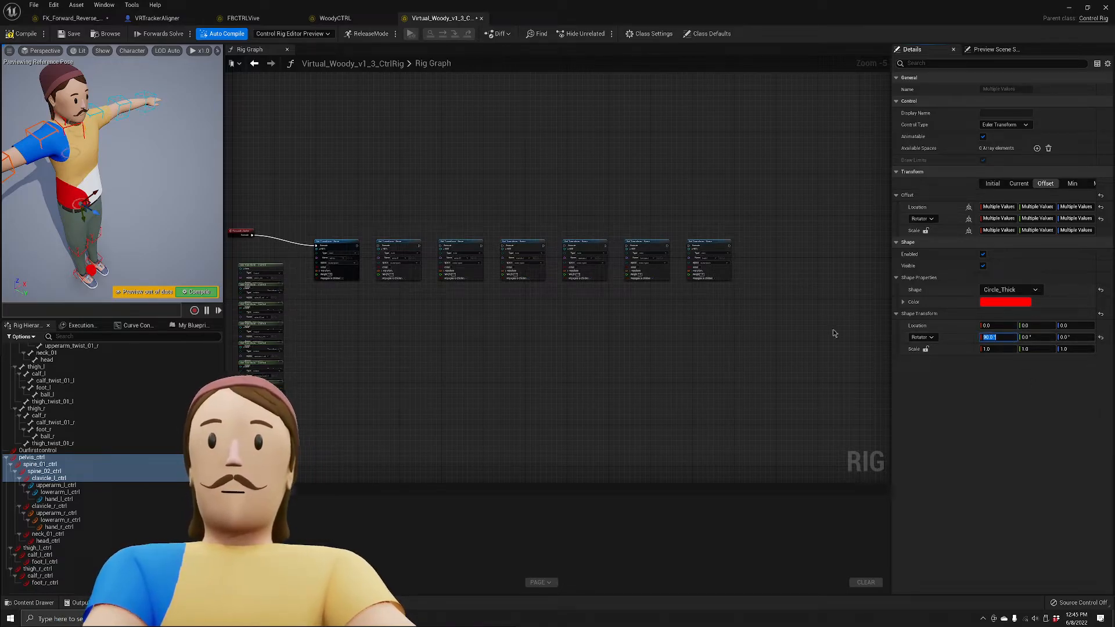
# Set the shape scale of the selected circle controls to 3 on each axis.
pyautogui.press('w')
pyautogui.moveTo(139, 139); pyautogui.dragTo(165, 110, button='right')
pyautogui.press('s')
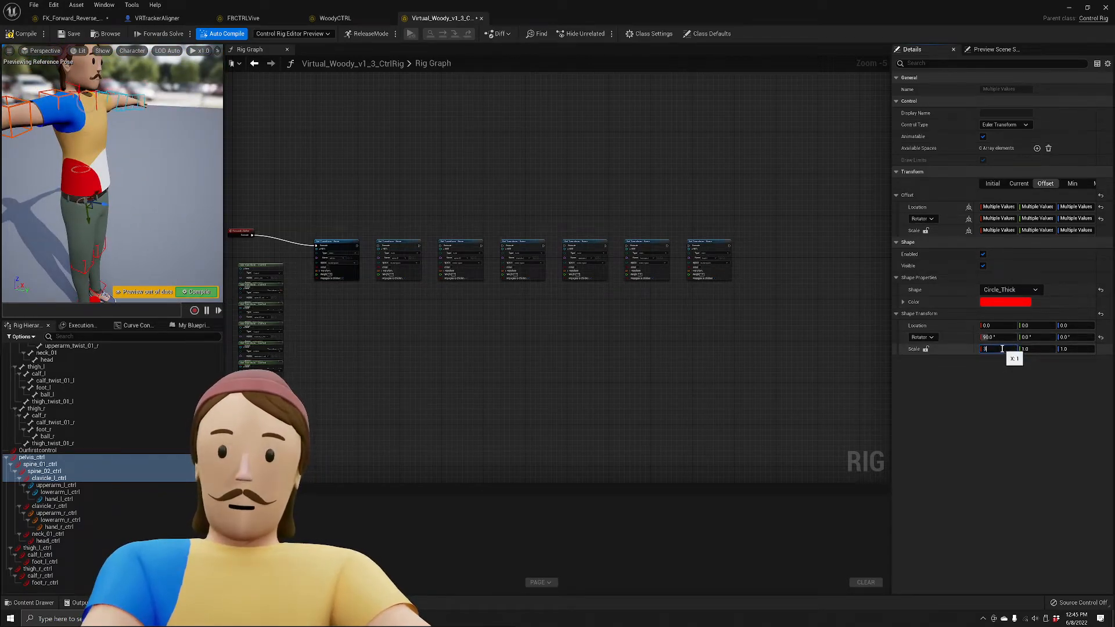
pyautogui.write('3')
pyautogui.press('Tab')
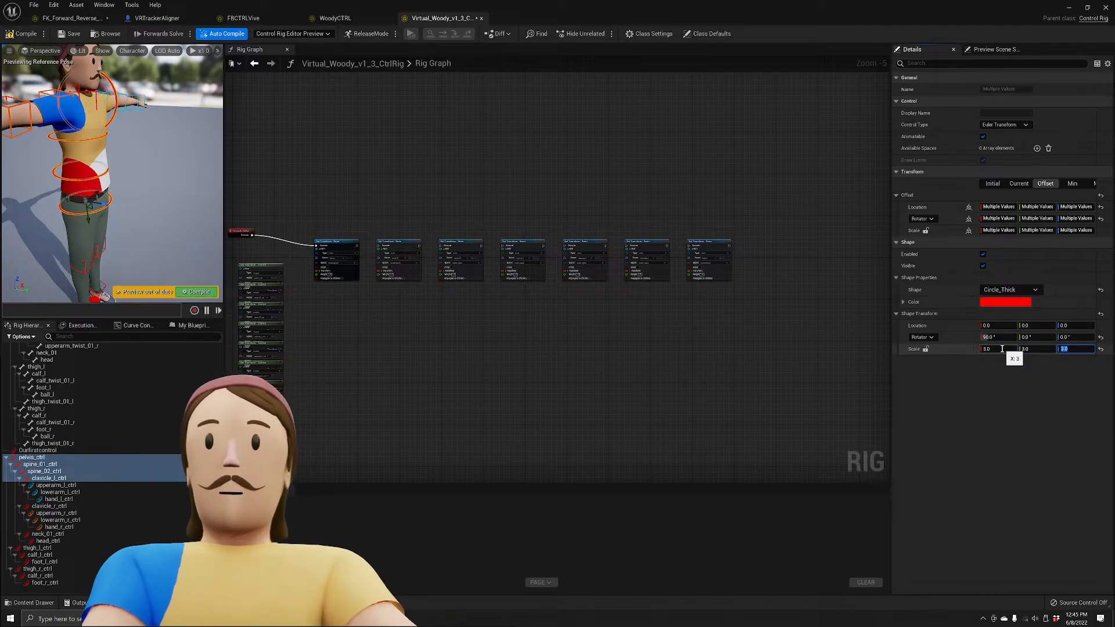
pyautogui.click(1058, 364)
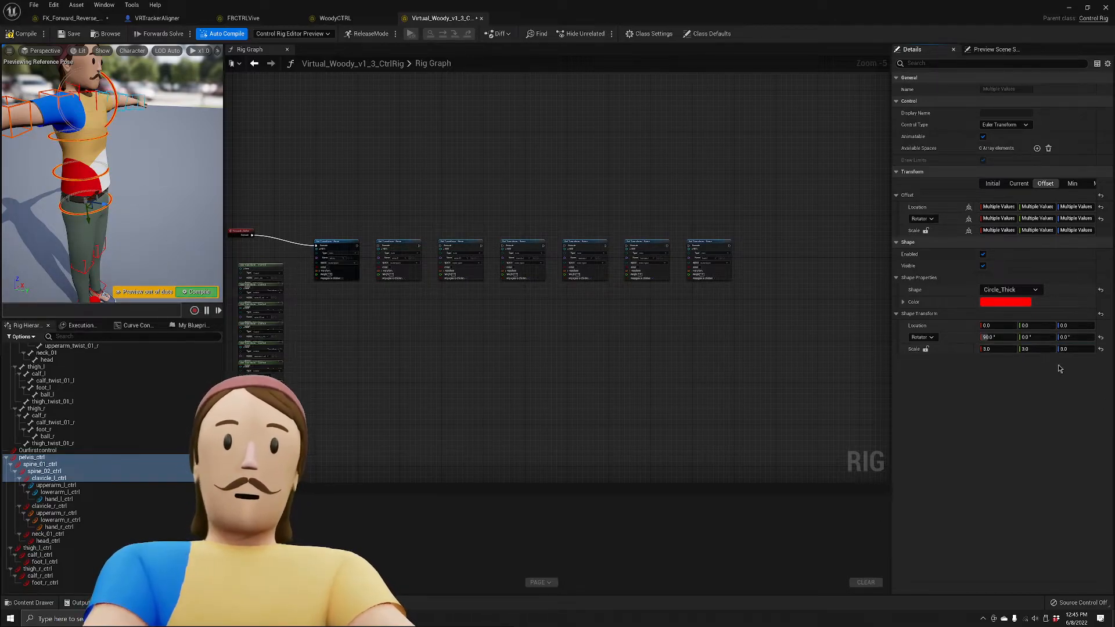
# Thicken the selected circle shapes by trying a Z scale of 7 and settling on 9.
pyautogui.moveTo(1070, 349); pyautogui.dragTo(1083, 349)
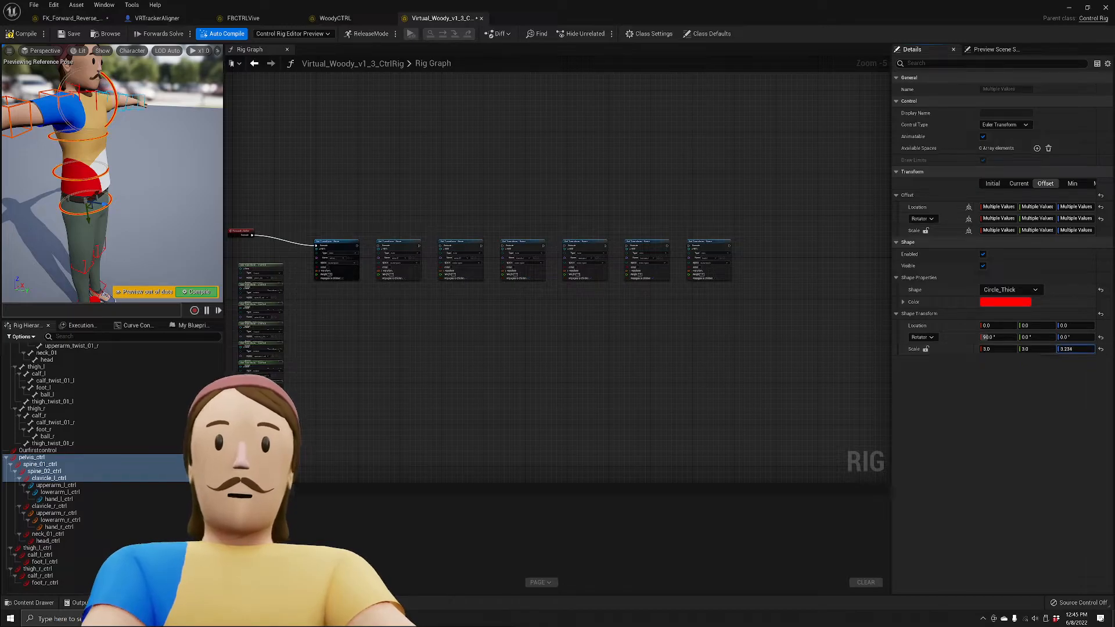
pyautogui.click(1068, 348)
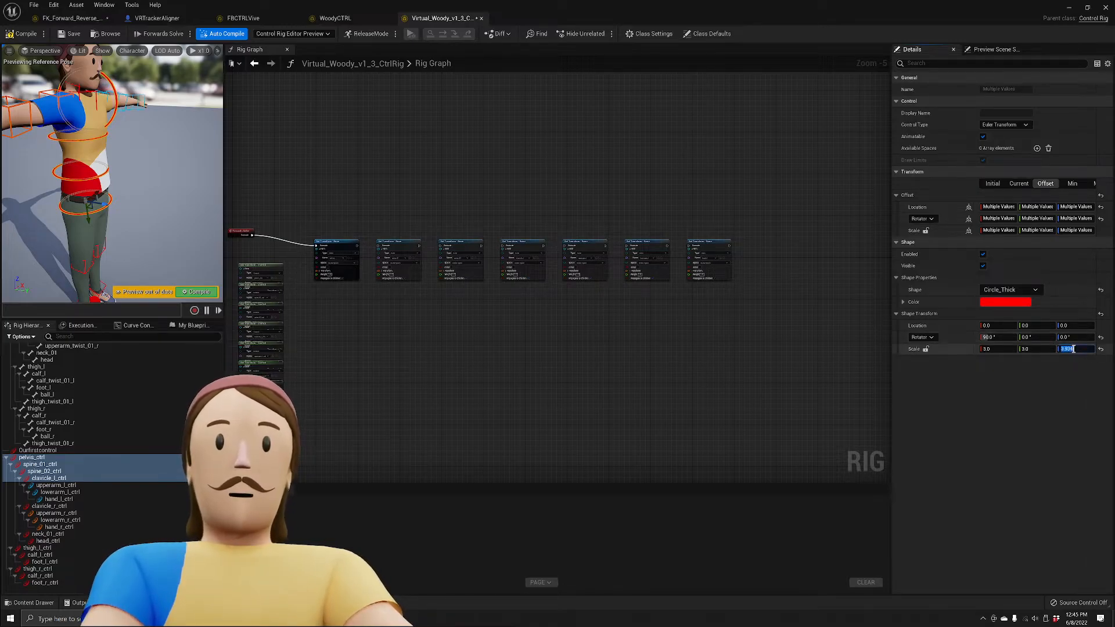
pyautogui.write('7')
pyautogui.press('Return')
pyautogui.press('BackSpace')
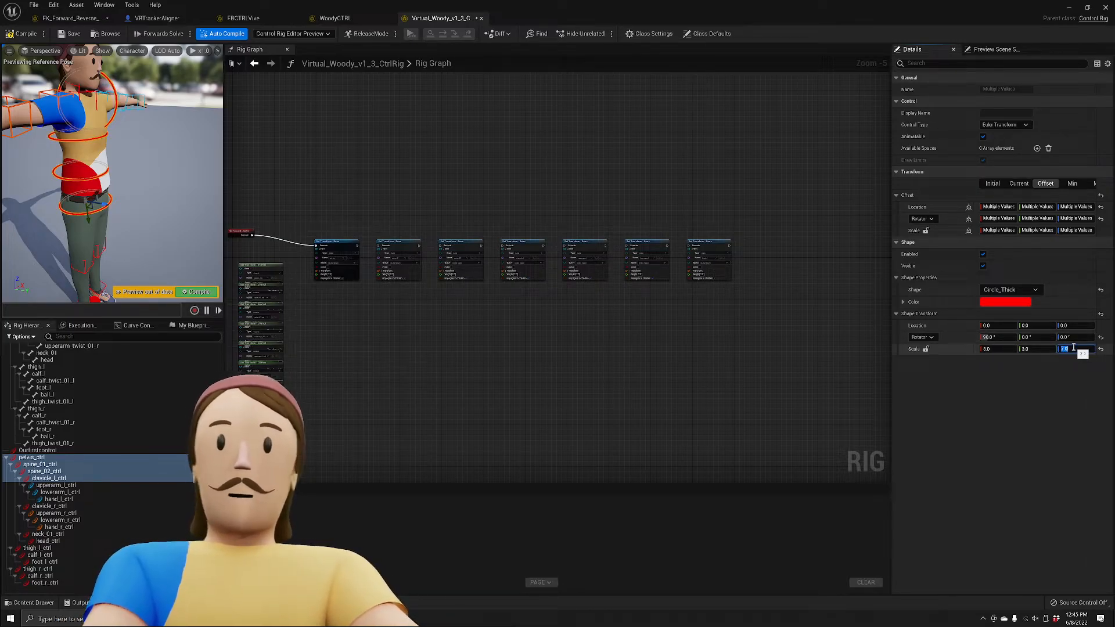
pyautogui.write('9')
pyautogui.press('Return')
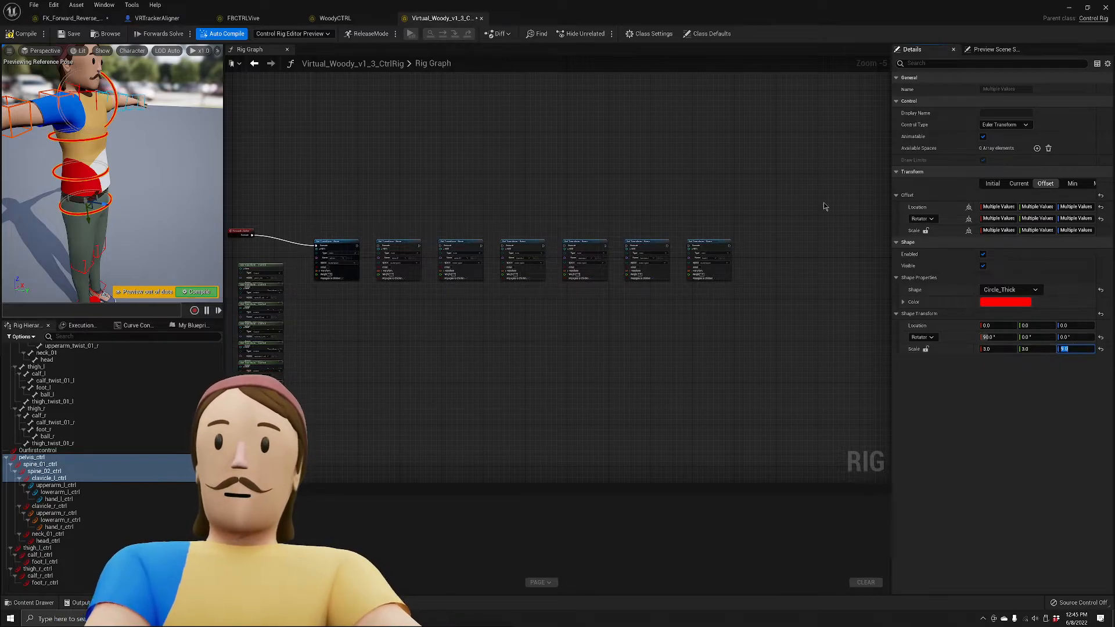
# Set the shape color of the selected controls from pelvis_ctrl to clavicle_l_ctrl to yellow.
pyautogui.moveTo(437, 169); pyautogui.dragTo(507, 184, button='right')
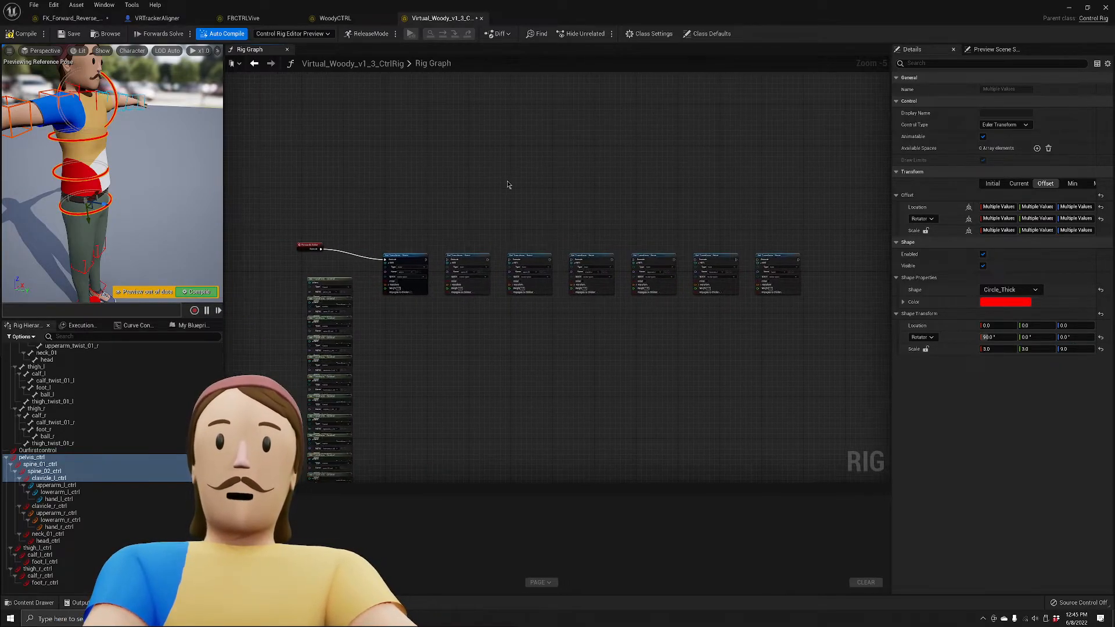
pyautogui.click(982, 301)
pyautogui.click(880, 408)
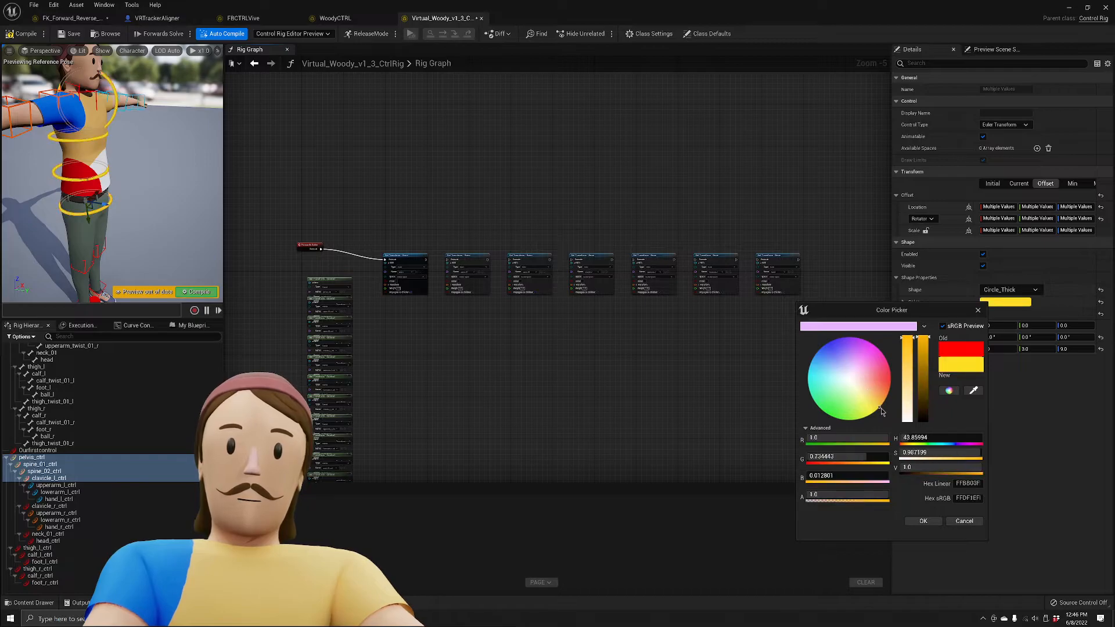
pyautogui.click(915, 523)
# Examine clavicle_l_ctrl, clavicle_r_ctrl and calf_r_ctrl by selecting them and viewing the whole character in the preview.
pyautogui.moveTo(131, 154)
pyautogui.mouseDown(button='right')
pyautogui.moveTo(73, 138)
pyautogui.moveTo(132, 173)
pyautogui.moveTo(115, 143)
pyautogui.mouseUp(button='right')
pyautogui.click(131, 150)
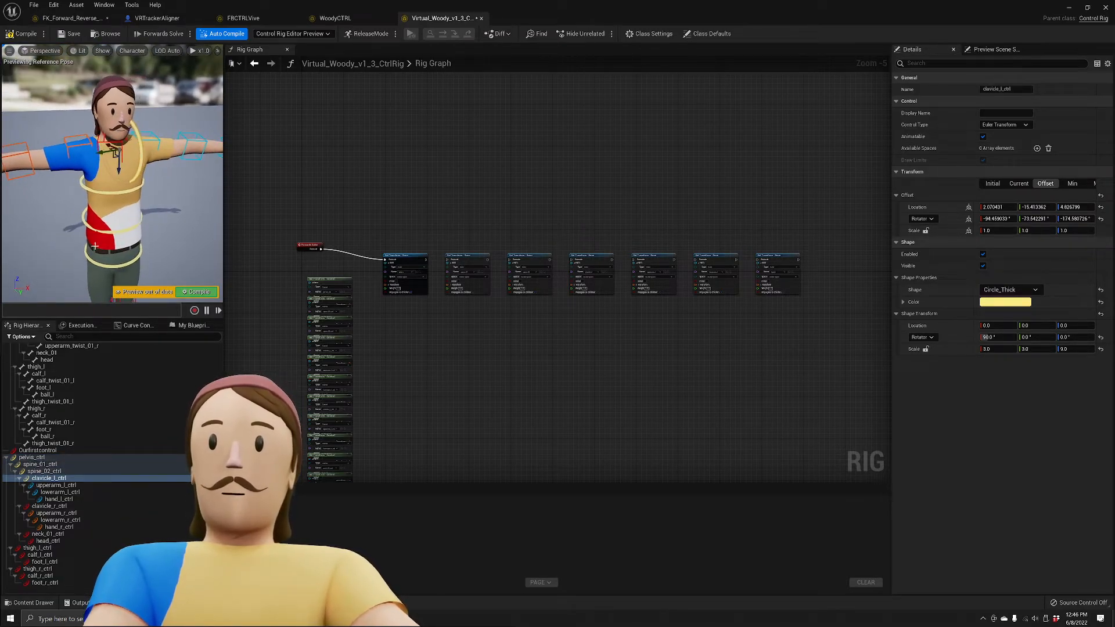
pyautogui.click(51, 506)
pyautogui.click(50, 478)
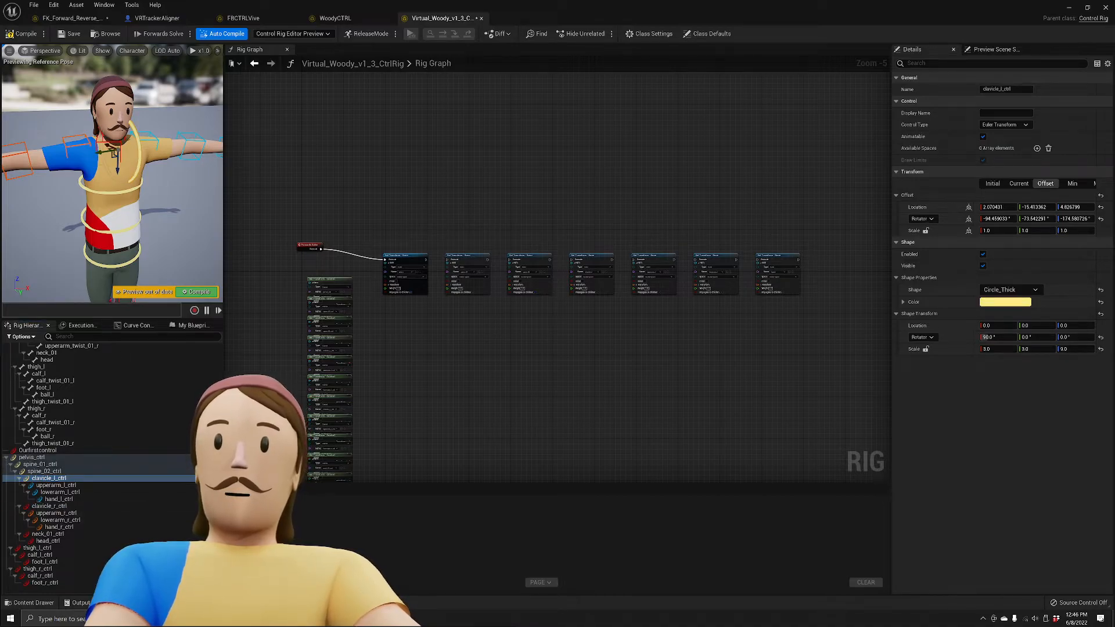
pyautogui.scroll(-3, 158, 175)
pyautogui.keyDown('alt'); pyautogui.moveTo(156, 175); pyautogui.dragTo(137, 242); pyautogui.keyUp('alt')
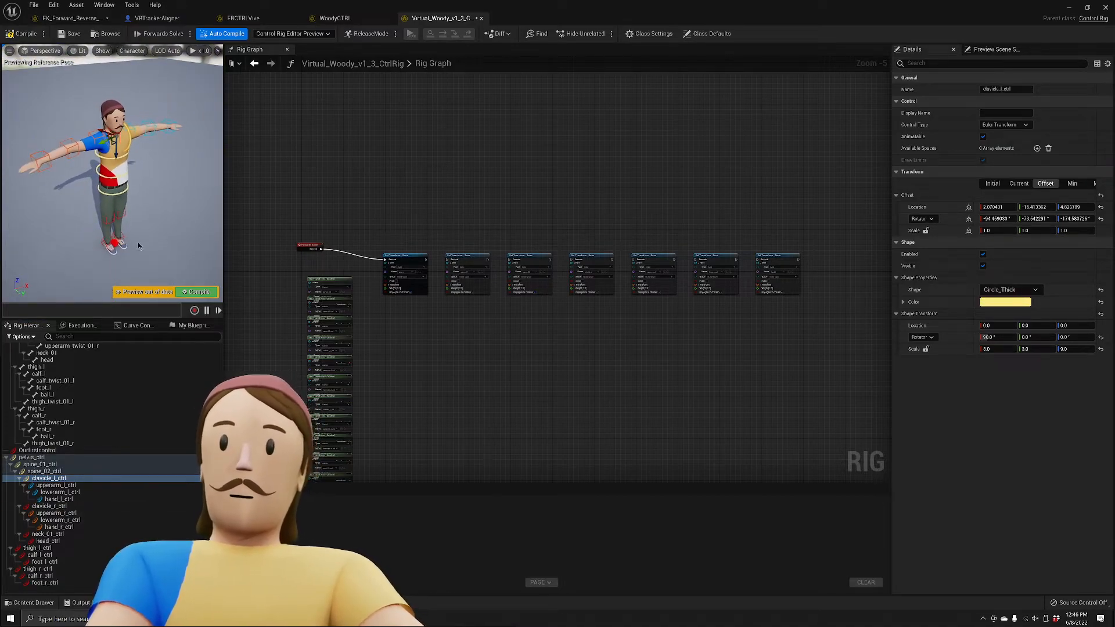
pyautogui.click(39, 575)
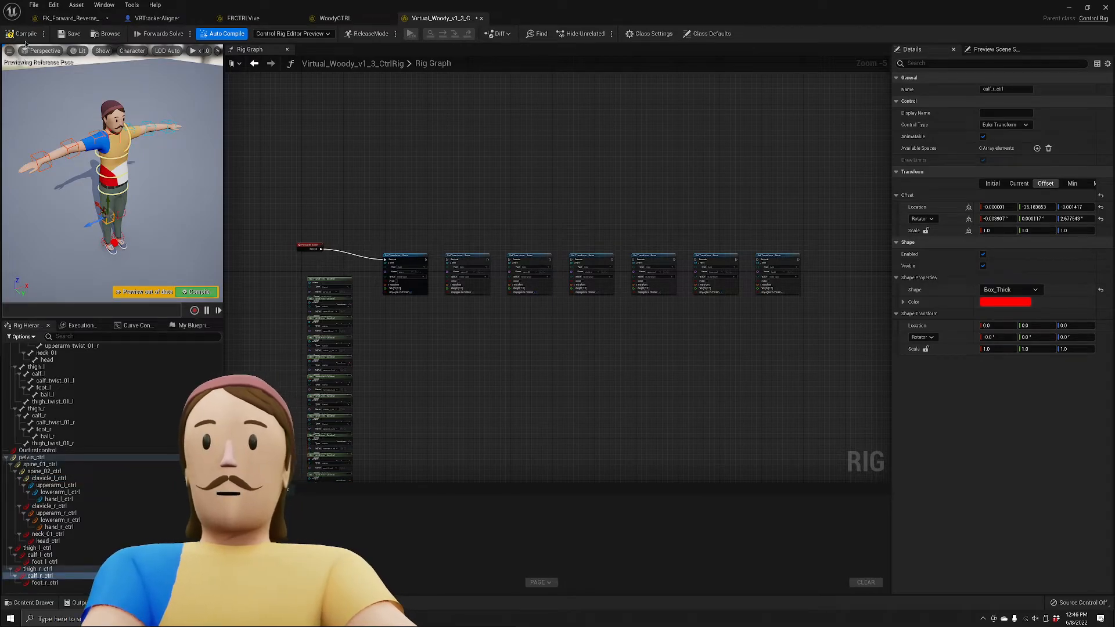
# Compile the control rig and return to the main level editor.
pyautogui.moveTo(336, 199); pyautogui.dragTo(419, 208, button='right')
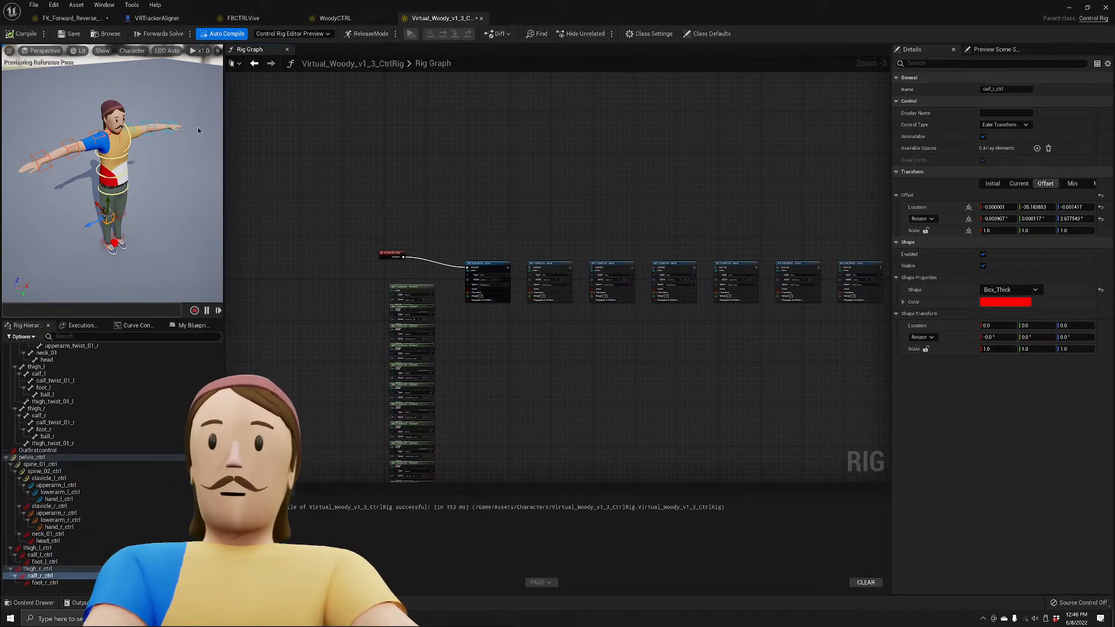
pyautogui.click(1068, 8)
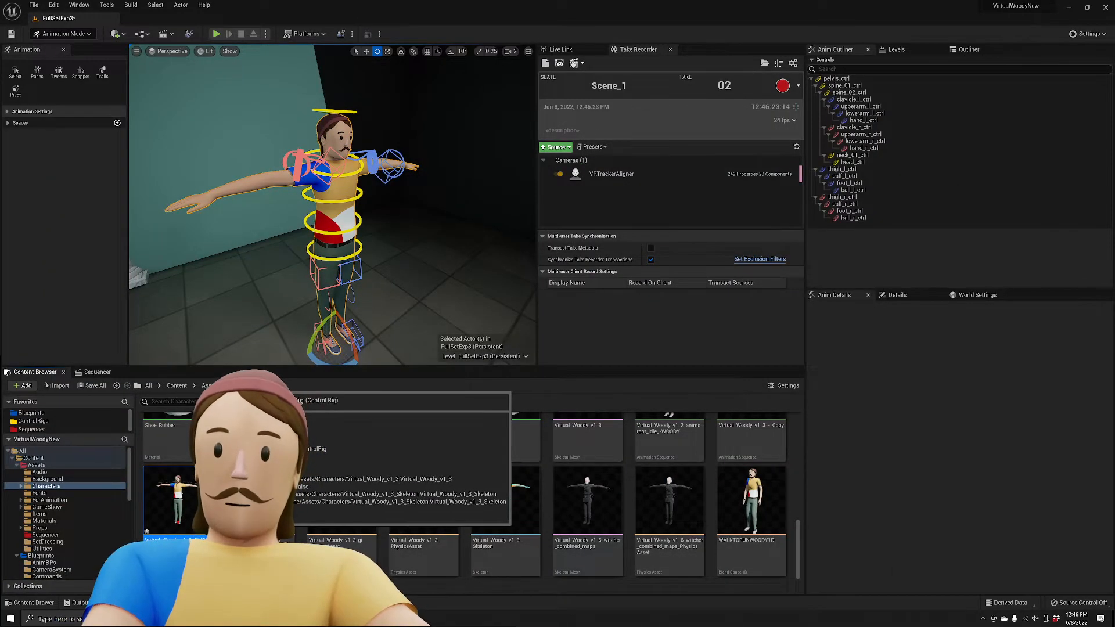
pyautogui.press('super')
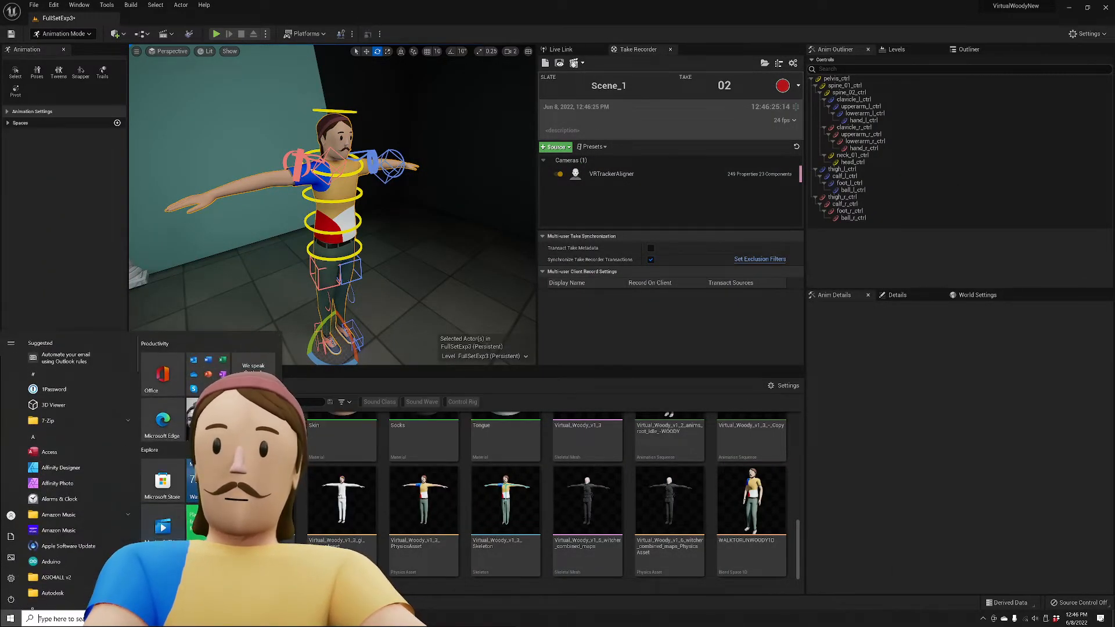
pyautogui.press('Escape')
# Look through the Characters folder for the OffworldTutorialRig control rig asset.
pyautogui.scroll(1, 566, 495)
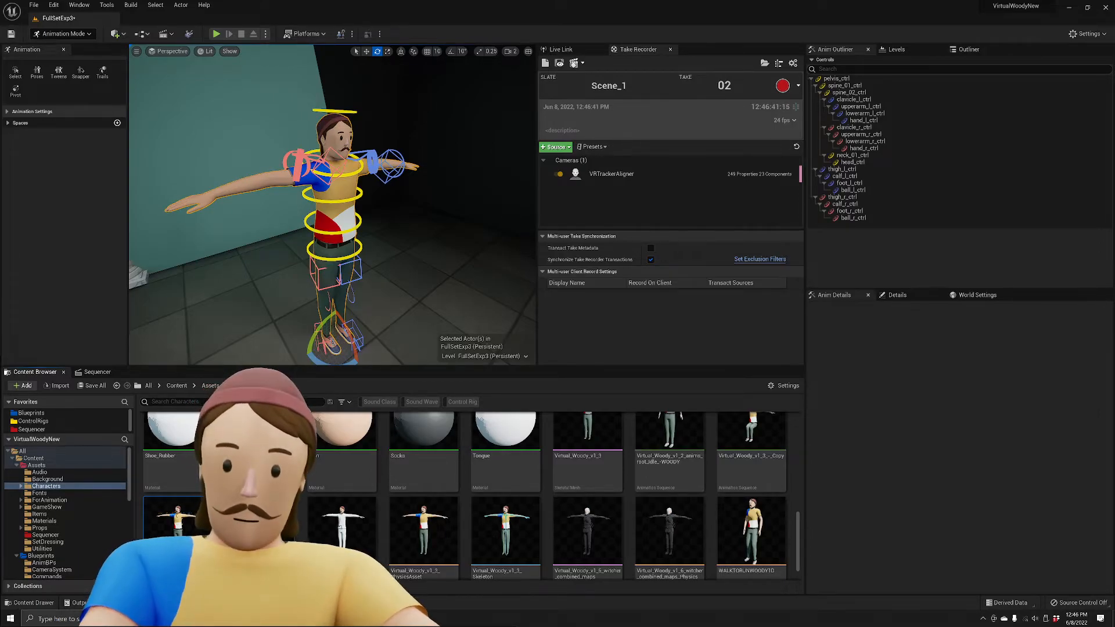
pyautogui.scroll(5, 782, 561)
pyautogui.scroll(-1, 685, 500)
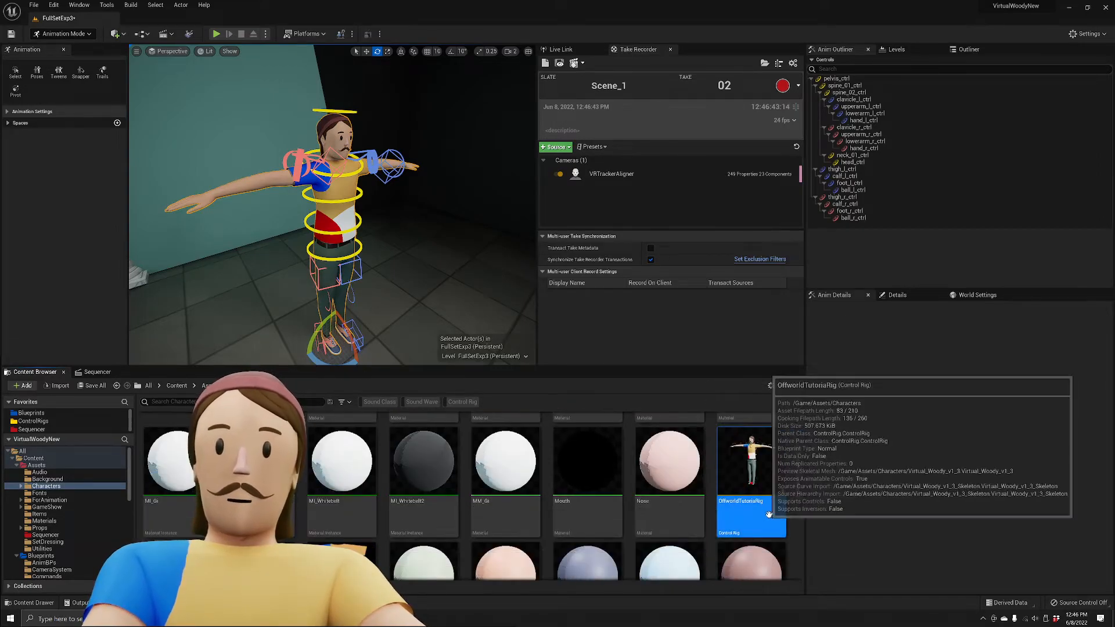
pyautogui.scroll(2, 292, 192)
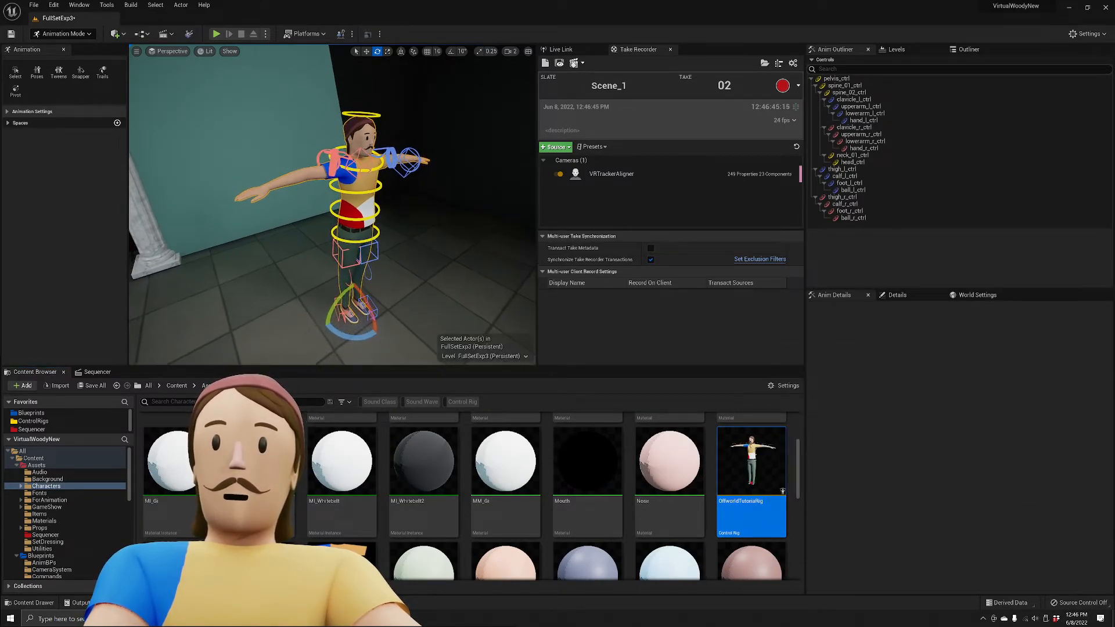
# Delete the FK_Forward_Reverse_Rig track from Virtual_Woody_v1_3 in the Sequencer.
pyautogui.click(97, 373)
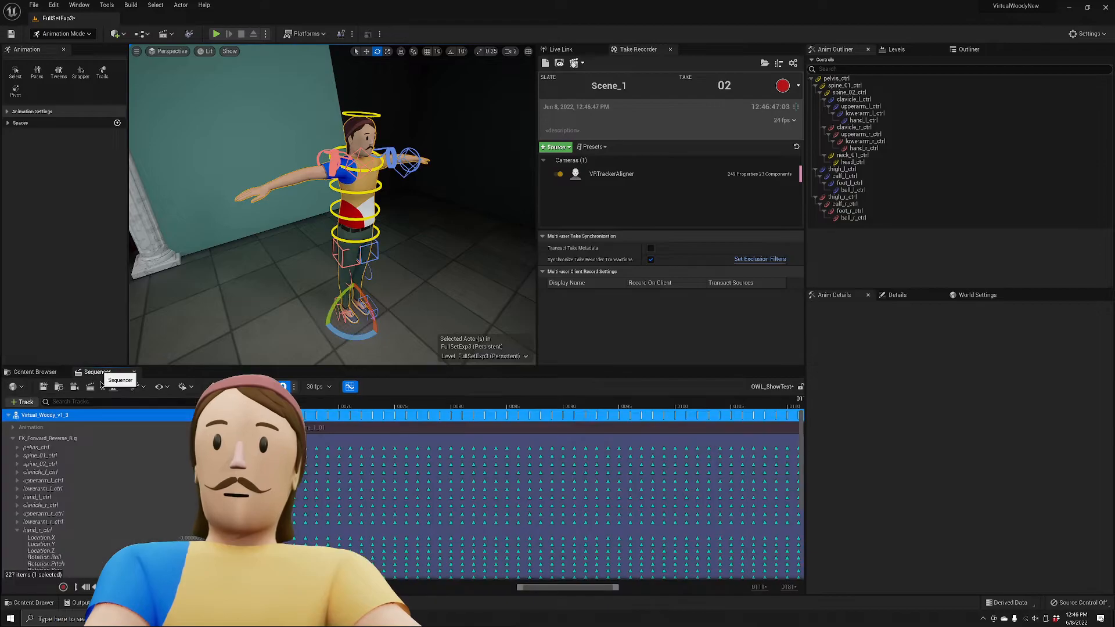
pyautogui.click(58, 439)
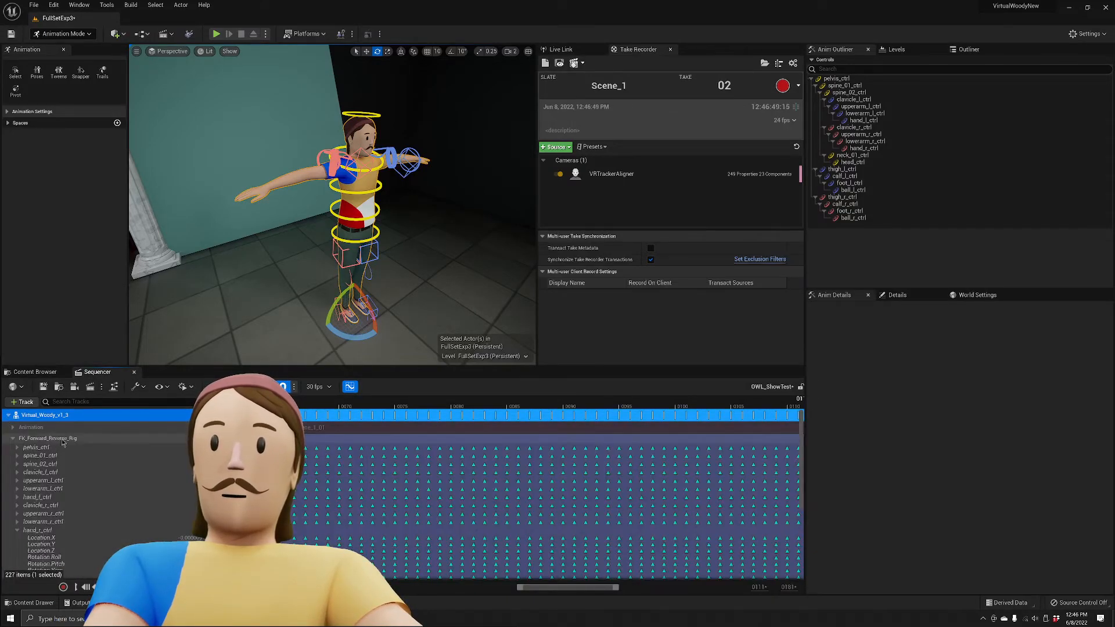
pyautogui.doubleClick(74, 439)
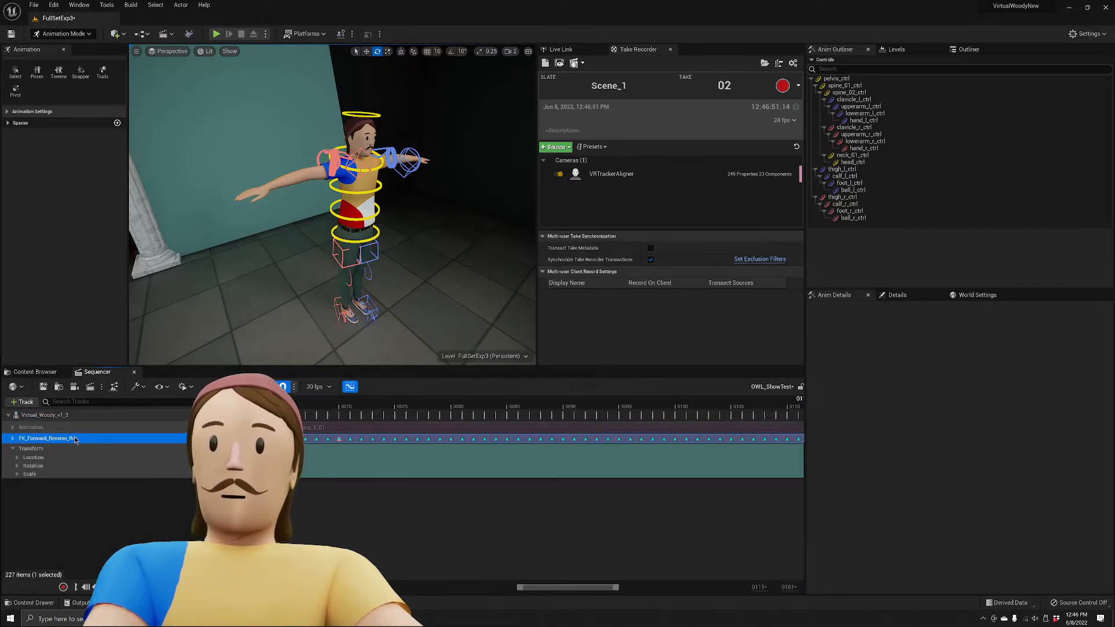
pyautogui.doubleClick(74, 438)
pyautogui.press('Escape')
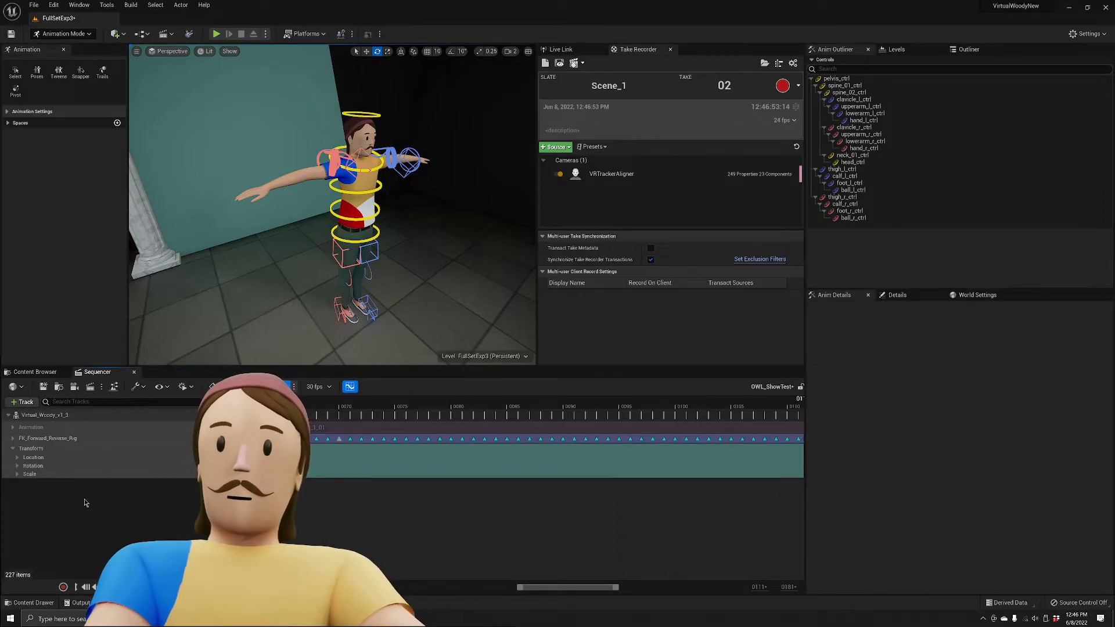
pyautogui.press('Delete')
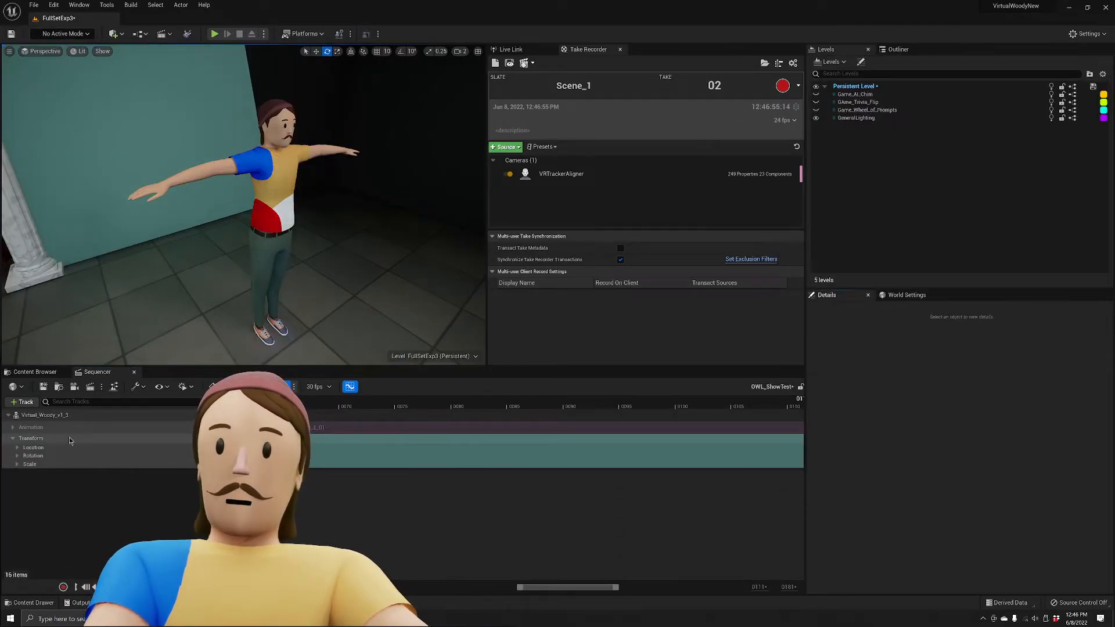
# Delete the Animation track from Virtual_Woody_v1_3 in the Sequencer, keeping its Transform track.
pyautogui.click(79, 429)
pyautogui.press('f')
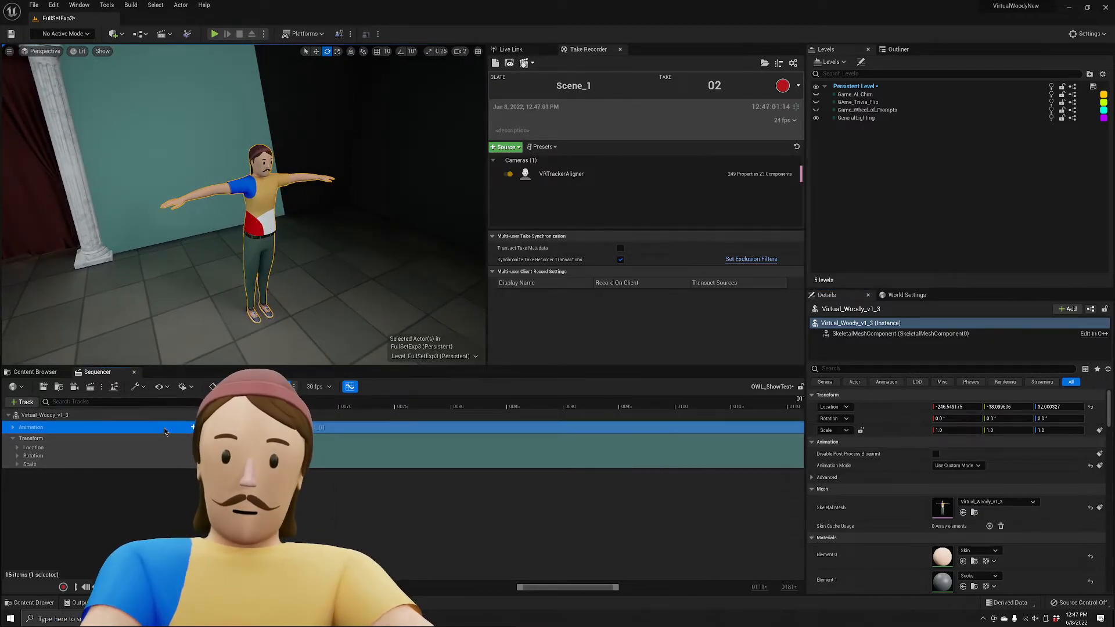
pyautogui.press('Delete')
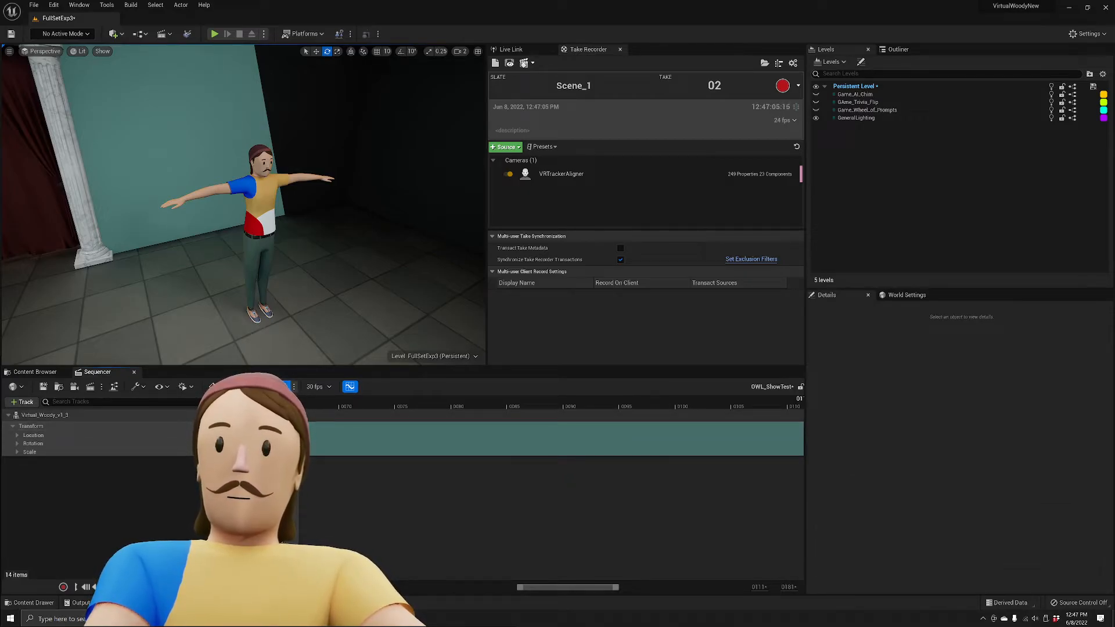
# Add the OffworldTutorialRig asset-based control rig to the Virtual_Woody_v1_3 track in Sequencer.
pyautogui.click(190, 416)
pyautogui.moveTo(243, 496)
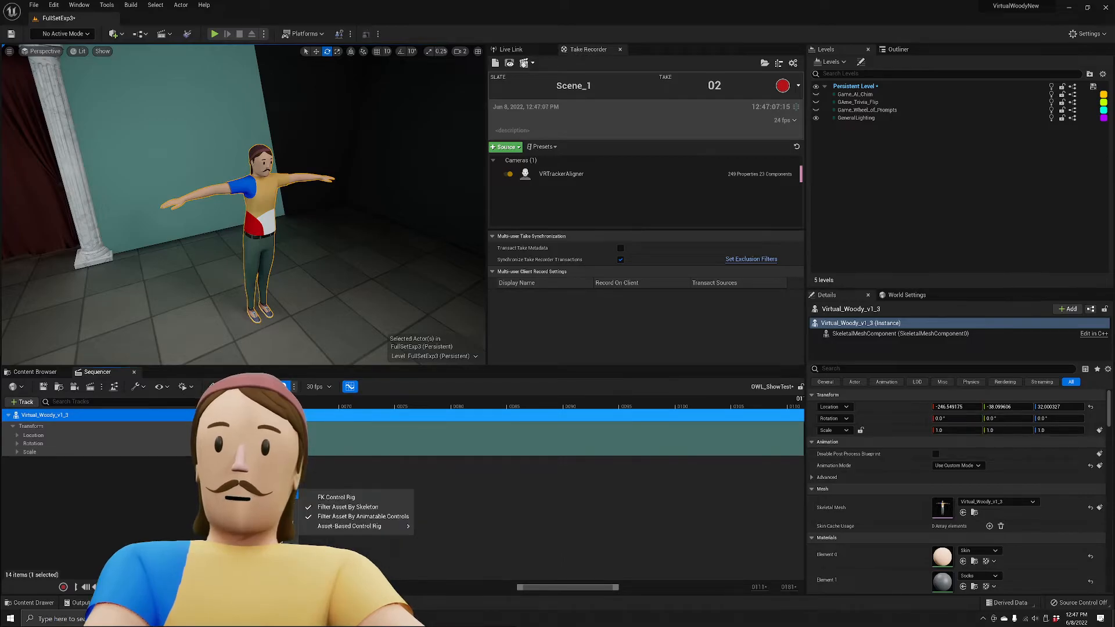
pyautogui.moveTo(367, 531)
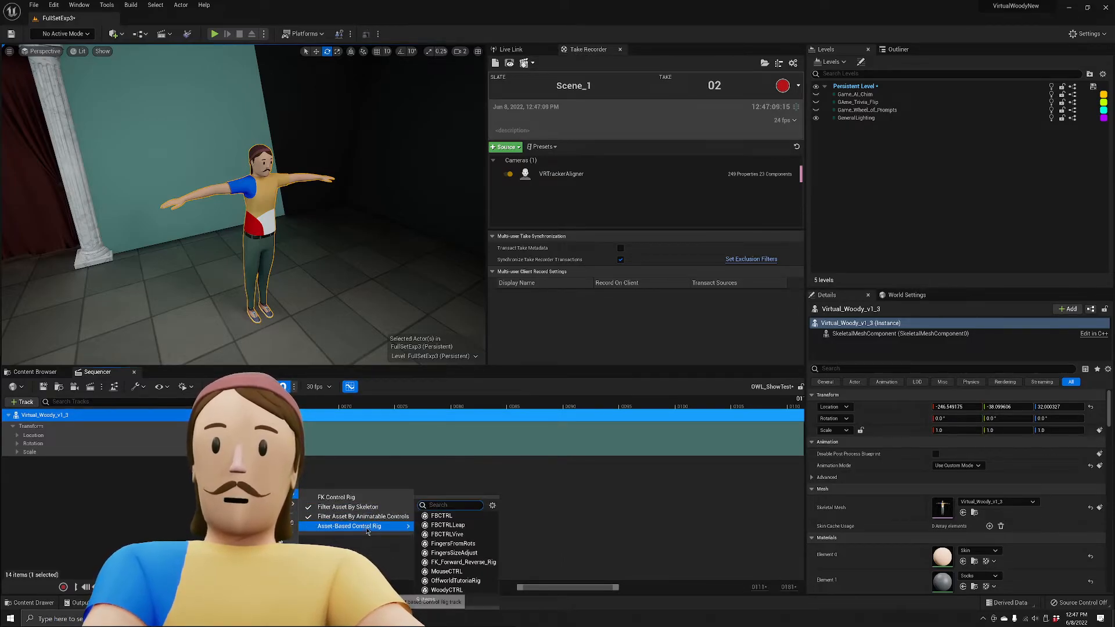
pyautogui.click(455, 580)
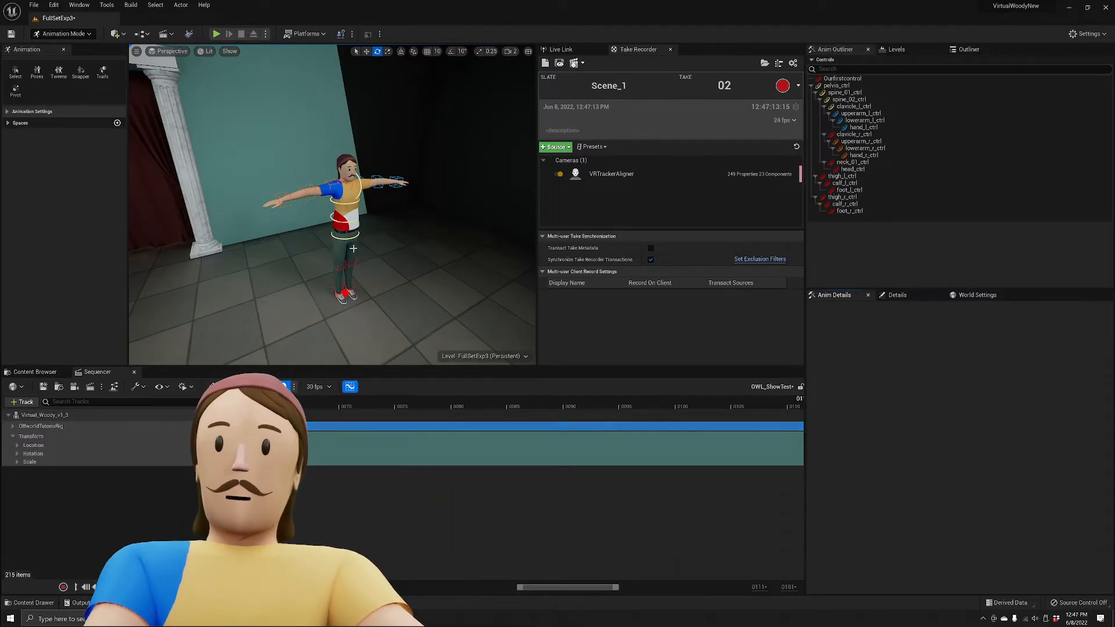
# Test the left upper arm control, upperarm_l_ctrl, by rotating it slightly on the character in the level viewport.
pyautogui.scroll(5, 353, 247)
pyautogui.click(342, 208)
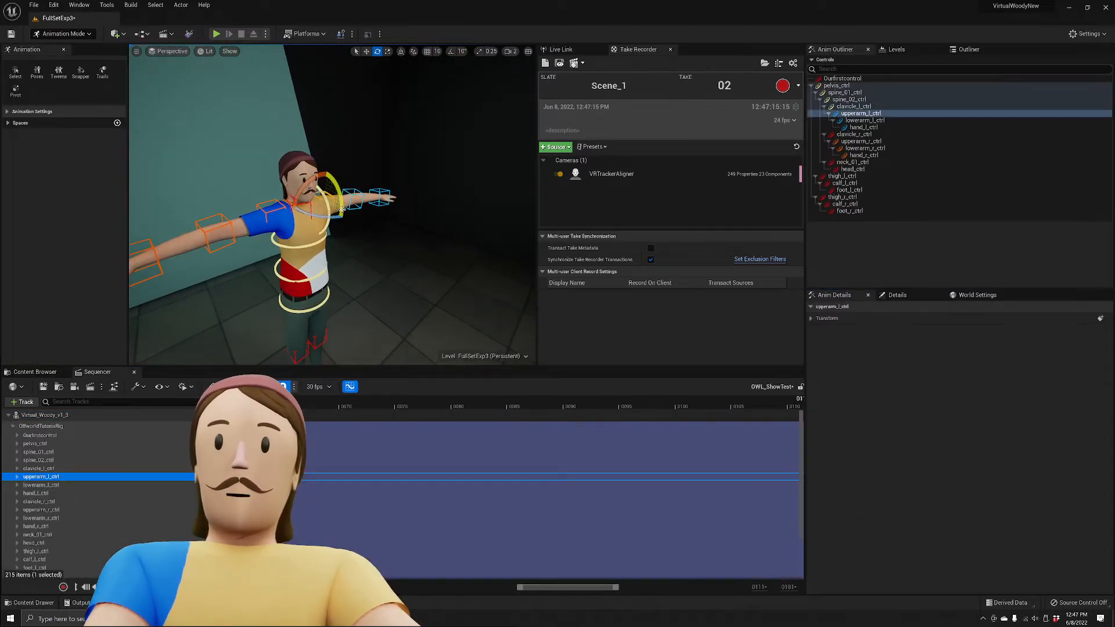
pyautogui.moveTo(327, 216)
pyautogui.mouseDown()
pyautogui.moveTo(329, 239)
pyautogui.moveTo(324, 209)
pyautogui.mouseUp()
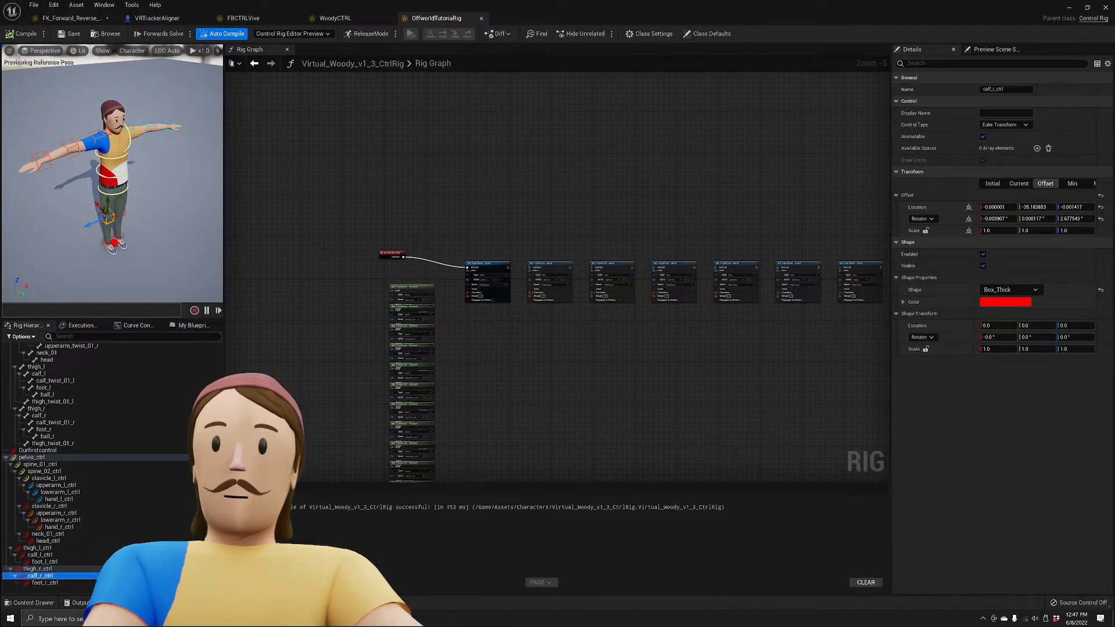
# In the OffworldTutorialRig graph, move the whole stack of Get Transform - Control nodes down, clear of the Set Transform - Bone row.
pyautogui.click(573, 320)
pyautogui.moveTo(576, 339); pyautogui.dragTo(492, 242, button='right')
pyautogui.scroll(-2, 473, 379)
pyautogui.moveTo(448, 209); pyautogui.dragTo(430, 407)
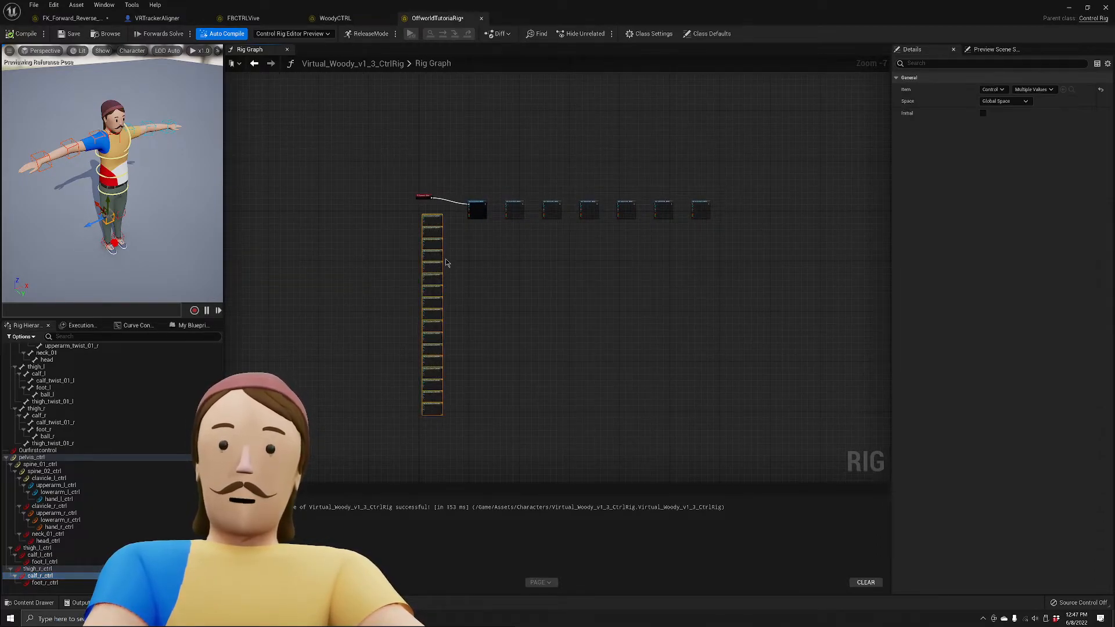
pyautogui.scroll(3, 444, 259)
pyautogui.moveTo(461, 252); pyautogui.dragTo(425, 405, button='right')
pyautogui.moveTo(398, 351); pyautogui.dragTo(406, 462)
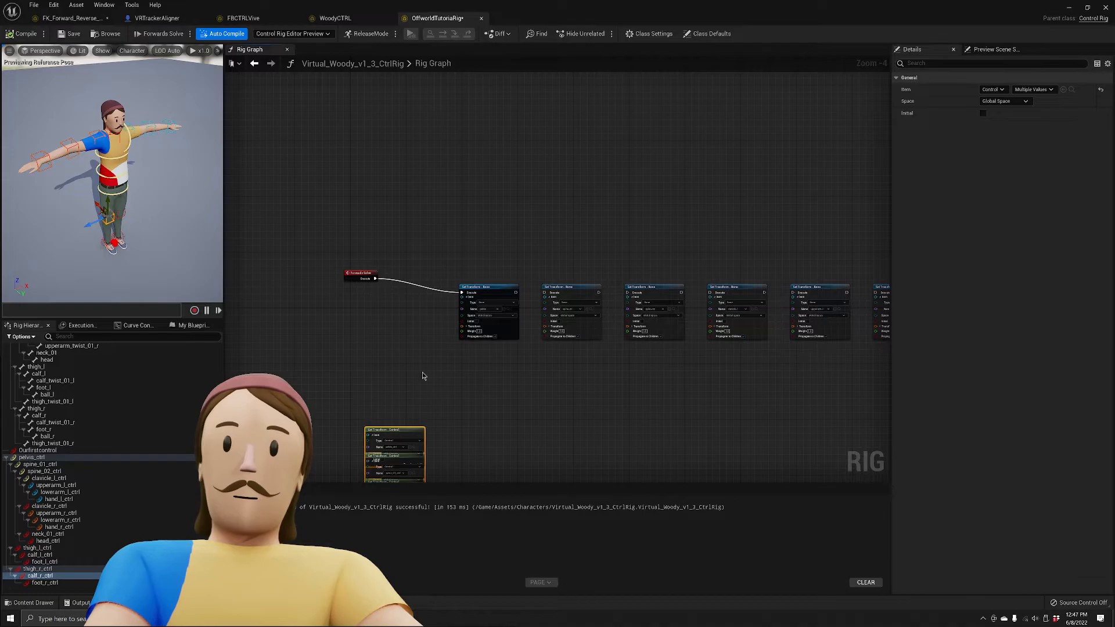
pyautogui.click(424, 357)
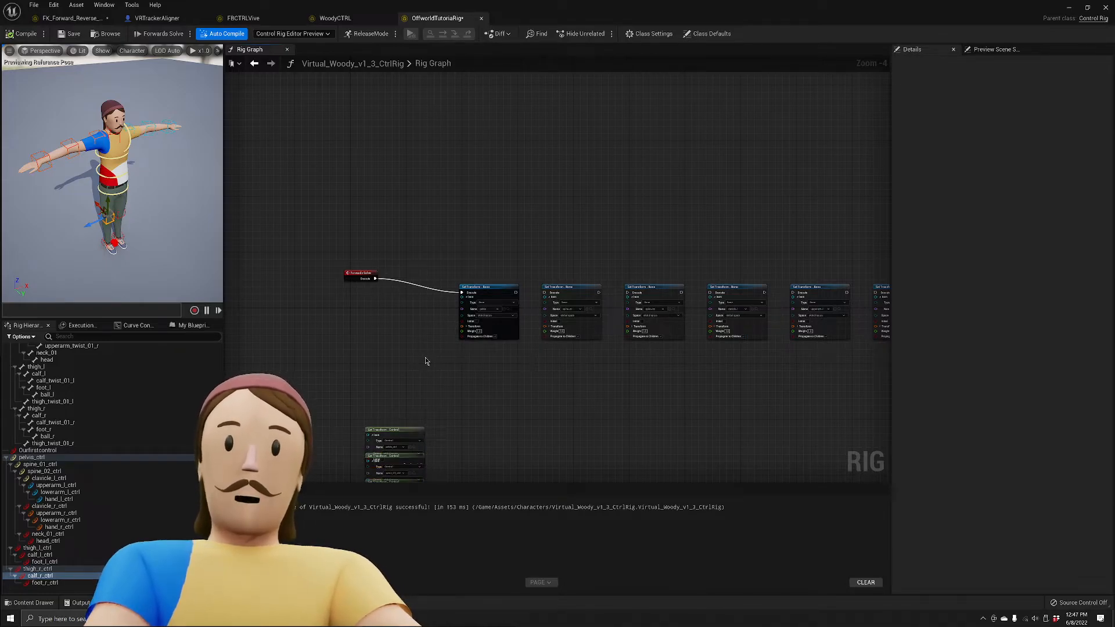
pyautogui.scroll(-1, 426, 358)
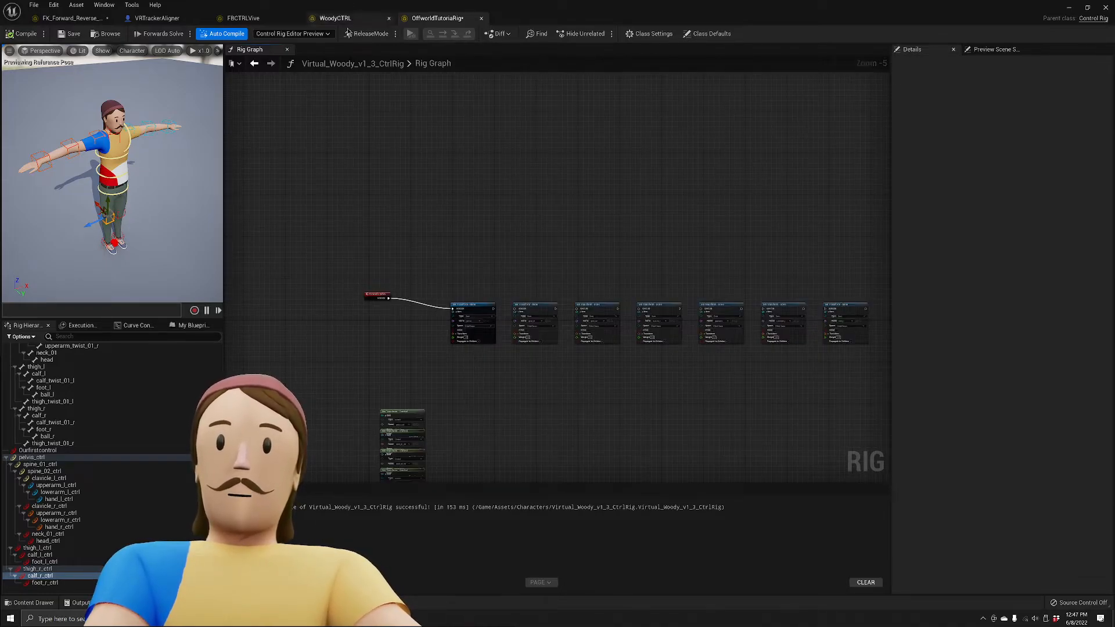
# Switch to the FK_Forward_Reverse_Rig graph and place the Forwards Solve node beside the start of the lower For Each chain.
pyautogui.click(261, 19)
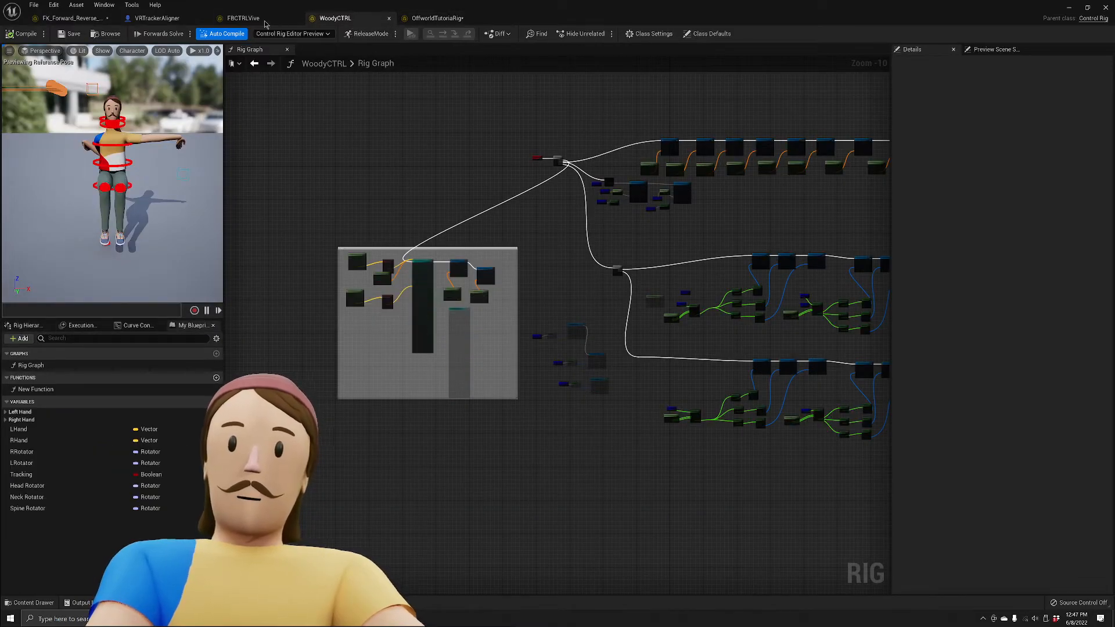
pyautogui.click(335, 19)
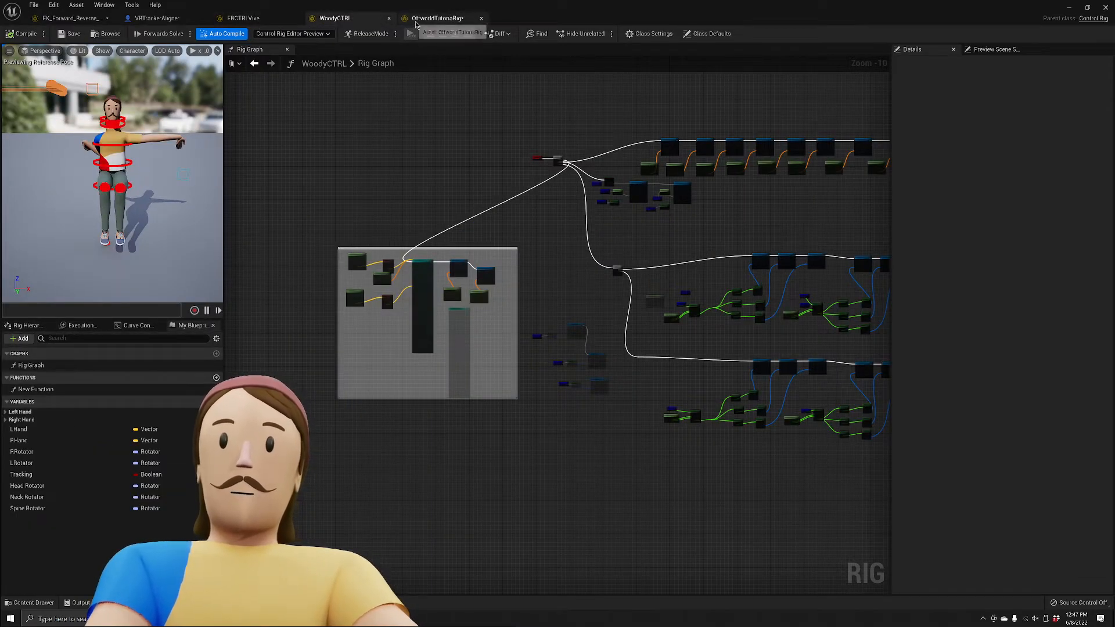
pyautogui.click(435, 19)
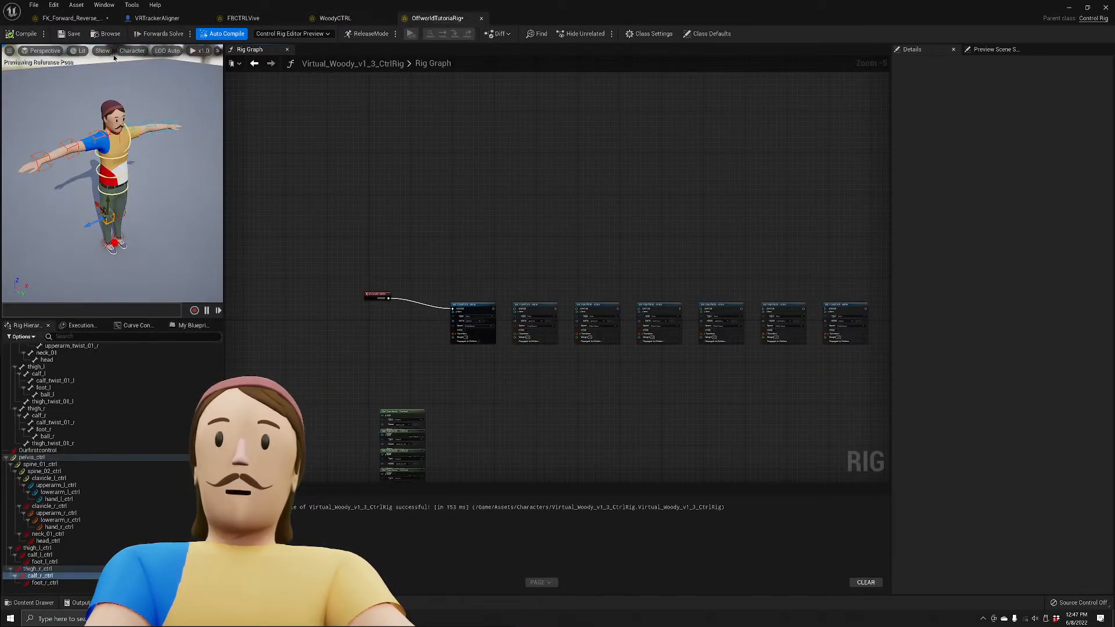
pyautogui.click(70, 18)
pyautogui.moveTo(400, 267); pyautogui.dragTo(744, 375, button='right')
pyautogui.scroll(-6, 478, 289)
pyautogui.scroll(2, 489, 312)
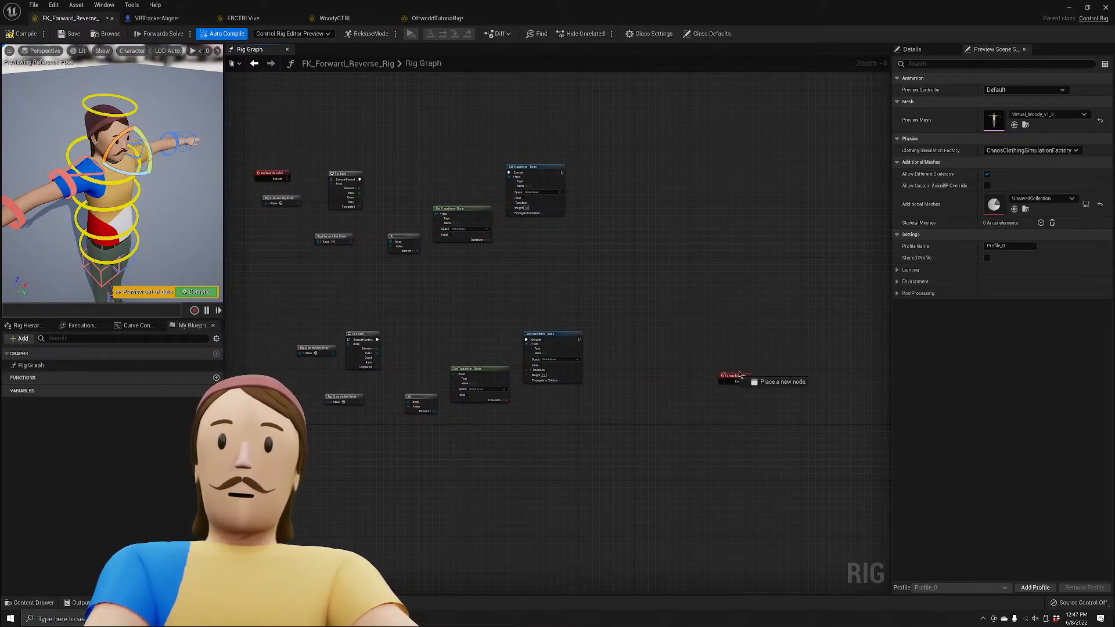
pyautogui.moveTo(745, 375); pyautogui.dragTo(265, 329)
pyautogui.scroll(4, 385, 393)
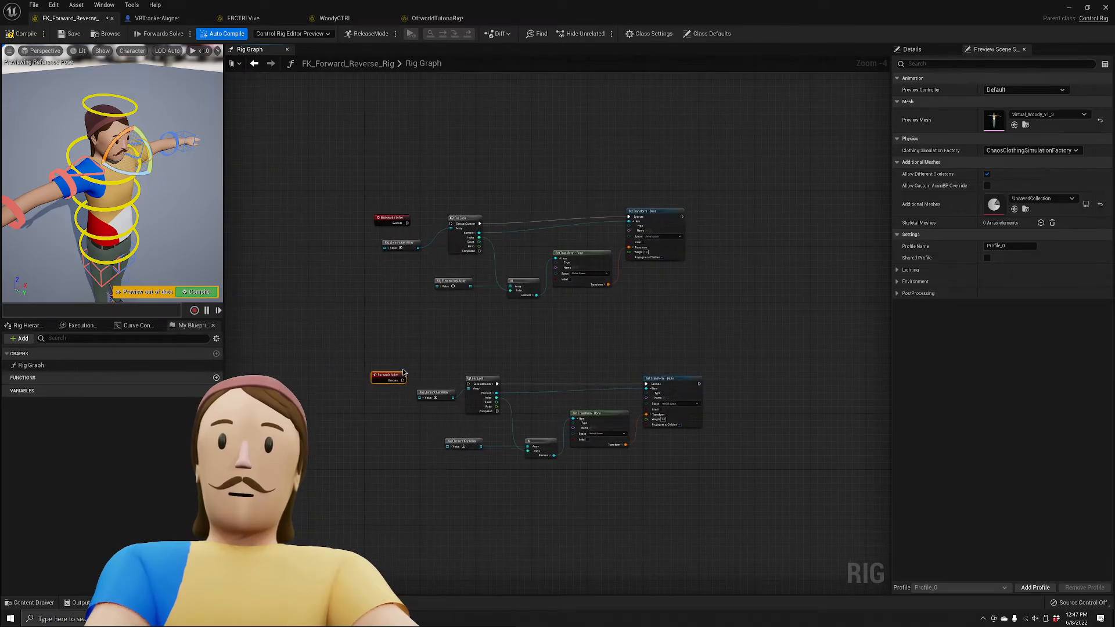
# Examine the lower For Each chain from Forwards Solve to Set Transform - Bone, and the rig's controls in the preview.
pyautogui.scroll(-1, 385, 392)
pyautogui.moveTo(414, 398); pyautogui.dragTo(420, 325, button='right')
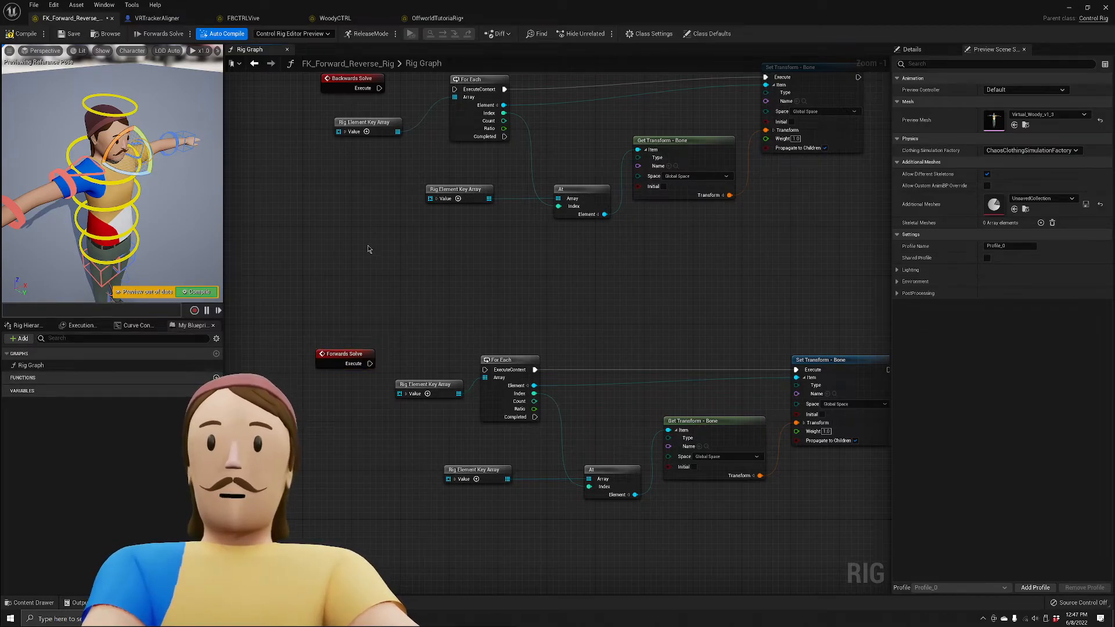
pyautogui.moveTo(525, 352); pyautogui.dragTo(401, 339, button='right')
pyautogui.click(743, 365)
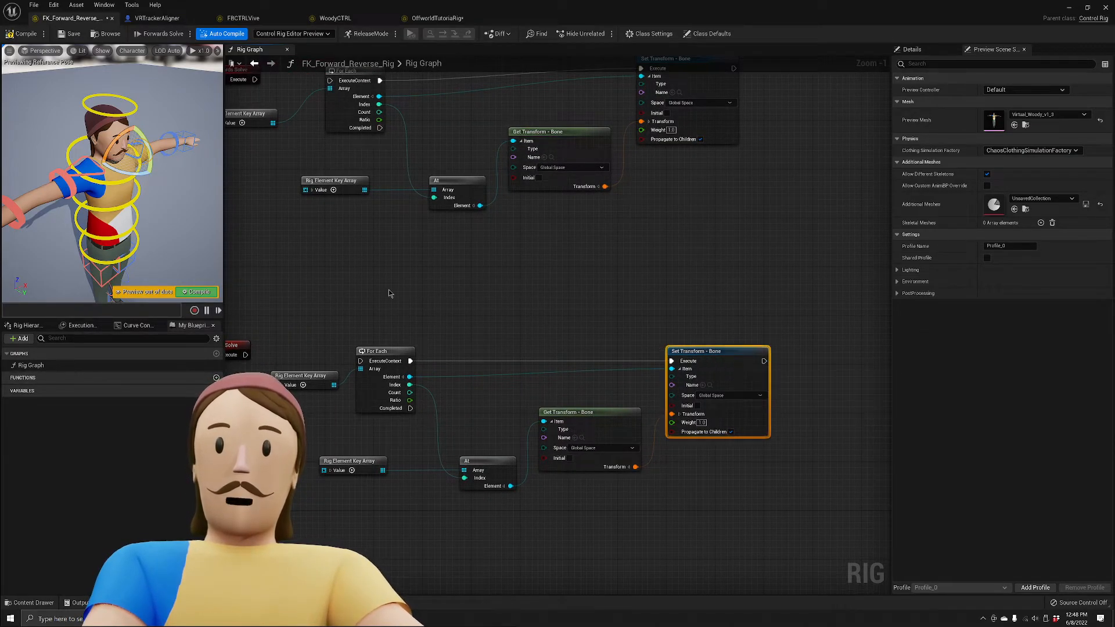
pyautogui.moveTo(391, 294); pyautogui.dragTo(517, 293, button='right')
pyautogui.moveTo(351, 344); pyautogui.dragTo(351, 327)
pyautogui.click(462, 296)
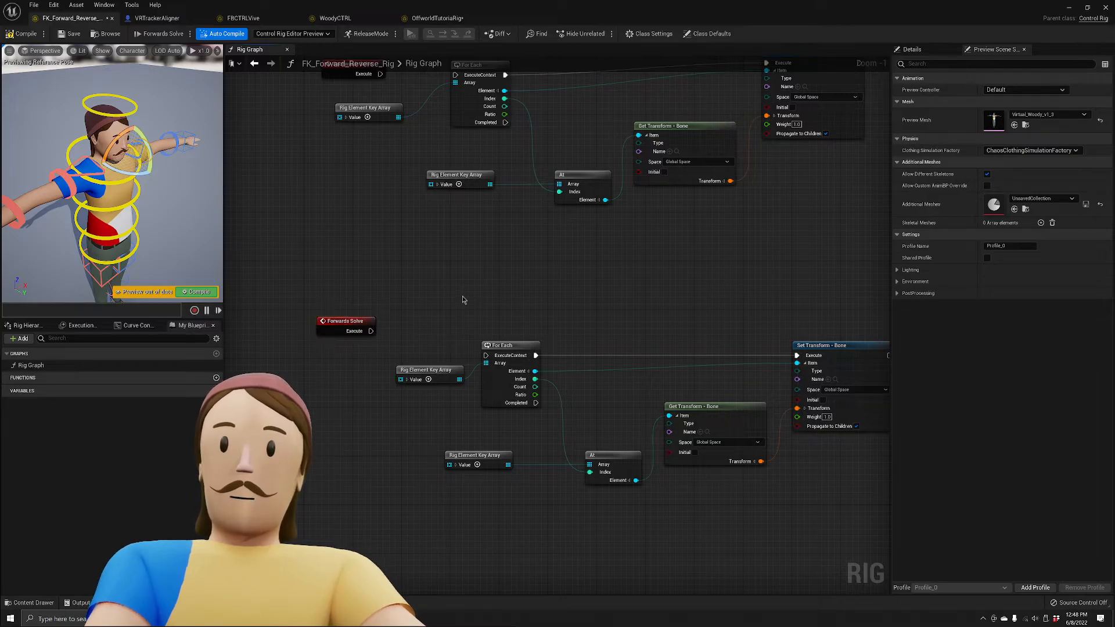
pyautogui.moveTo(159, 209)
pyautogui.mouseDown(button='right')
pyautogui.moveTo(137, 197)
pyautogui.moveTo(173, 197)
pyautogui.mouseUp(button='right')
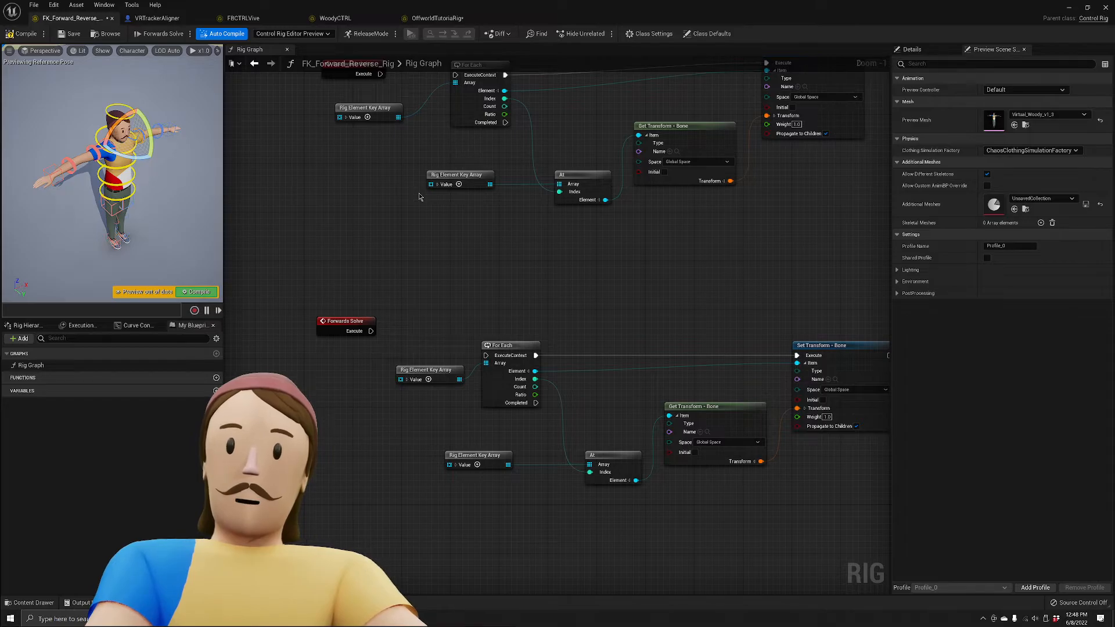
# Connect the Backwards Solve execution to the upper For Each node and the Forwards Solve execution to the lower For Each node.
pyautogui.moveTo(381, 74); pyautogui.dragTo(394, 166, button='right')
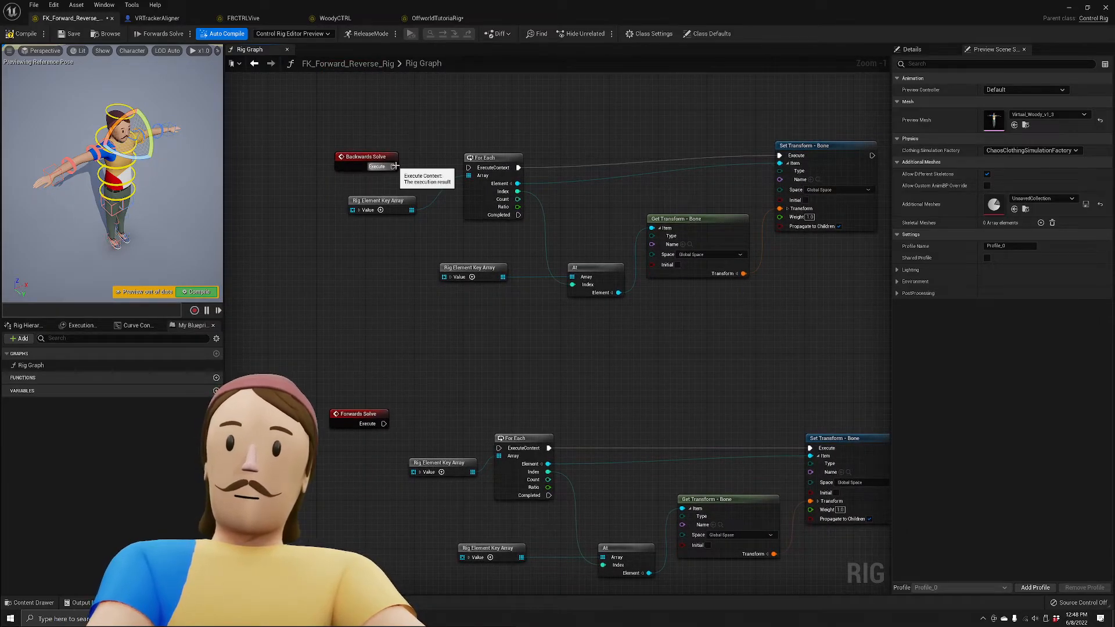
pyautogui.moveTo(394, 167); pyautogui.dragTo(468, 167)
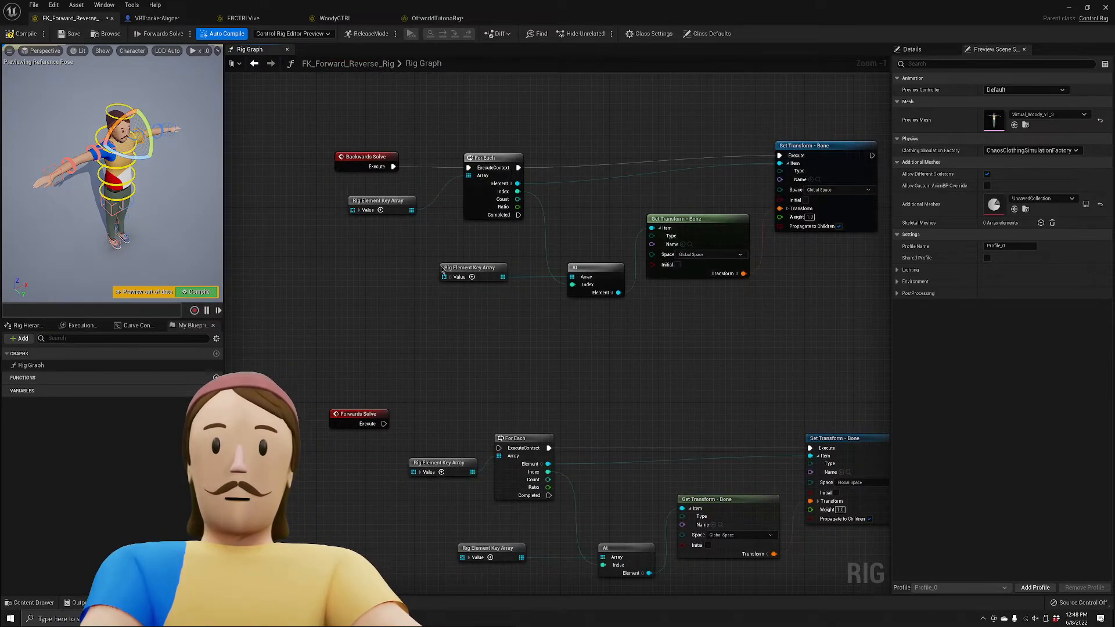
pyautogui.moveTo(383, 424); pyautogui.dragTo(498, 448)
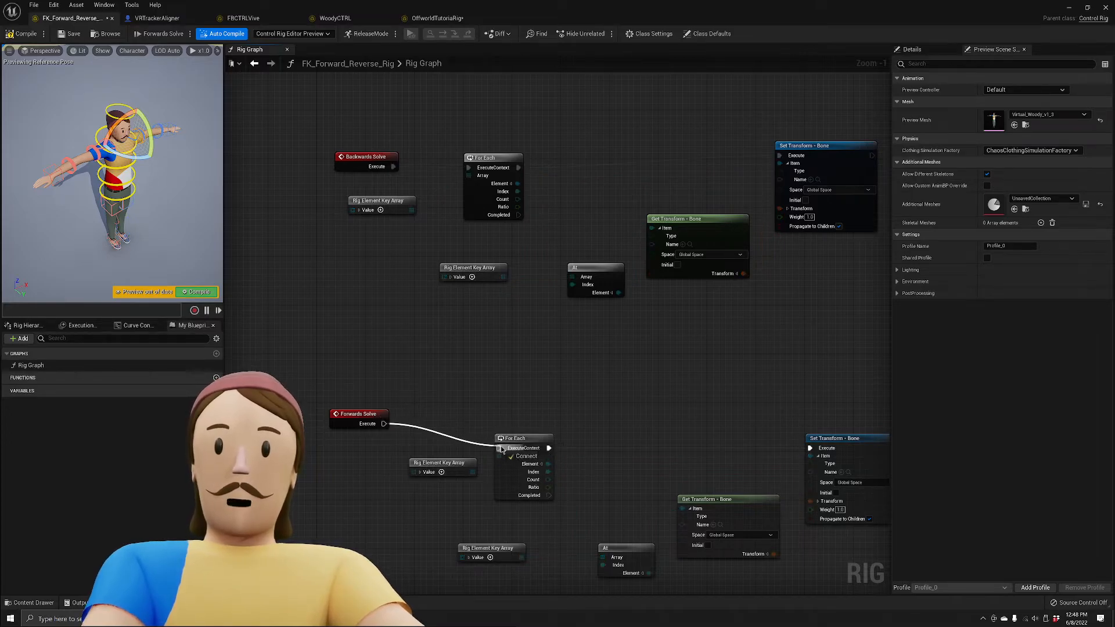
# Expand the bone Rig Element Key Array feeding the lower For Each, move it beneath Forwards Solve, and expand entries 0 and 1.
pyautogui.click(421, 473)
pyautogui.scroll(-4, 425, 475)
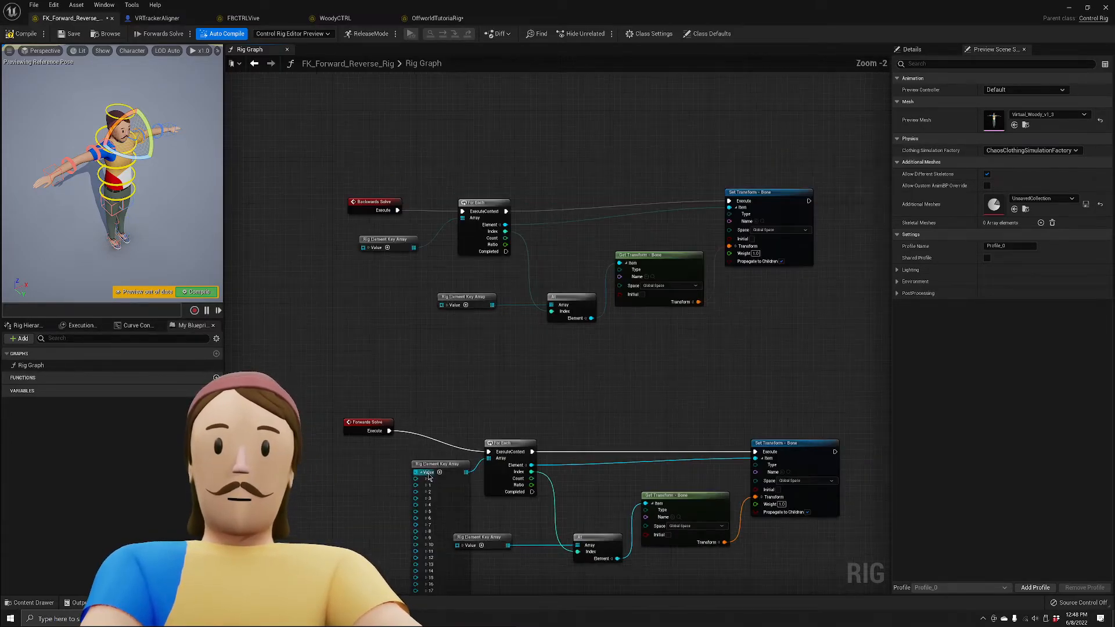
pyautogui.moveTo(445, 475); pyautogui.dragTo(456, 378, button='right')
pyautogui.scroll(4, 454, 380)
pyautogui.moveTo(443, 404); pyautogui.dragTo(369, 422)
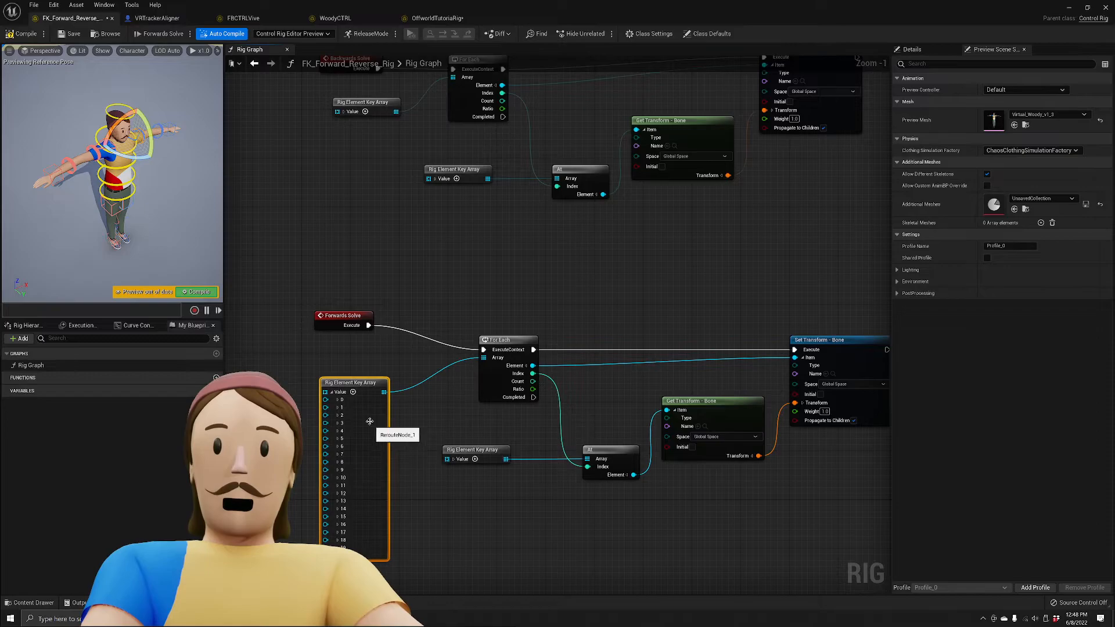
pyautogui.click(339, 400)
pyautogui.click(339, 431)
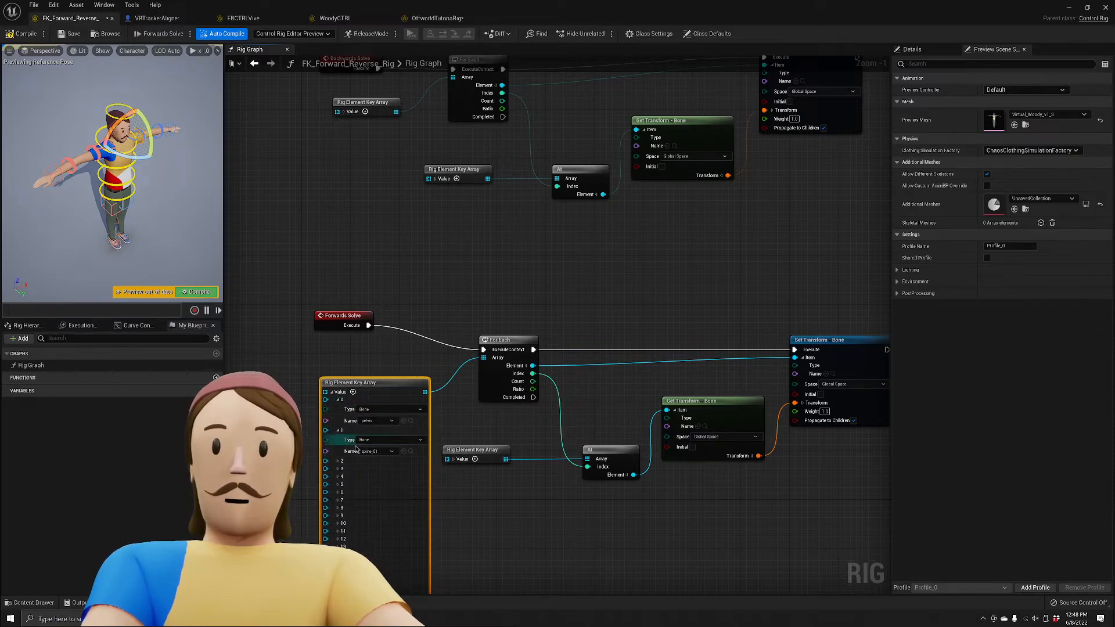
pyautogui.moveTo(398, 500); pyautogui.dragTo(368, 429, button='right')
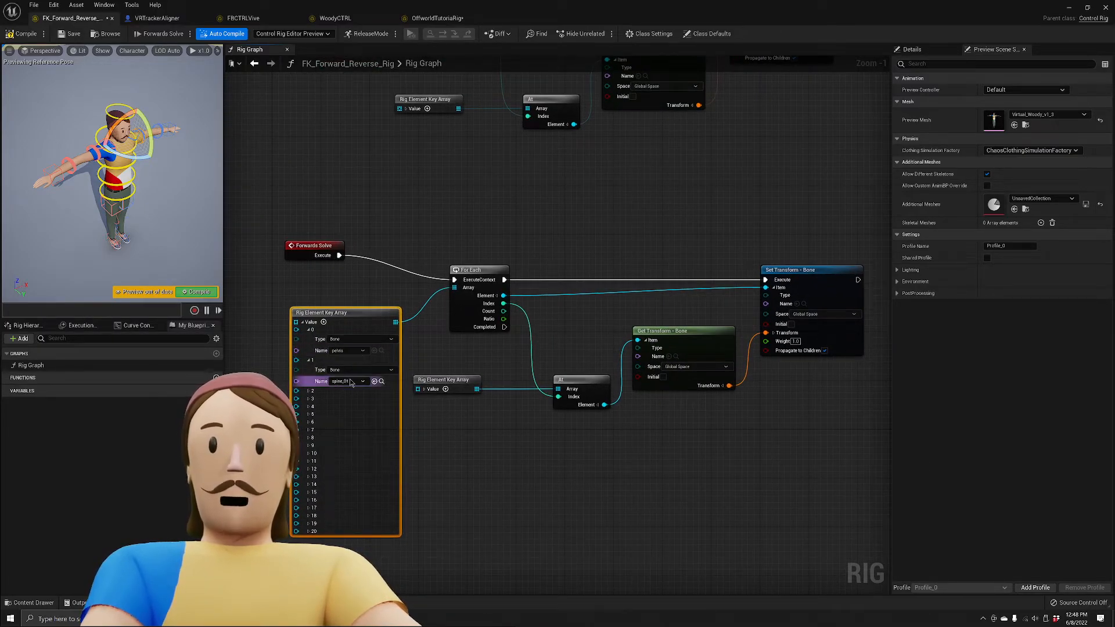
# Expand the second Rig Element Key Array feeding the lower At node and open its control entries 0 and 1.
pyautogui.click(425, 389)
pyautogui.scroll(1, 440, 419)
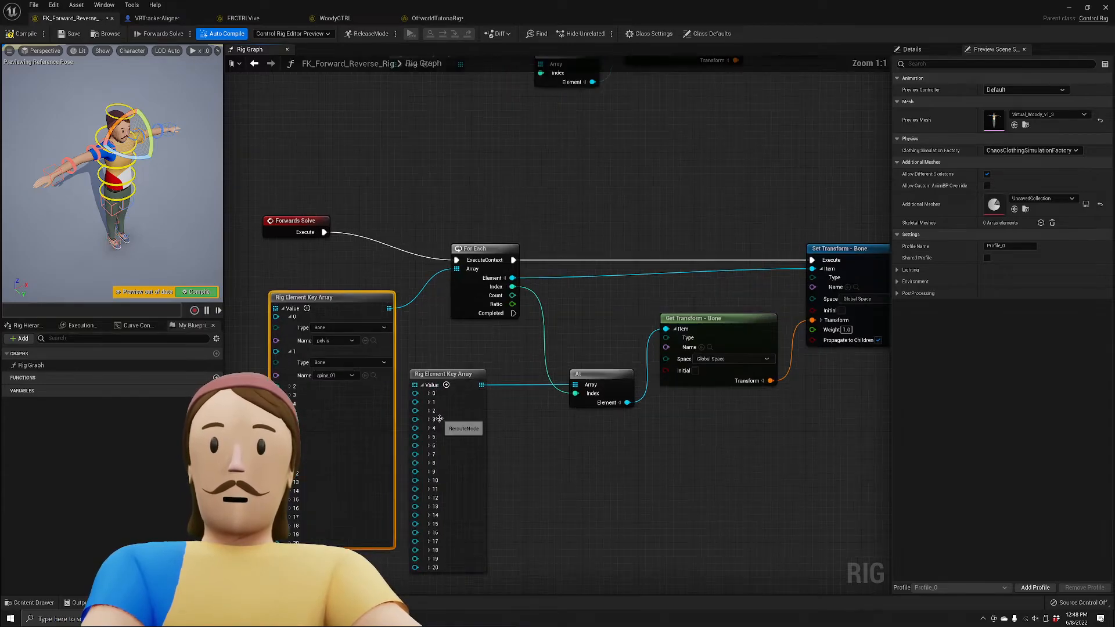
pyautogui.click(429, 394)
pyautogui.click(429, 429)
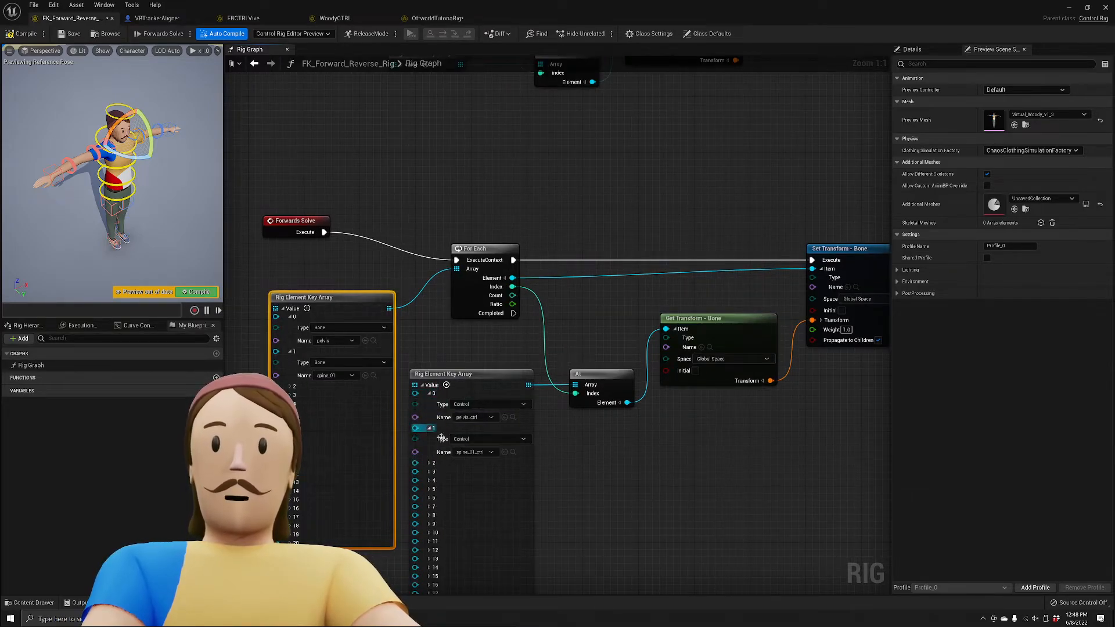
pyautogui.click(507, 512)
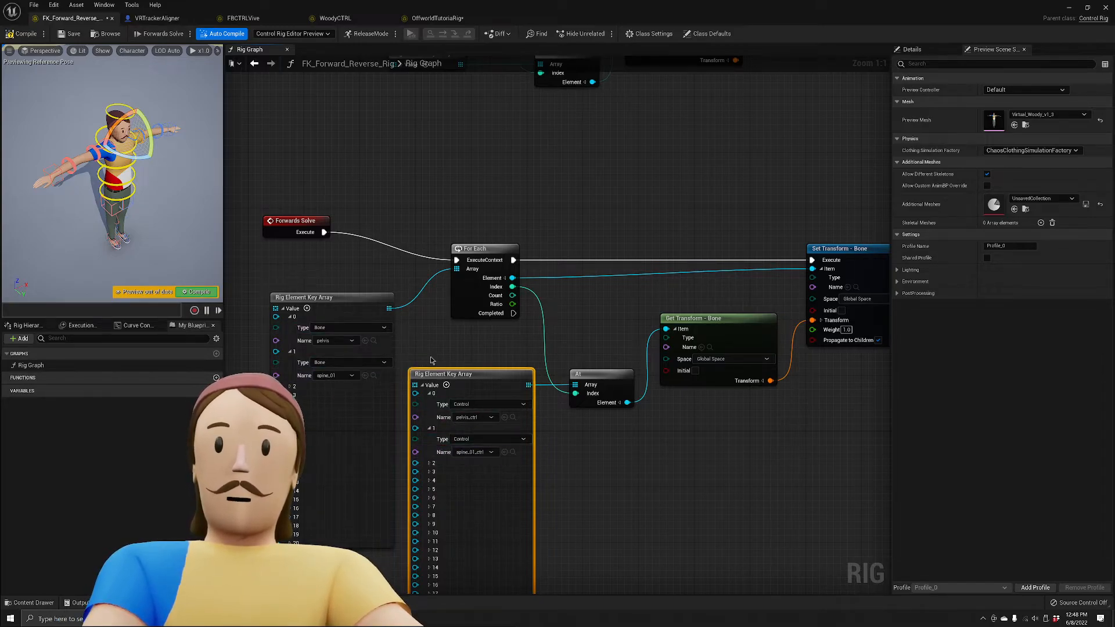
# Reposition the Get Transform - Bone and Set Transform - Bone nodes slightly at the end of the Forwards Solve chain.
pyautogui.moveTo(456, 451); pyautogui.dragTo(381, 441, button='right')
pyautogui.moveTo(641, 330); pyautogui.dragTo(641, 358)
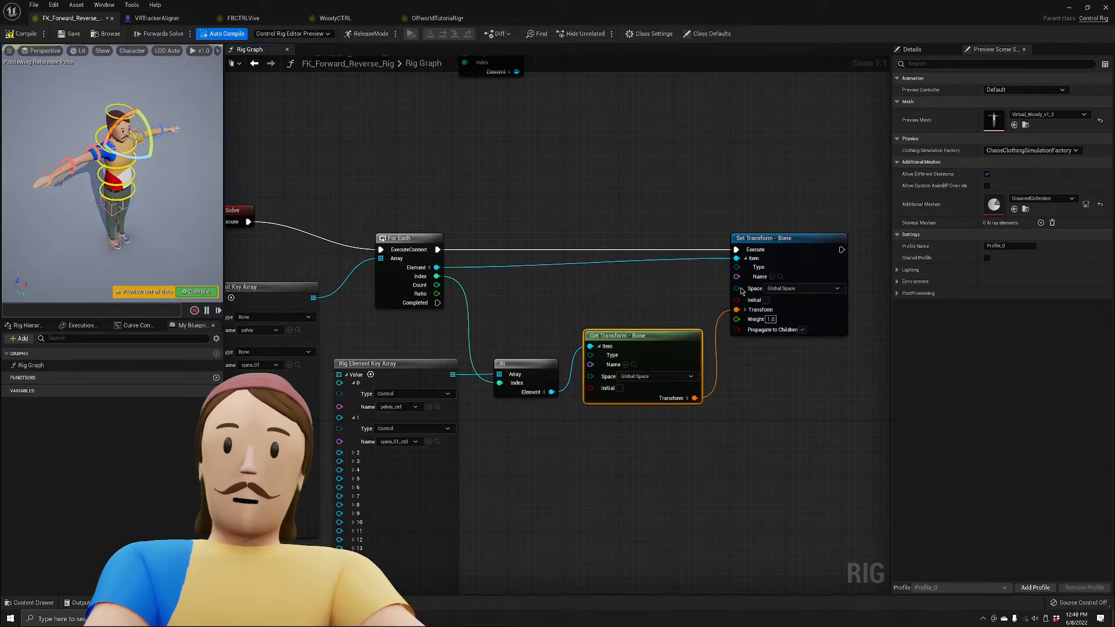
pyautogui.moveTo(790, 272); pyautogui.dragTo(795, 270)
pyautogui.click(793, 188)
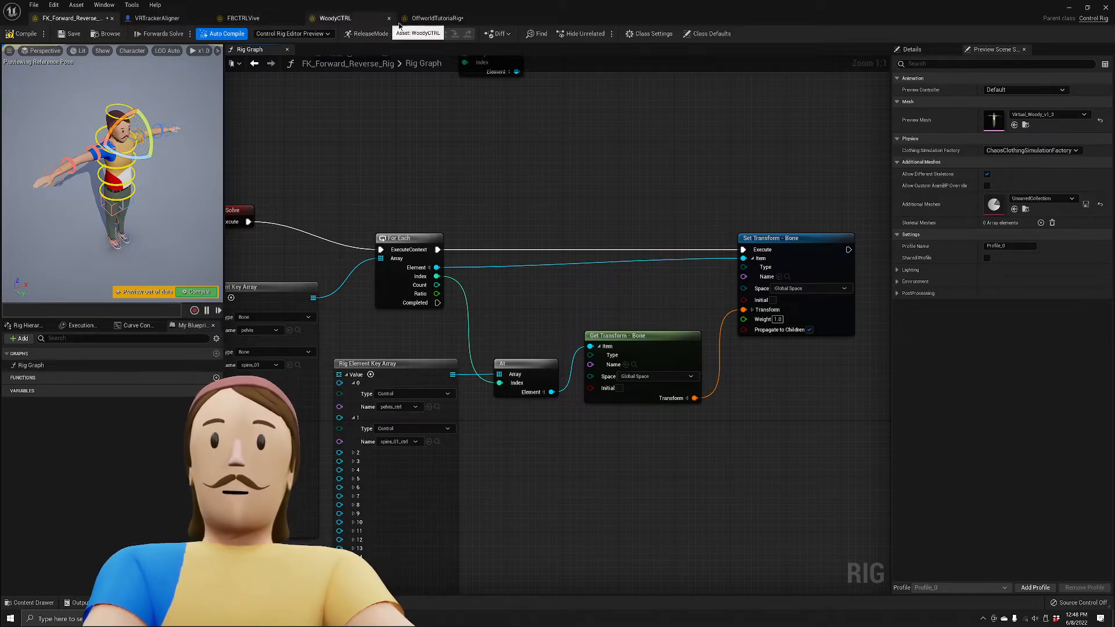
# In the OffworldTutorialRig graph, place the pelvis_ctrl Get Transform node beside the pelvis Set Transform node and connect their Transform pins.
pyautogui.click(463, 22)
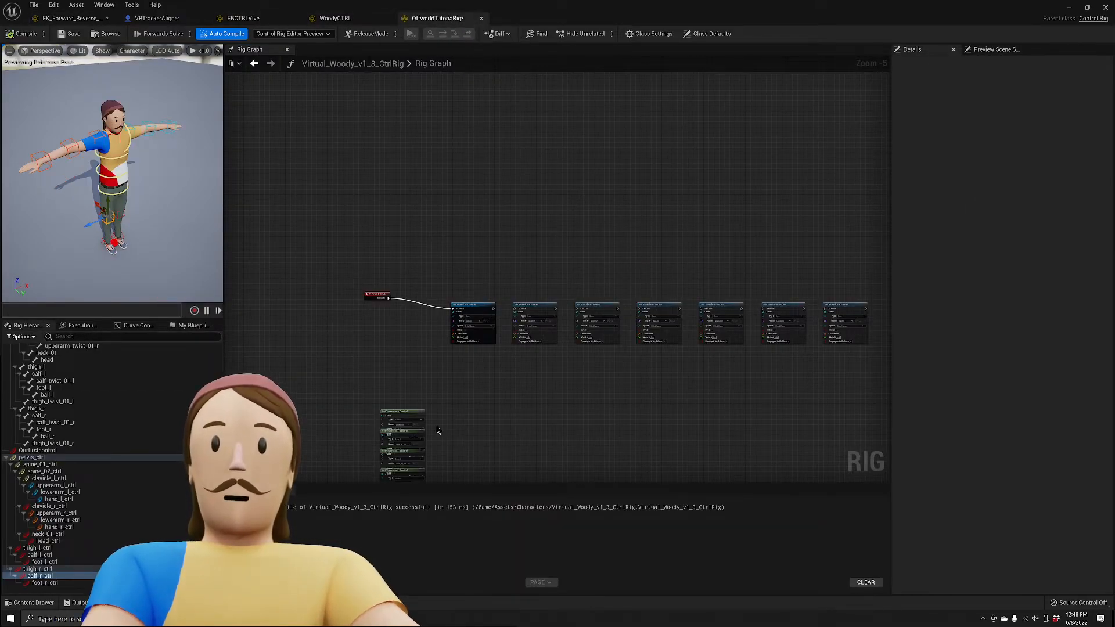
pyautogui.scroll(4, 436, 430)
pyautogui.click(494, 354)
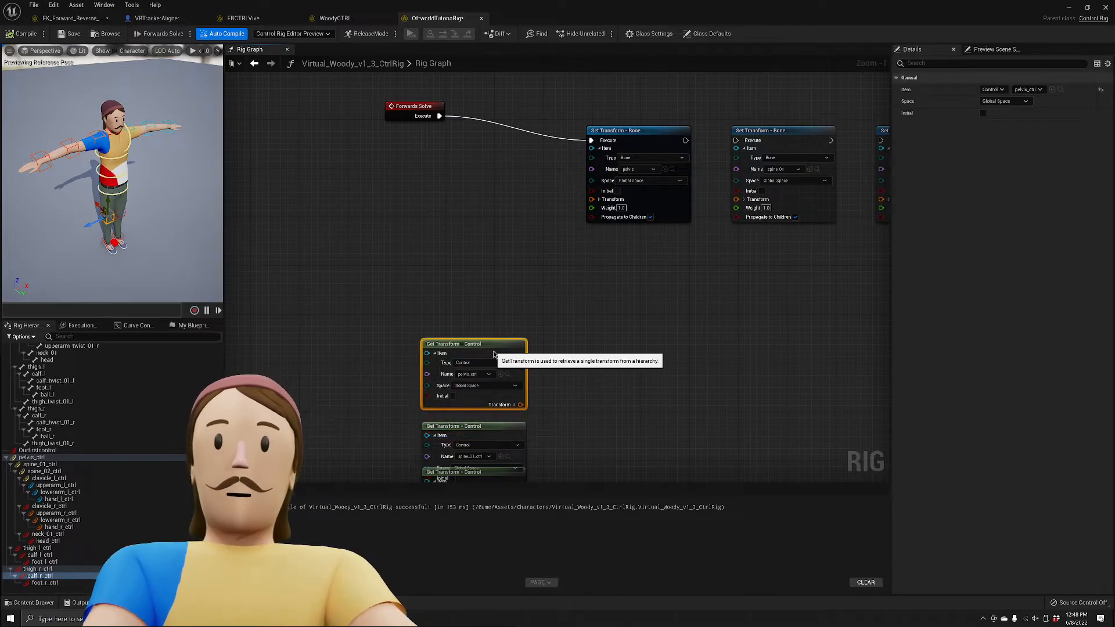
pyautogui.moveTo(493, 354); pyautogui.dragTo(518, 172)
pyautogui.moveTo(545, 221); pyautogui.dragTo(591, 199)
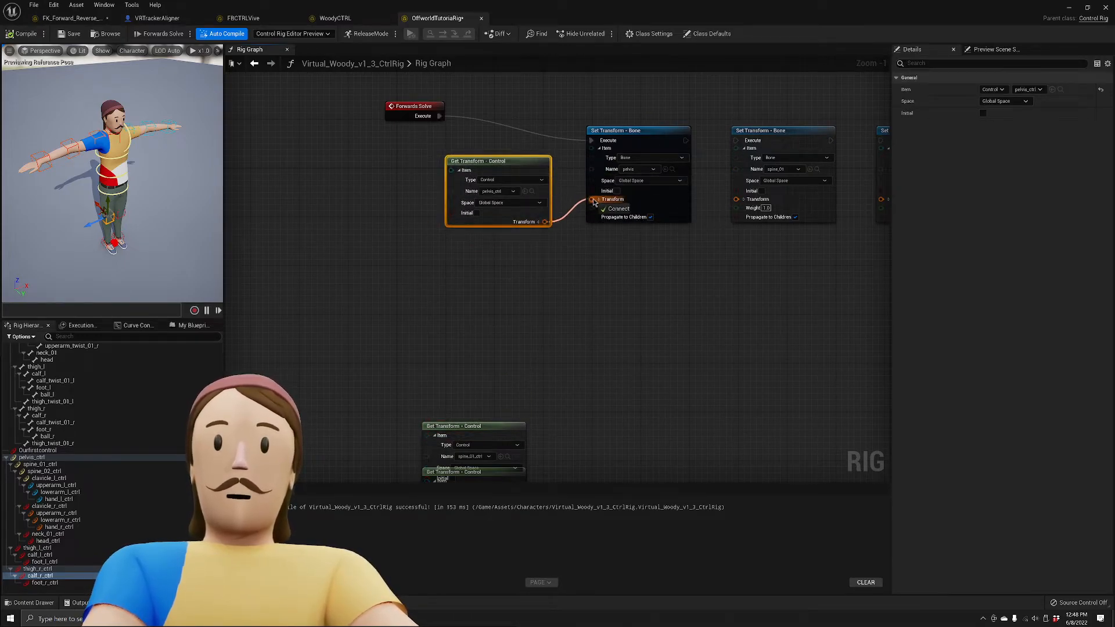
# Compile the control rig and move the pelvis_ctrl Get Transform node below Forwards Solve.
pyautogui.click(19, 38)
pyautogui.moveTo(523, 162); pyautogui.dragTo(480, 186)
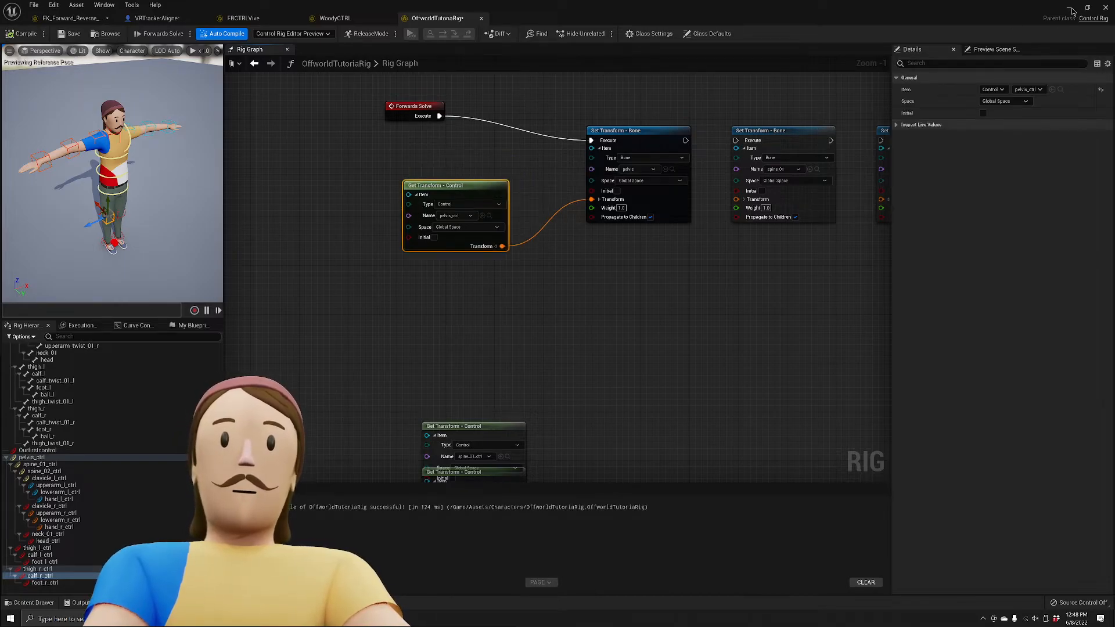
# Return to the level viewport, rotate the character's pelvis_ctrl to test the body's response, and save the FullSetExp3 map.
pyautogui.click(1069, 7)
pyautogui.click(322, 251)
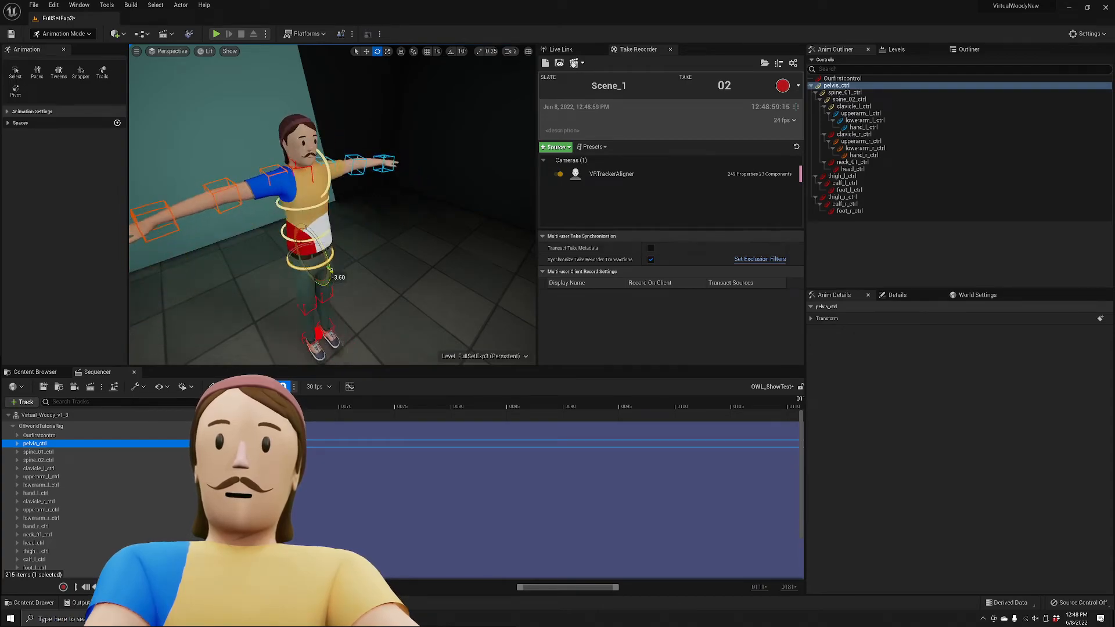
pyautogui.click(11, 34)
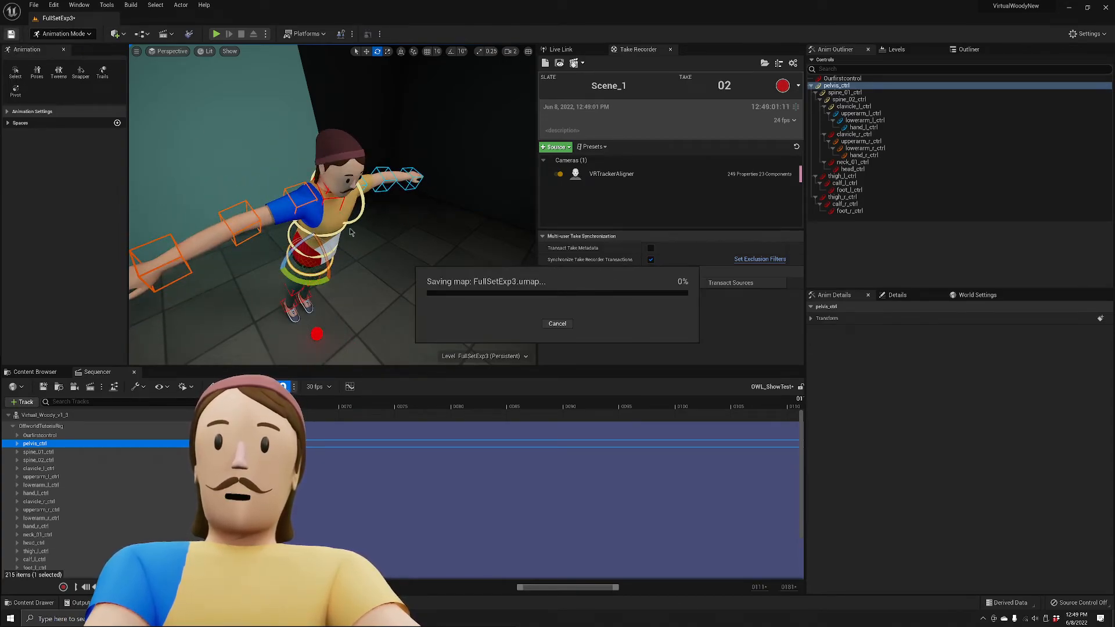
pyautogui.click(326, 281)
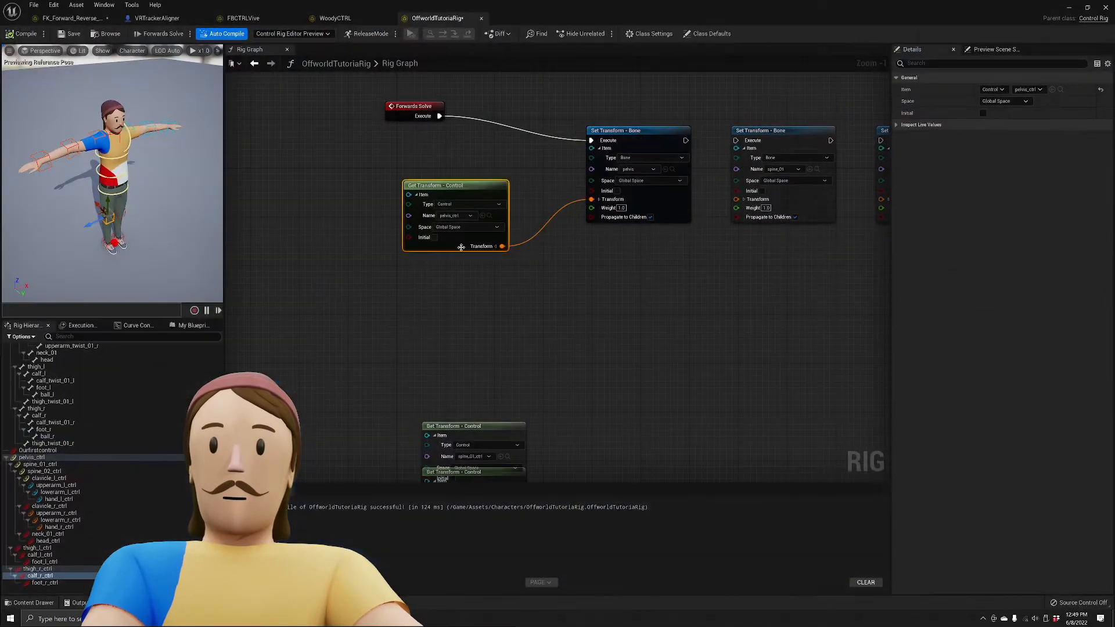
# Reposition the pelvis_ctrl Get Transform node slightly below Forwards Solve in the OffworldTutorialRig graph.
pyautogui.scroll(-3, 453, 244)
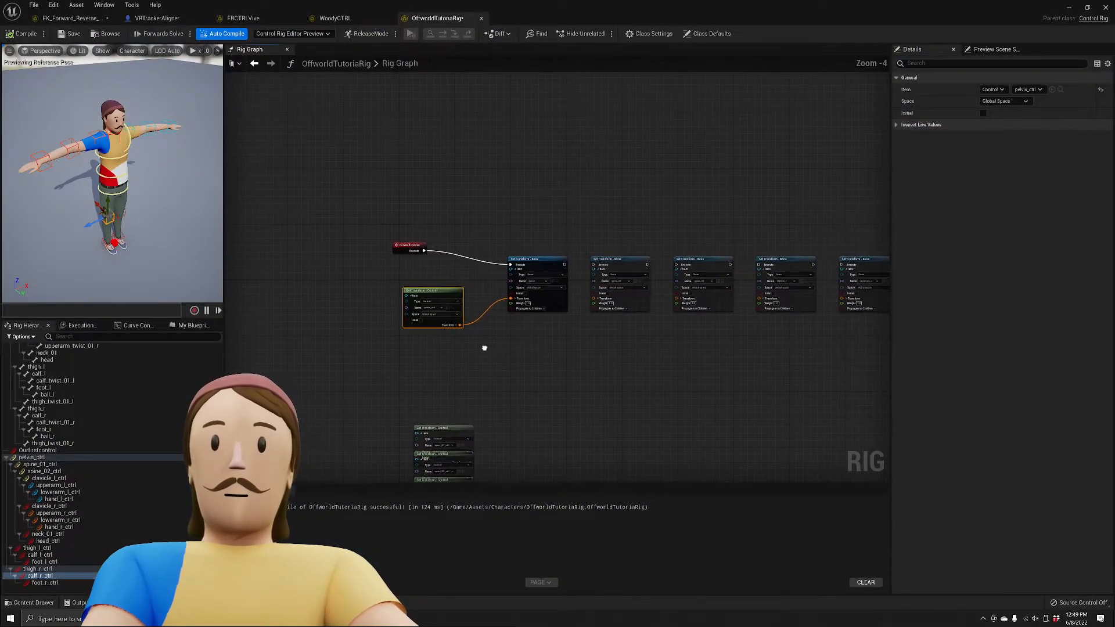
pyautogui.scroll(-3, 459, 261)
pyautogui.scroll(4, 443, 284)
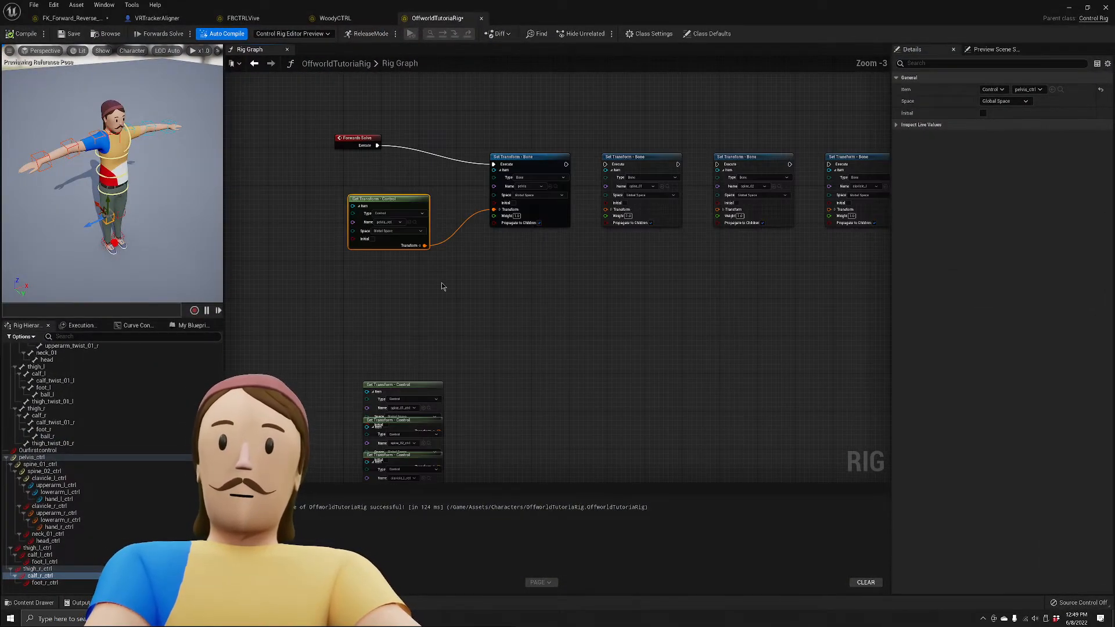
pyautogui.moveTo(354, 317); pyautogui.dragTo(387, 335)
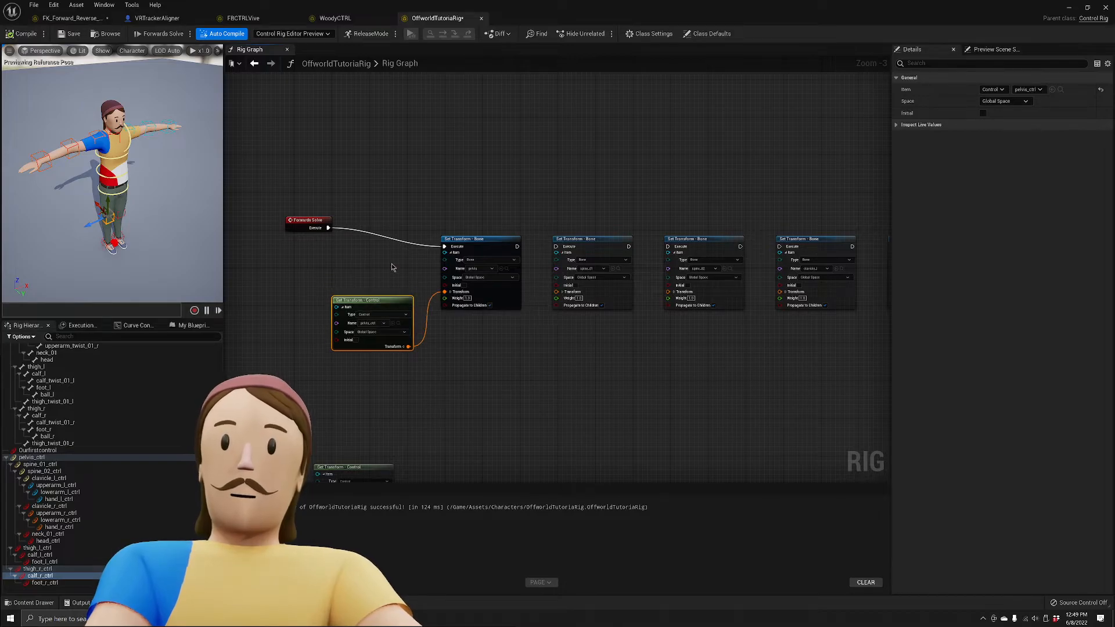
pyautogui.click(392, 263)
# Switch to the FK_Forward_Reverse_Rig graph and open entry 2 of the bone Rig Element Key Array in Forwards Solve.
pyautogui.click(335, 18)
pyautogui.click(243, 18)
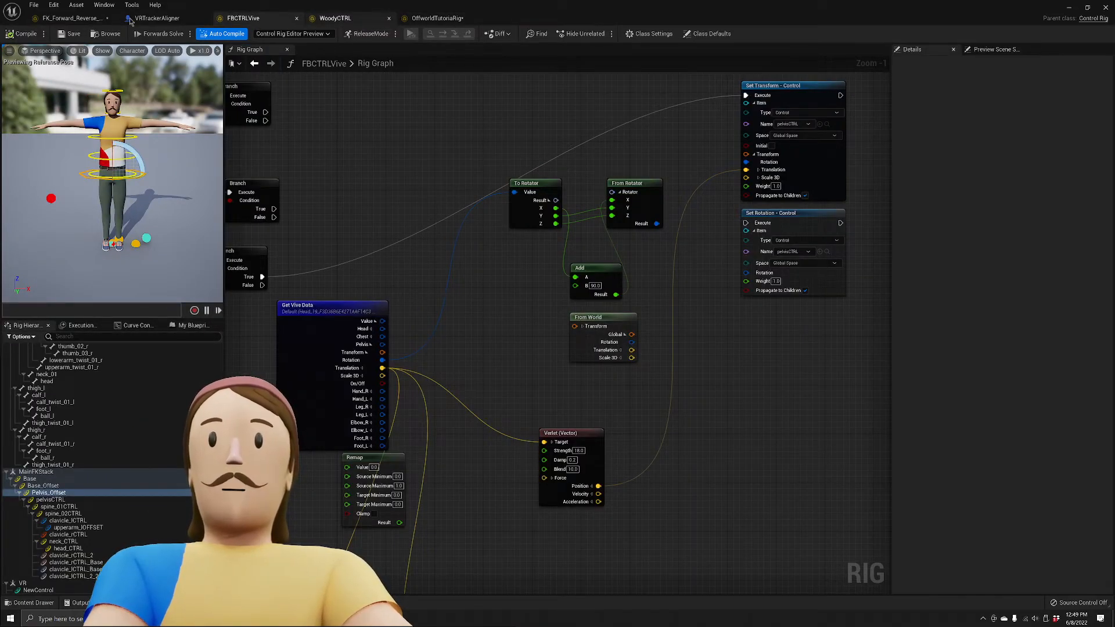
pyautogui.click(93, 18)
pyautogui.moveTo(440, 222); pyautogui.dragTo(694, 167, button='right')
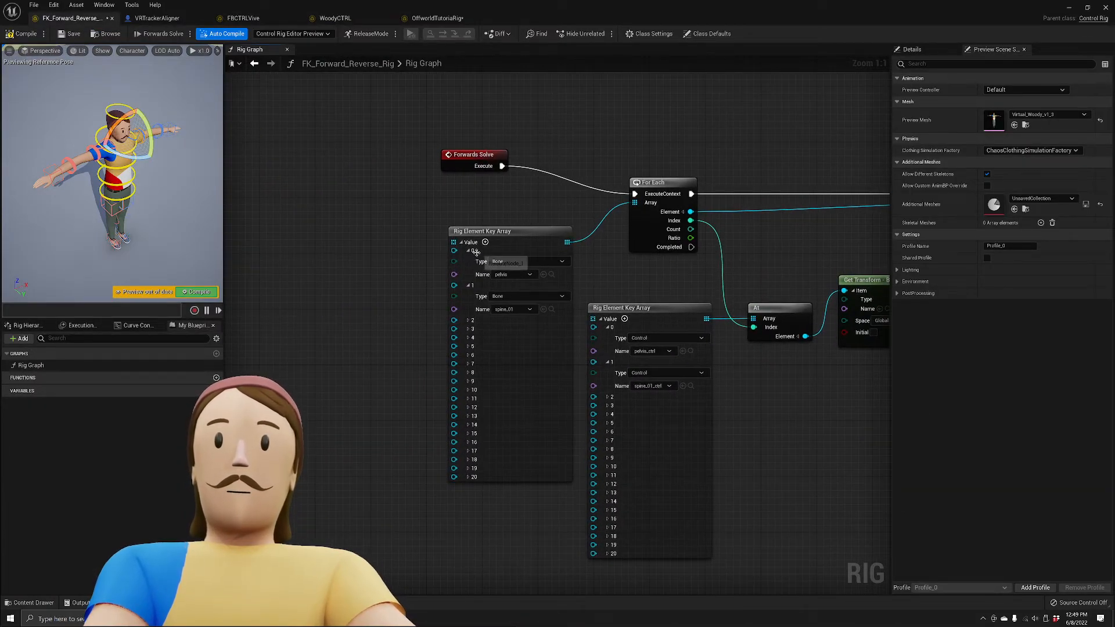
pyautogui.click(468, 320)
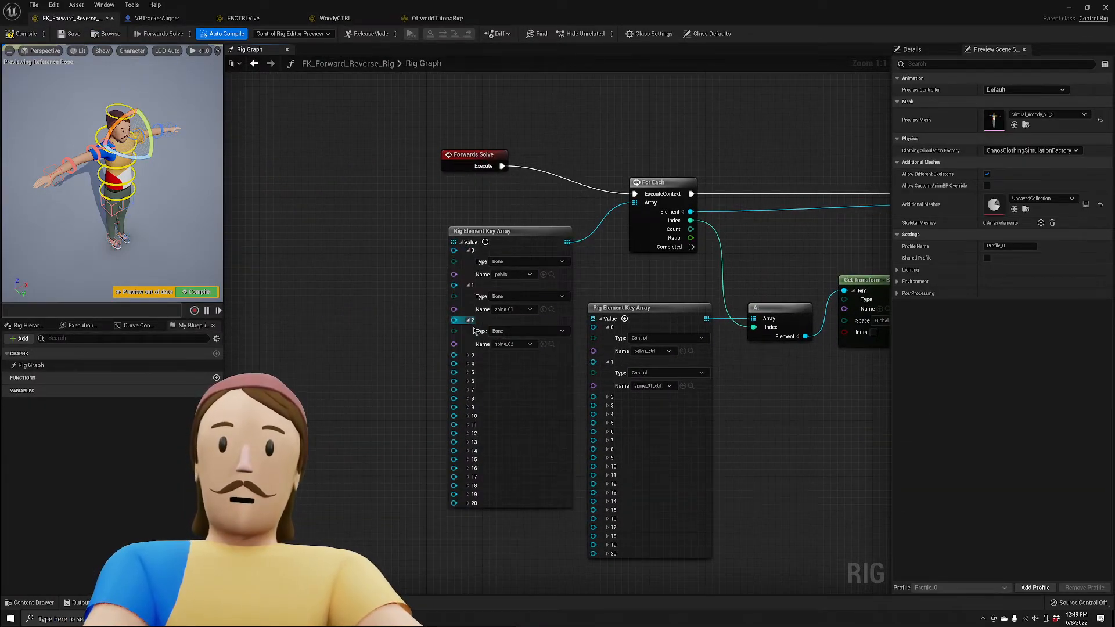
# Spread out the two Rig Element Key Arrays and the At node in the Forwards Solve chain, and compile the rig.
pyautogui.moveTo(519, 385); pyautogui.dragTo(442, 360)
pyautogui.moveTo(668, 307); pyautogui.dragTo(597, 357)
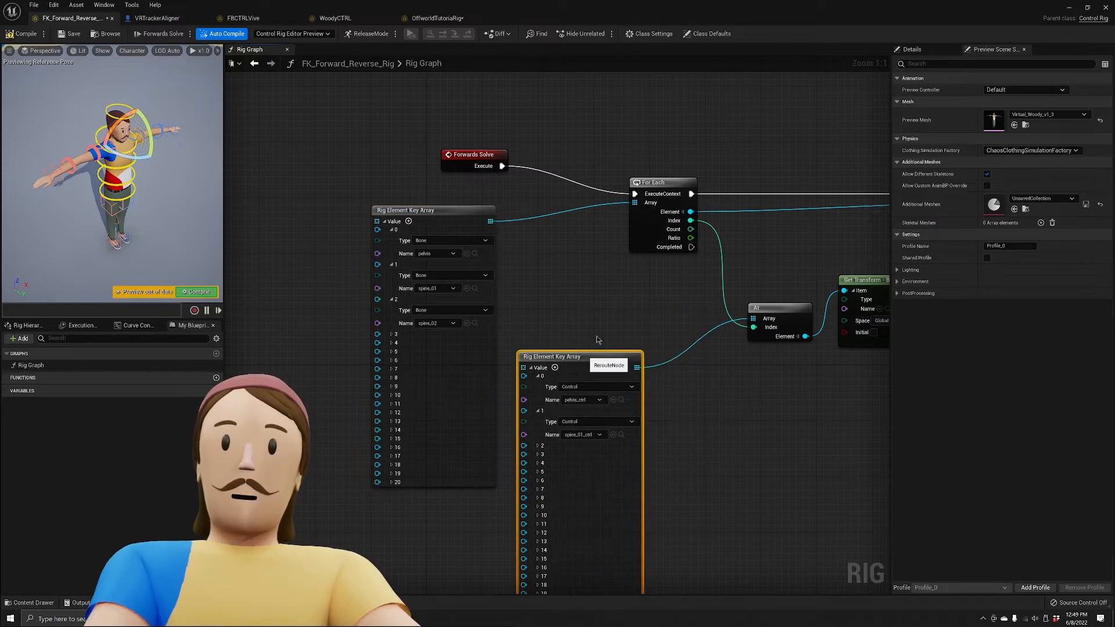
pyautogui.moveTo(632, 282); pyautogui.dragTo(502, 289, button='right')
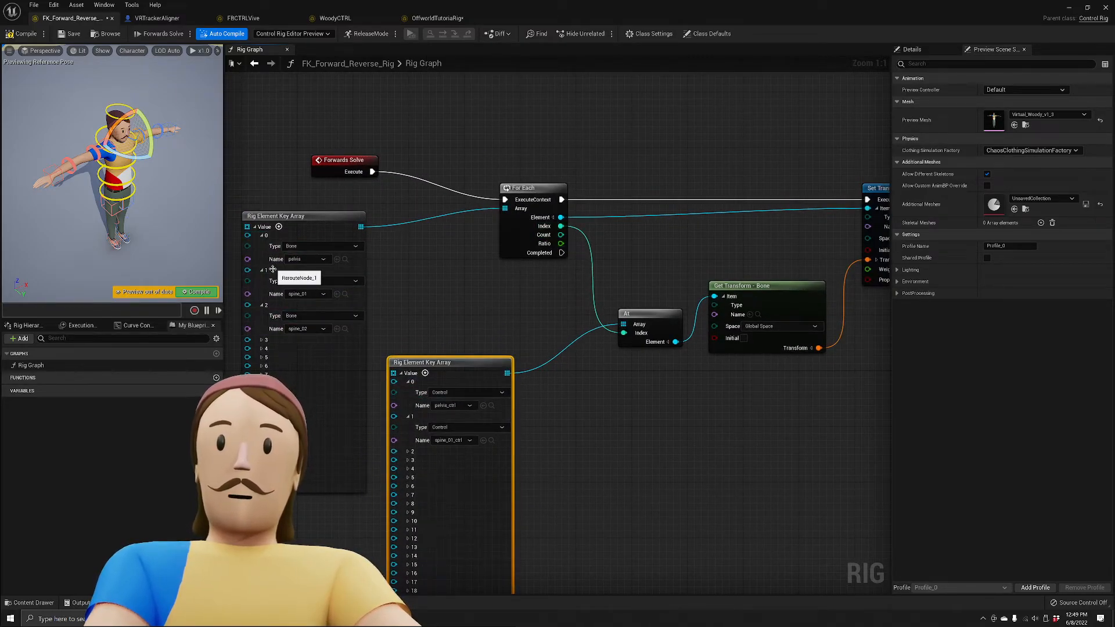
pyautogui.moveTo(574, 273); pyautogui.dragTo(459, 289, button='right')
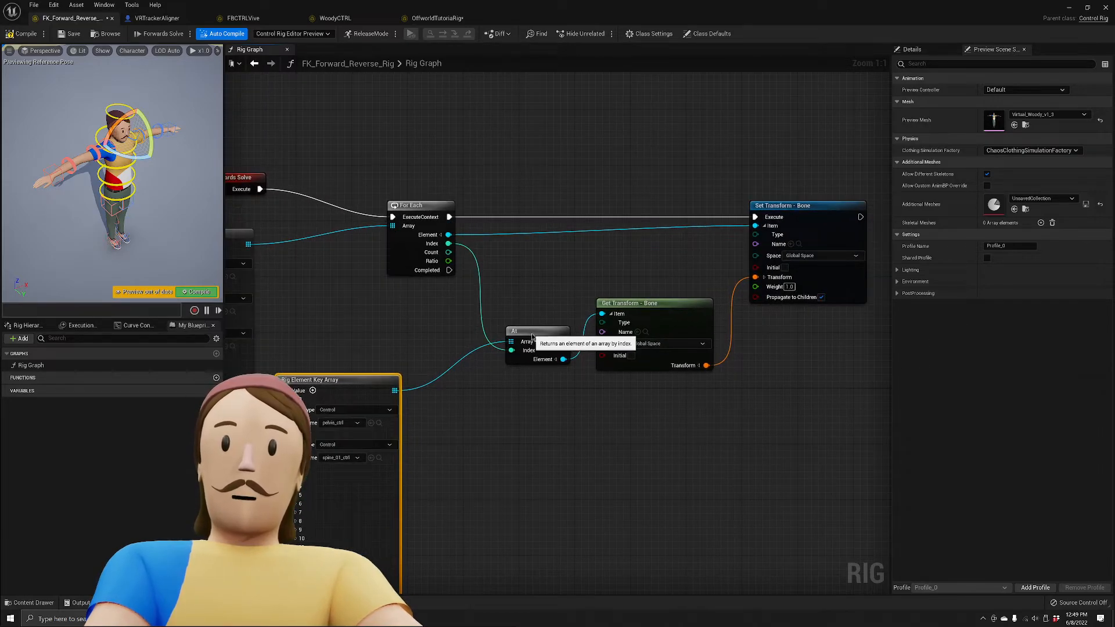
pyautogui.moveTo(533, 328); pyautogui.dragTo(526, 306)
pyautogui.moveTo(571, 289); pyautogui.dragTo(497, 300, button='right')
pyautogui.moveTo(433, 183); pyautogui.dragTo(829, 390)
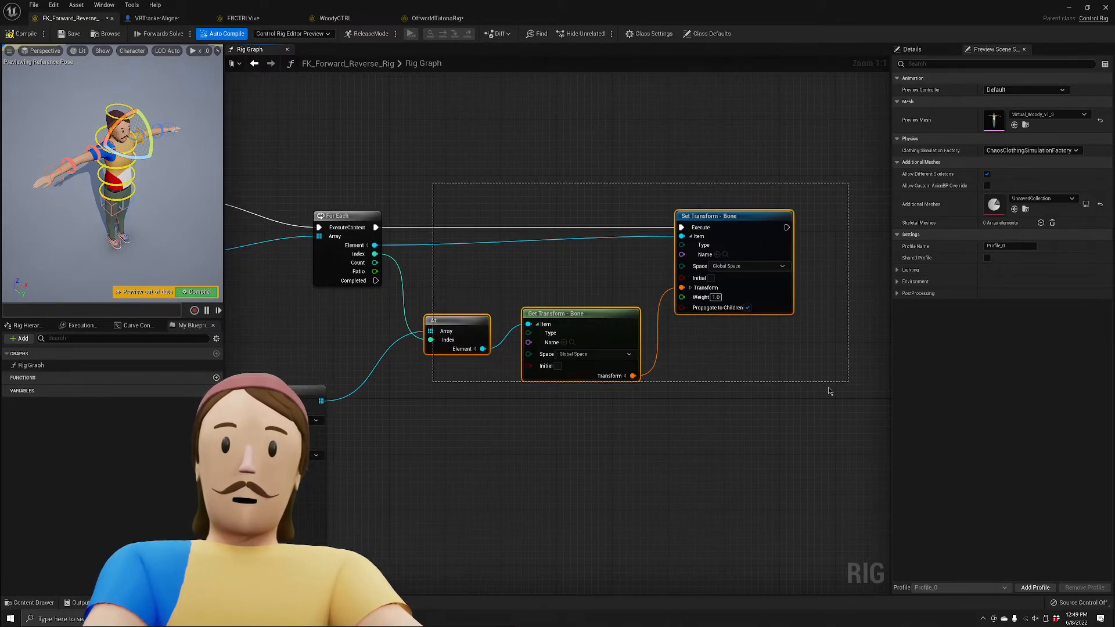
pyautogui.click(606, 138)
pyautogui.click(26, 34)
# Examine the Backwards Solve chain and compare it with the Forwards Solve chain below it.
pyautogui.scroll(-3, 487, 236)
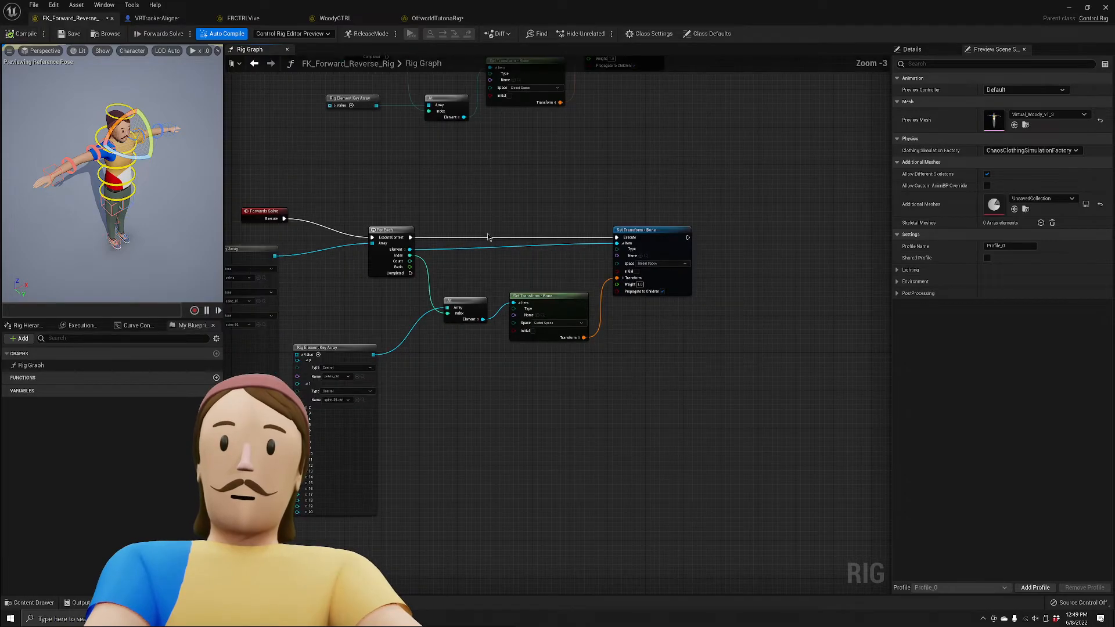
pyautogui.scroll(2, 485, 205)
pyautogui.moveTo(393, 181); pyautogui.dragTo(490, 236, button='right')
pyautogui.scroll(-3, 398, 234)
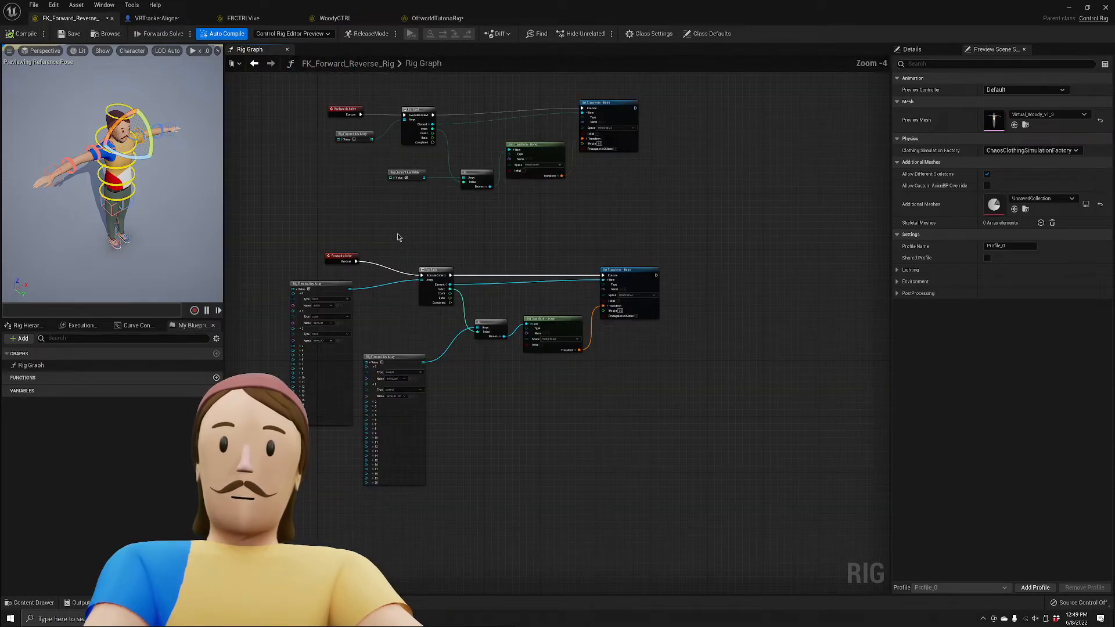
pyautogui.moveTo(398, 234); pyautogui.dragTo(433, 335, button='right')
pyautogui.scroll(4, 407, 360)
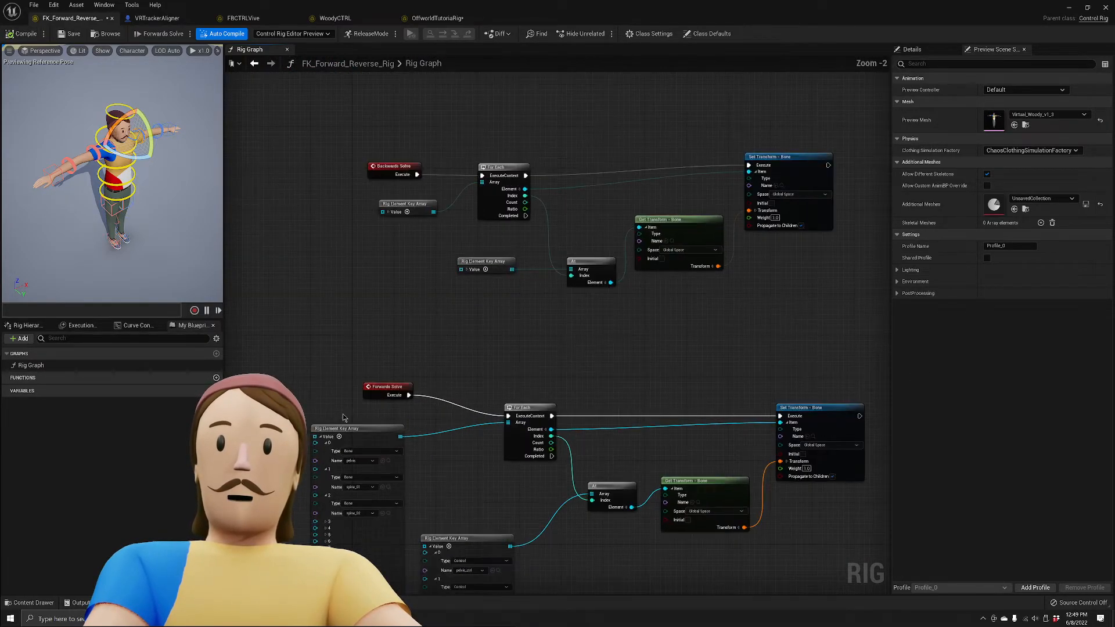
pyautogui.moveTo(395, 442); pyautogui.dragTo(284, 504, button='right')
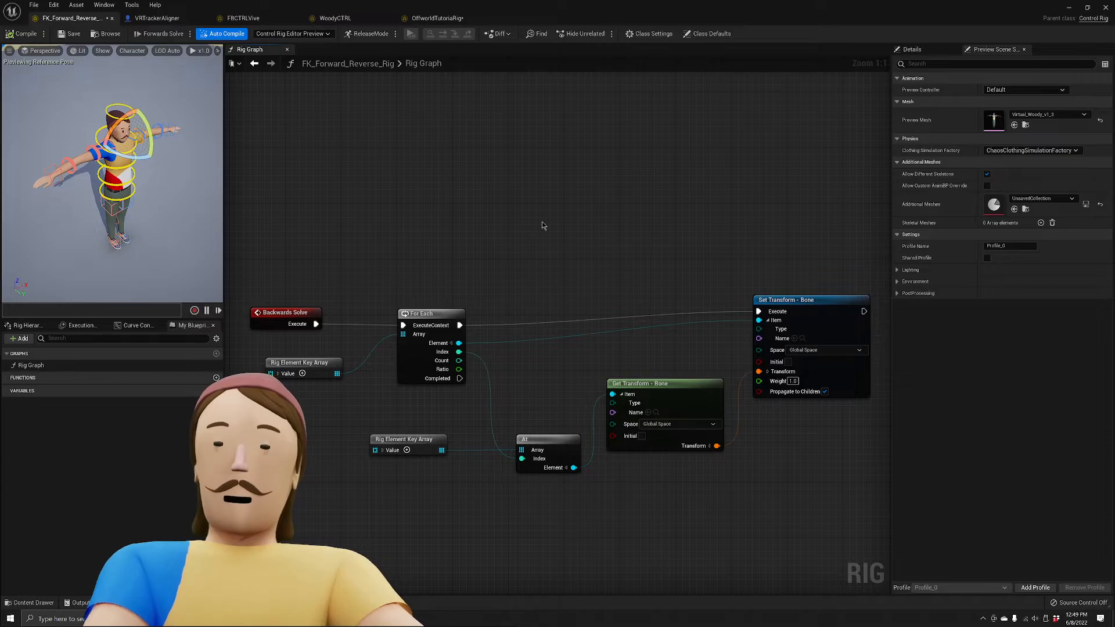
pyautogui.scroll(-1, 542, 282)
pyautogui.scroll(-1, 542, 281)
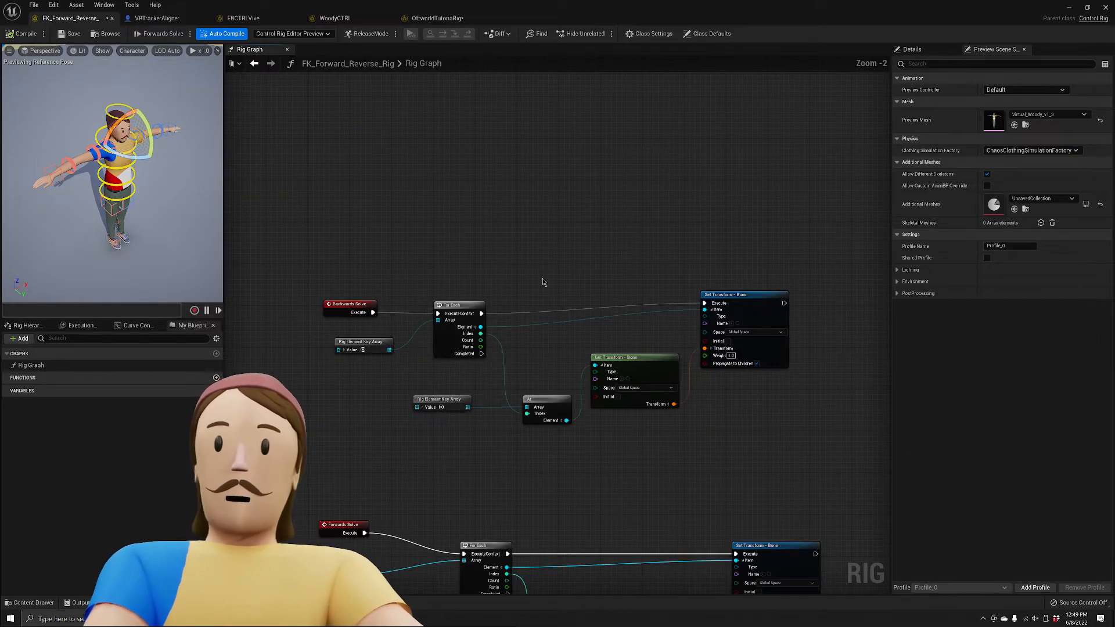
pyautogui.scroll(2, 505, 278)
pyautogui.moveTo(488, 276); pyautogui.dragTo(534, 204, button='right')
# Move the Backwards Solve event node slightly up and away from its For Each node.
pyautogui.moveTo(337, 247); pyautogui.dragTo(310, 227)
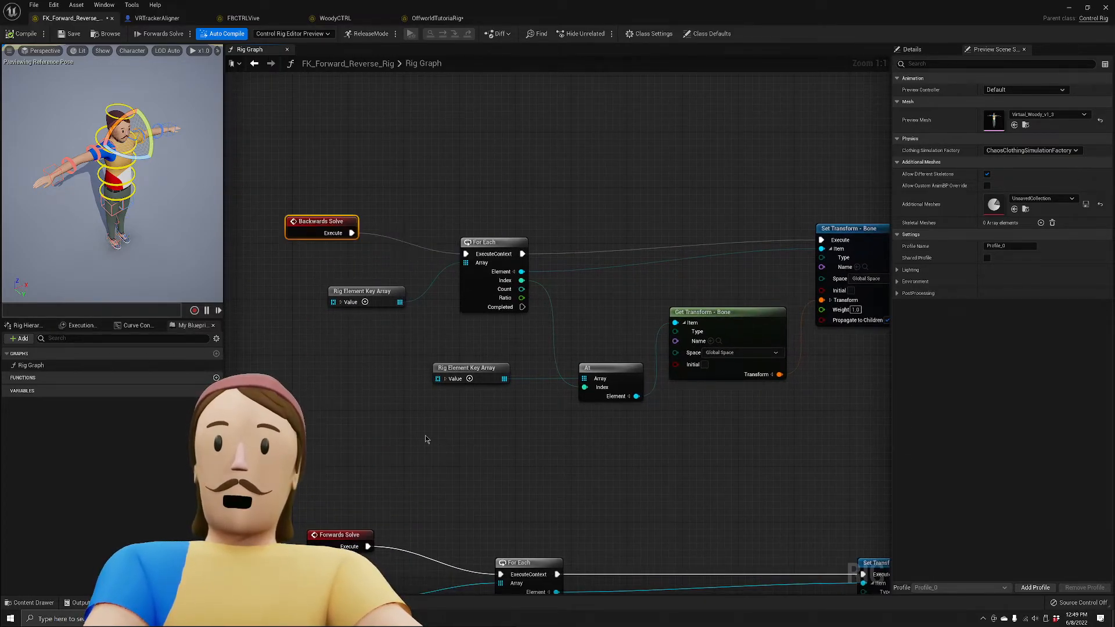
pyautogui.moveTo(425, 431); pyautogui.dragTo(493, 317, button='right')
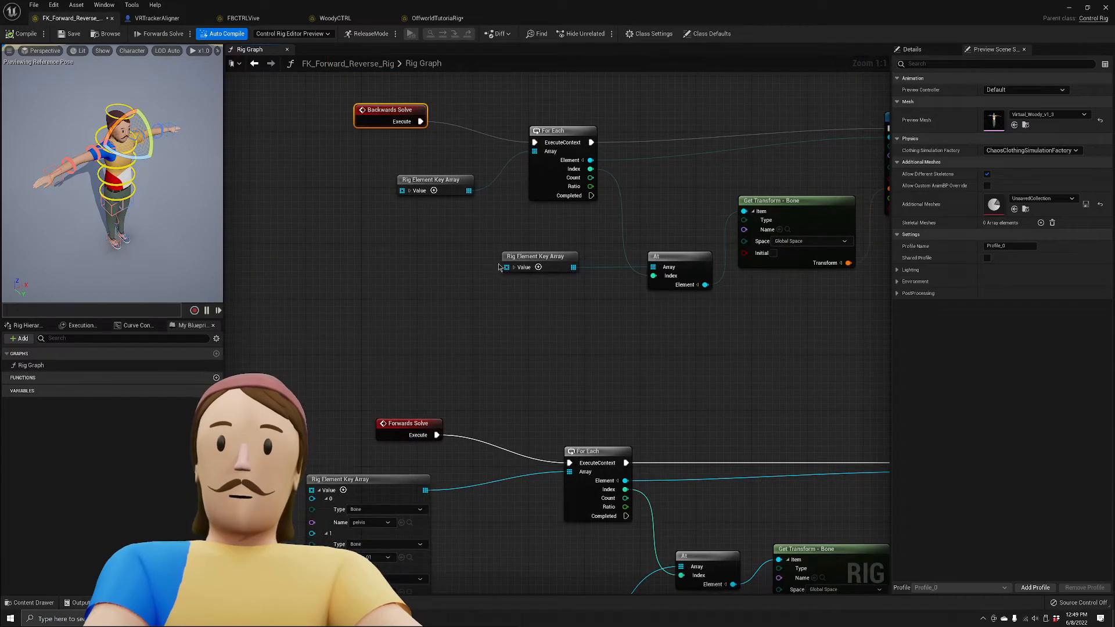
pyautogui.click(410, 191)
pyautogui.click(410, 191)
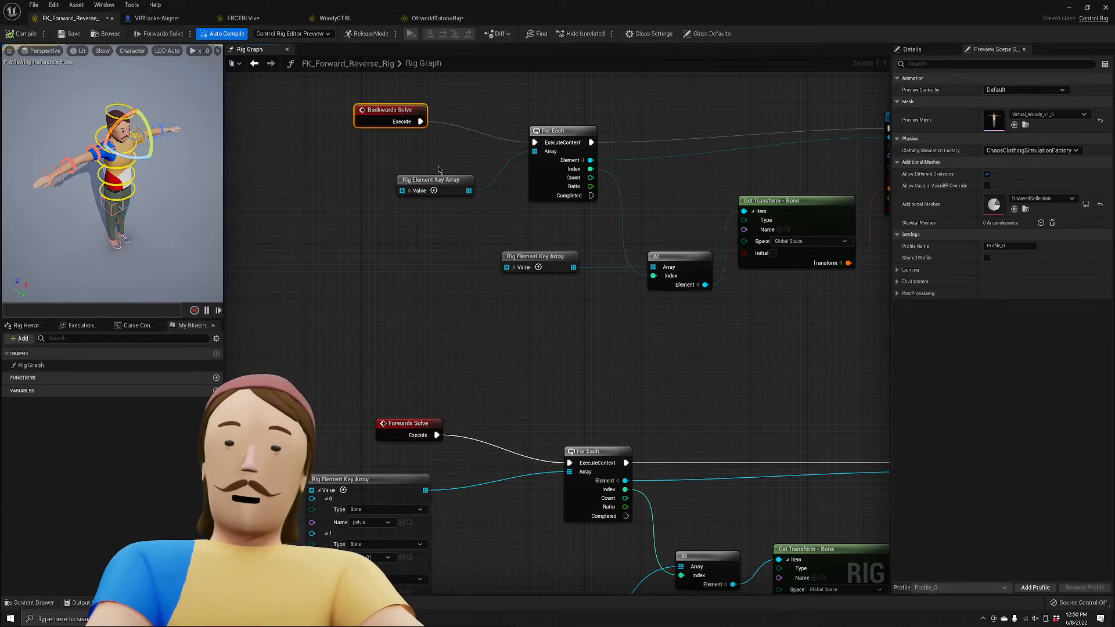
pyautogui.click(447, 282)
pyautogui.moveTo(453, 255); pyautogui.dragTo(426, 309, button='right')
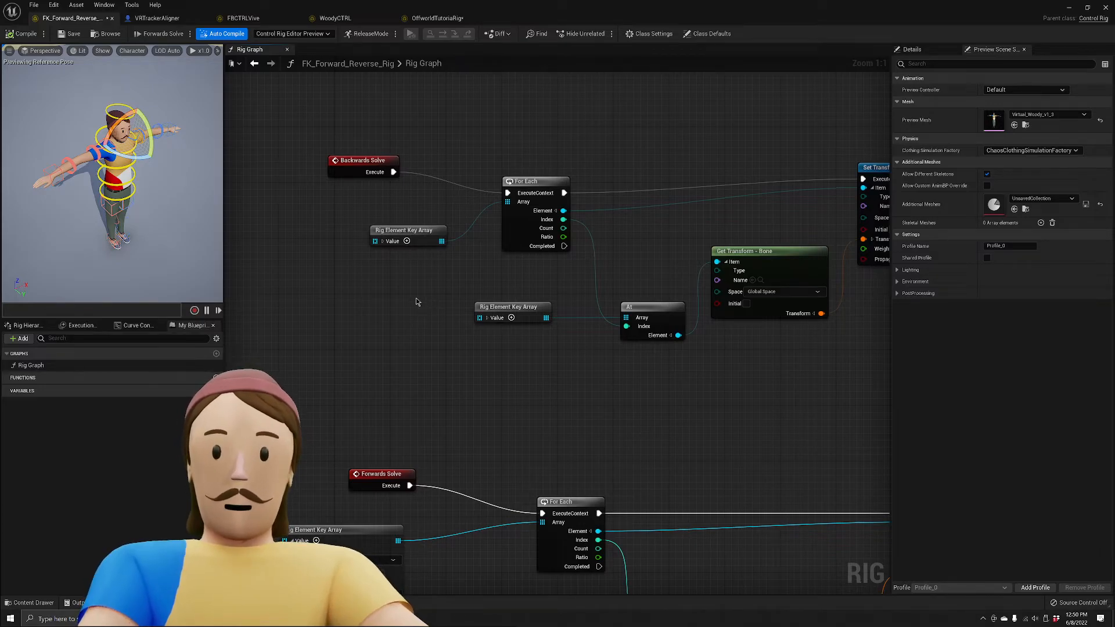
pyautogui.moveTo(415, 302); pyautogui.dragTo(390, 342, button='right')
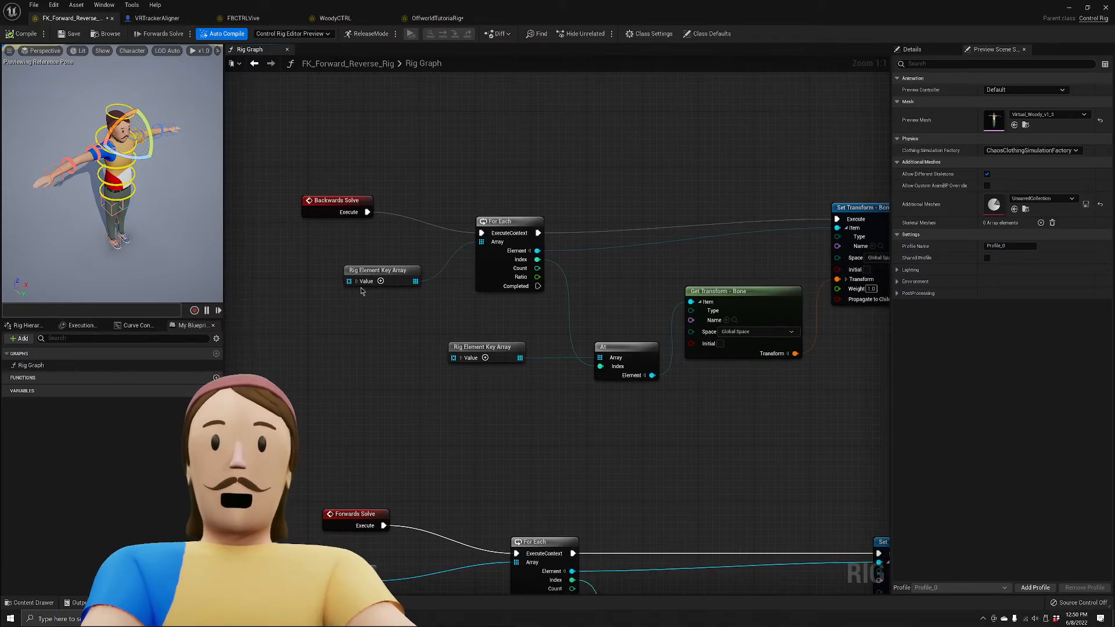
# Expand both Rig Element Key Arrays in the Backwards Solve chain and open entry 0 of each.
pyautogui.click(357, 282)
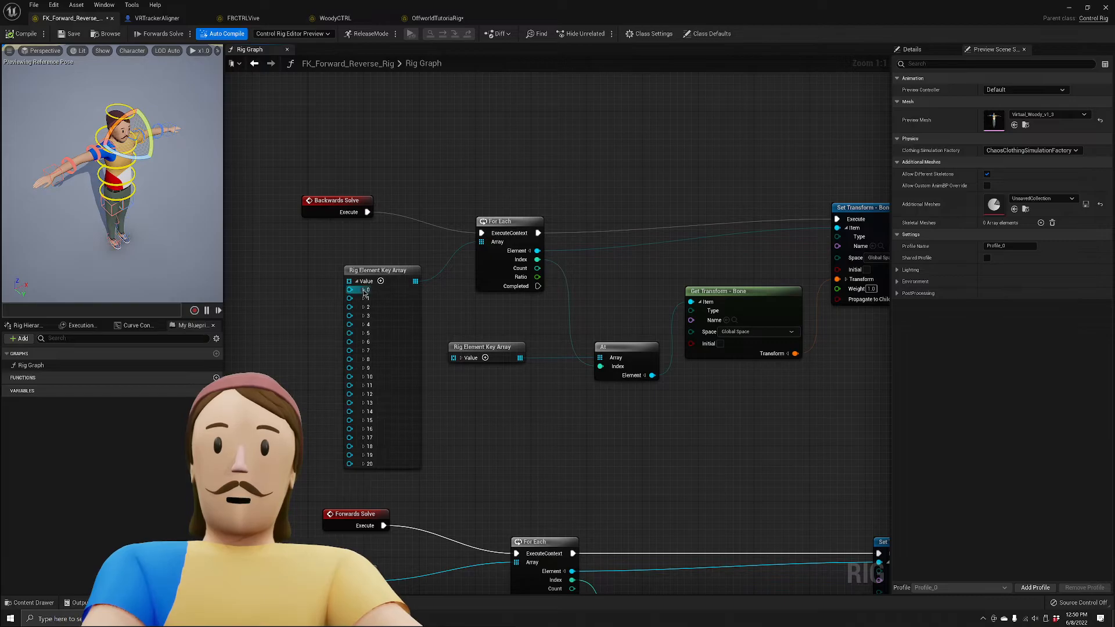
pyautogui.click(363, 289)
pyautogui.moveTo(479, 342); pyautogui.dragTo(527, 342)
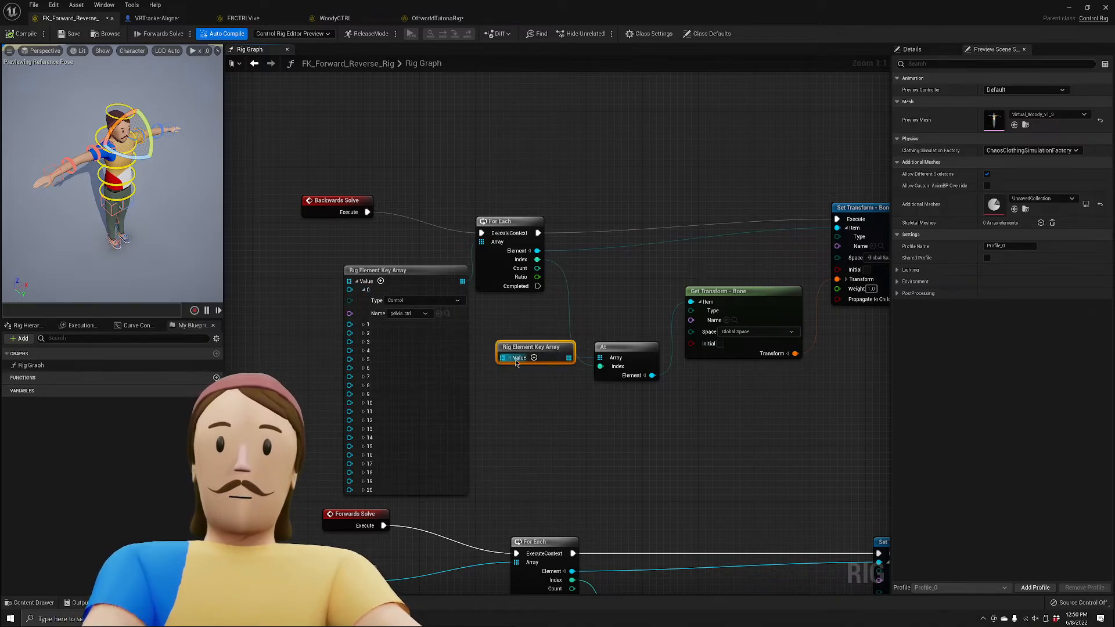
pyautogui.click(510, 358)
pyautogui.click(517, 365)
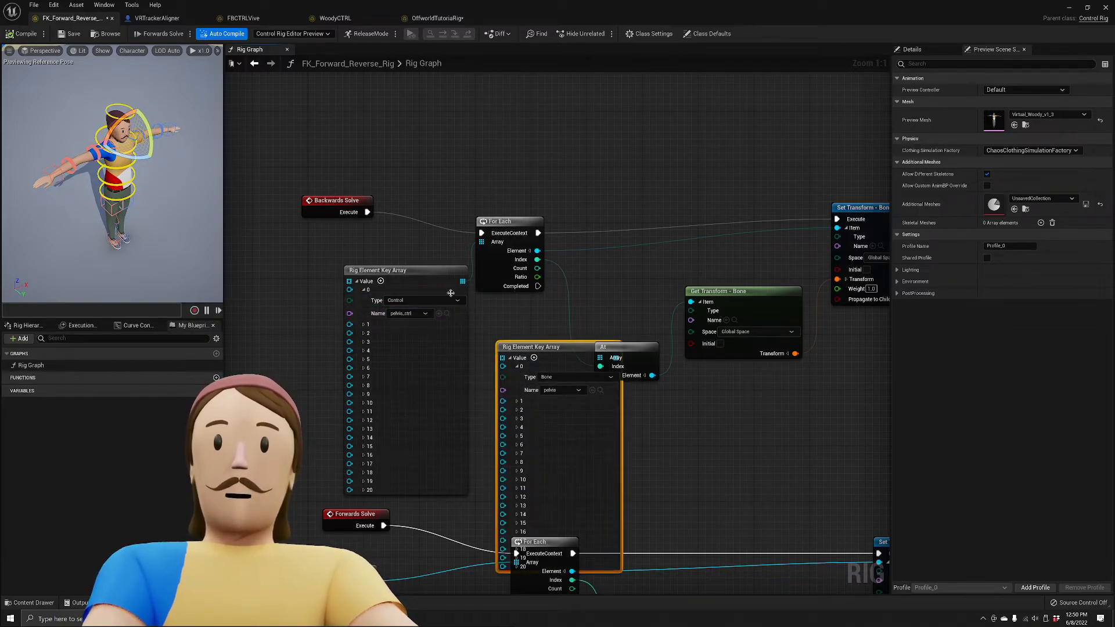
# Collapse both Backwards Solve Rig Element Key Arrays and move the one feeding the At node farther away from it.
pyautogui.moveTo(518, 348); pyautogui.dragTo(421, 347, button='right')
pyautogui.click(413, 356)
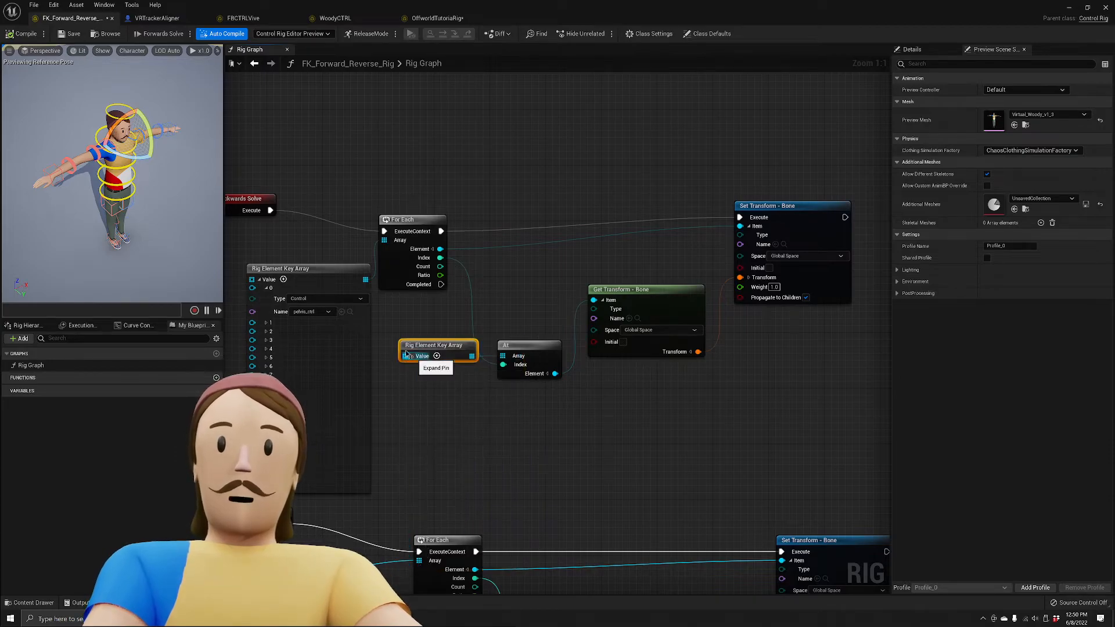
pyautogui.click(268, 288)
pyautogui.moveTo(267, 288); pyautogui.dragTo(376, 301, button='right')
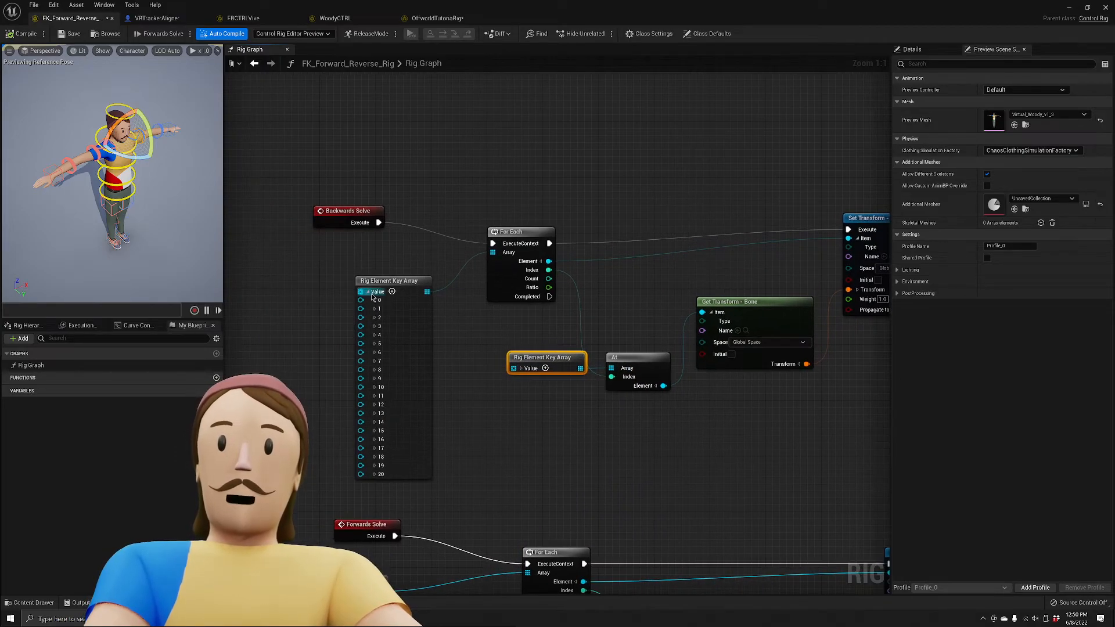
pyautogui.click(368, 292)
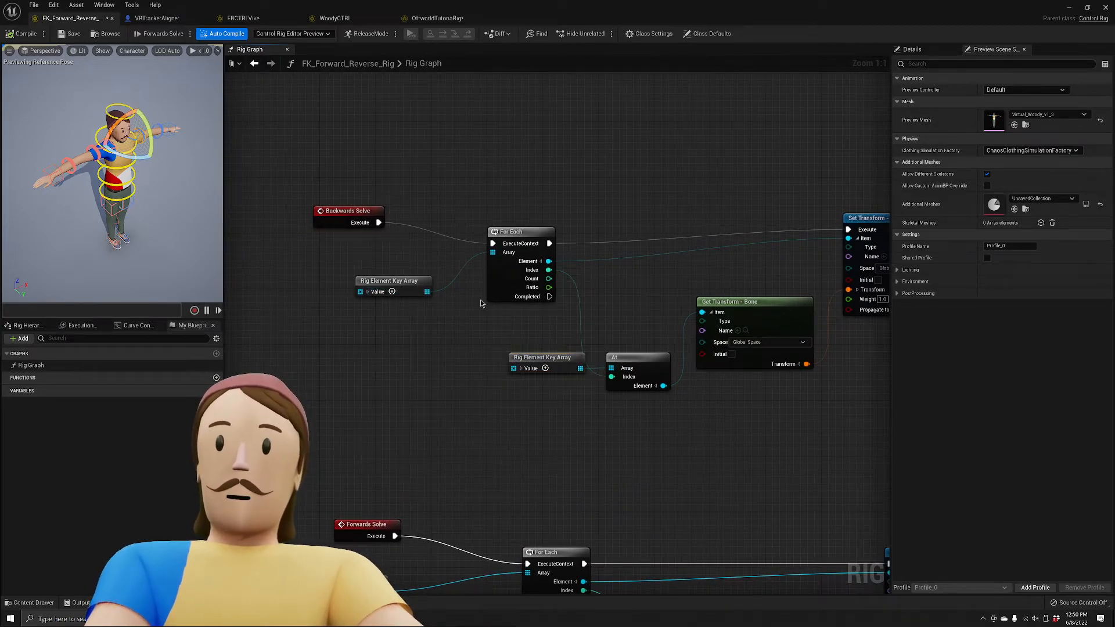
pyautogui.moveTo(532, 359); pyautogui.dragTo(497, 360)
pyautogui.click(475, 332)
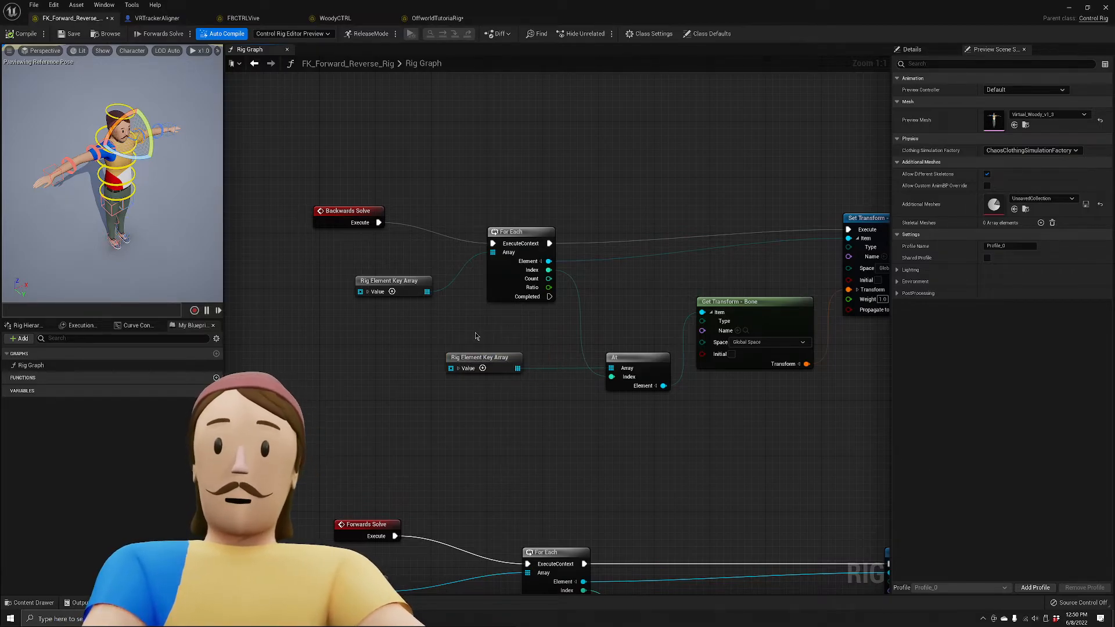
# Collapse the bone and control Rig Element Key Arrays in the Forwards Solve chain, including the opened bone entries.
pyautogui.moveTo(487, 322); pyautogui.dragTo(423, 346, button='right')
pyautogui.scroll(-3, 453, 362)
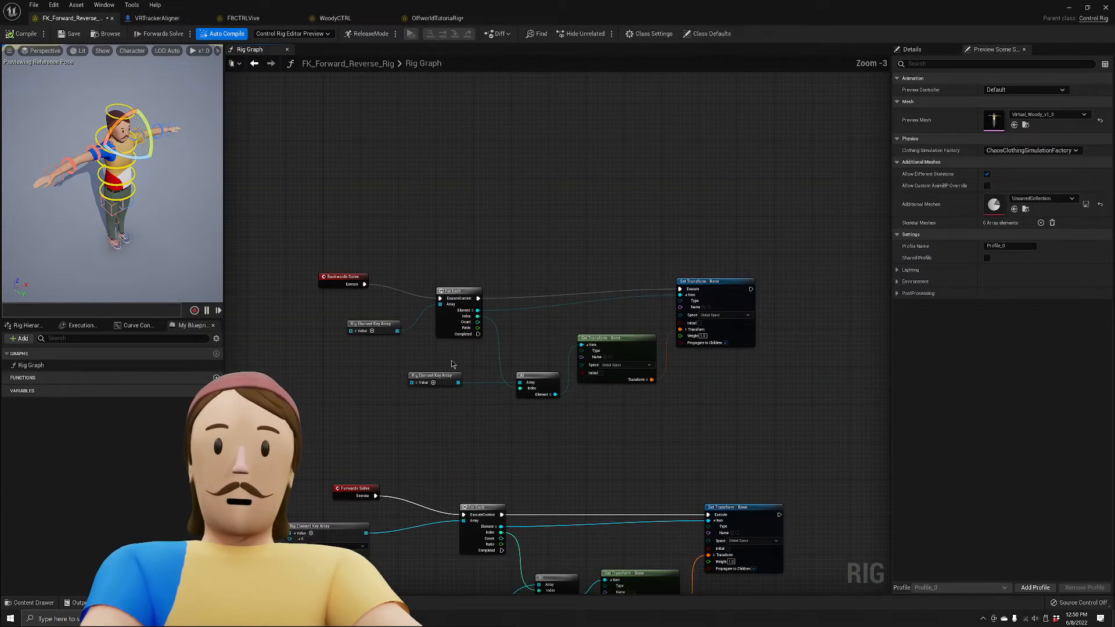
pyautogui.moveTo(478, 432); pyautogui.dragTo(488, 326, button='right')
pyautogui.moveTo(490, 382); pyautogui.dragTo(504, 287, button='right')
pyautogui.moveTo(447, 425); pyautogui.dragTo(461, 374)
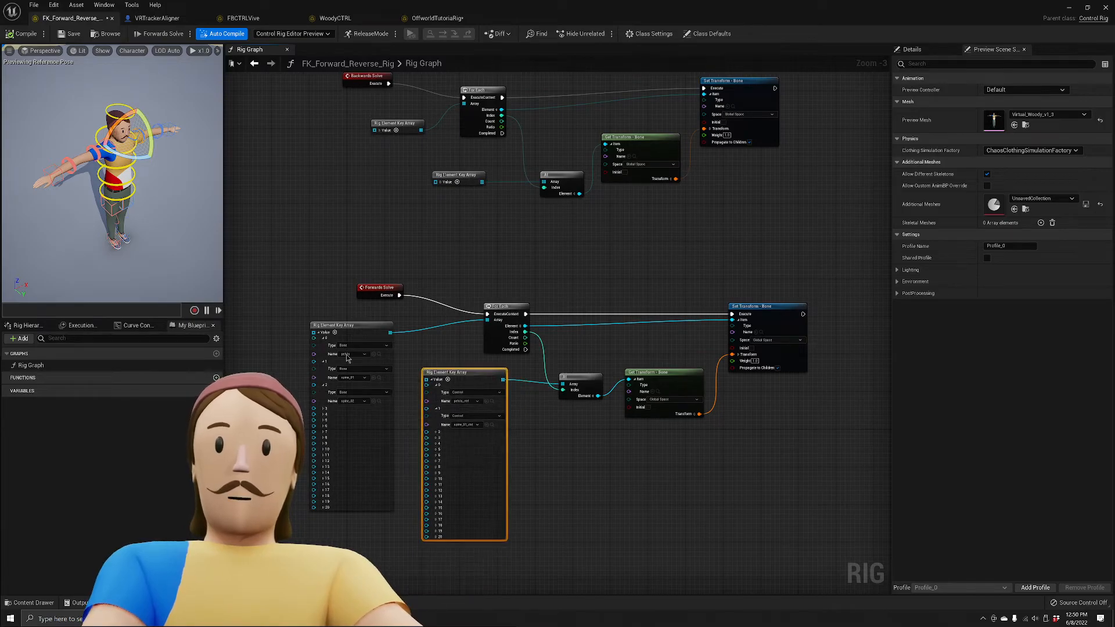
pyautogui.click(324, 339)
pyautogui.click(324, 344)
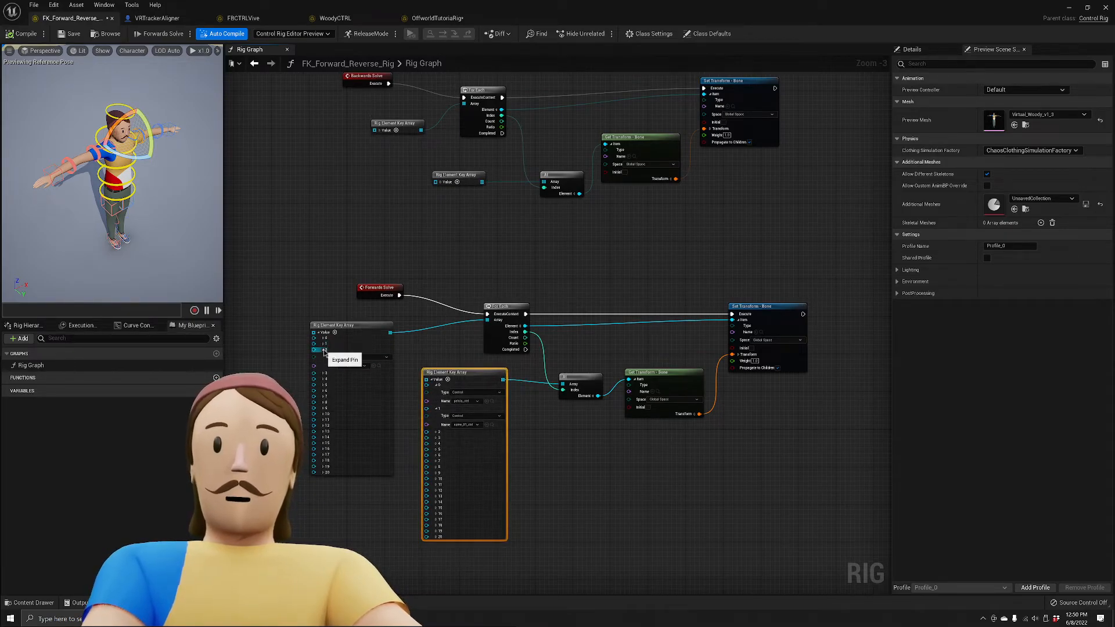
pyautogui.click(324, 350)
pyautogui.click(319, 333)
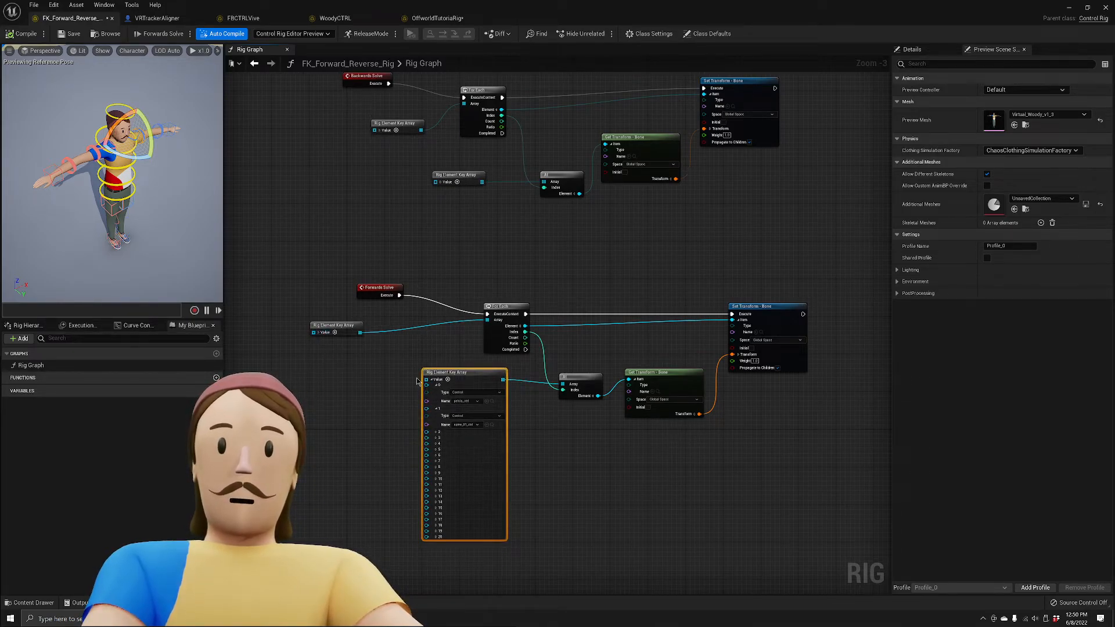
pyautogui.click(432, 380)
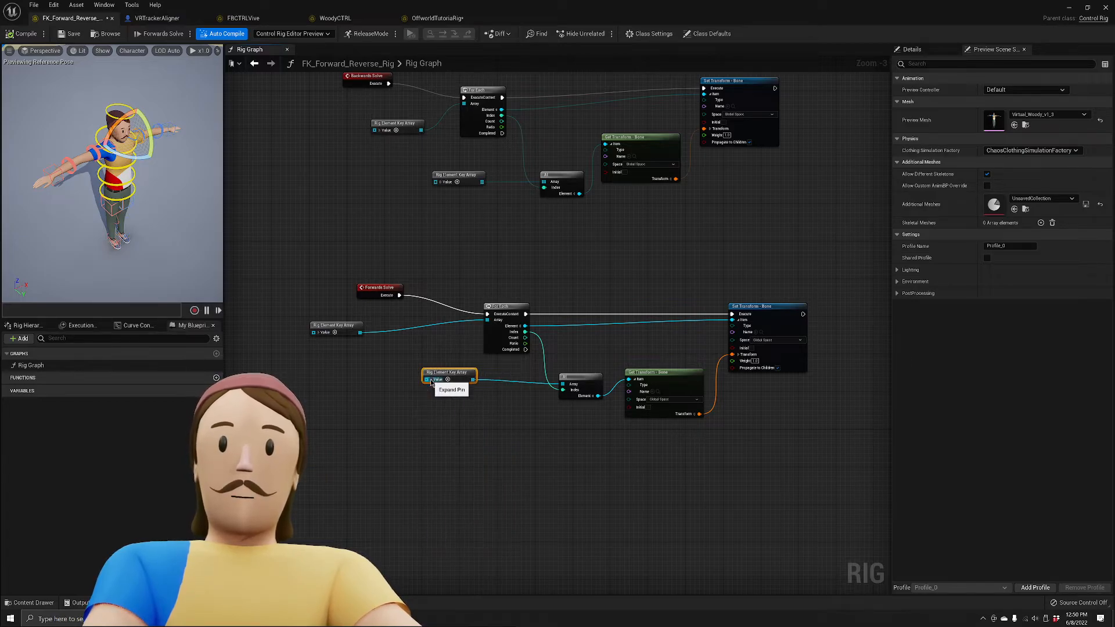
# Arrange the two collapsed Forwards Solve arrays compactly beside the For Each and At nodes they feed.
pyautogui.moveTo(450, 379); pyautogui.dragTo(408, 410)
pyautogui.click(463, 361)
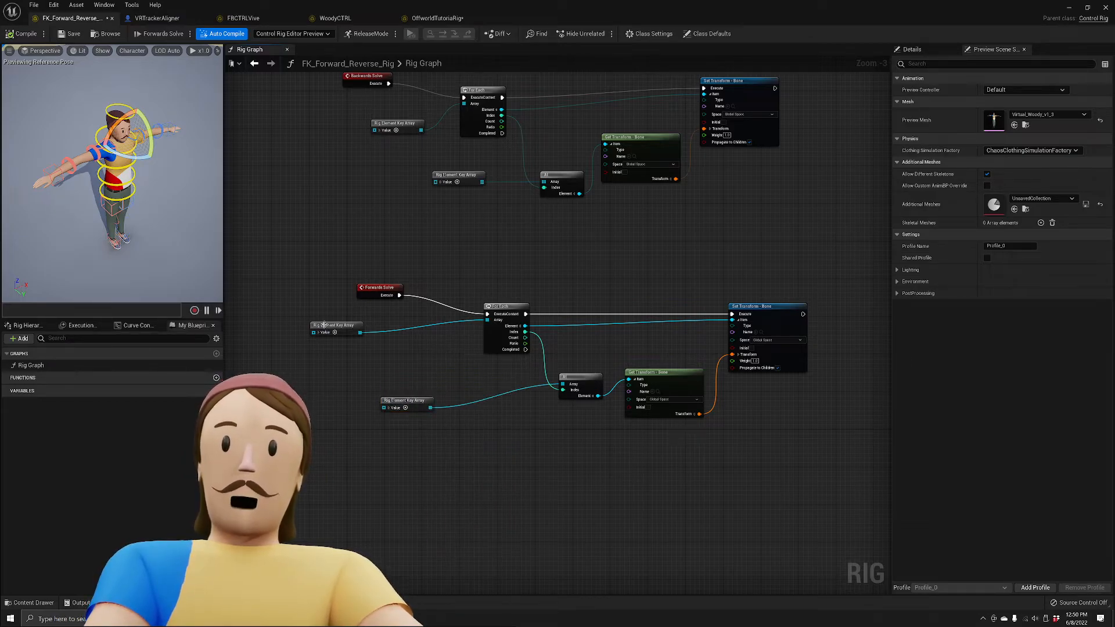
pyautogui.moveTo(273, 302); pyautogui.dragTo(486, 405)
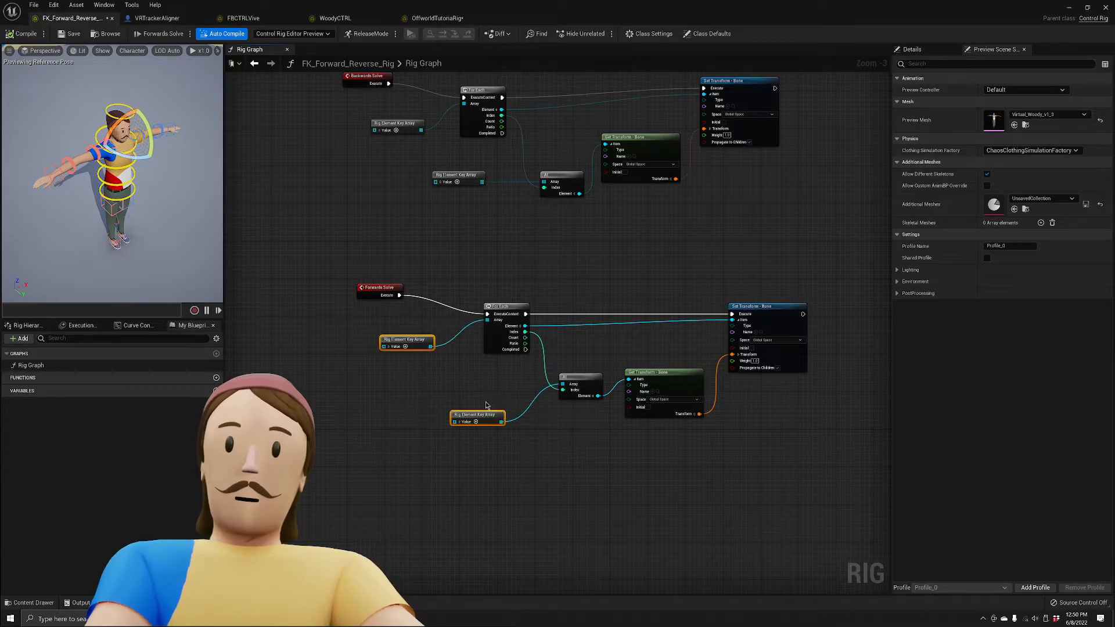
pyautogui.click(576, 266)
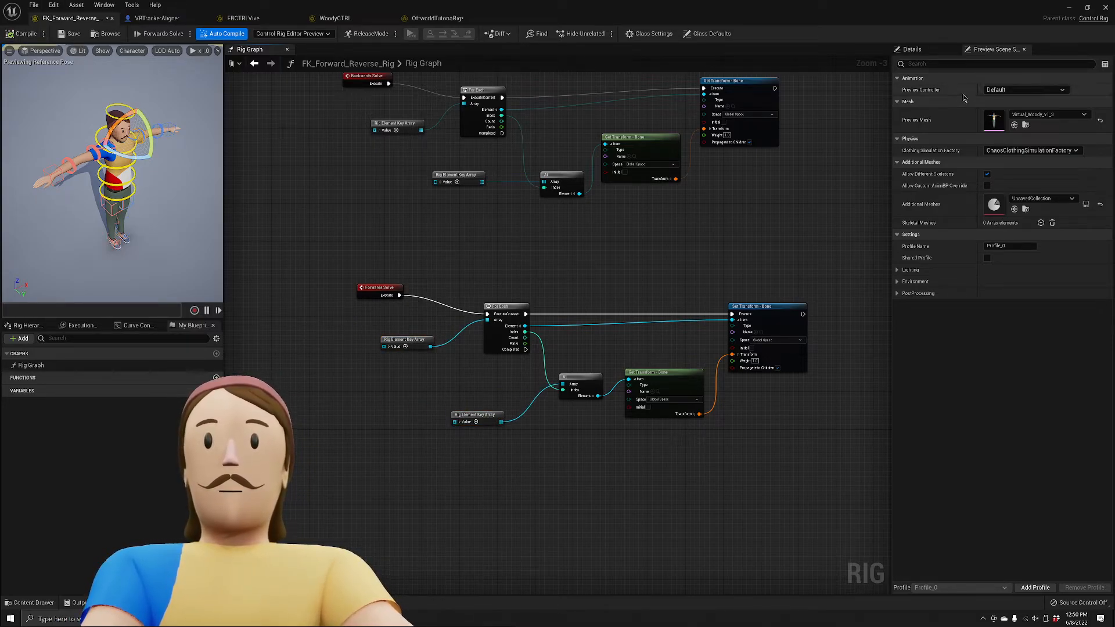
pyautogui.moveTo(736, 208); pyautogui.dragTo(714, 252, button='right')
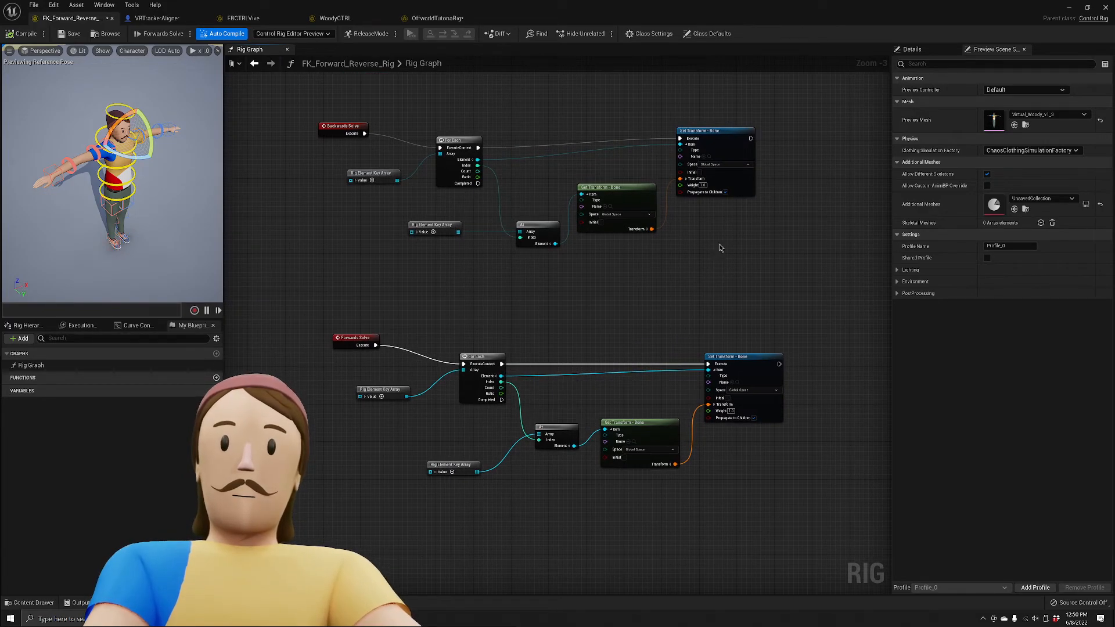